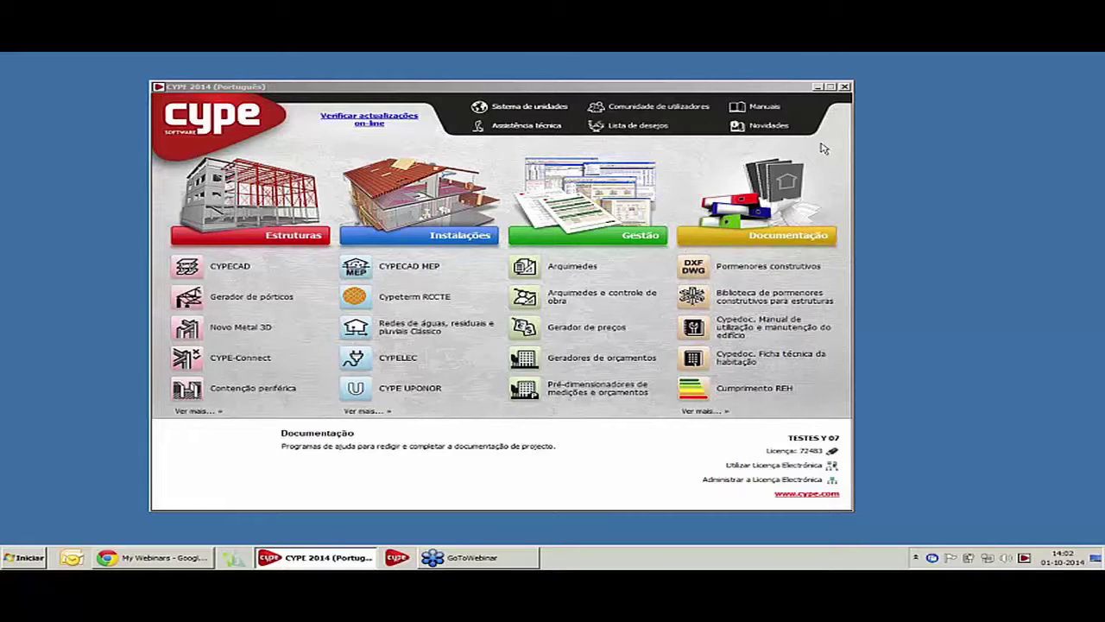
- Start CYPECAD and review the general data of the job Elementos estruturais, including the foundation soil parameters, keeping the existing settings
{"action": "left_click", "coordinate": [214, 275]}
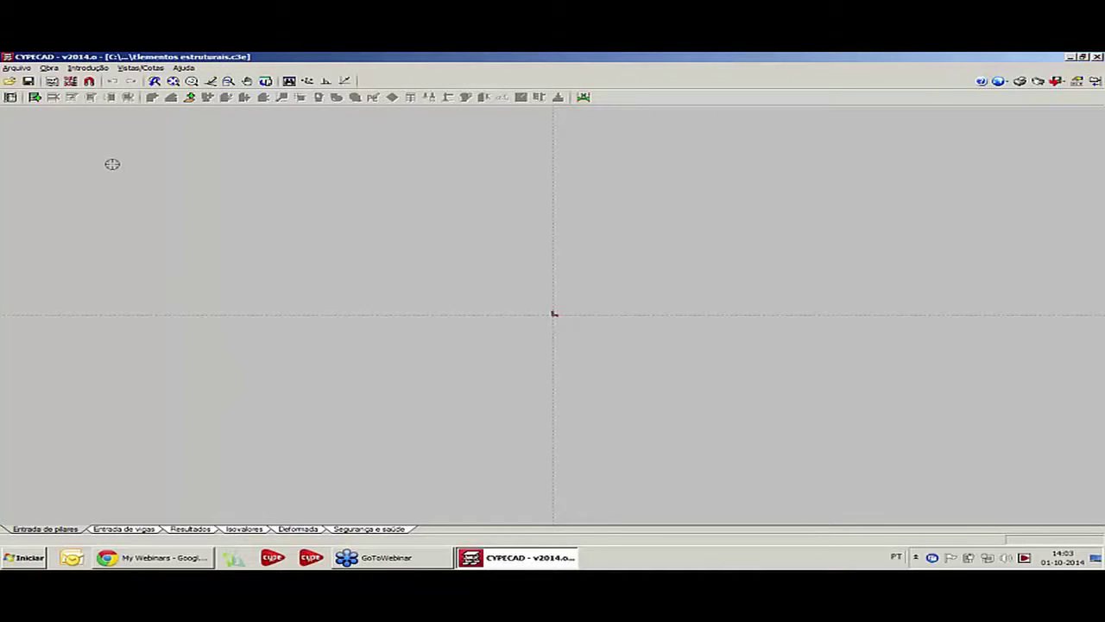
{"action": "left_click", "coordinate": [48, 68]}
{"action": "left_click", "coordinate": [78, 81]}
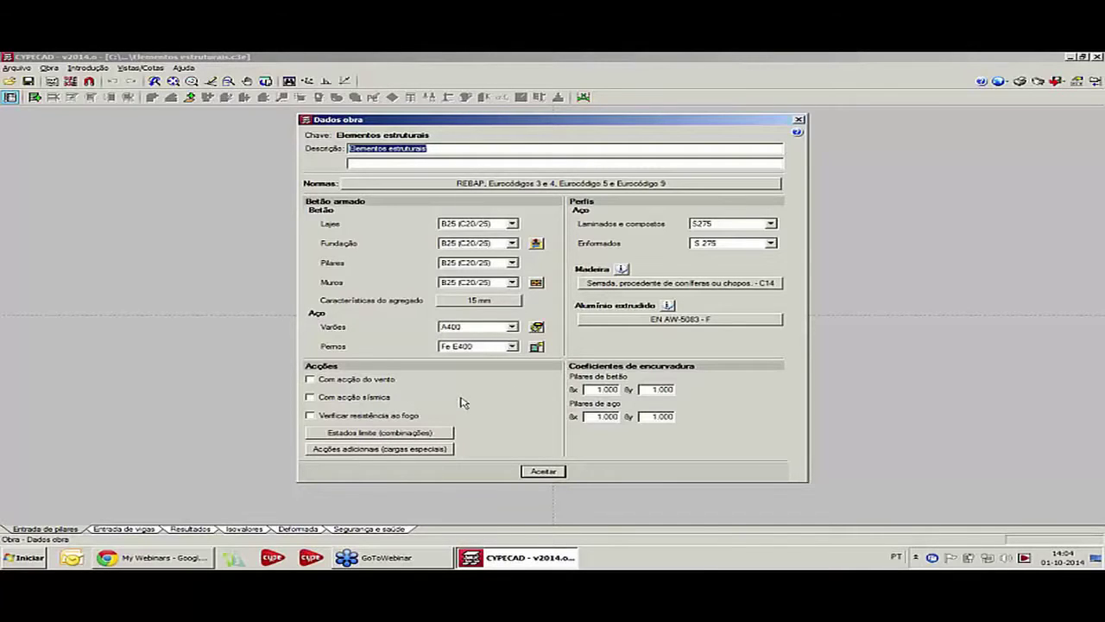
{"action": "left_click", "coordinate": [536, 244]}
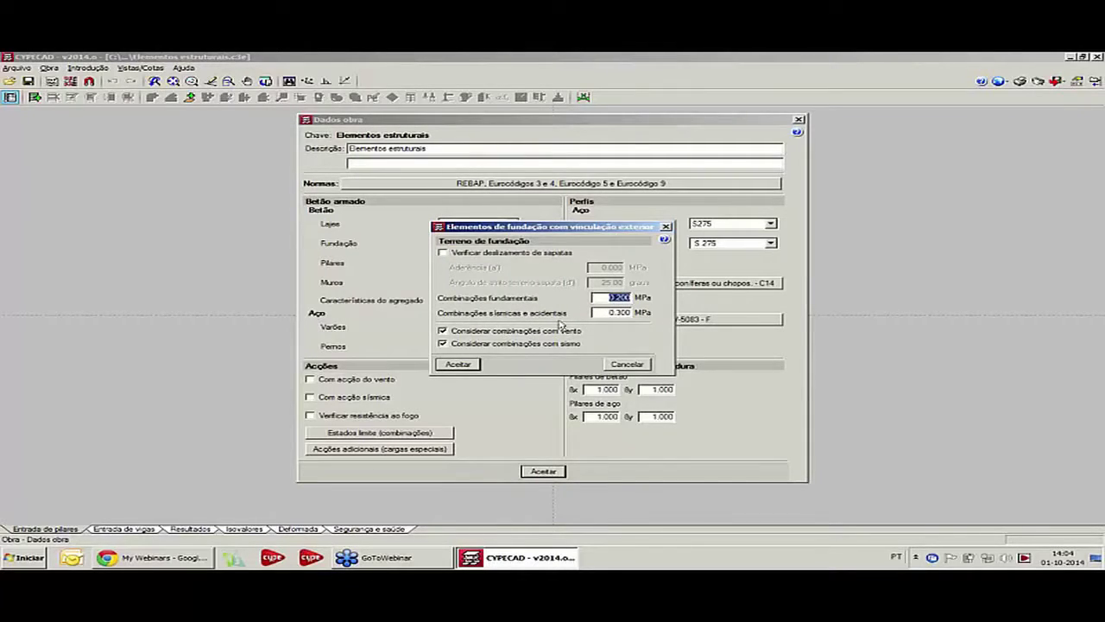
{"action": "left_click", "coordinate": [618, 365]}
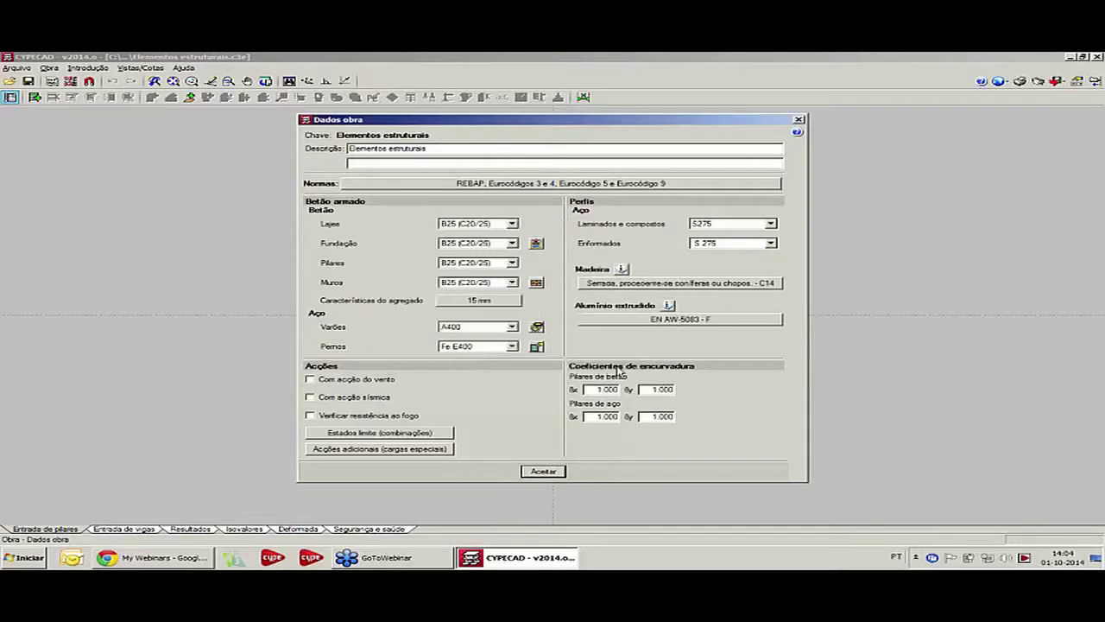
{"action": "left_click", "coordinate": [543, 471]}
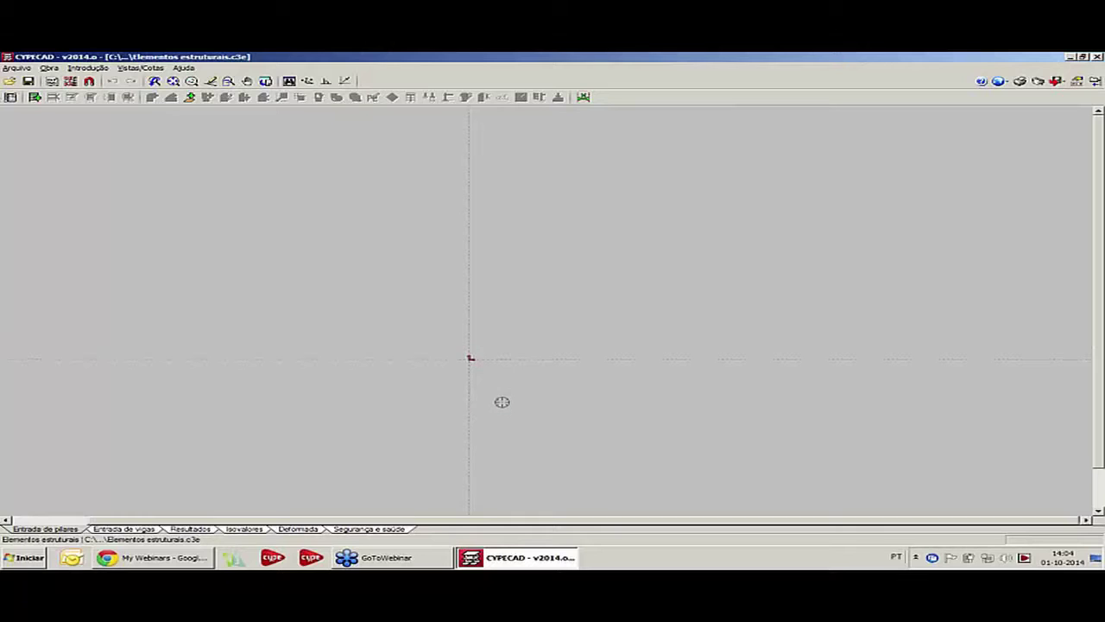
- Place a new rectangular column start P1 with external fixity, 0.30 m by 0.30 m, at the drawing origin
{"action": "middle_click_drag", "start_coordinate": [506, 365], "coordinate": [495, 330]}
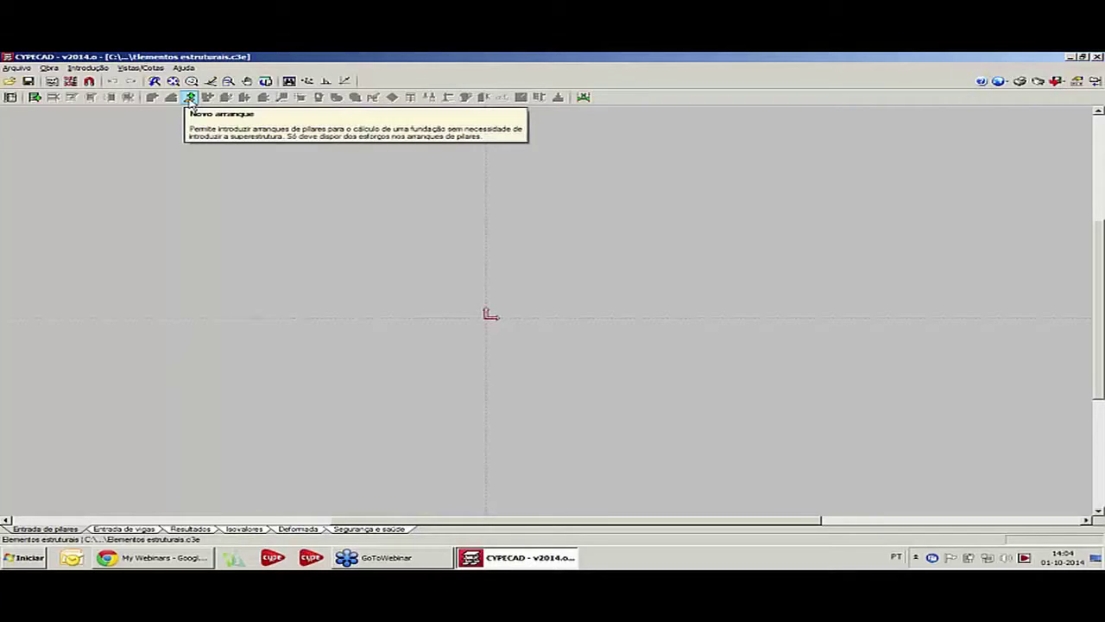
{"action": "left_click", "coordinate": [190, 98]}
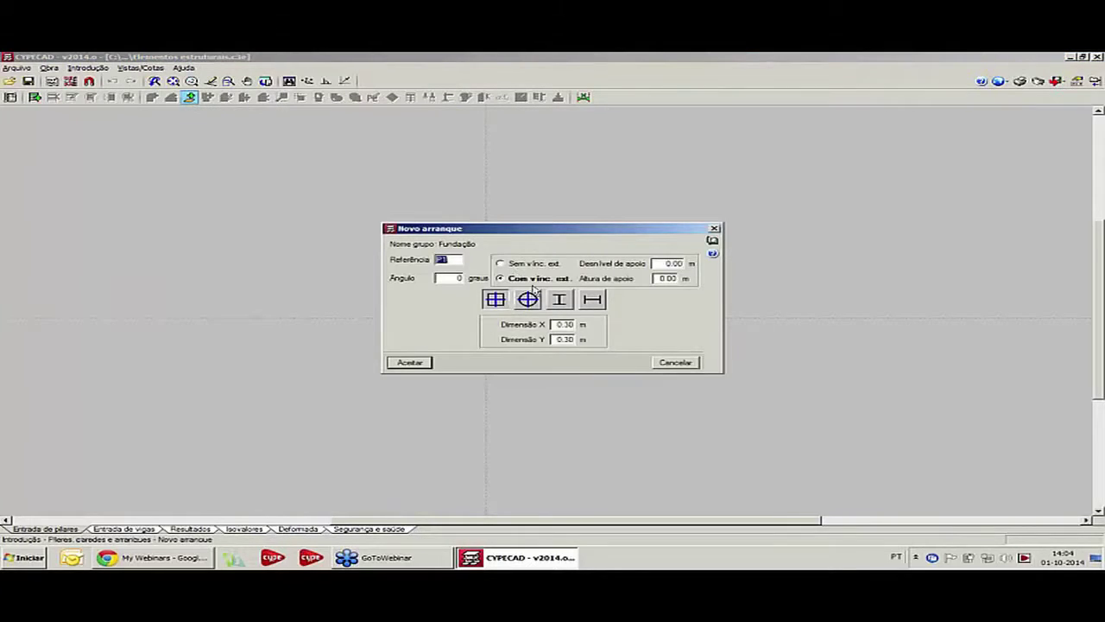
{"action": "double_click", "coordinate": [565, 340]}
{"action": "type", "text": "0.60"}
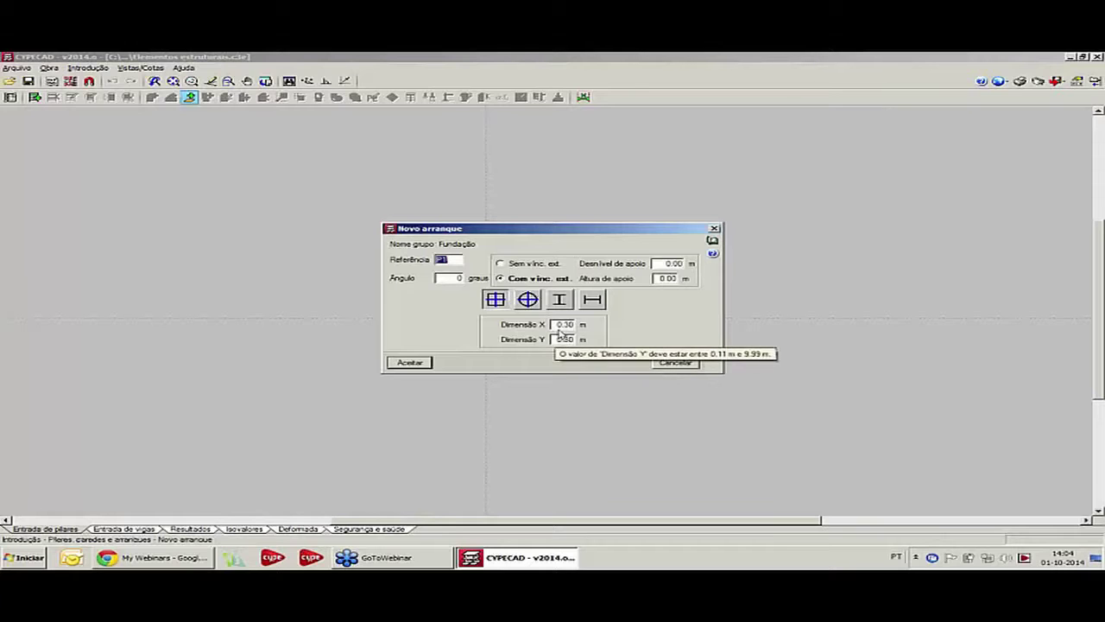
{"action": "type", "text": "0.30"}
{"action": "left_click", "coordinate": [421, 362]}
{"action": "left_click", "coordinate": [486, 317]}
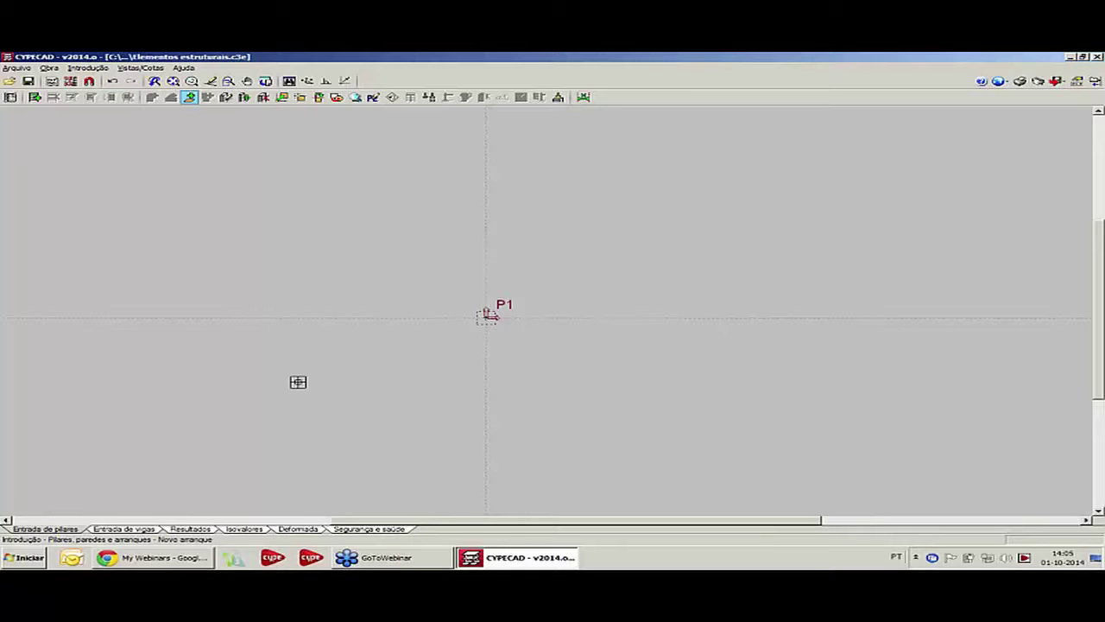
- Open the head loads (Cargas na cabeça) of column start P1 and move the load table clear of the column
{"action": "scroll", "coordinate": [414, 354], "scroll_direction": "up", "scroll_amount": 1}
{"action": "scroll", "coordinate": [493, 306], "scroll_direction": "up", "scroll_amount": 2}
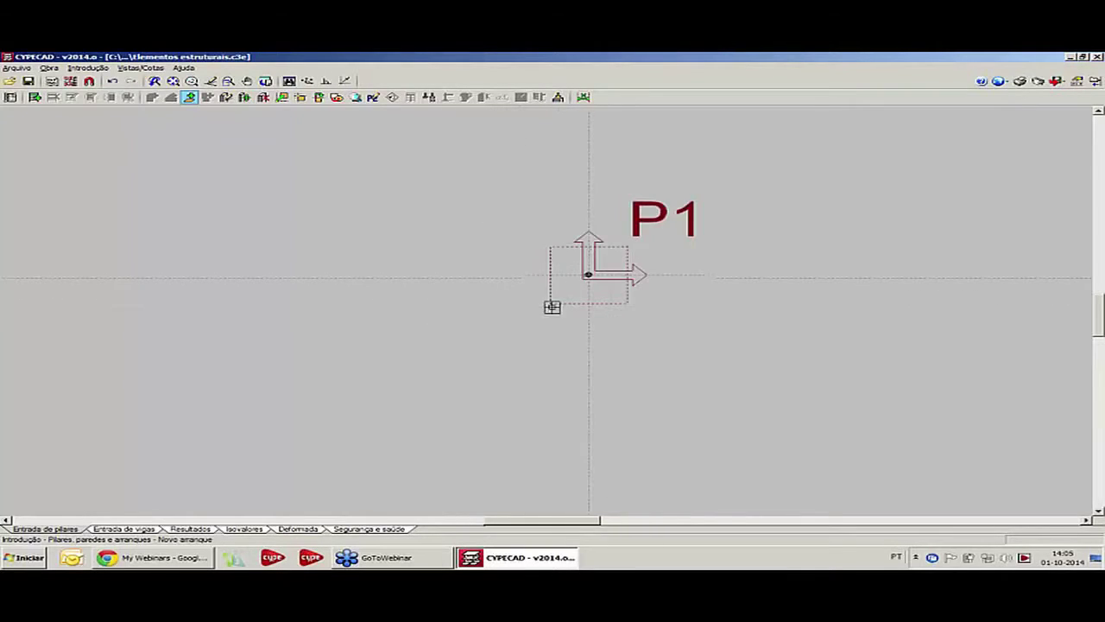
{"action": "scroll", "coordinate": [607, 242], "scroll_direction": "down", "scroll_amount": 2}
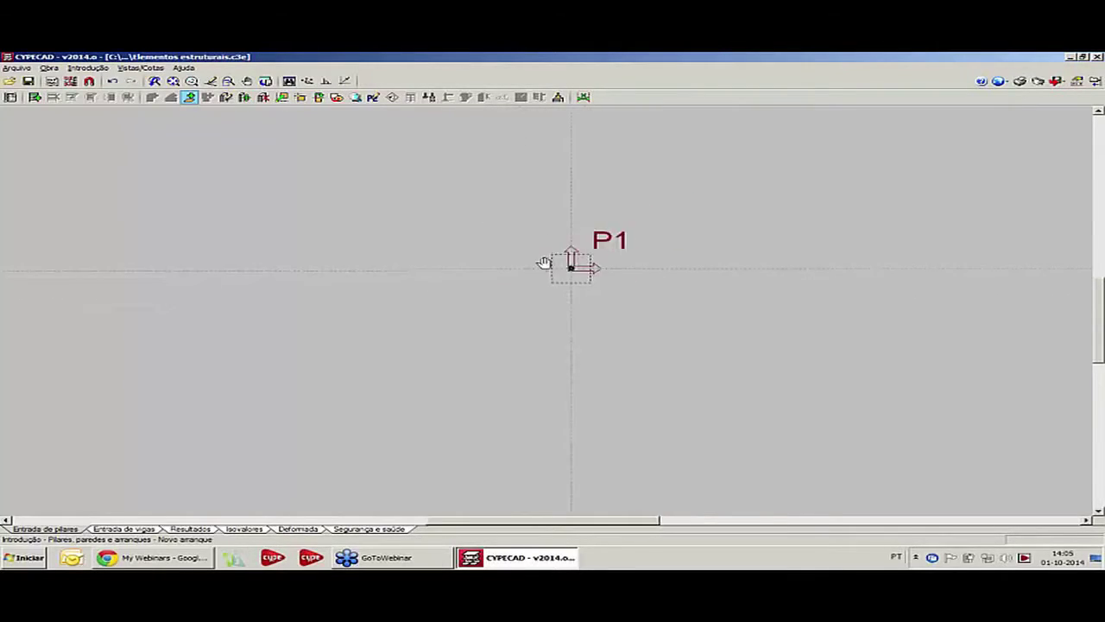
{"action": "middle_click_drag", "start_coordinate": [543, 262], "coordinate": [475, 306]}
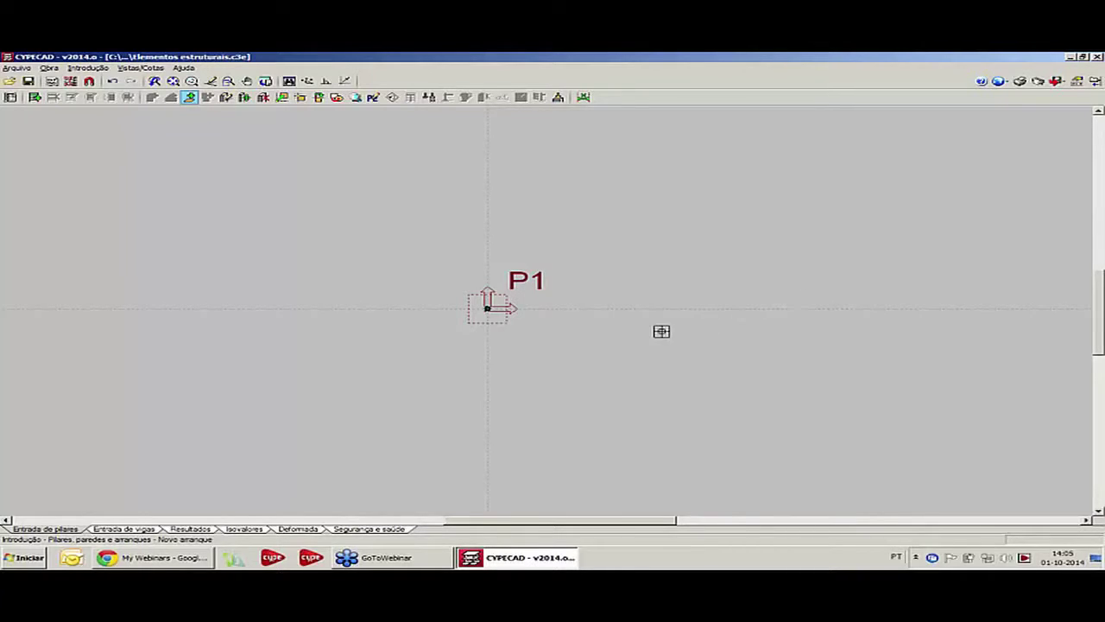
{"action": "middle_click_drag", "start_coordinate": [622, 309], "coordinate": [583, 306]}
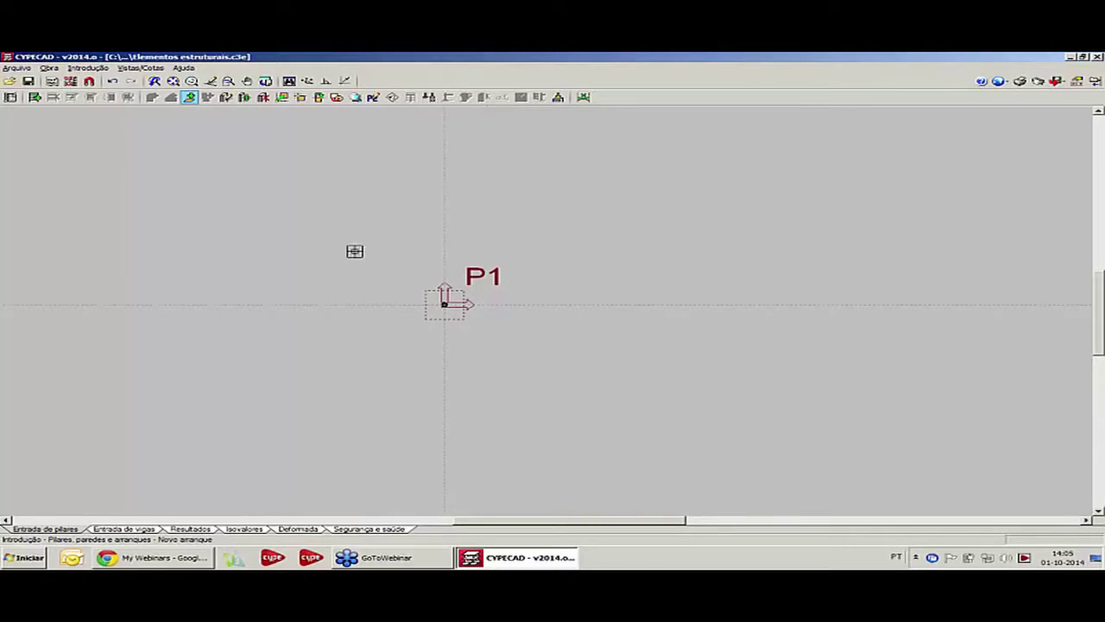
{"action": "left_click", "coordinate": [84, 68]}
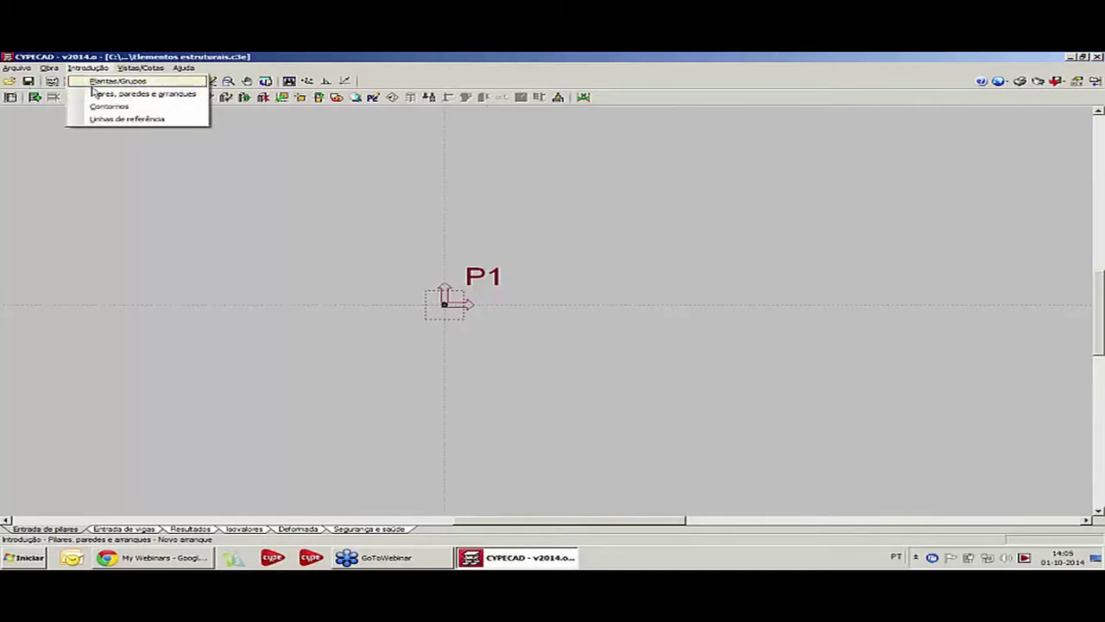
{"action": "left_click", "coordinate": [121, 94]}
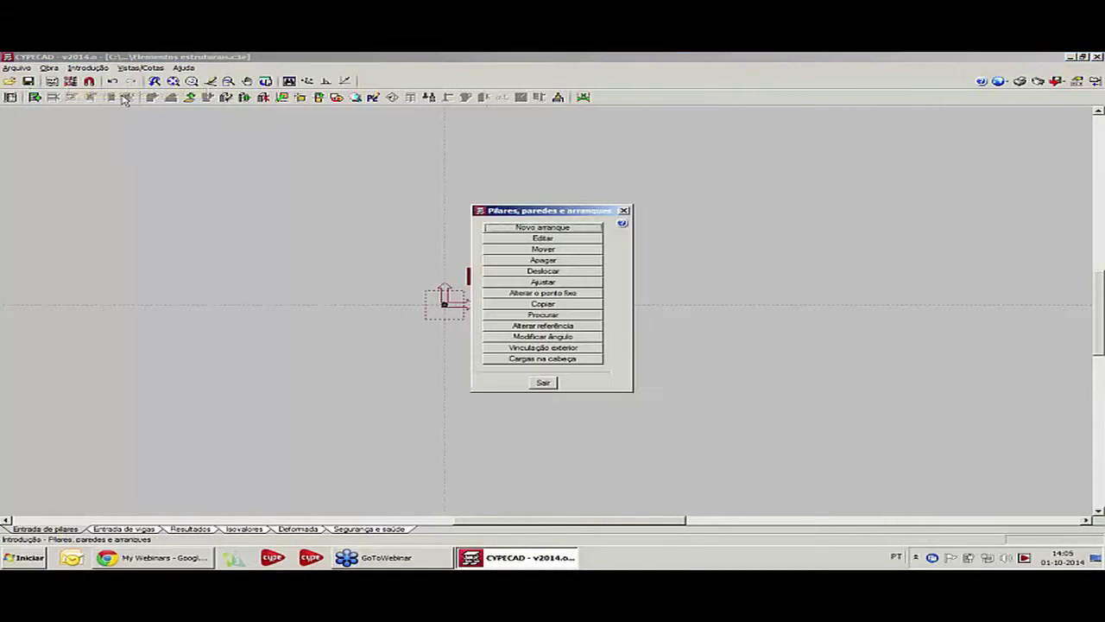
{"action": "left_click", "coordinate": [542, 358]}
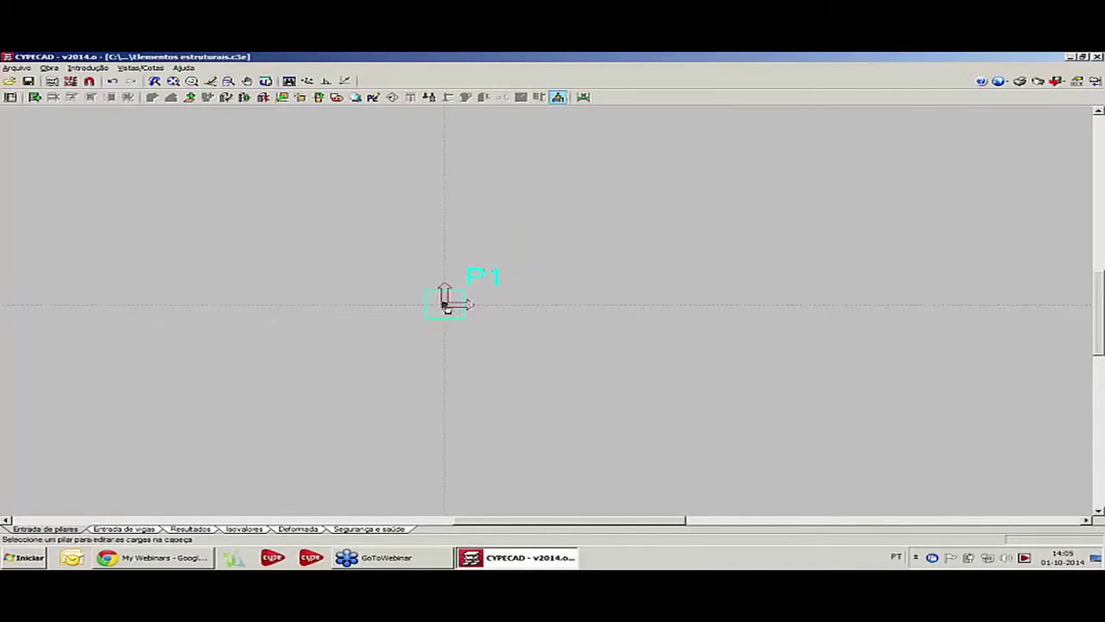
{"action": "left_click", "coordinate": [443, 304]}
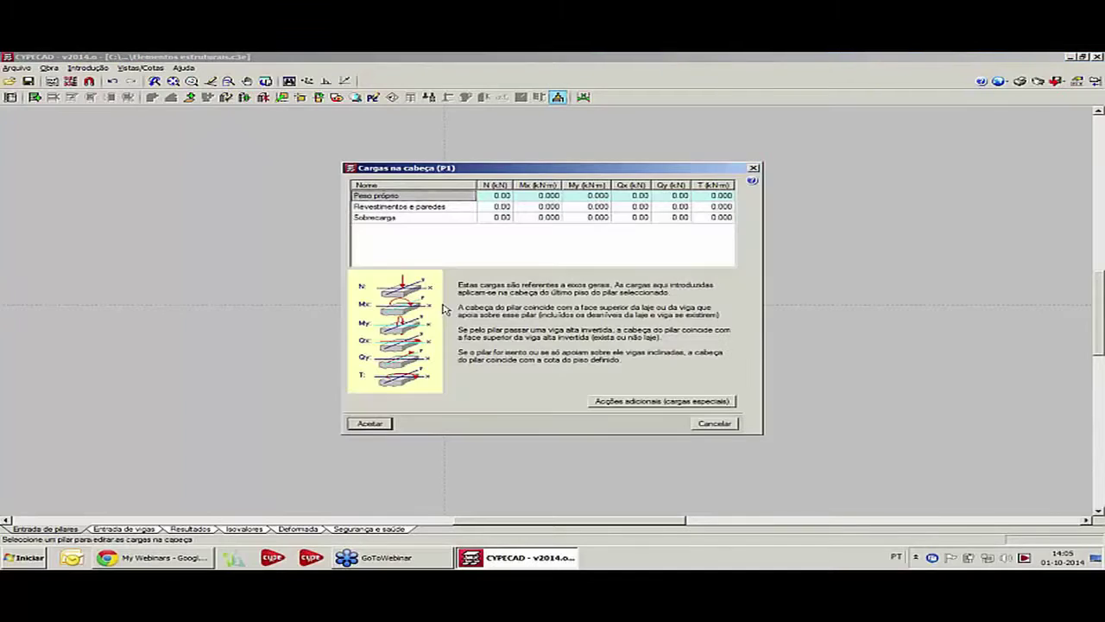
{"action": "left_click_drag", "start_coordinate": [557, 169], "coordinate": [712, 146]}
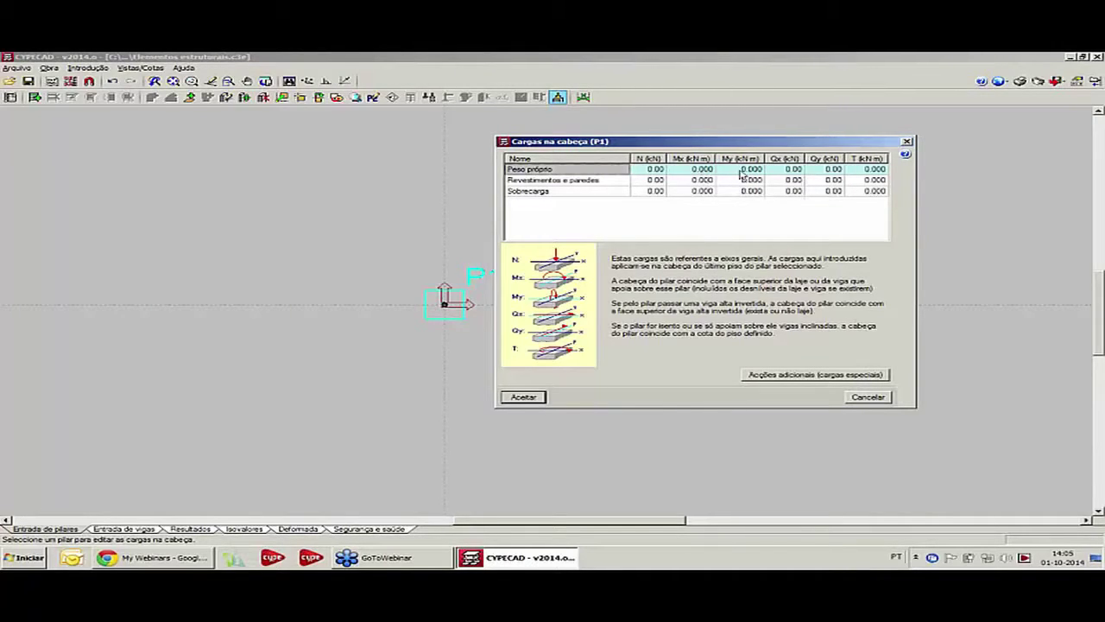
- Set P1's axial load N to 150 kN for Peso próprio and 75 kN for Sobrecarga, and accept the loads
{"action": "left_click", "coordinate": [663, 170]}
{"action": "key", "text": "Tab"}
{"action": "key", "text": "Tab"}
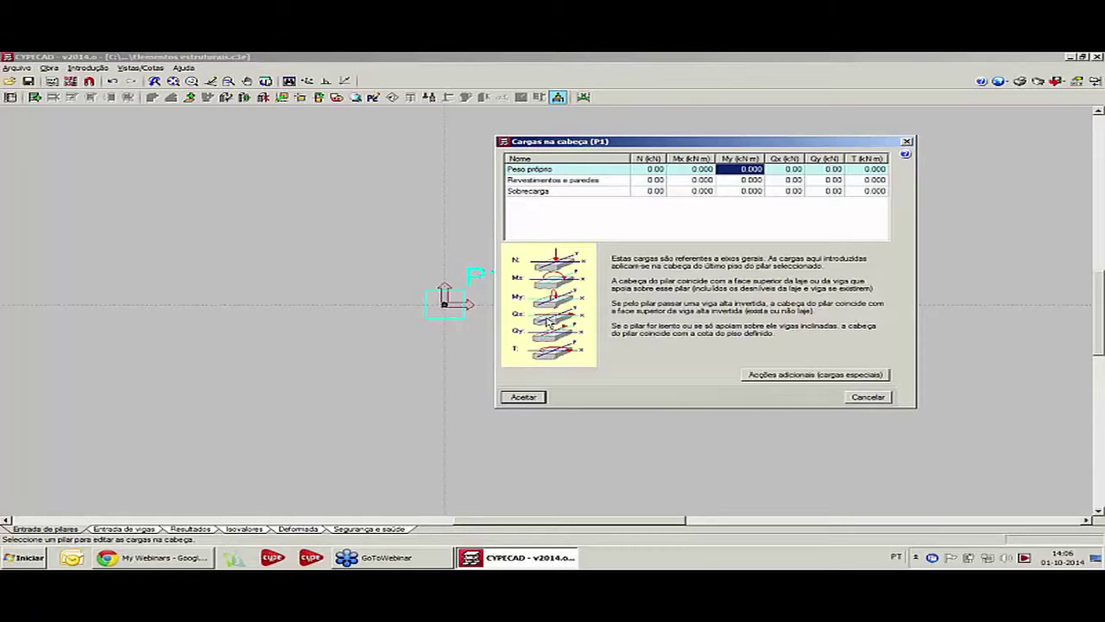
{"action": "left_click", "coordinate": [655, 171]}
{"action": "type", "text": "150"}
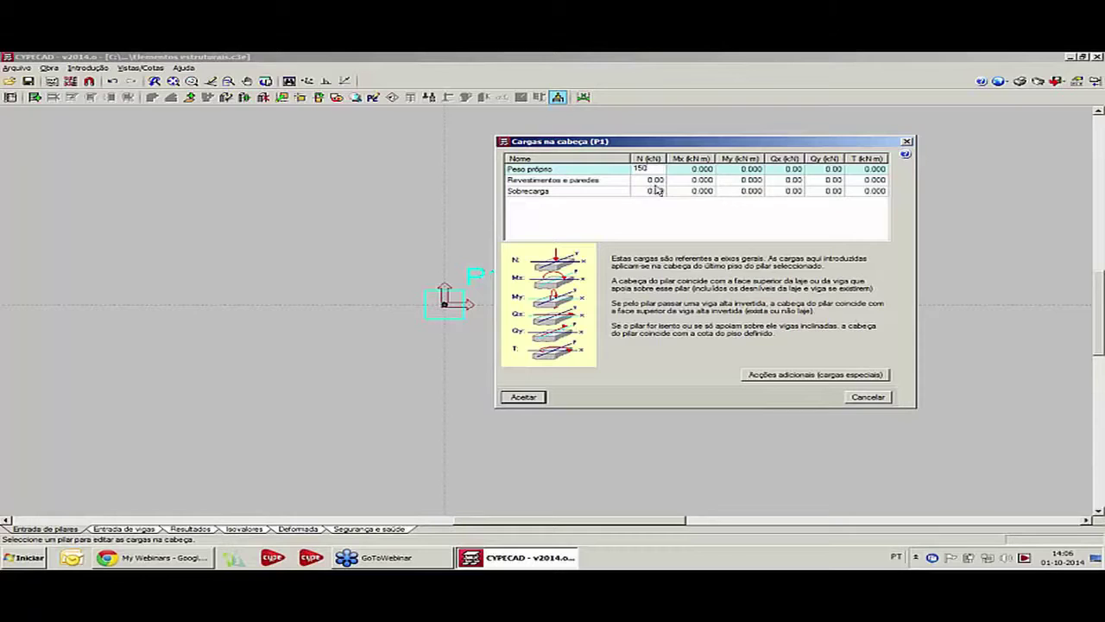
{"action": "key", "text": "Return"}
{"action": "key", "text": "Return"}
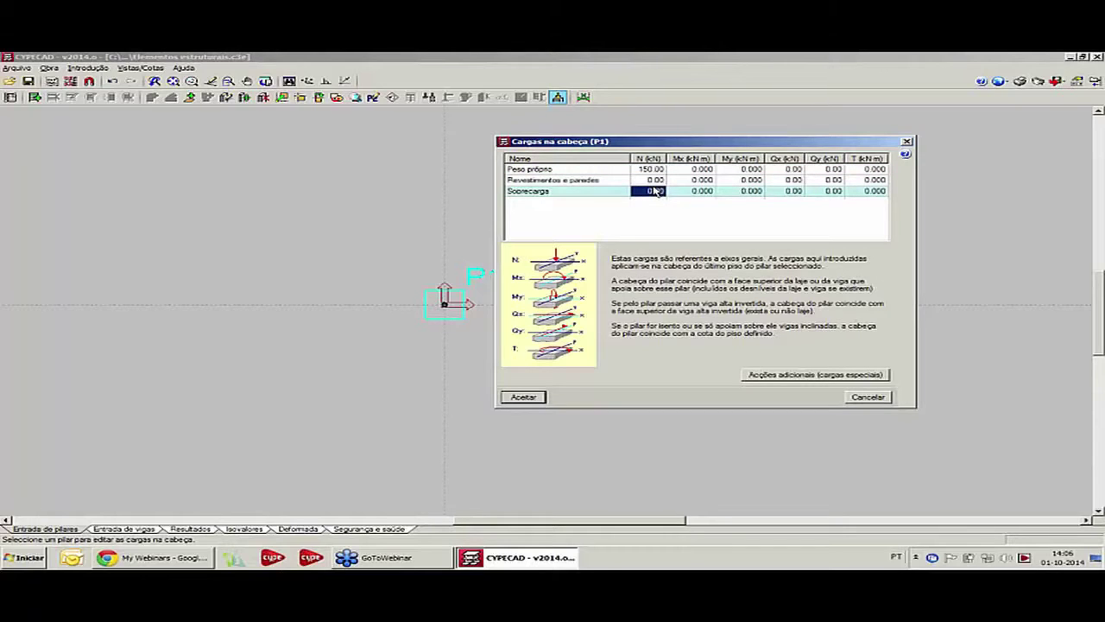
{"action": "type", "text": "75"}
{"action": "left_click", "coordinate": [653, 173]}
{"action": "left_click", "coordinate": [656, 191]}
{"action": "left_click", "coordinate": [656, 170]}
{"action": "left_click", "coordinate": [654, 191]}
{"action": "left_click", "coordinate": [524, 397]}
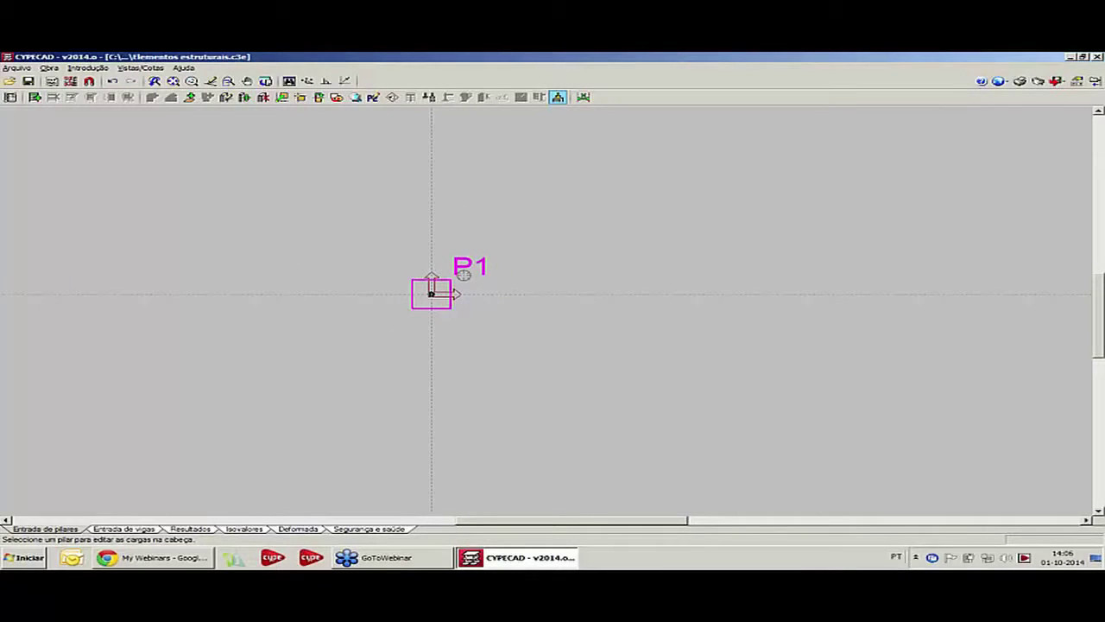
- In the beam entry view, add a single-column footing of the first foundation type under column start P1
{"action": "left_click", "coordinate": [130, 532]}
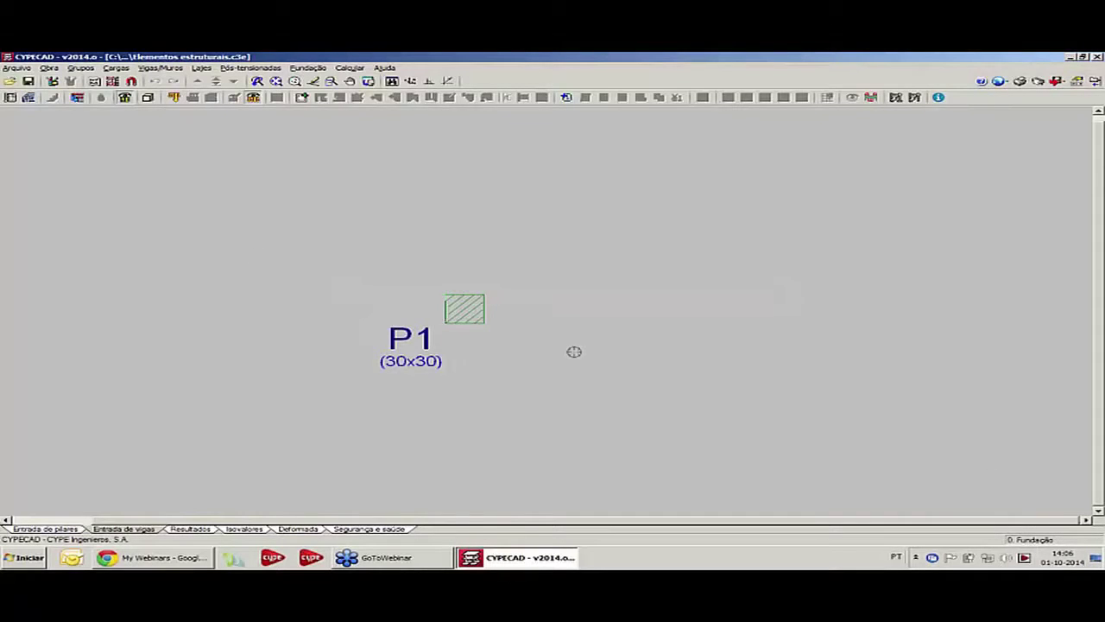
{"action": "left_click", "coordinate": [308, 68]}
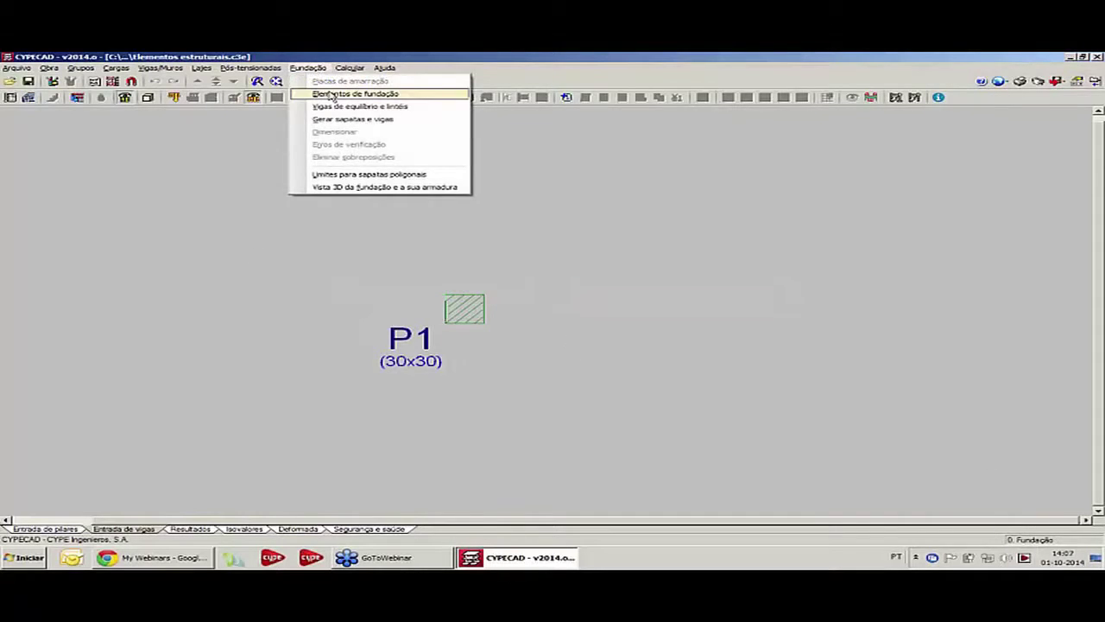
{"action": "left_click", "coordinate": [333, 95]}
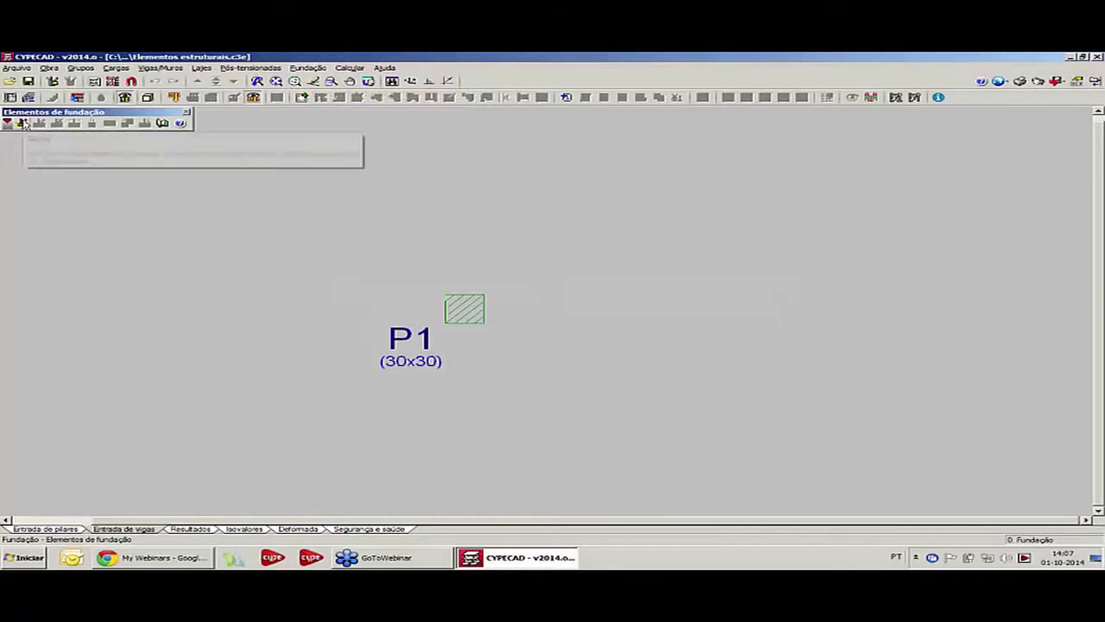
{"action": "left_click", "coordinate": [24, 123]}
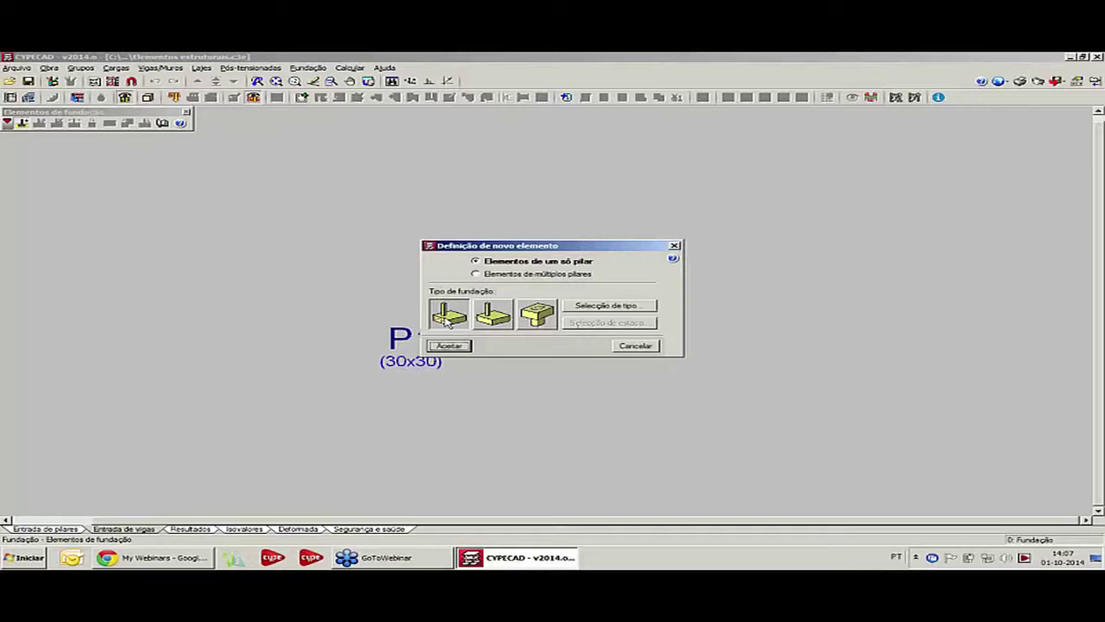
{"action": "left_click", "coordinate": [449, 346]}
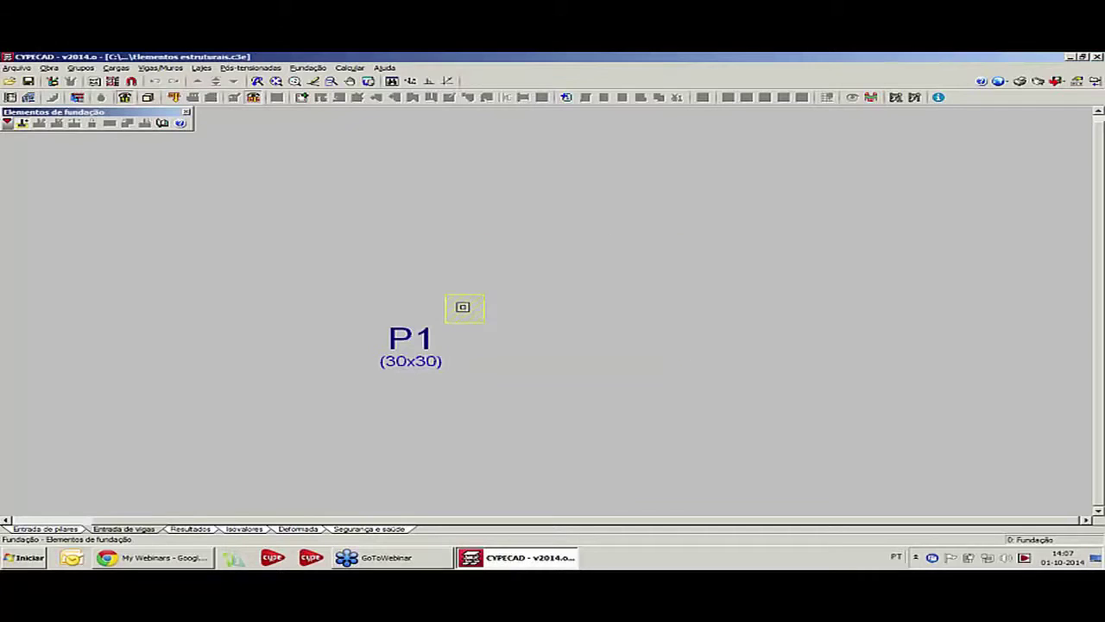
{"action": "left_click", "coordinate": [463, 307]}
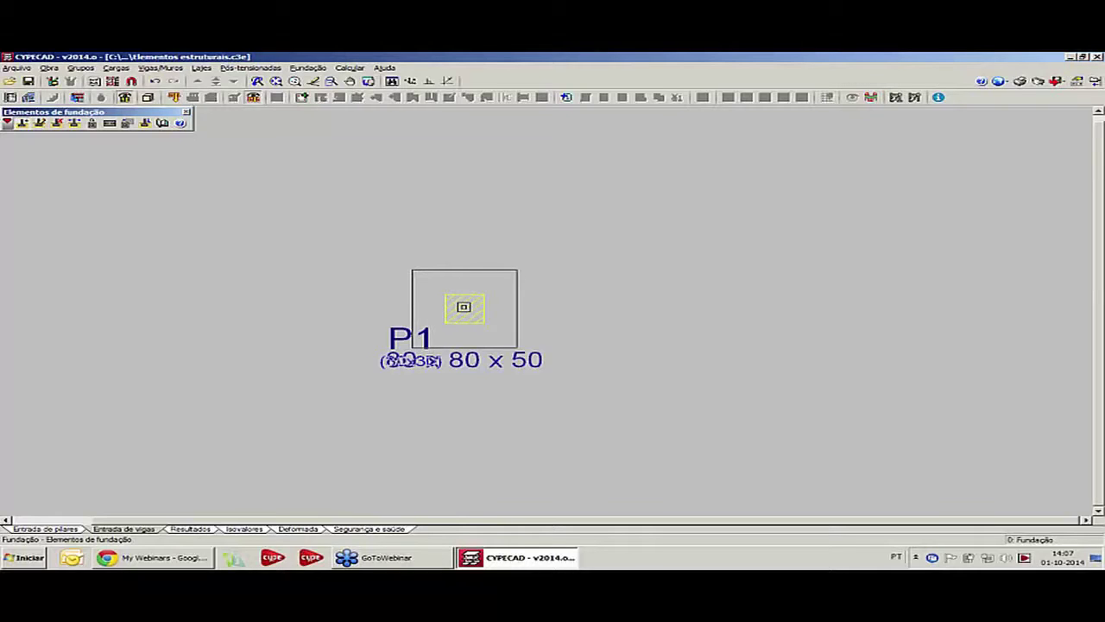
- Calculate the whole job including the foundation and close the calculation error report
{"action": "left_click", "coordinate": [354, 68]}
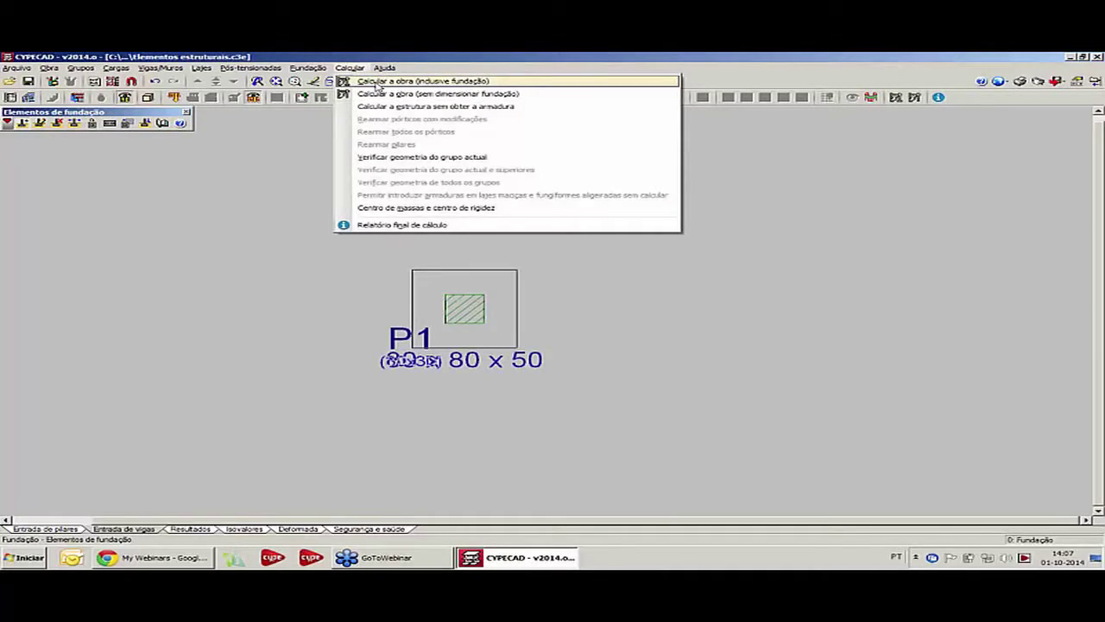
{"action": "left_click", "coordinate": [377, 82]}
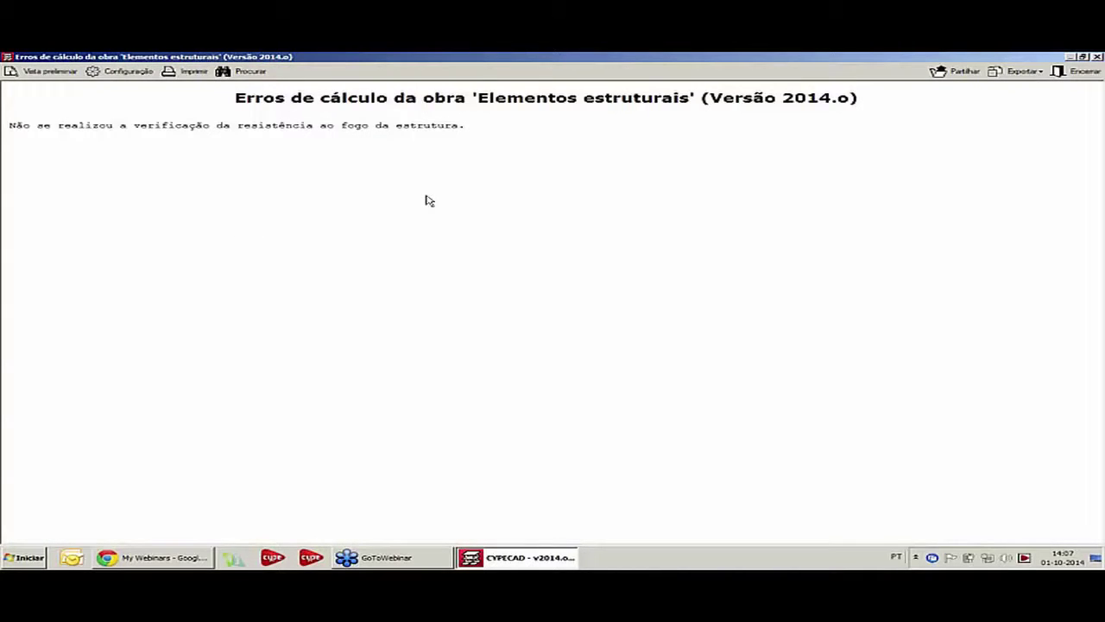
{"action": "key", "text": "Escape"}
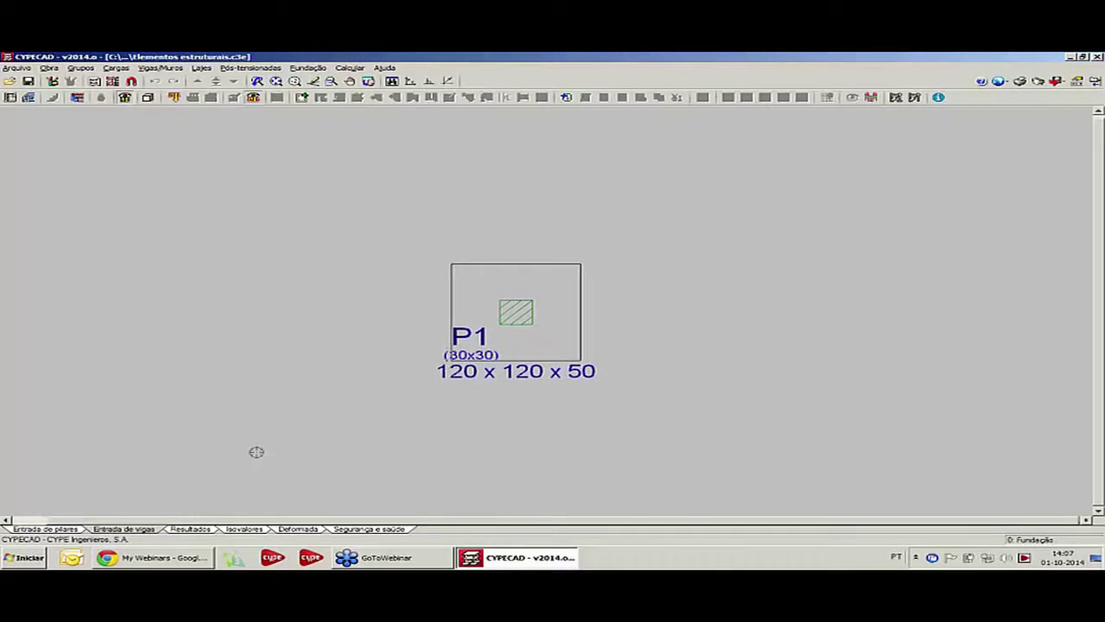
- In the results view, open the P1 footing for editing to examine its dimensions and reinforcement detail
{"action": "left_click", "coordinate": [195, 529]}
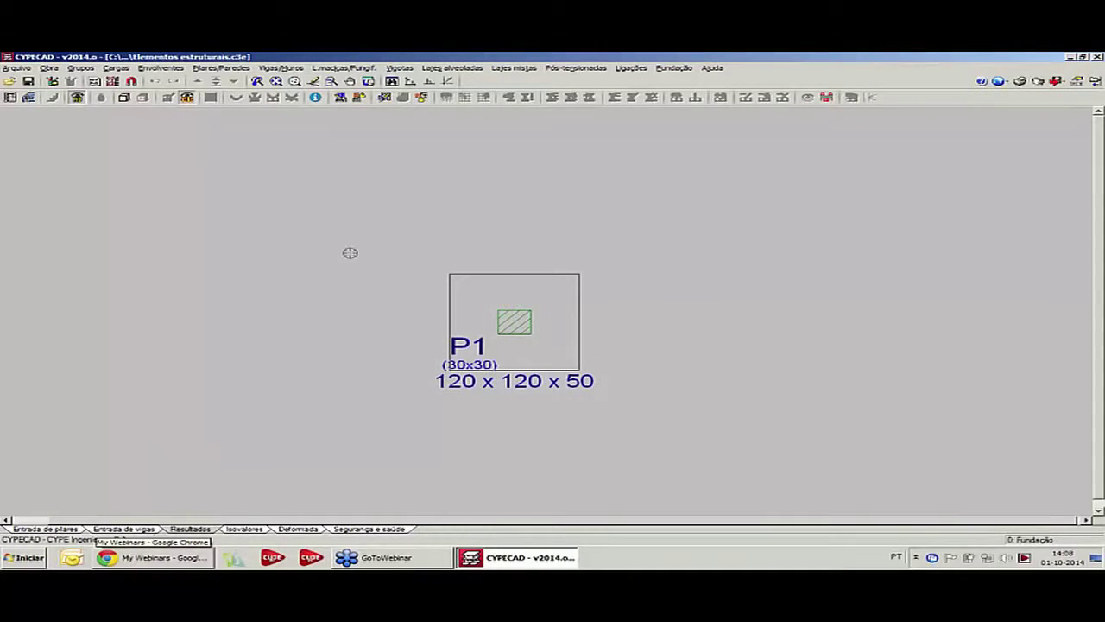
{"action": "left_click", "coordinate": [673, 68]}
{"action": "left_click", "coordinate": [693, 93]}
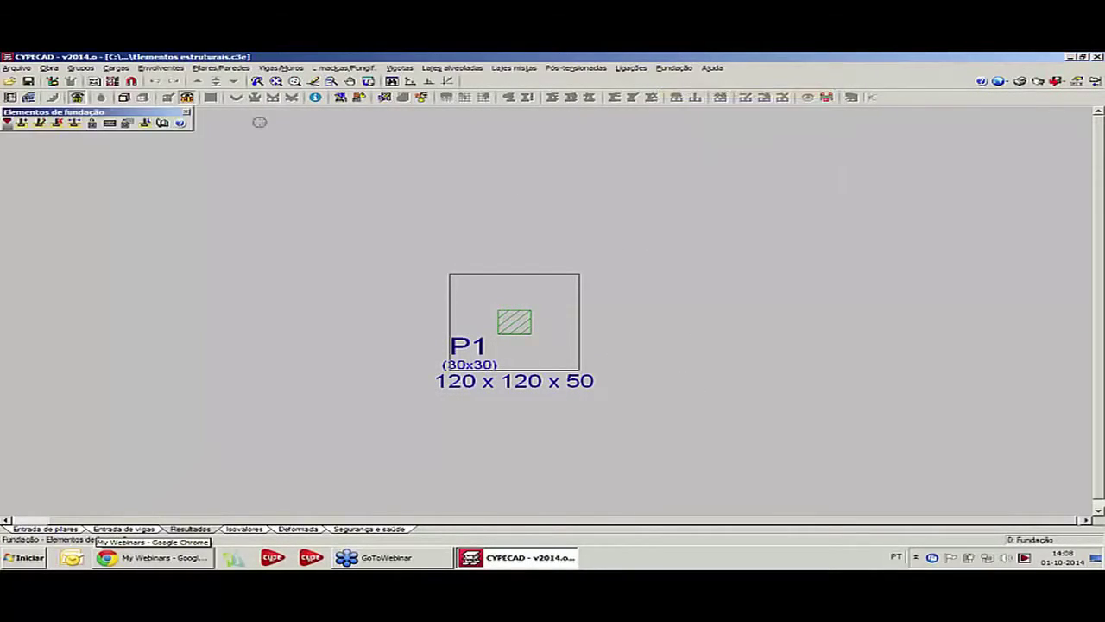
{"action": "left_click", "coordinate": [39, 125]}
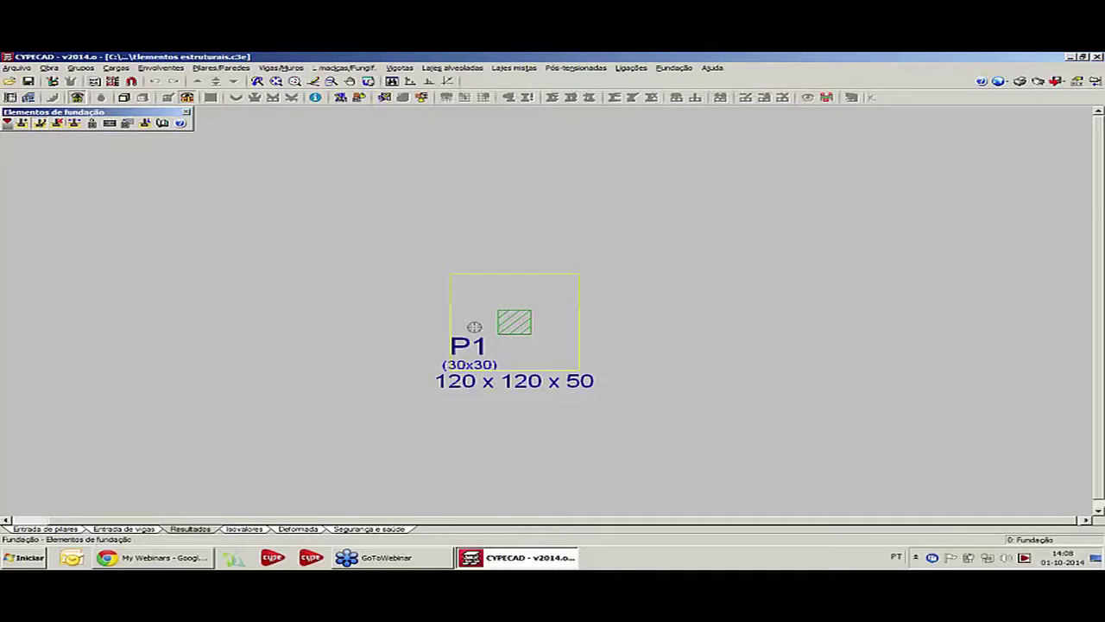
{"action": "left_click", "coordinate": [494, 307]}
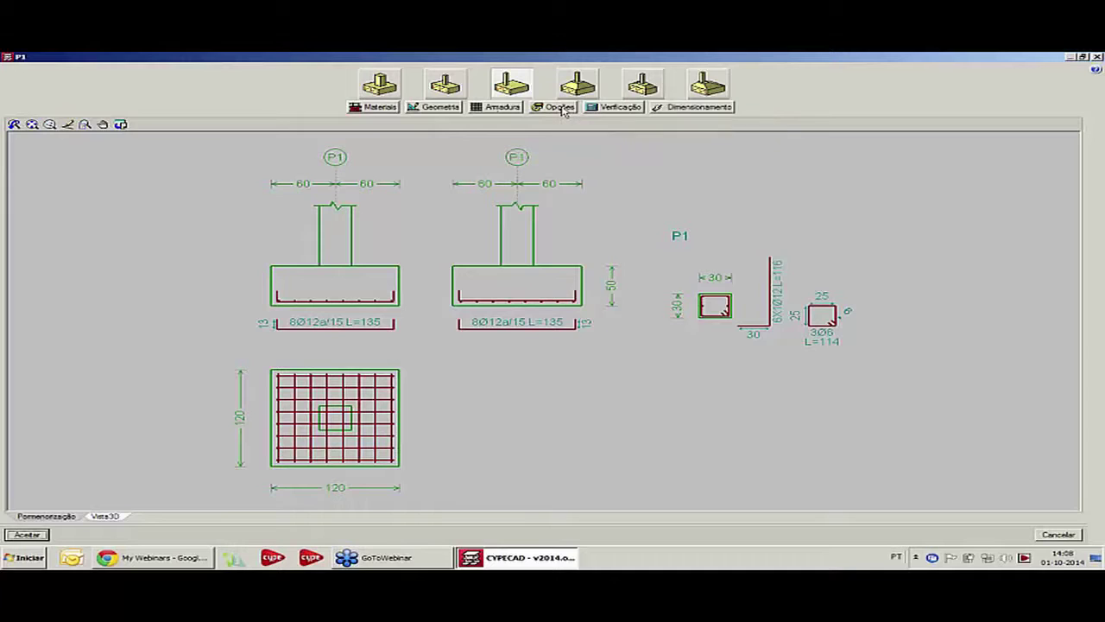
- Run the verification of the P1 footing, read through the complete list of checks, and accept the footing editor
{"action": "left_click", "coordinate": [618, 108]}
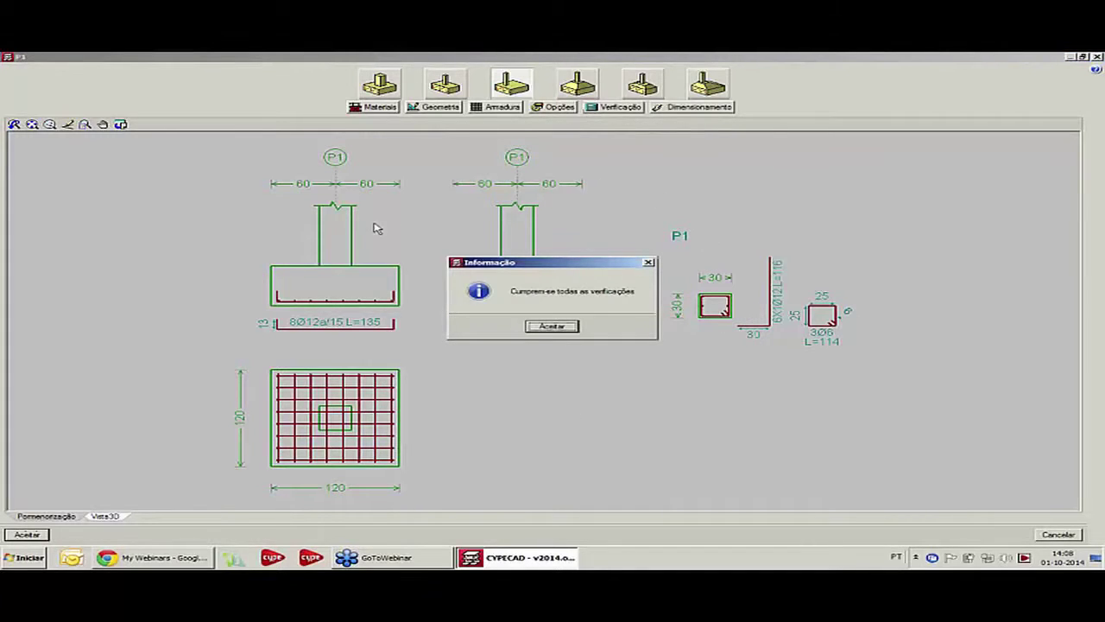
{"action": "left_click", "coordinate": [557, 328]}
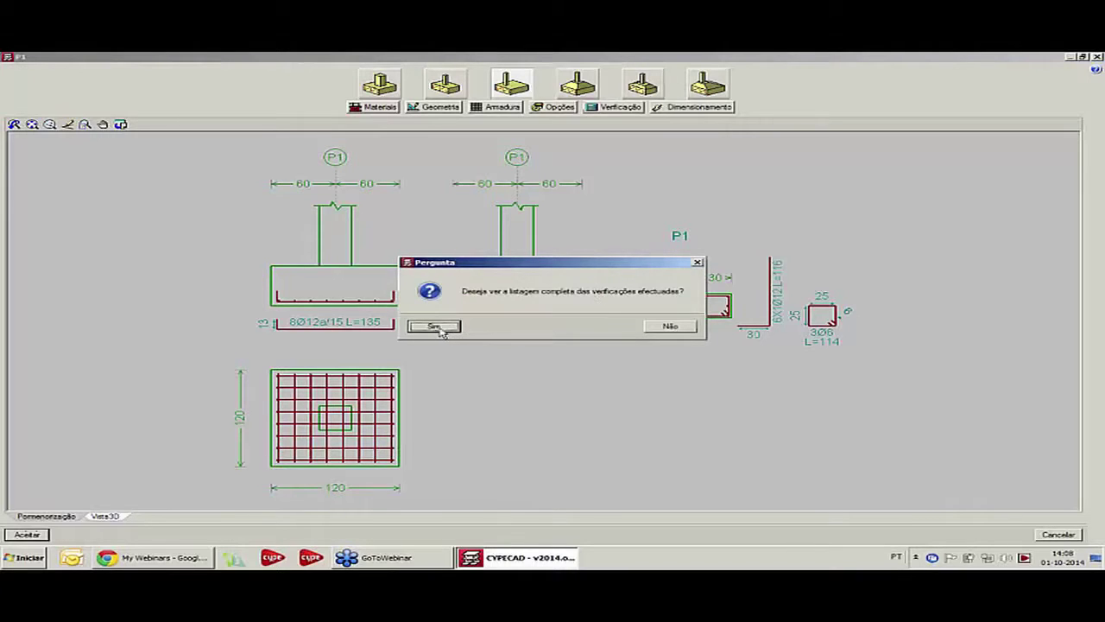
{"action": "left_click", "coordinate": [436, 326]}
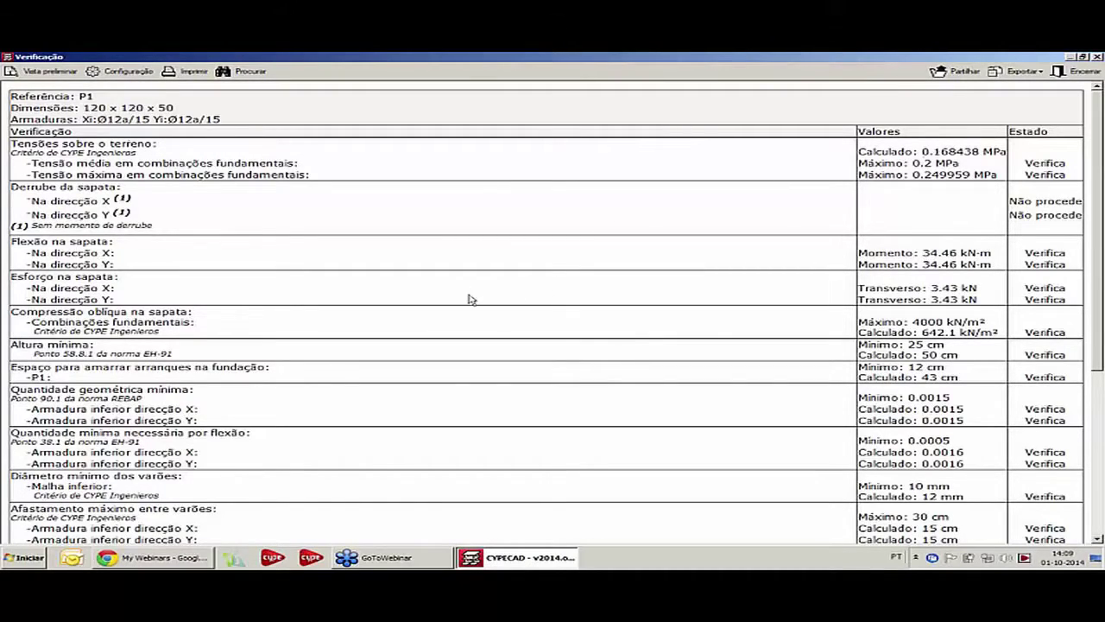
{"action": "scroll", "coordinate": [328, 376], "scroll_direction": "down", "scroll_amount": 2}
{"action": "scroll", "coordinate": [376, 321], "scroll_direction": "down", "scroll_amount": 6}
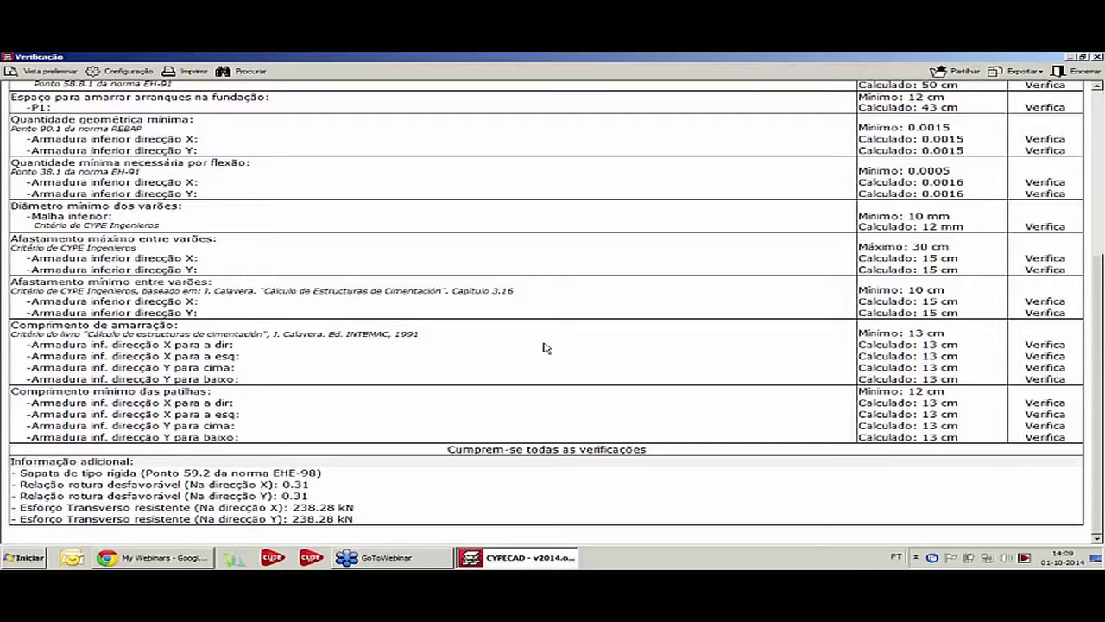
{"action": "left_click", "coordinate": [1071, 71]}
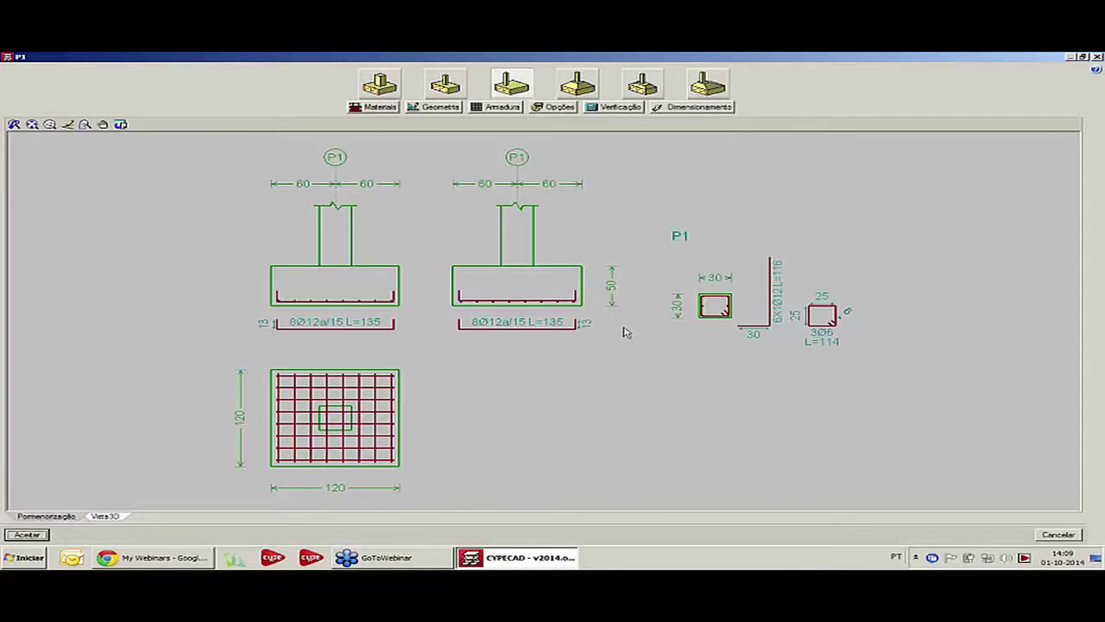
{"action": "left_click", "coordinate": [40, 534]}
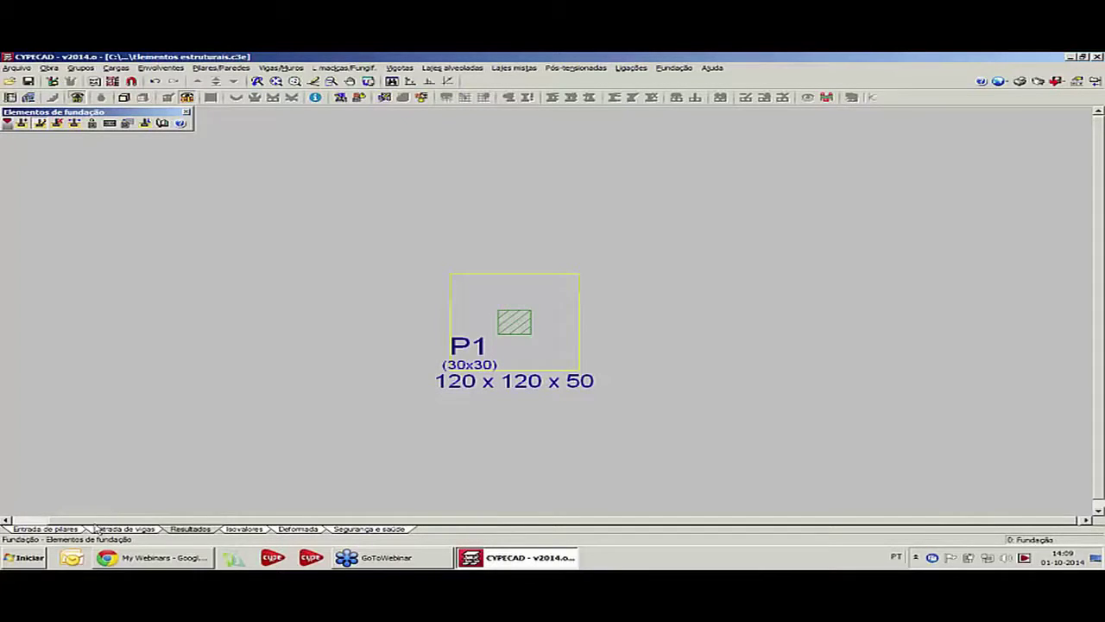
- Delete the P1 footing and, in the column entry view, column start P1, agreeing to discard the calculation results
{"action": "left_click", "coordinate": [89, 124]}
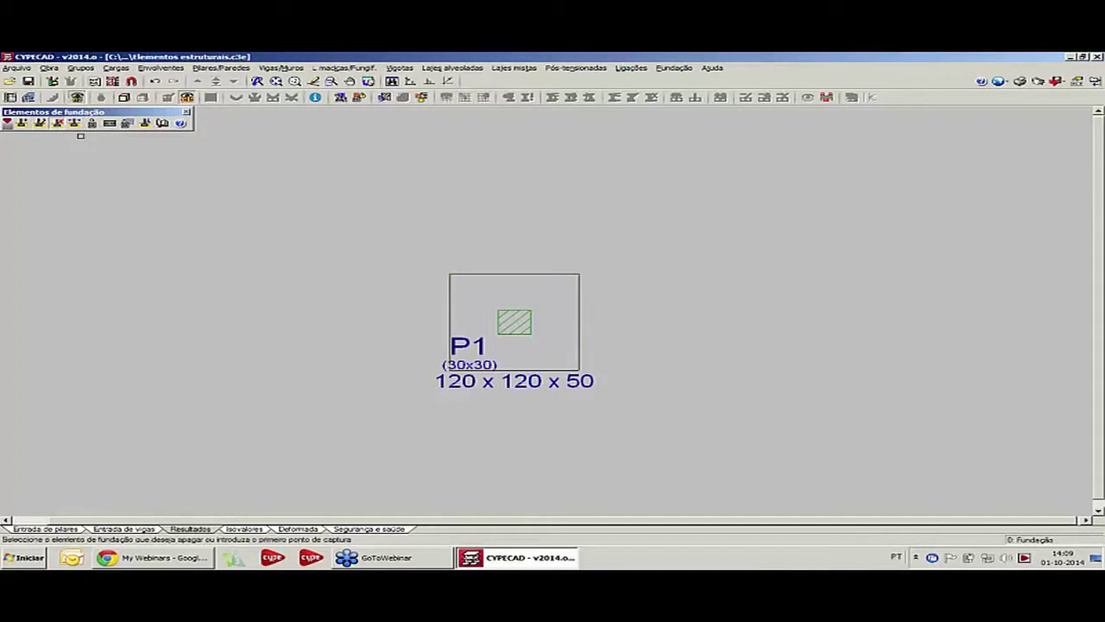
{"action": "left_click", "coordinate": [504, 323]}
{"action": "left_click", "coordinate": [74, 528]}
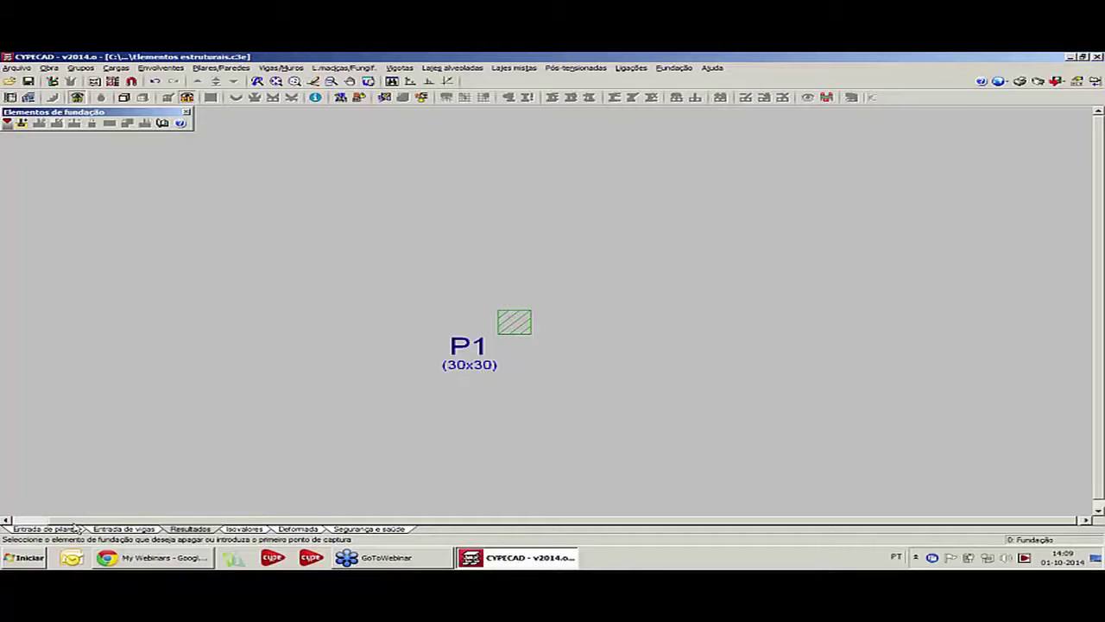
{"action": "left_click", "coordinate": [76, 527]}
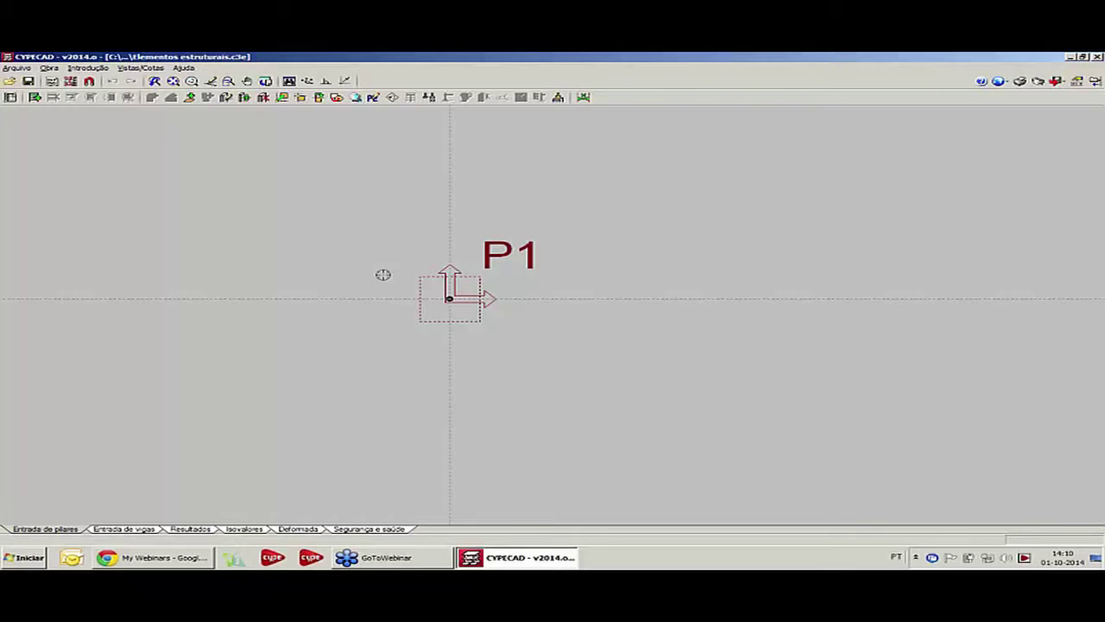
{"action": "middle_click_drag", "start_coordinate": [399, 243], "coordinate": [362, 240]}
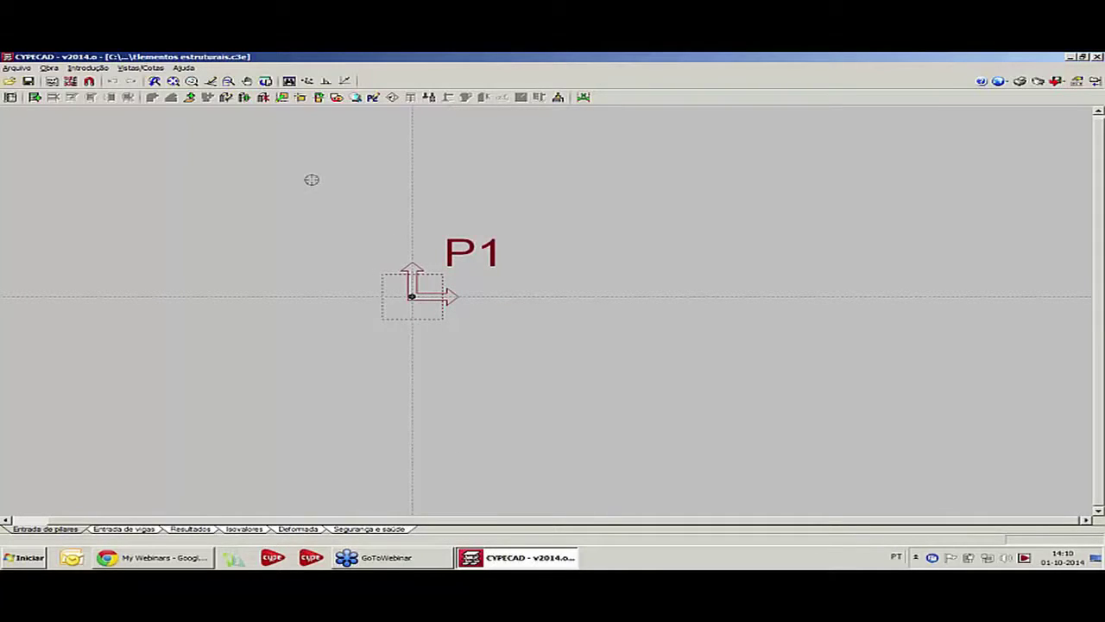
{"action": "left_click", "coordinate": [263, 97]}
{"action": "left_click", "coordinate": [455, 299]}
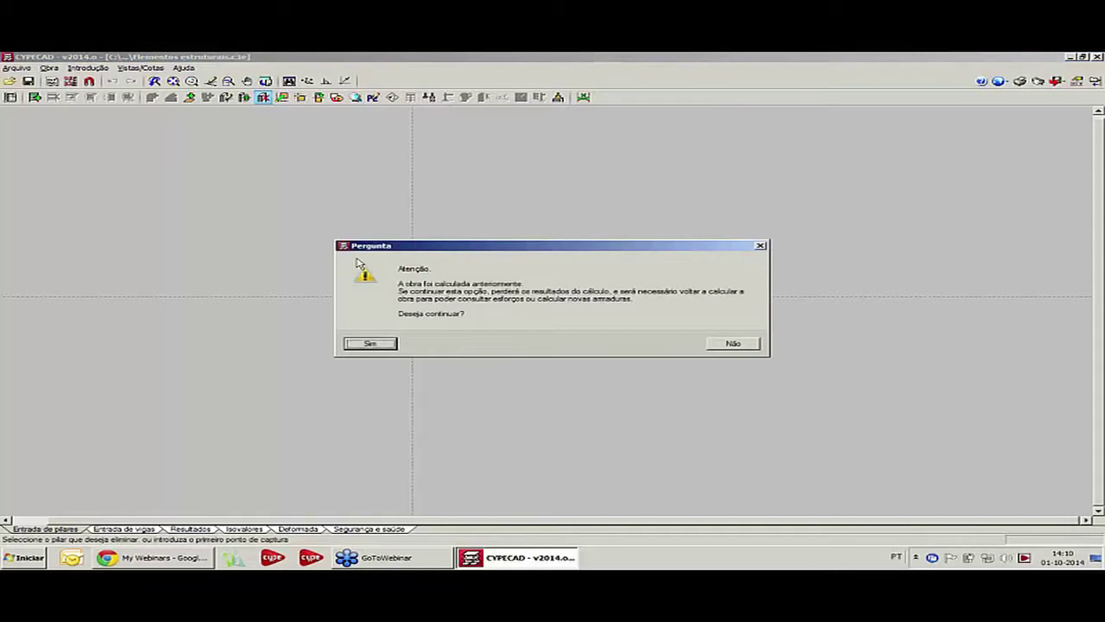
{"action": "left_click", "coordinate": [376, 345]}
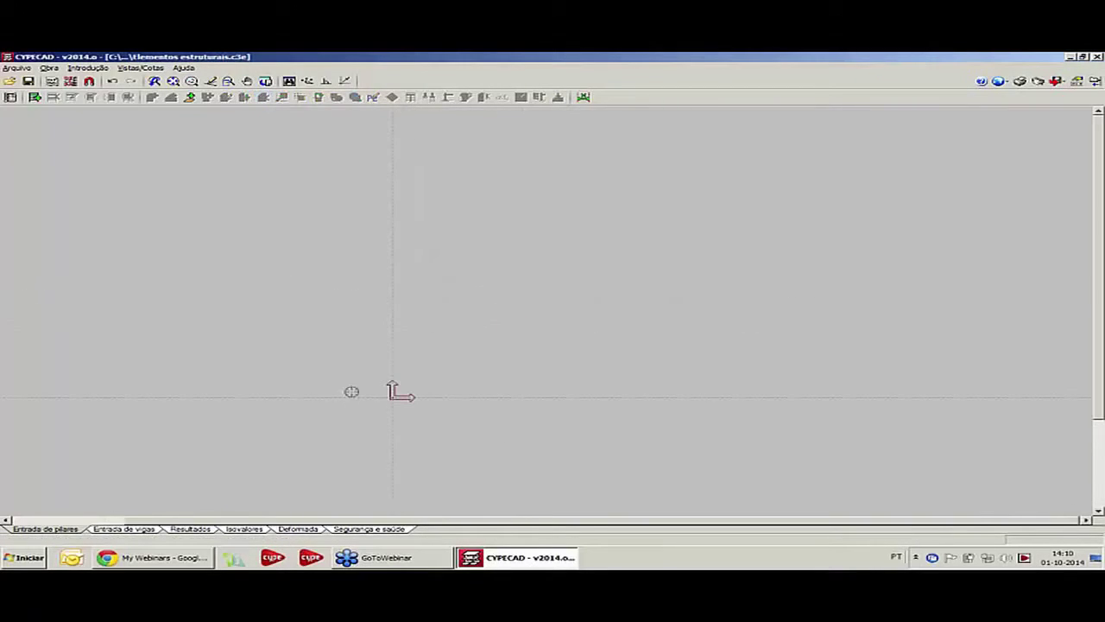
- In the job data, change the concrete design code to Eurocódigo 2 (Portugal) and agree to the default reinforcement tables and calculation options
{"action": "left_click", "coordinate": [49, 67]}
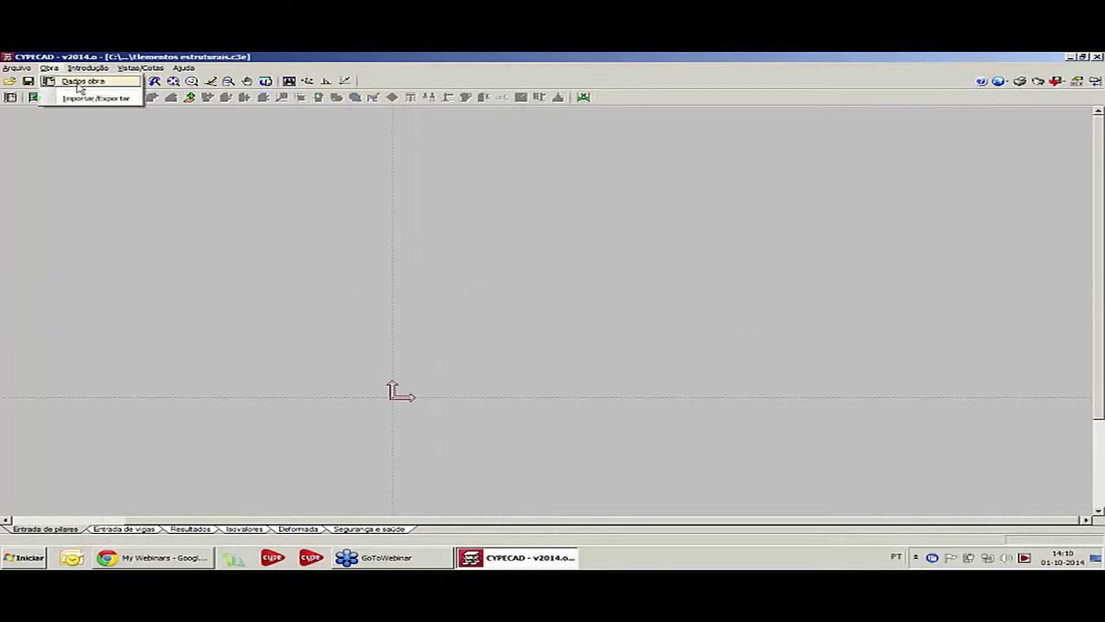
{"action": "left_click", "coordinate": [80, 82]}
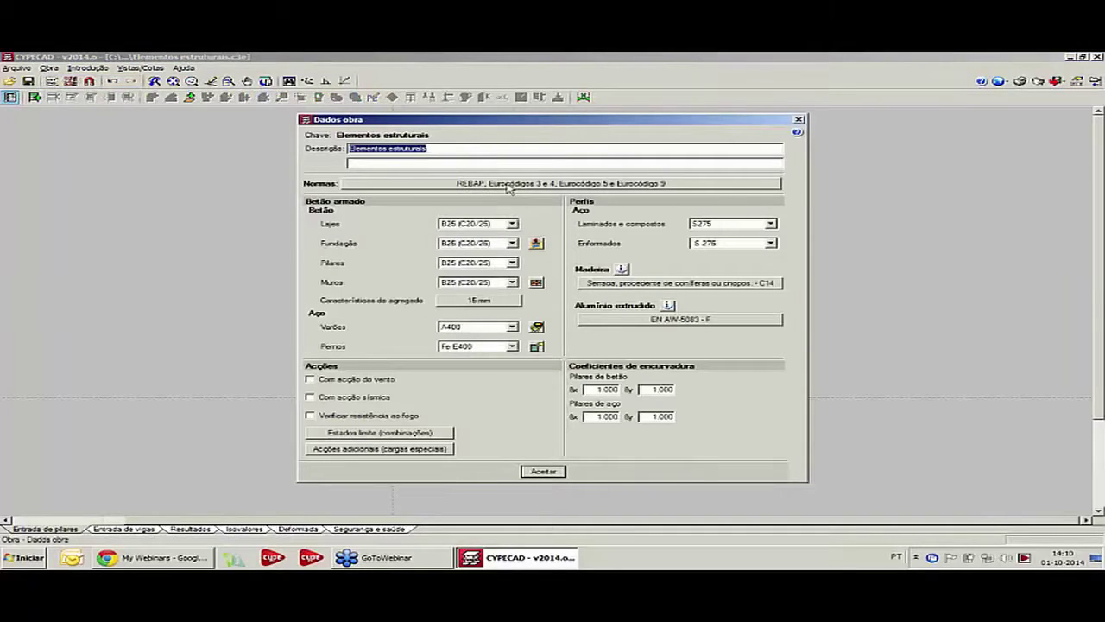
{"action": "left_click", "coordinate": [510, 185]}
{"action": "left_click", "coordinate": [552, 247]}
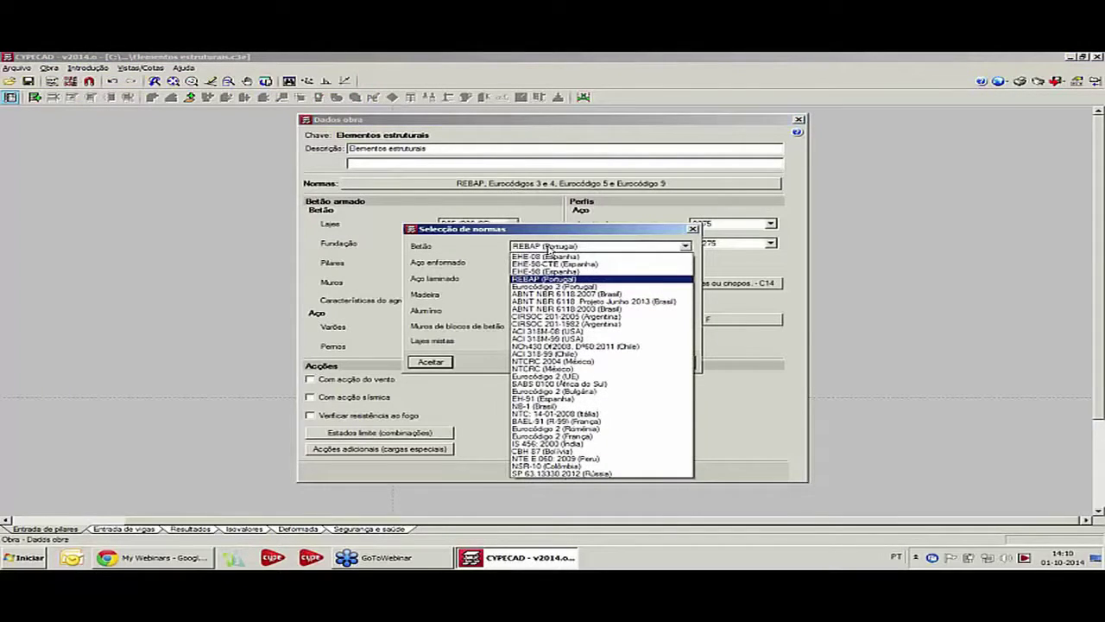
{"action": "left_click", "coordinate": [554, 285]}
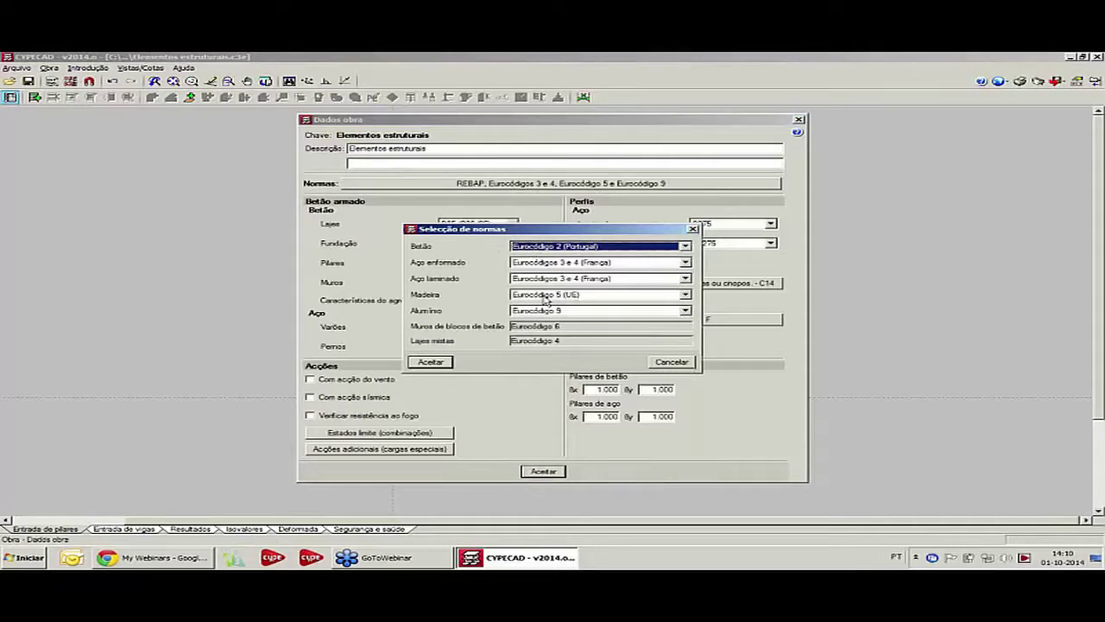
{"action": "left_click", "coordinate": [435, 363]}
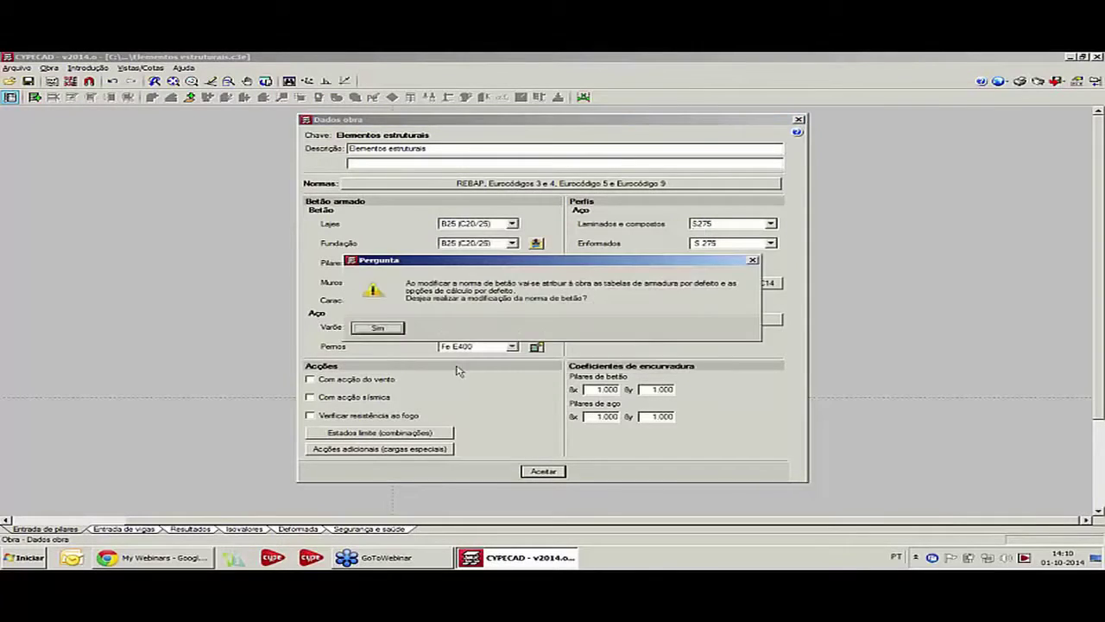
{"action": "left_click", "coordinate": [378, 328]}
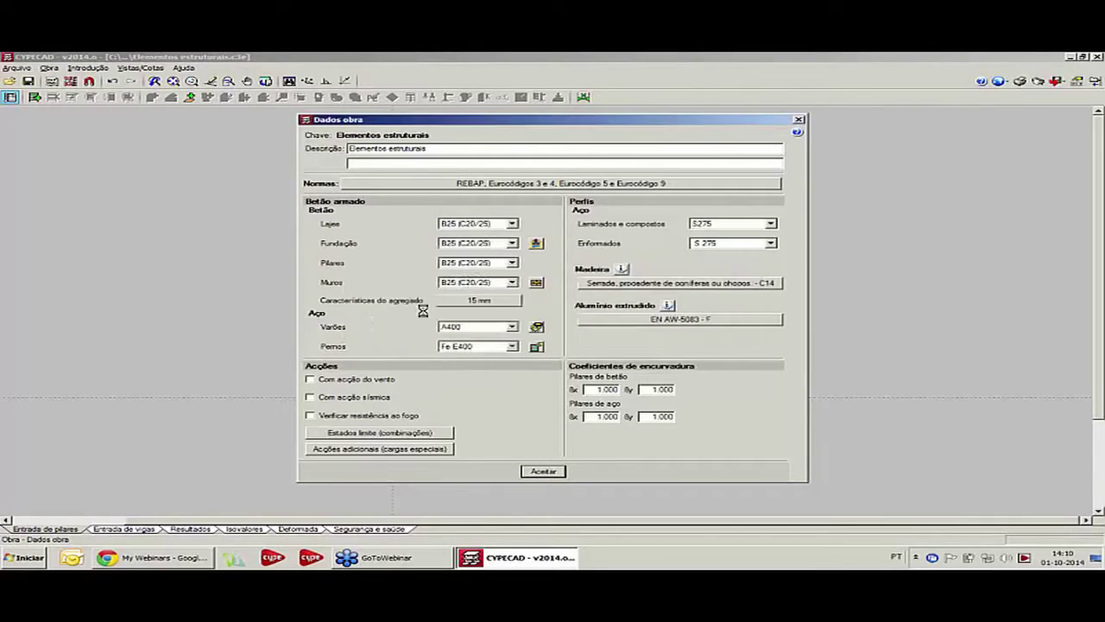
- Set the concrete of slabs, foundation, columns and walls to C20/25 and accept the job data
{"action": "left_click", "coordinate": [484, 225]}
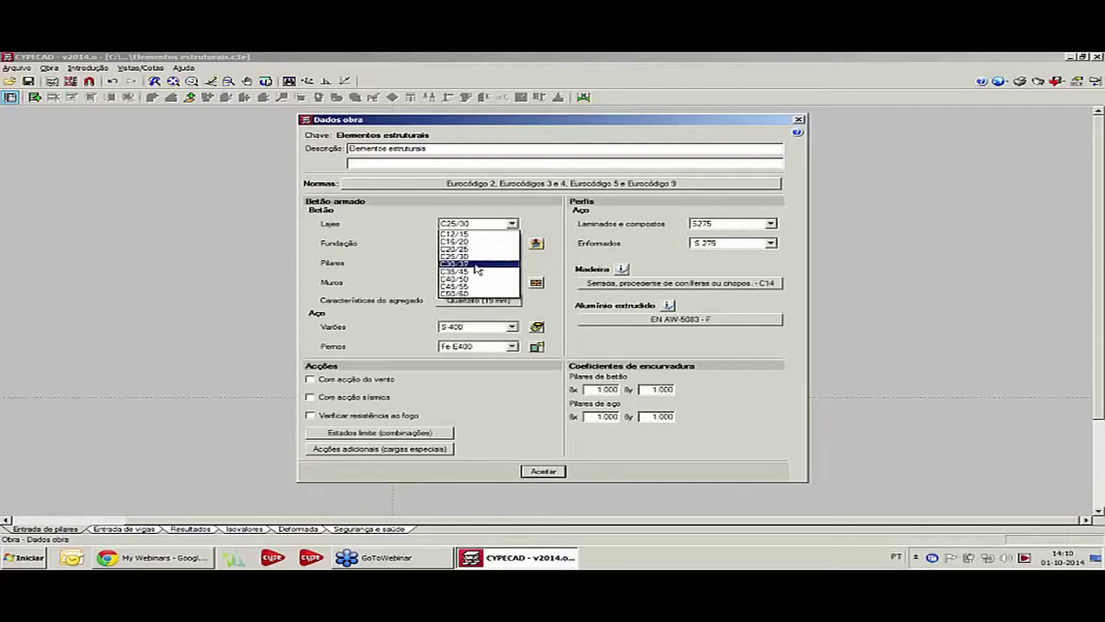
{"action": "left_click", "coordinate": [473, 248]}
{"action": "left_click", "coordinate": [473, 243]}
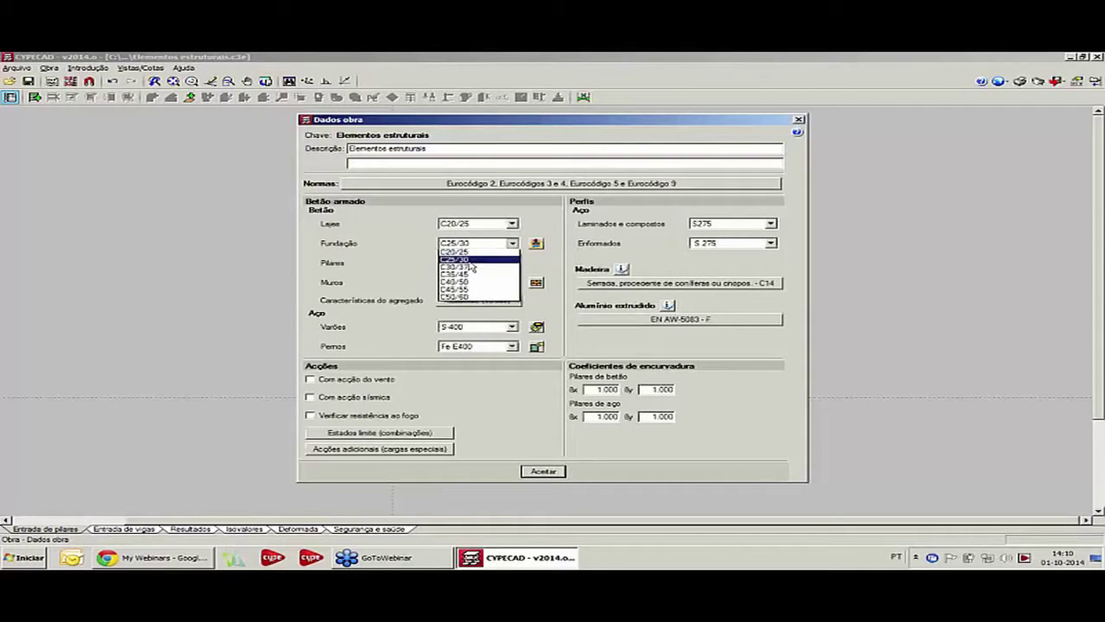
{"action": "left_click", "coordinate": [473, 251]}
{"action": "left_click", "coordinate": [473, 262]}
{"action": "left_click", "coordinate": [473, 271]}
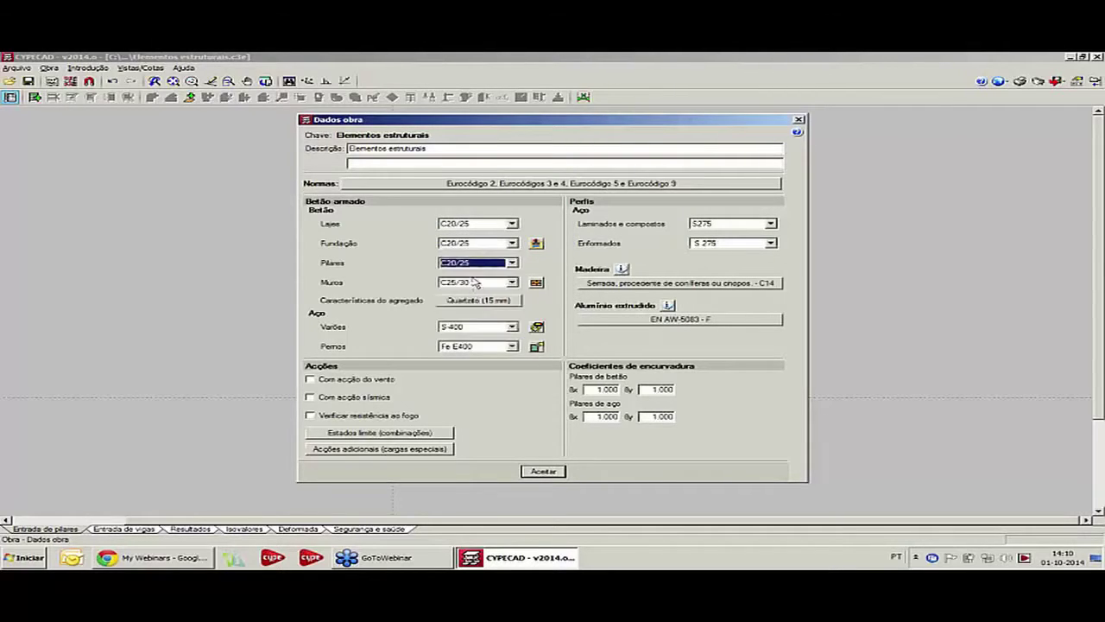
{"action": "left_click", "coordinate": [474, 283]}
{"action": "left_click", "coordinate": [479, 308]}
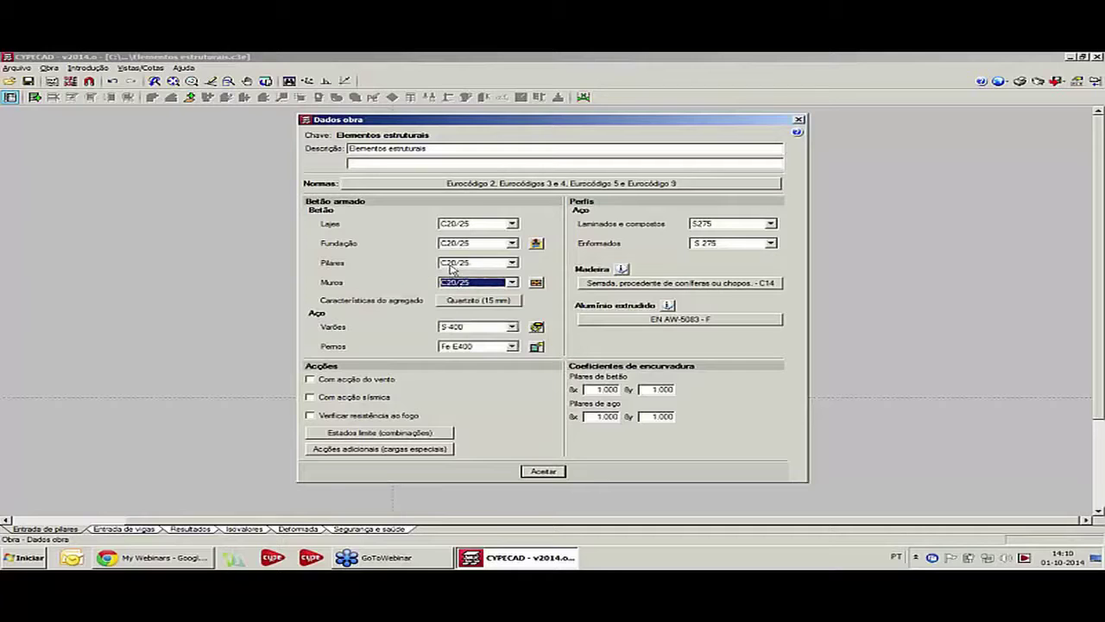
{"action": "left_click", "coordinate": [557, 473]}
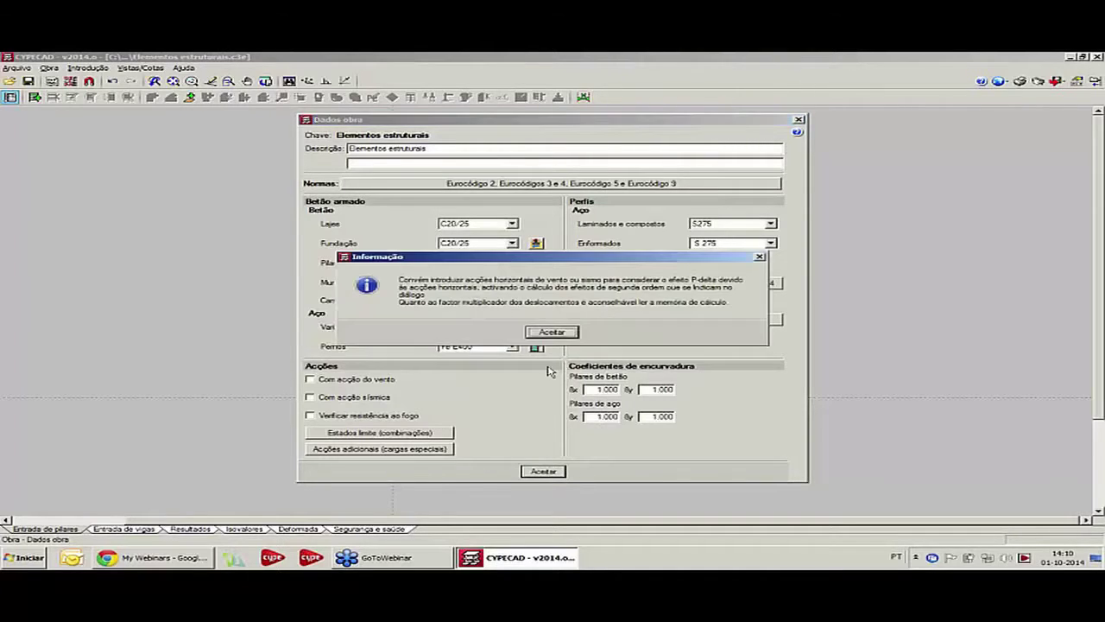
{"action": "left_click", "coordinate": [540, 333]}
{"action": "left_click", "coordinate": [531, 369]}
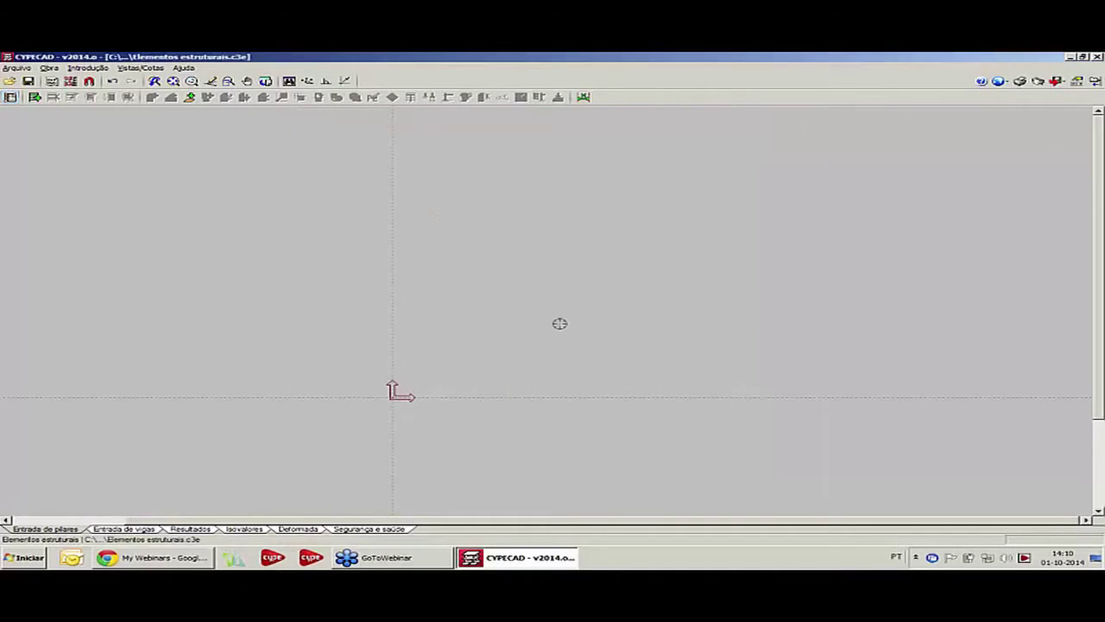
- Insert one new floor, Piso 1, with a height of 3 m and live and permanent loads of 0.00 kN/m²
{"action": "middle_click_drag", "start_coordinate": [573, 293], "coordinate": [696, 224]}
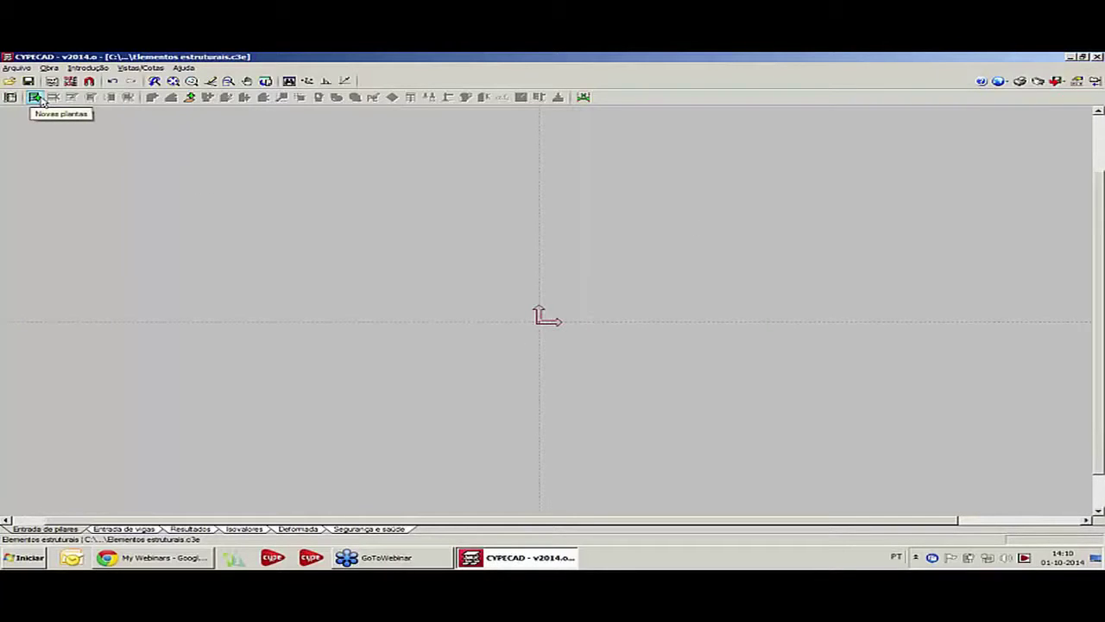
{"action": "left_click", "coordinate": [35, 97]}
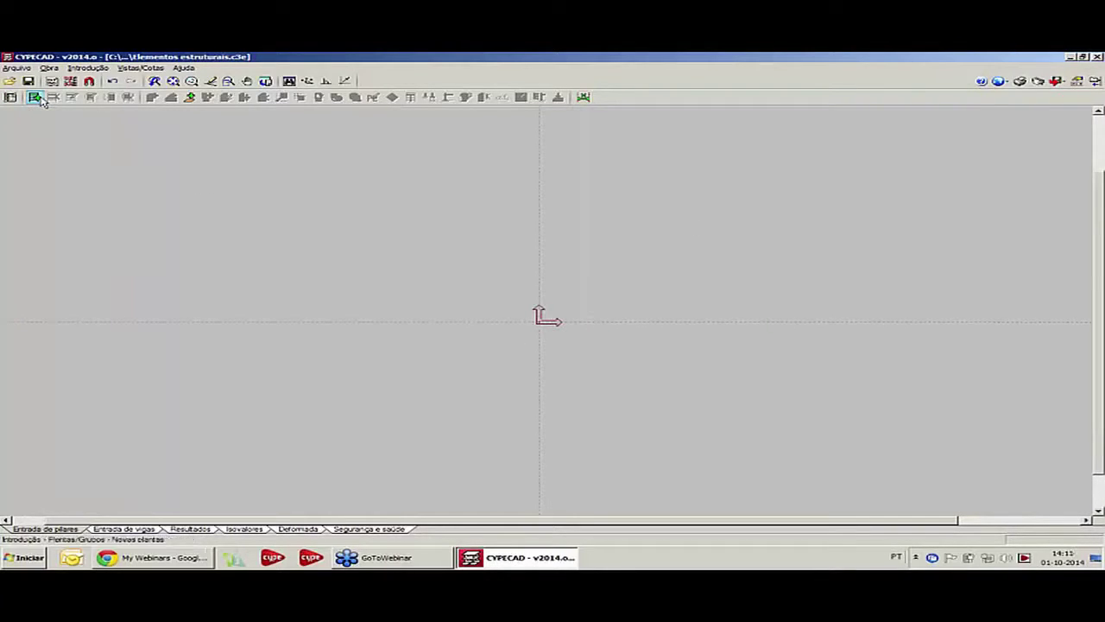
{"action": "left_click", "coordinate": [489, 329]}
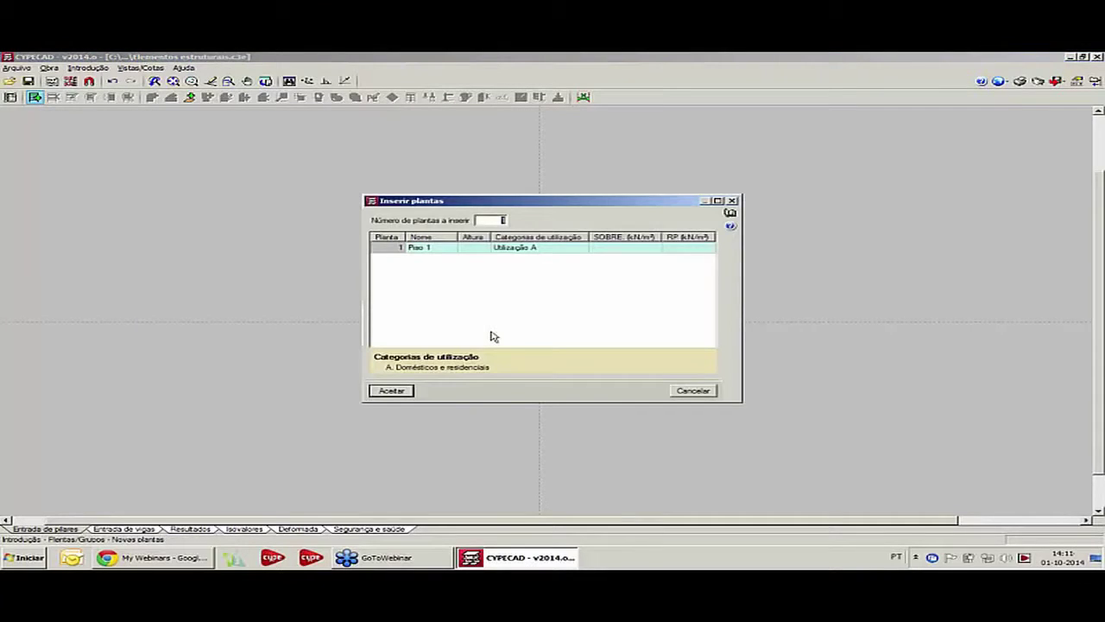
{"action": "left_click_drag", "start_coordinate": [547, 208], "coordinate": [630, 213]}
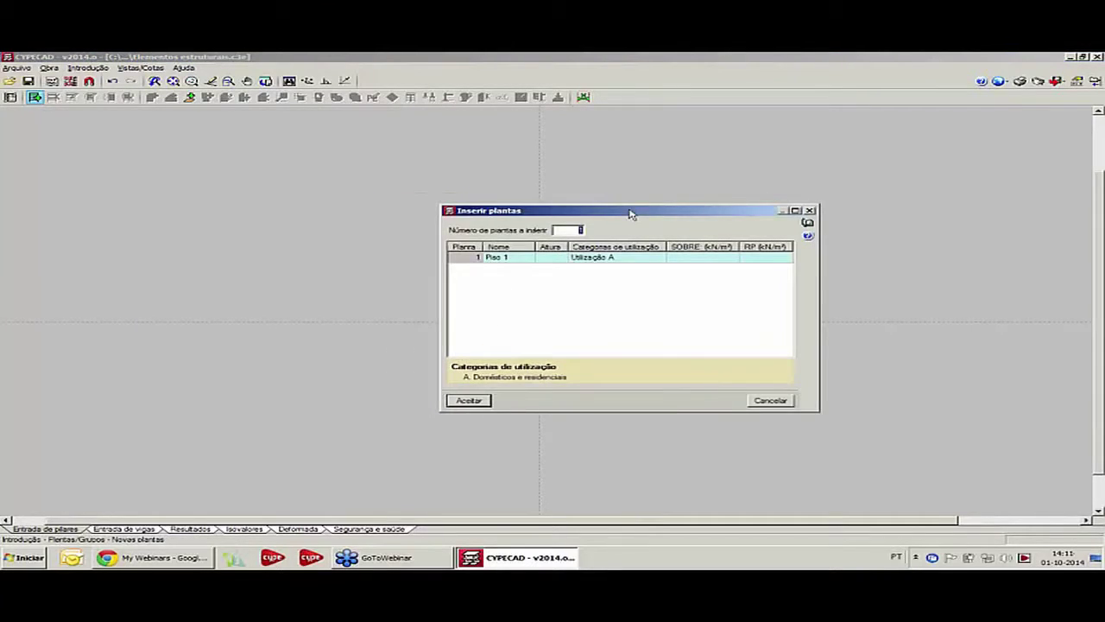
{"action": "left_click", "coordinate": [541, 259]}
{"action": "type", "text": "3"}
{"action": "key", "text": "Return"}
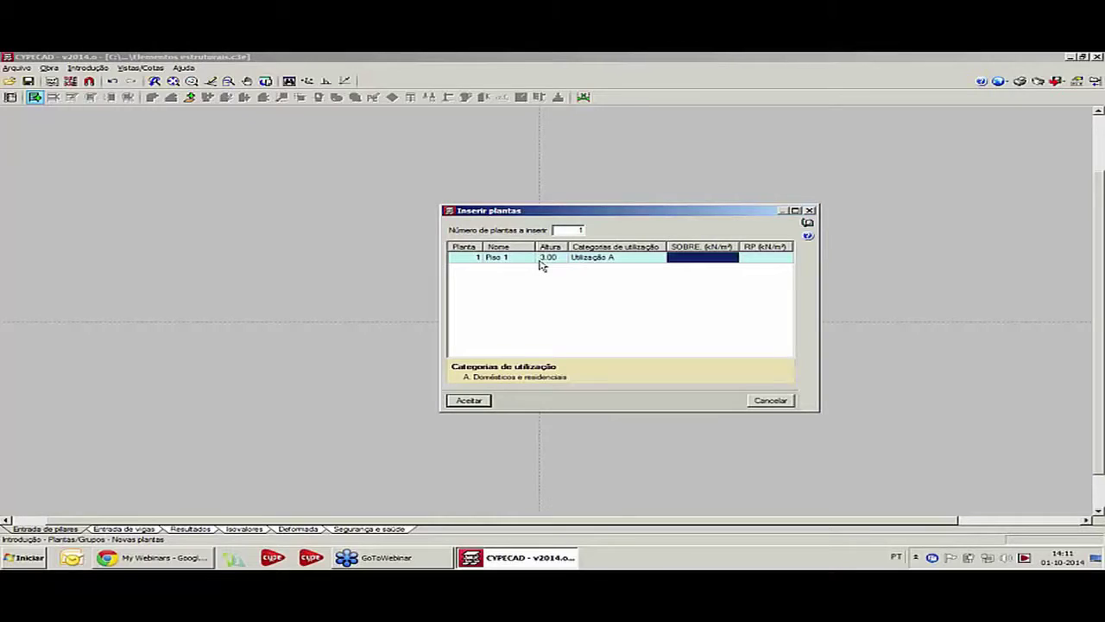
{"action": "key", "text": "Return"}
{"action": "key", "text": "Return"}
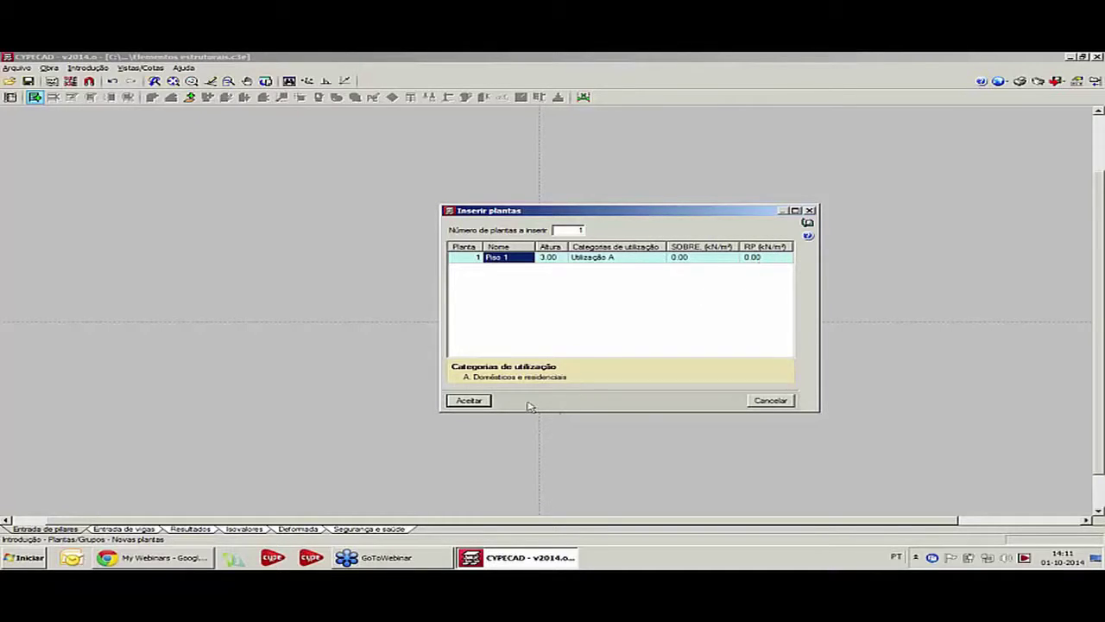
{"action": "left_click", "coordinate": [471, 402]}
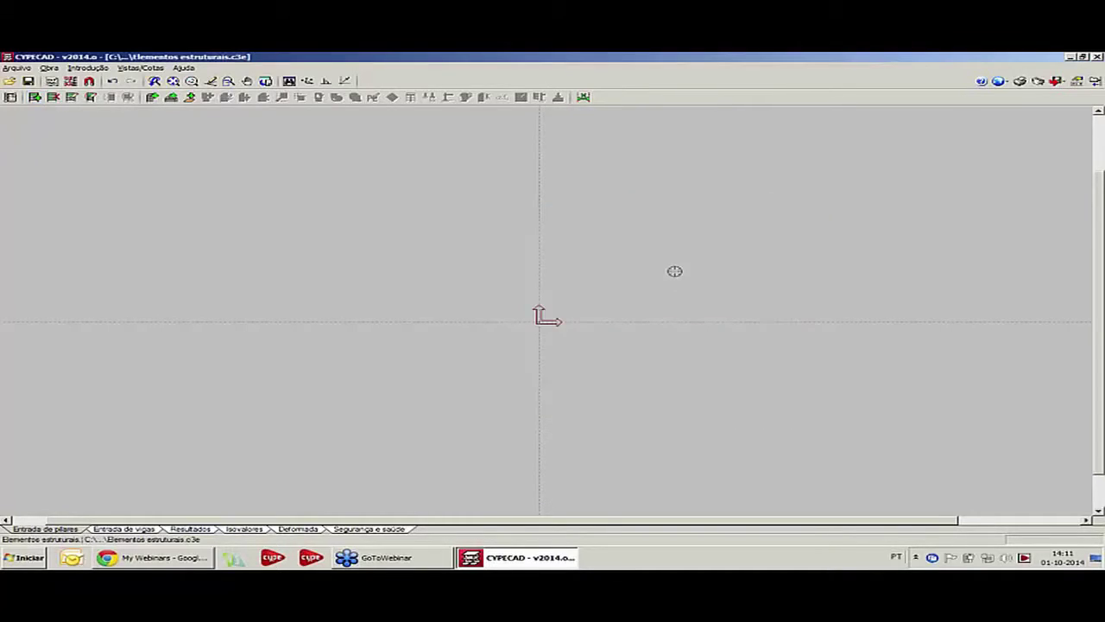
- Create column P1 from Fundação to Piso 1 with a 0.2 x 0.2 m section and place it at the origin
{"action": "left_click", "coordinate": [152, 98]}
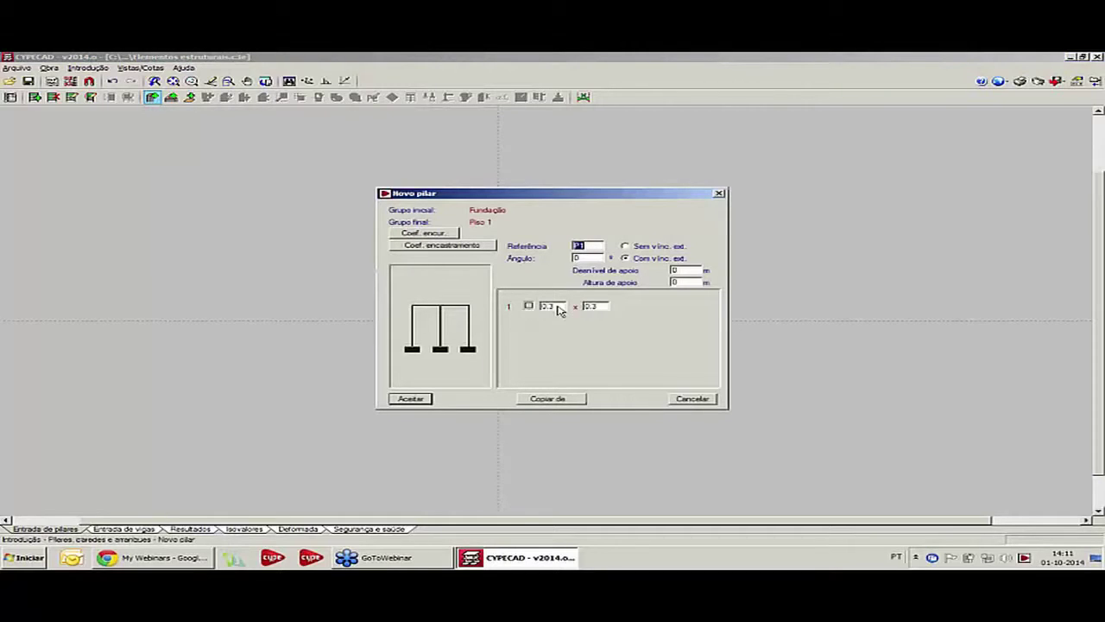
{"action": "double_click", "coordinate": [549, 307]}
{"action": "type", "text": "0.2"}
{"action": "double_click", "coordinate": [595, 307]}
{"action": "type", "text": "0.2"}
{"action": "left_click", "coordinate": [411, 398]}
{"action": "left_click", "coordinate": [498, 319]}
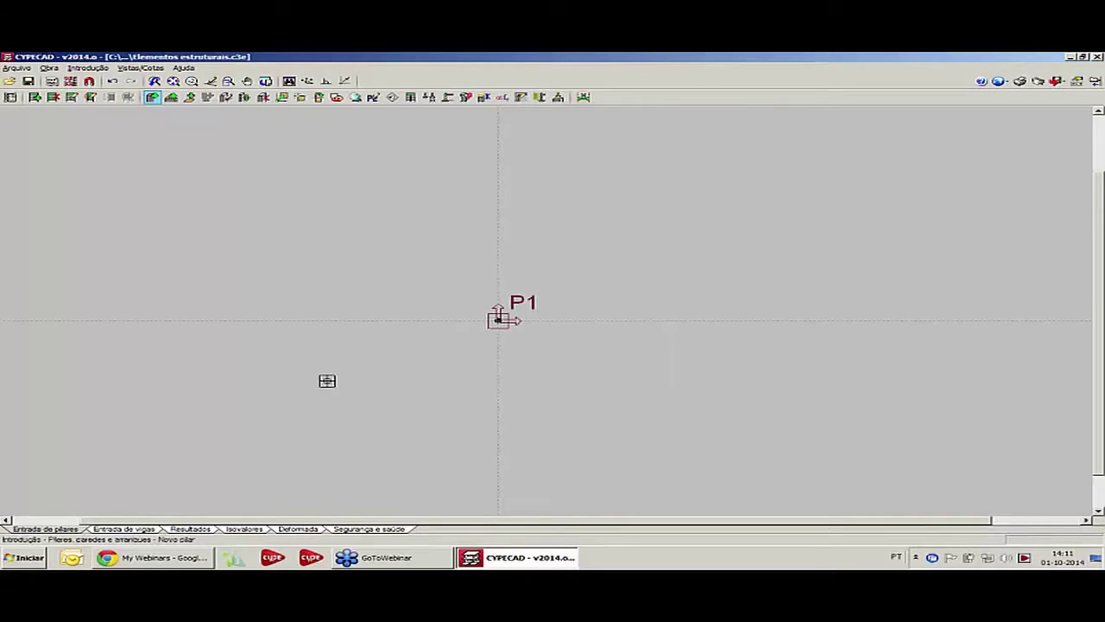
{"action": "scroll", "coordinate": [484, 294], "scroll_direction": "up", "scroll_amount": 3}
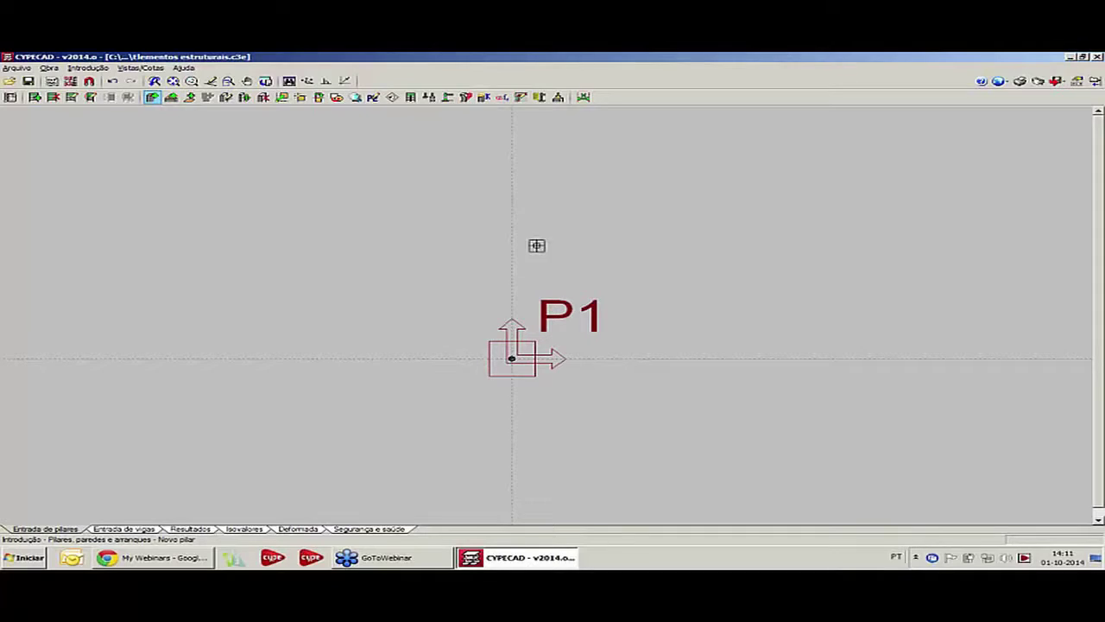
{"action": "scroll", "coordinate": [544, 249], "scroll_direction": "down", "scroll_amount": 2}
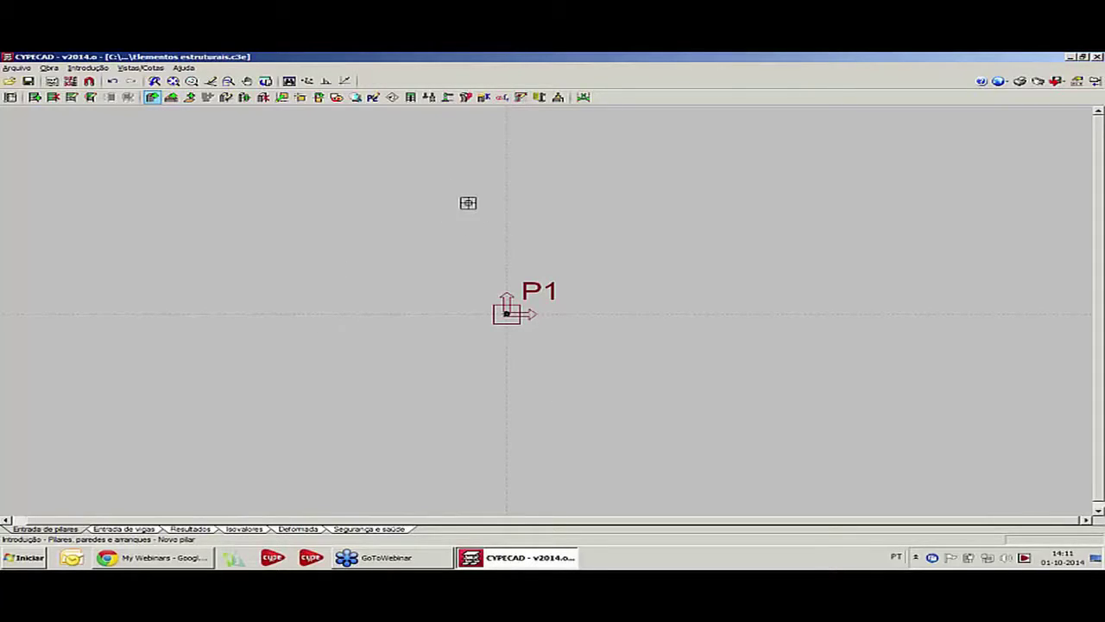
- Set column P1's fixity coefficients on Piso 1 to 0.00 at the upper and lower ends in both X and Y
{"action": "left_click", "coordinate": [100, 69]}
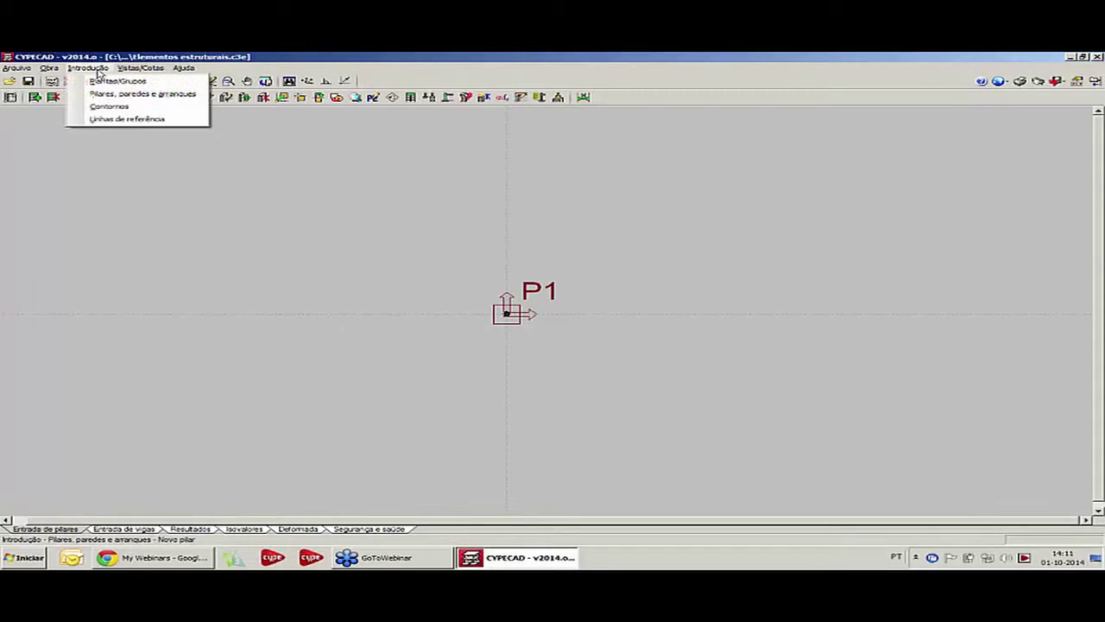
{"action": "left_click", "coordinate": [125, 93]}
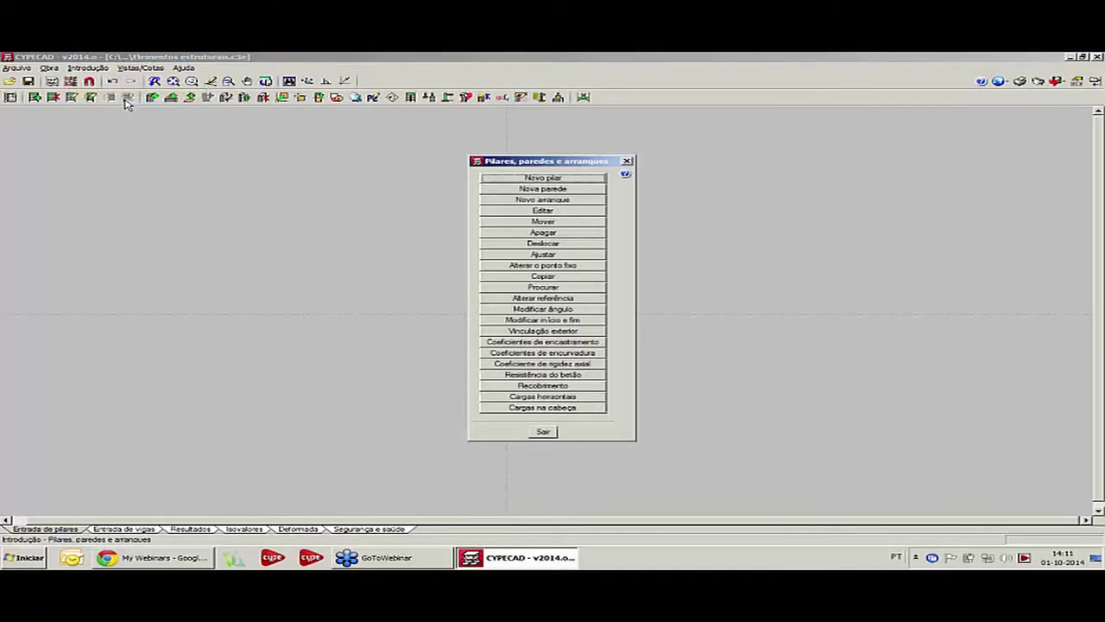
{"action": "left_click", "coordinate": [551, 344]}
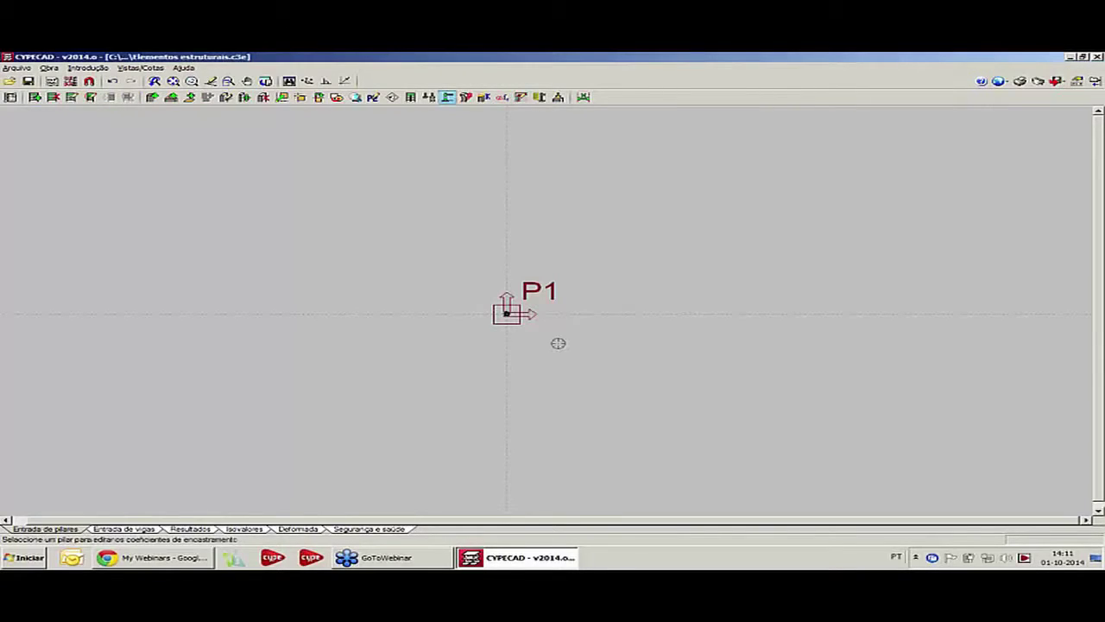
{"action": "left_click", "coordinate": [509, 318]}
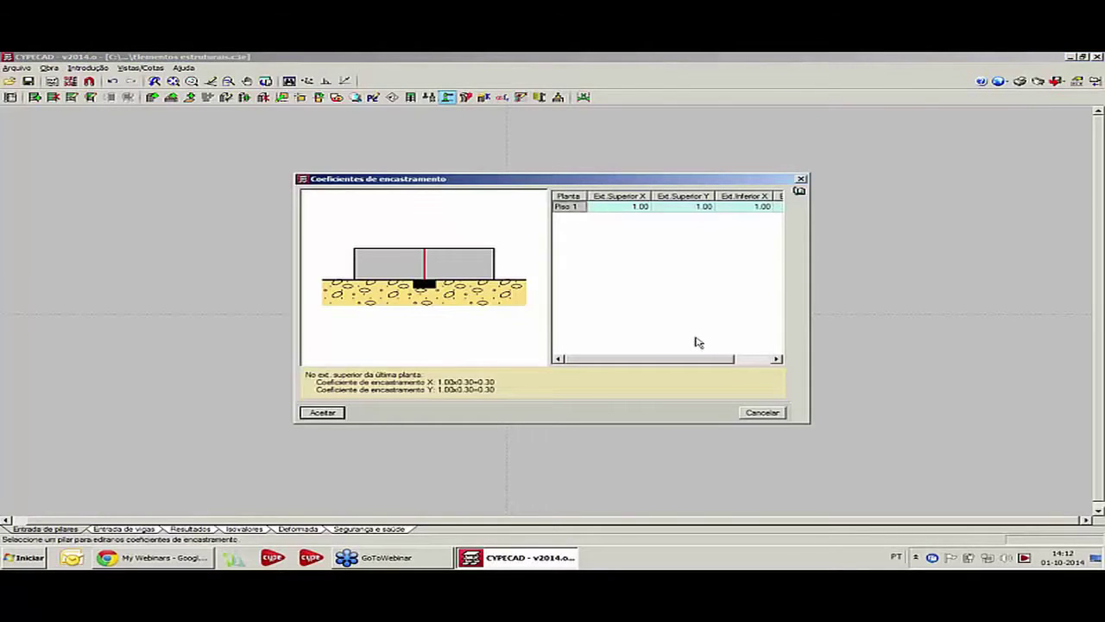
{"action": "left_click_drag", "start_coordinate": [675, 367], "coordinate": [587, 360]}
{"action": "left_click", "coordinate": [630, 206]}
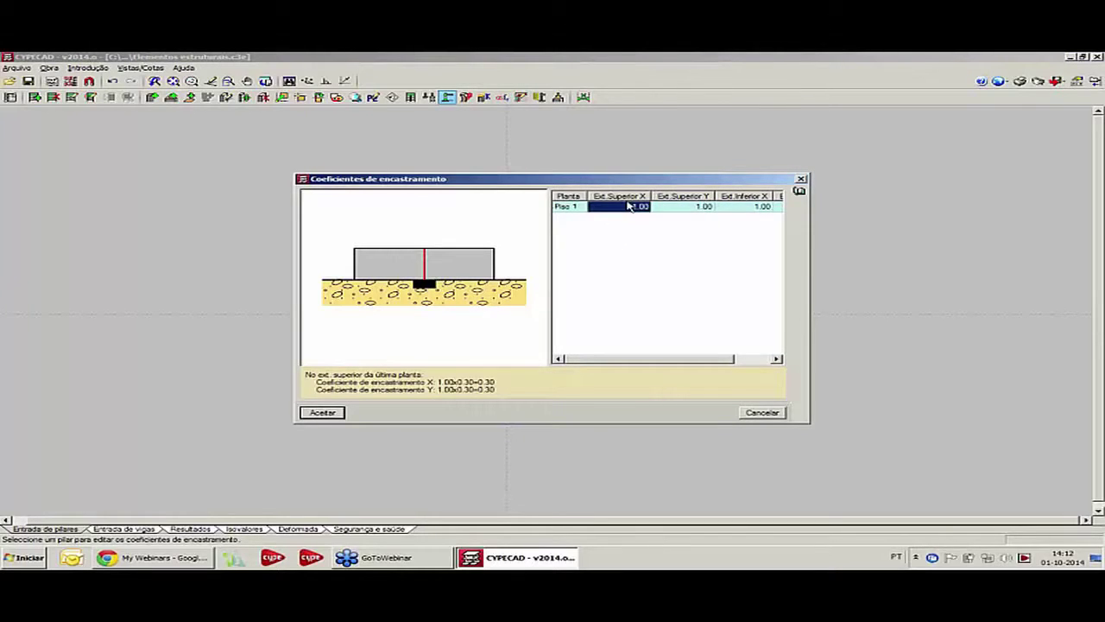
{"action": "type", "text": "0"}
{"action": "key", "text": "Return"}
{"action": "type", "text": "0"}
{"action": "key", "text": "Return"}
{"action": "type", "text": "0"}
{"action": "key", "text": "Return"}
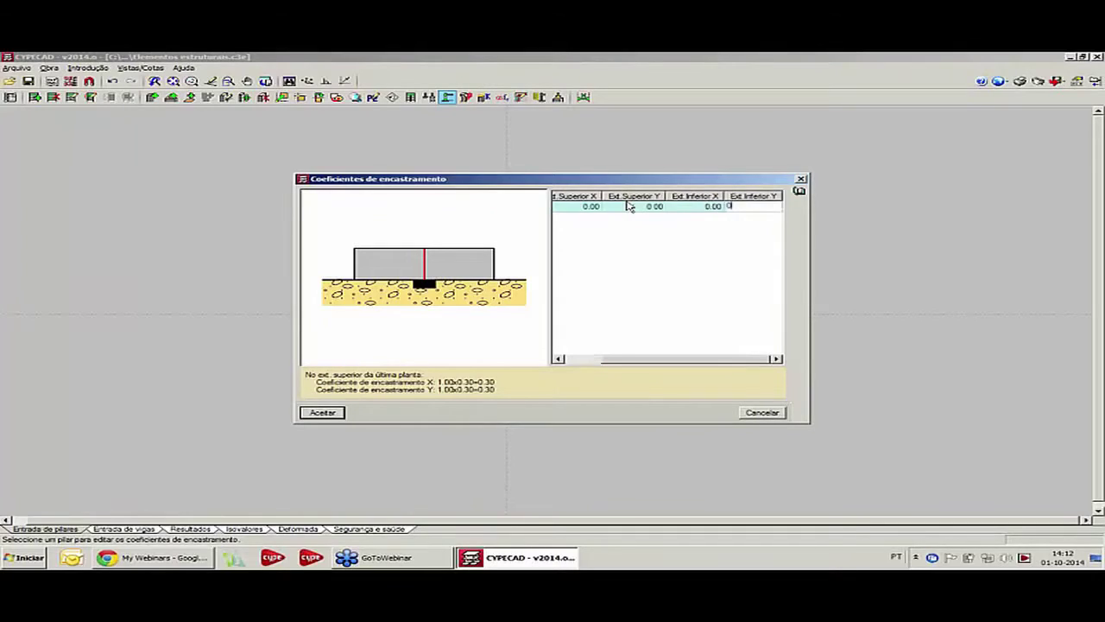
{"action": "type", "text": "0"}
{"action": "key", "text": "Return"}
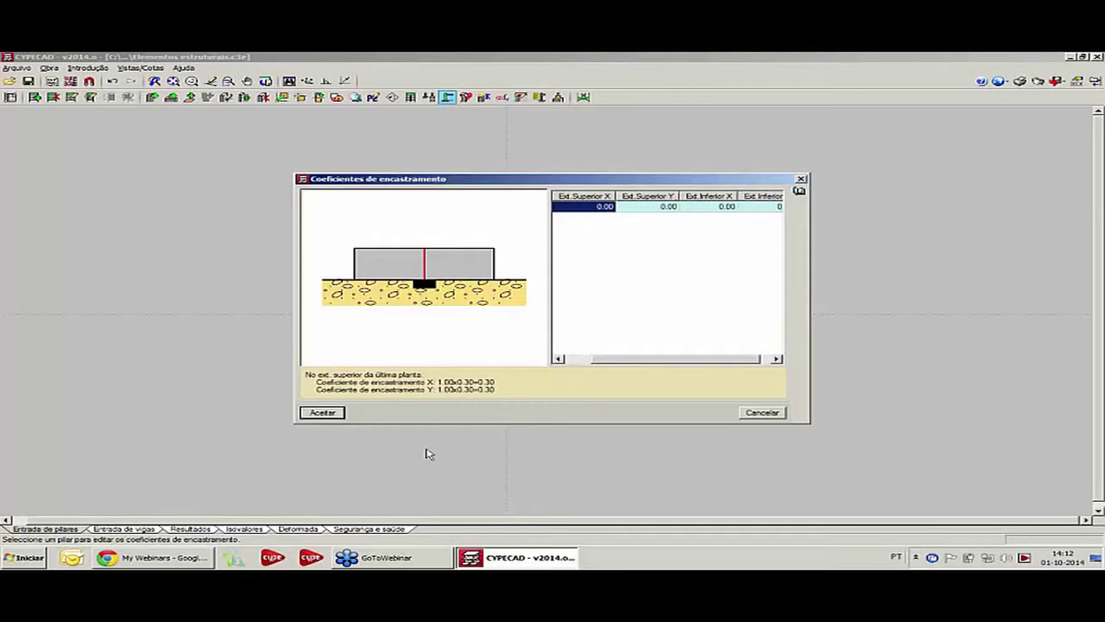
{"action": "left_click", "coordinate": [339, 414]}
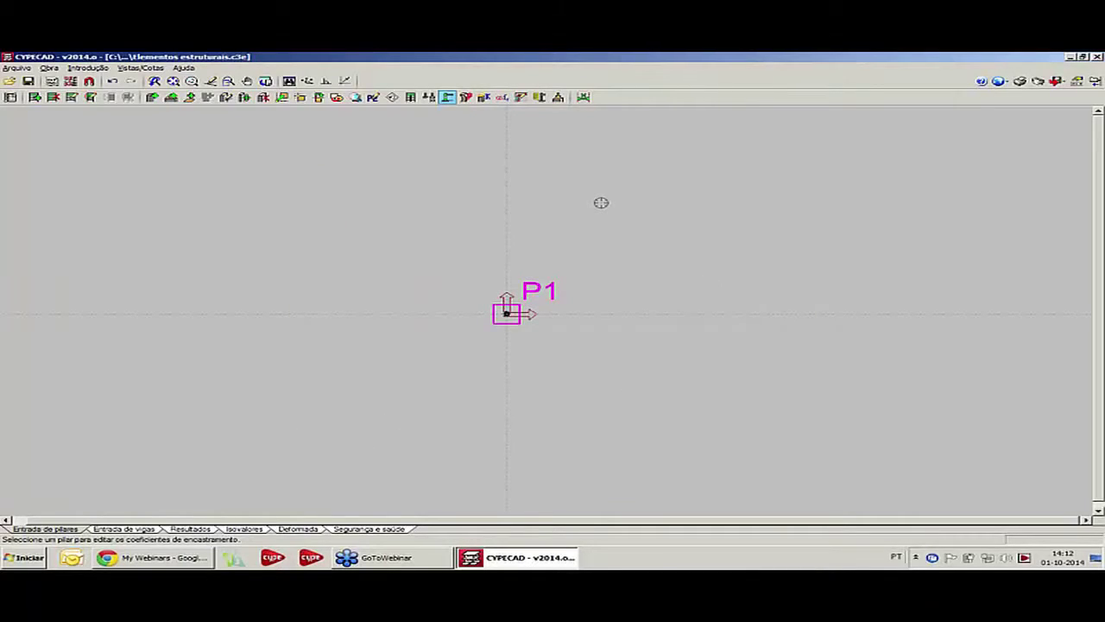
- Assign loads at the head of column P1 with axial force N of 100 kN for Peso próprio and 60 kN for Sobrecarga
{"action": "left_click", "coordinate": [92, 68]}
{"action": "left_click", "coordinate": [108, 94]}
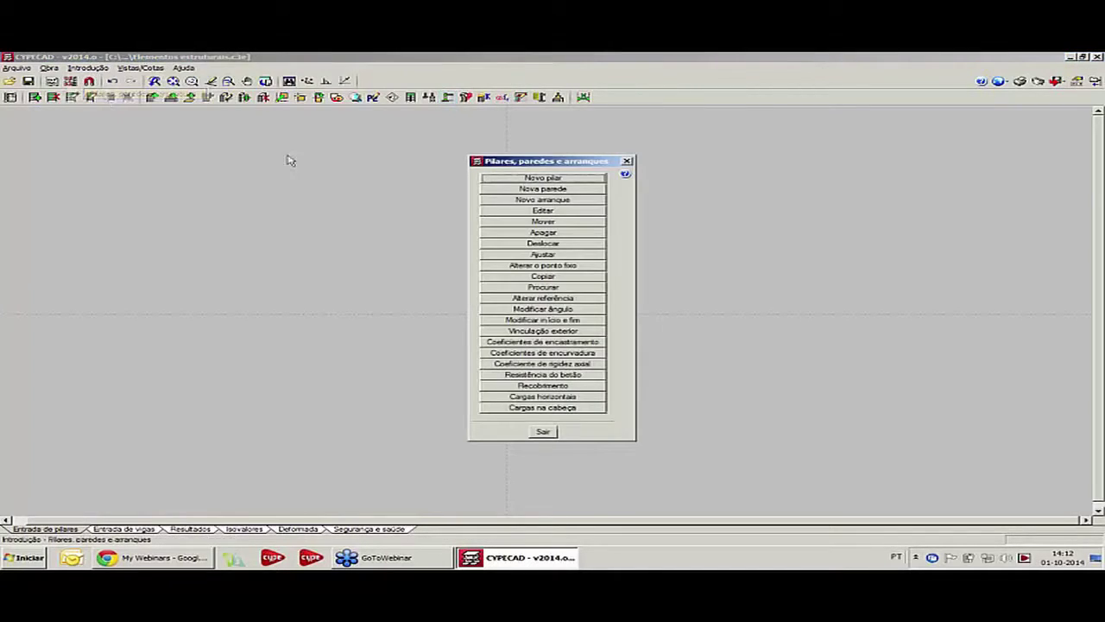
{"action": "left_click", "coordinate": [557, 408]}
{"action": "right_click", "coordinate": [507, 314]}
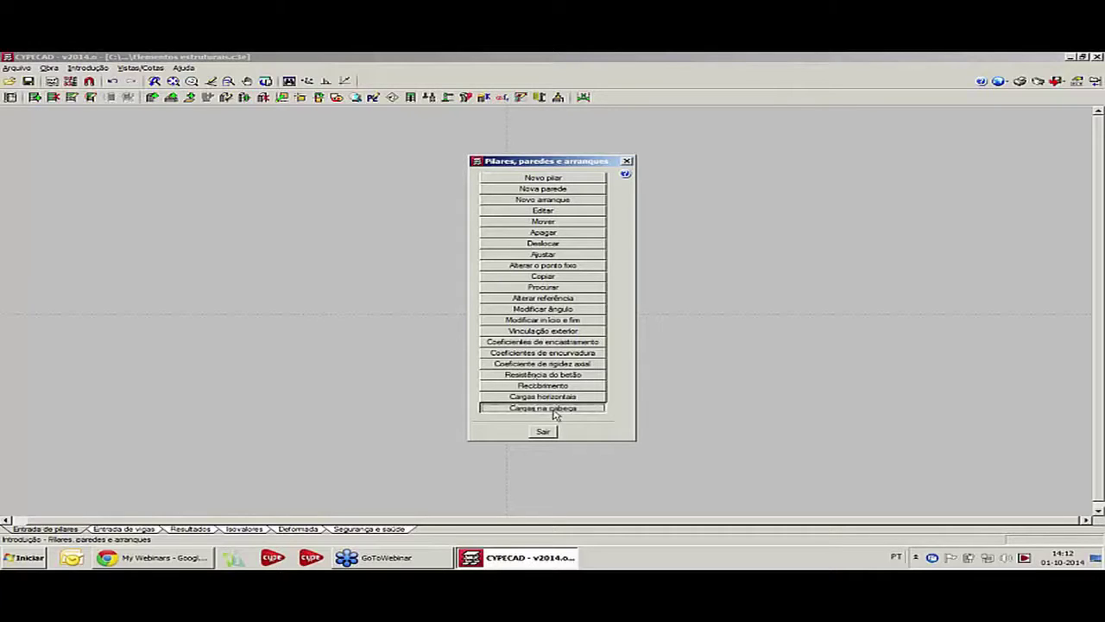
{"action": "left_click", "coordinate": [557, 411]}
{"action": "left_click", "coordinate": [557, 411]}
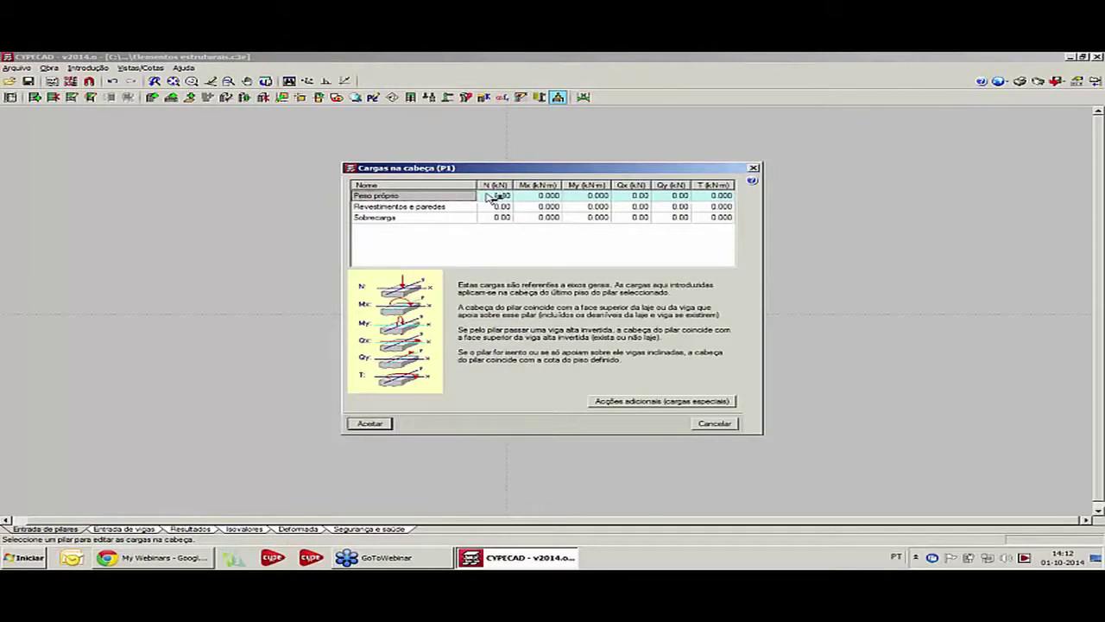
{"action": "left_click", "coordinate": [490, 197]}
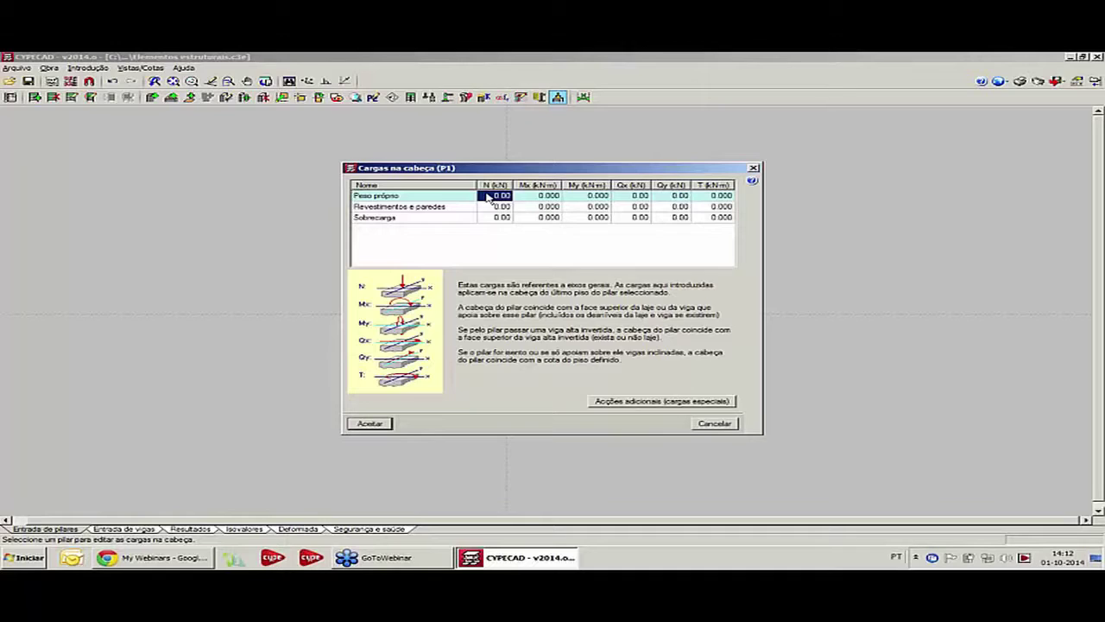
{"action": "key", "text": "Tab"}
{"action": "left_click", "coordinate": [487, 216]}
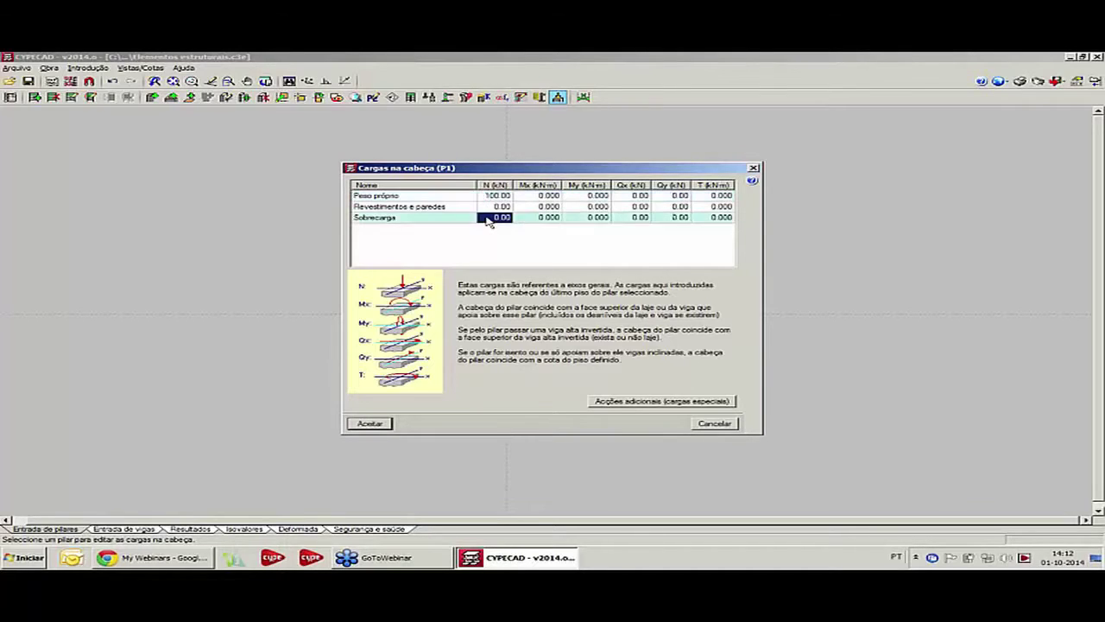
{"action": "type", "text": "60"}
{"action": "left_click", "coordinate": [498, 207]}
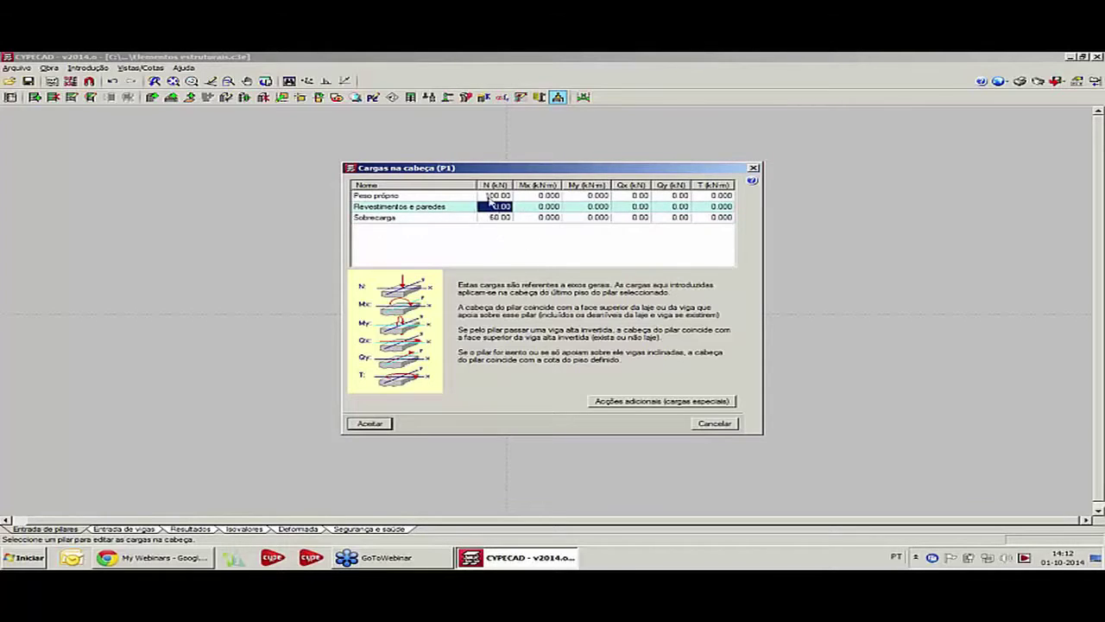
{"action": "left_click", "coordinate": [379, 422]}
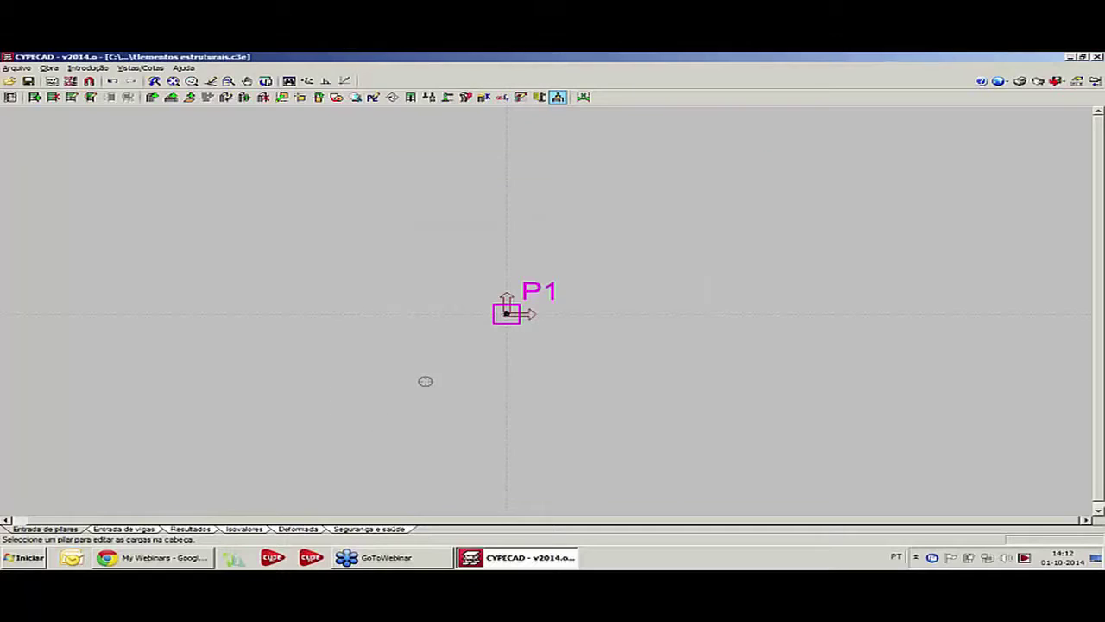
- Switch to beam entry and examine the column in the 3D model from another angle
{"action": "left_click", "coordinate": [125, 530]}
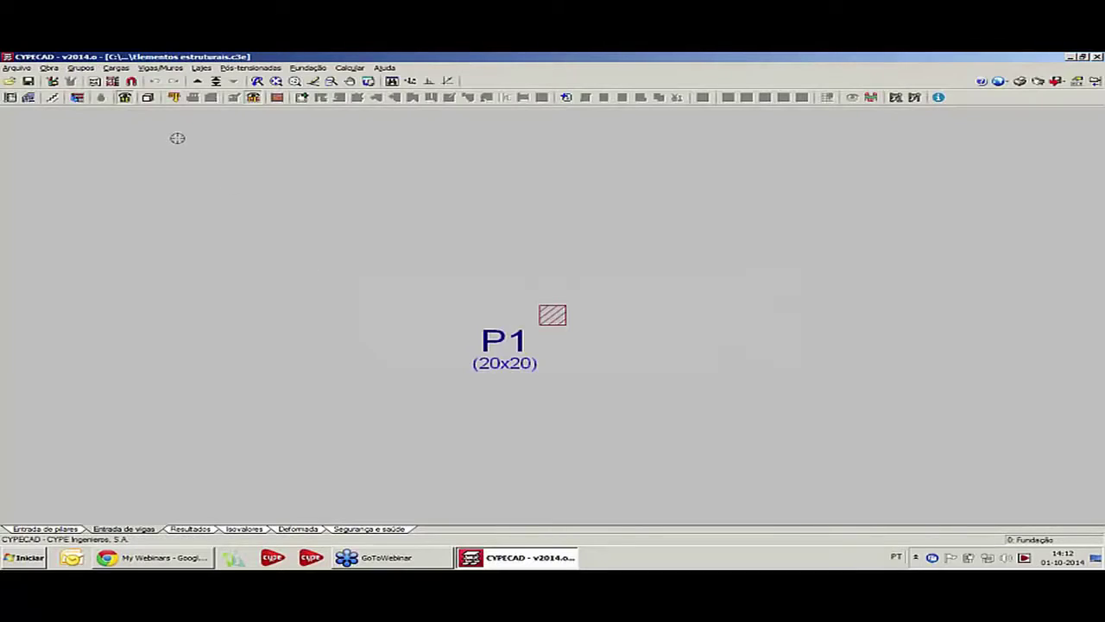
{"action": "left_click", "coordinate": [147, 96]}
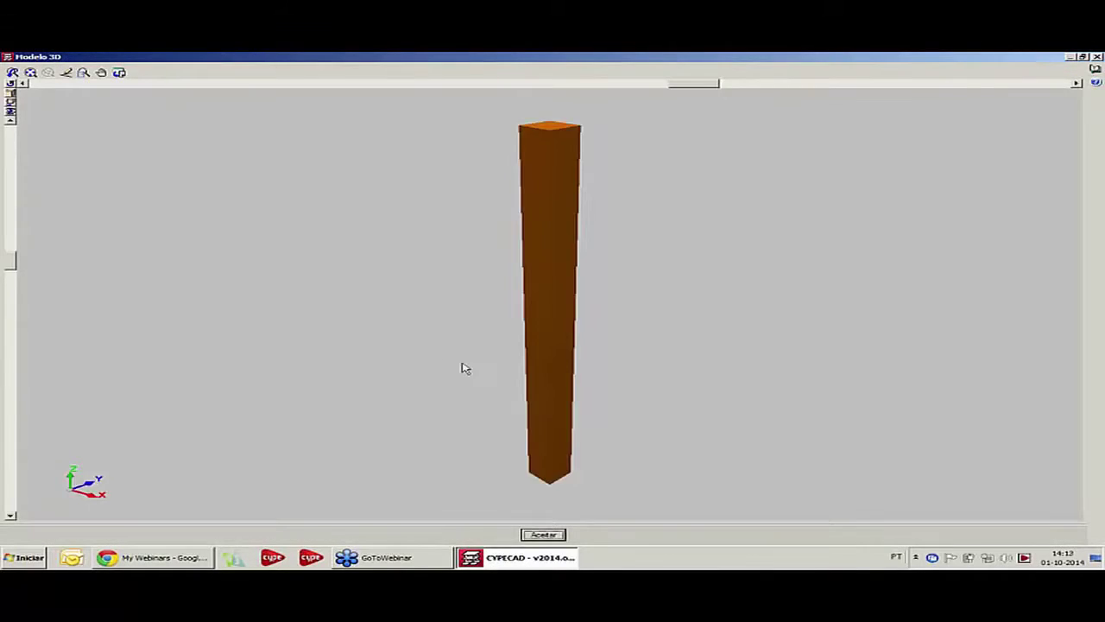
{"action": "middle_click_drag", "start_coordinate": [461, 368], "coordinate": [505, 353]}
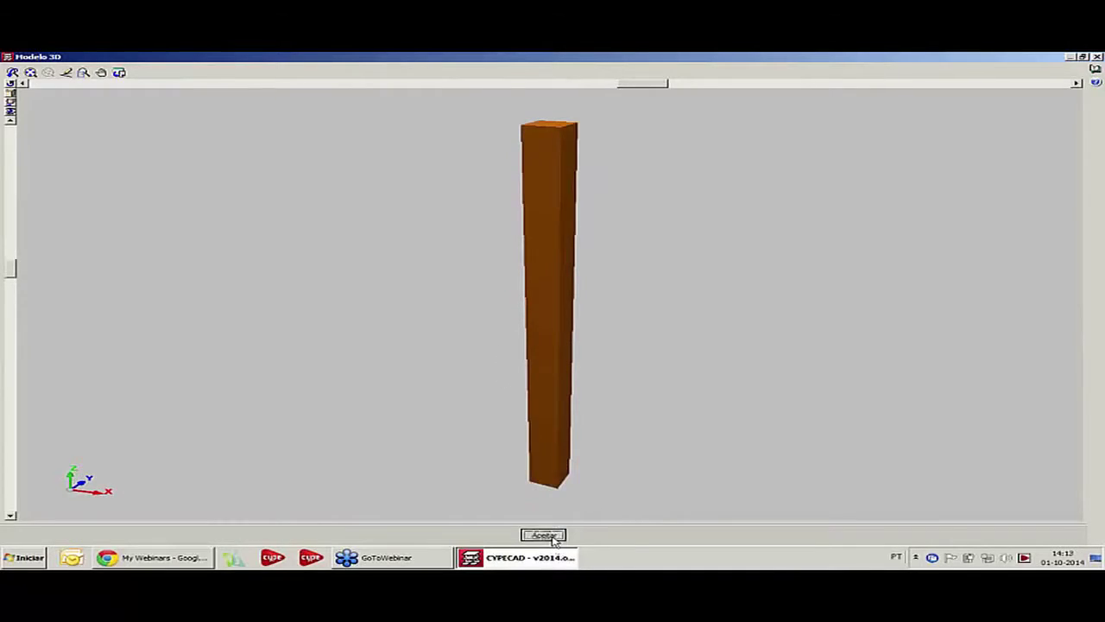
{"action": "left_click", "coordinate": [543, 536]}
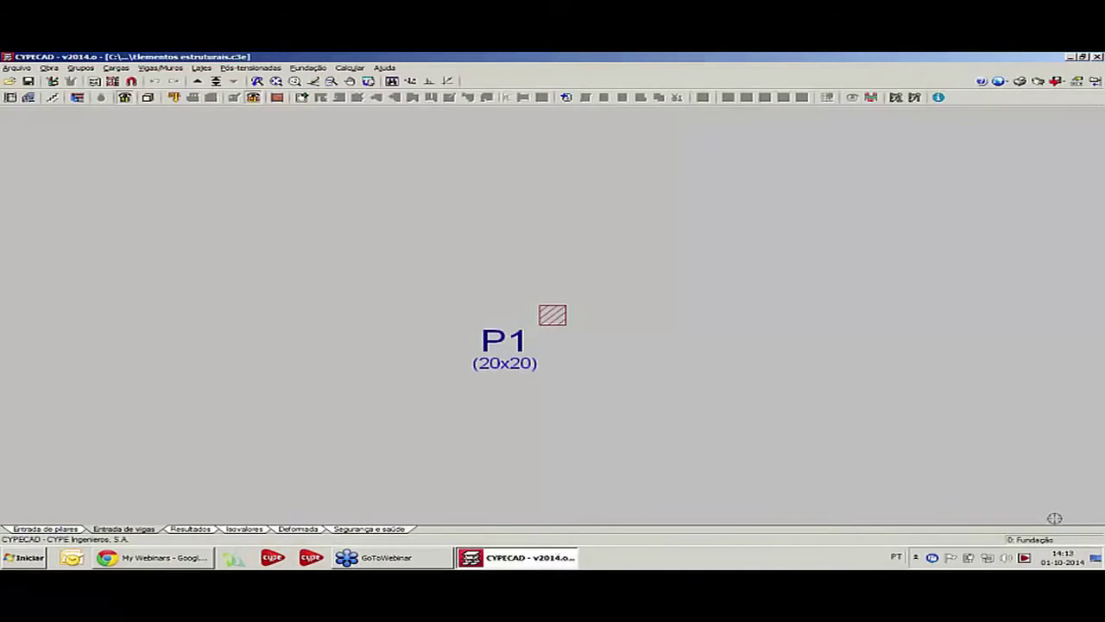
- Go up to the Piso 1 group, calculate the job without dimensioning the foundation, and close the calculation error report
{"action": "left_click", "coordinate": [197, 82]}
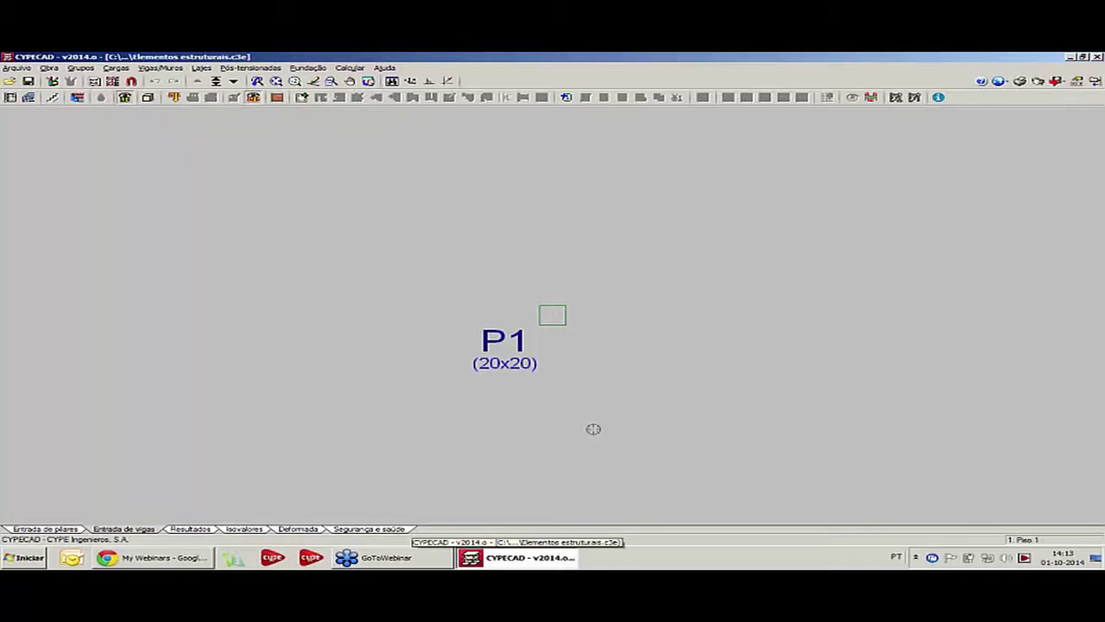
{"action": "middle_click_drag", "start_coordinate": [379, 211], "coordinate": [339, 205]}
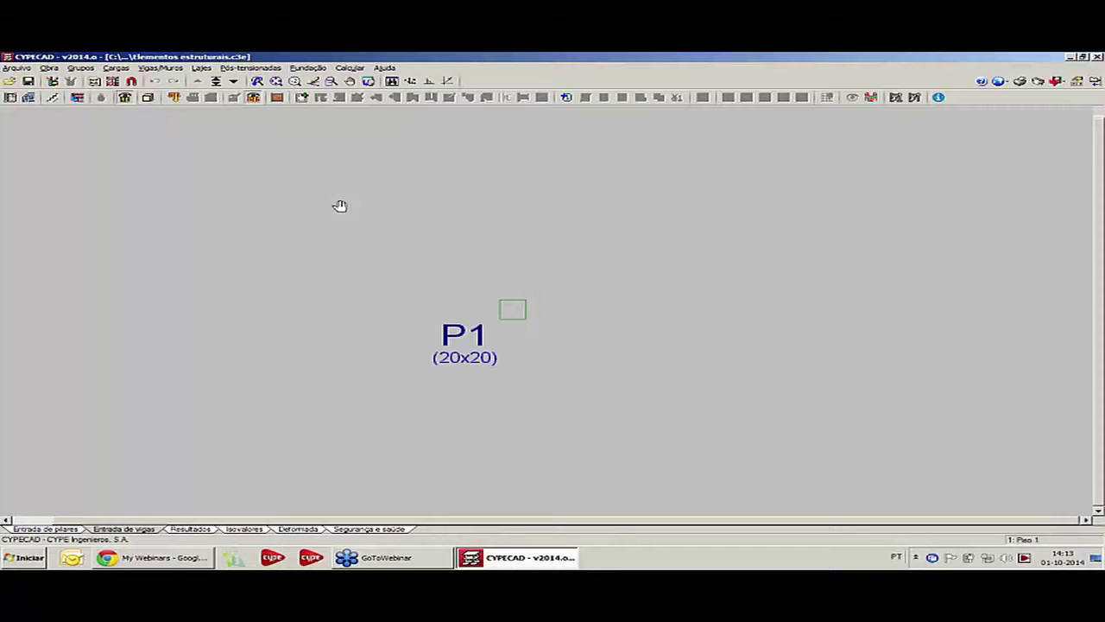
{"action": "middle_click_drag", "start_coordinate": [340, 205], "coordinate": [336, 205]}
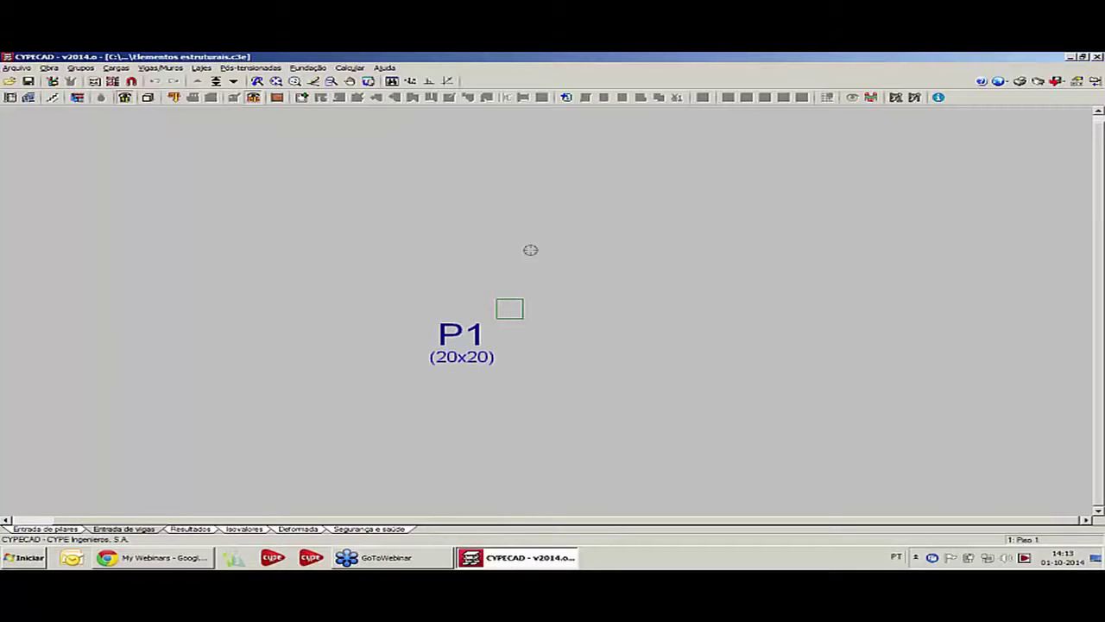
{"action": "left_click", "coordinate": [352, 68]}
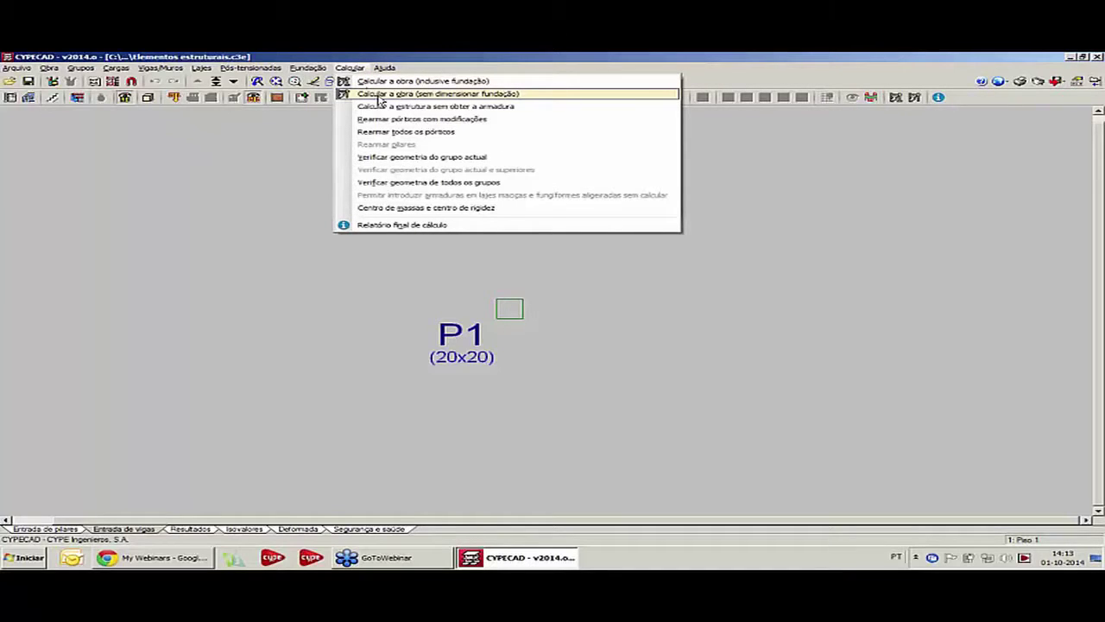
{"action": "left_click", "coordinate": [378, 95]}
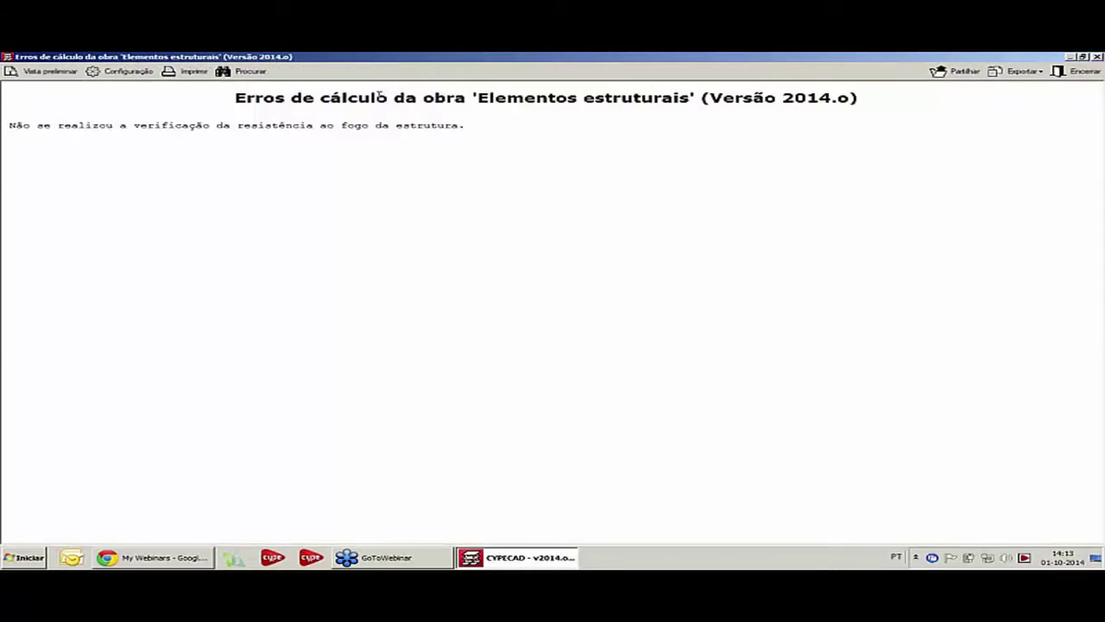
{"action": "key", "text": "Escape"}
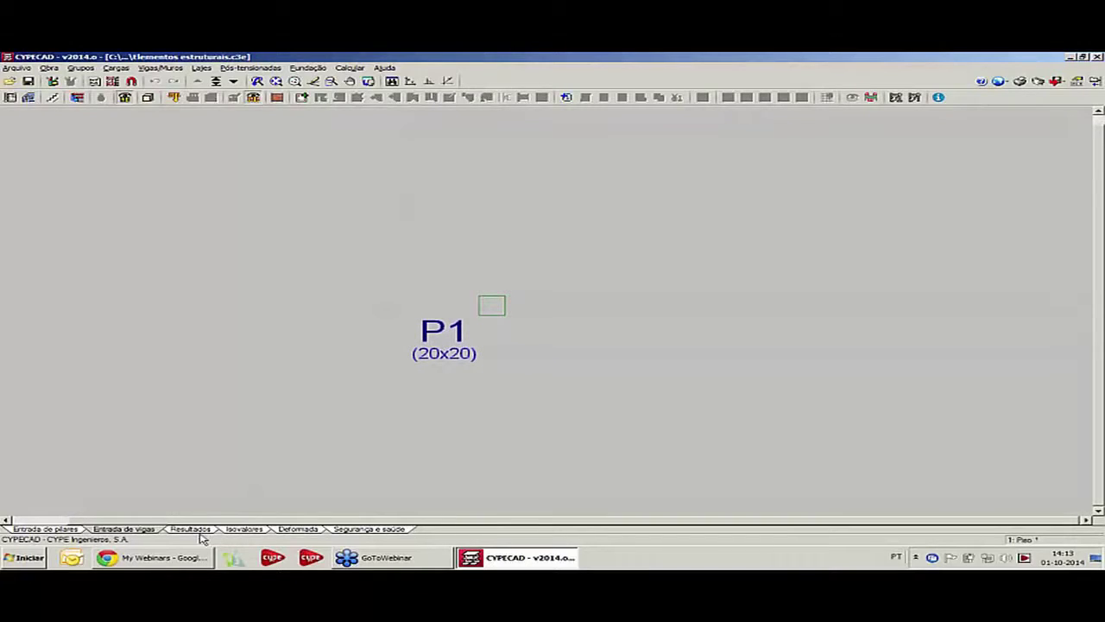
- Open column P1 for editing in the results and inspect its corner and X-face reinforcement on Piso 1
{"action": "left_click", "coordinate": [194, 528]}
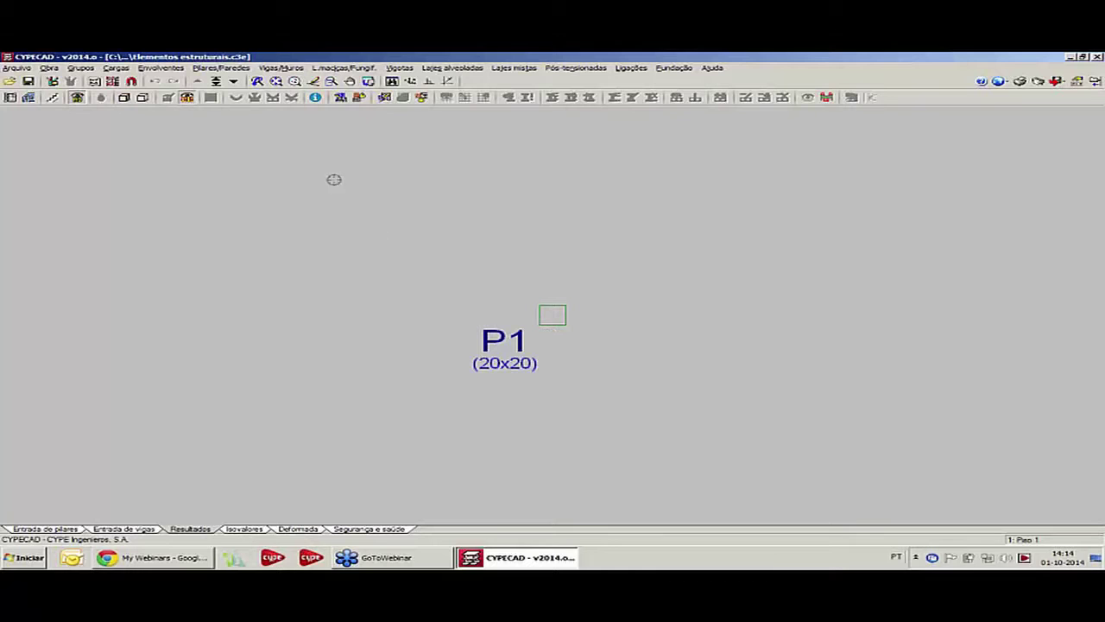
{"action": "left_click", "coordinate": [227, 68]}
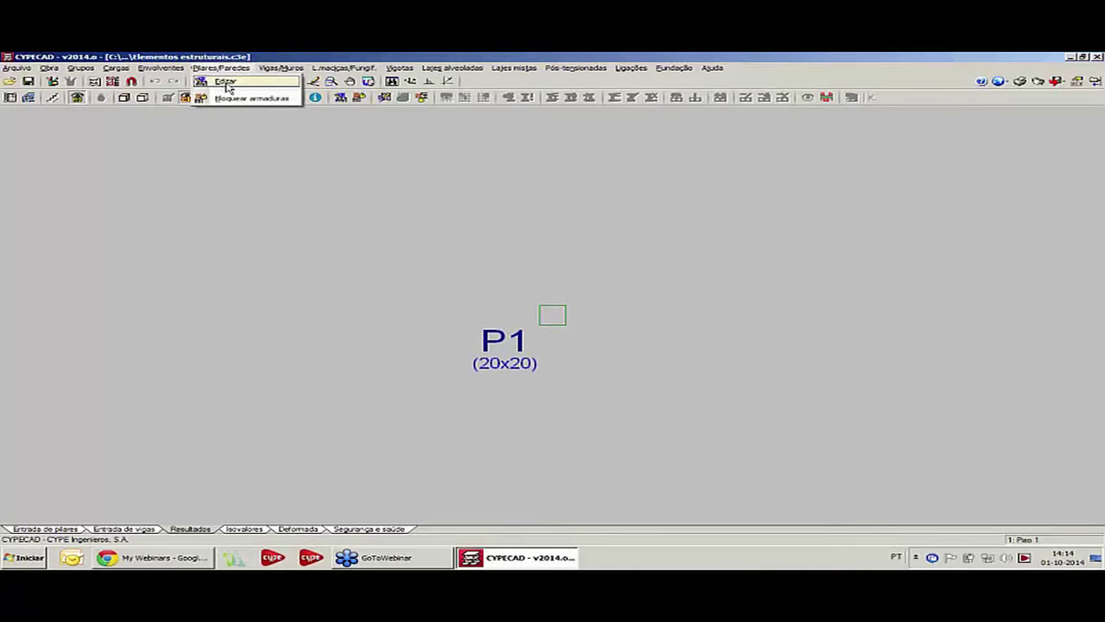
{"action": "left_click", "coordinate": [226, 80]}
{"action": "left_click", "coordinate": [552, 318]}
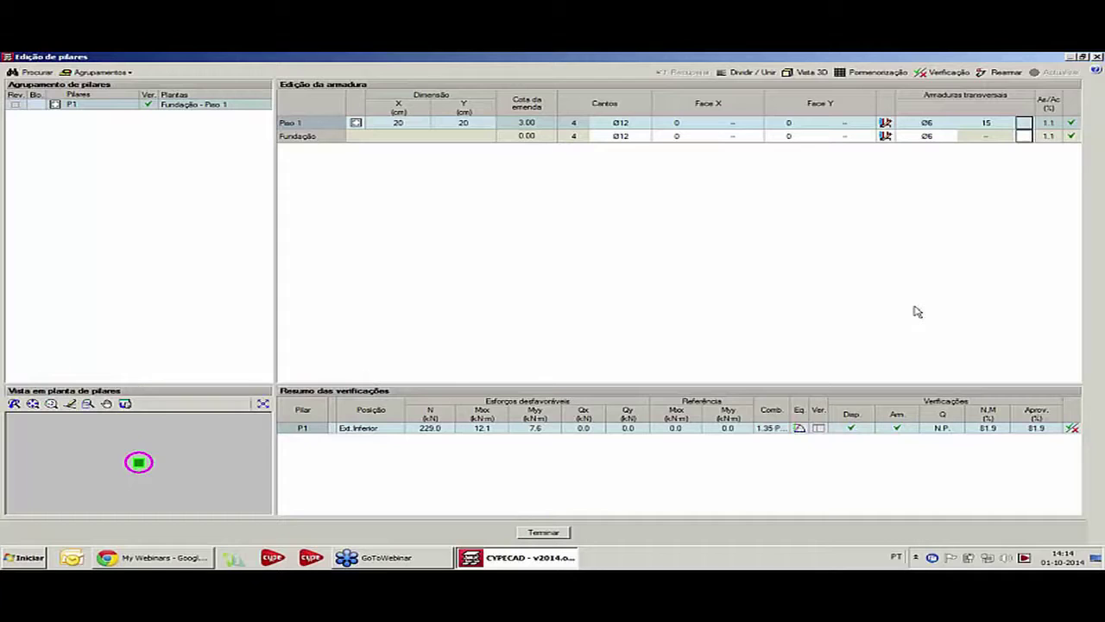
{"action": "left_click", "coordinate": [621, 123]}
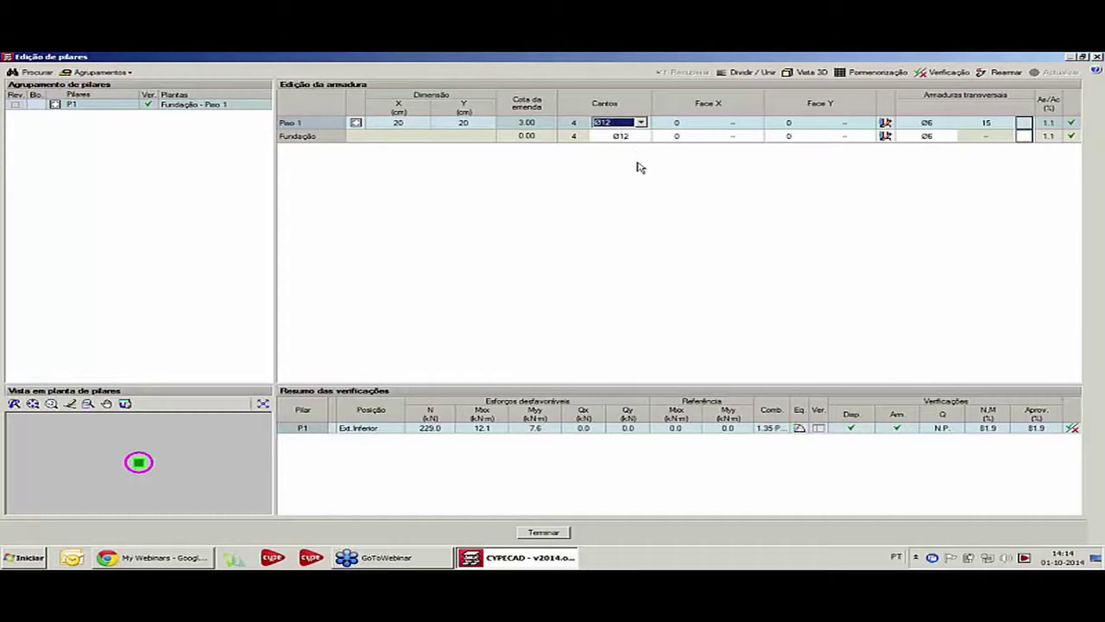
{"action": "left_click", "coordinate": [586, 130]}
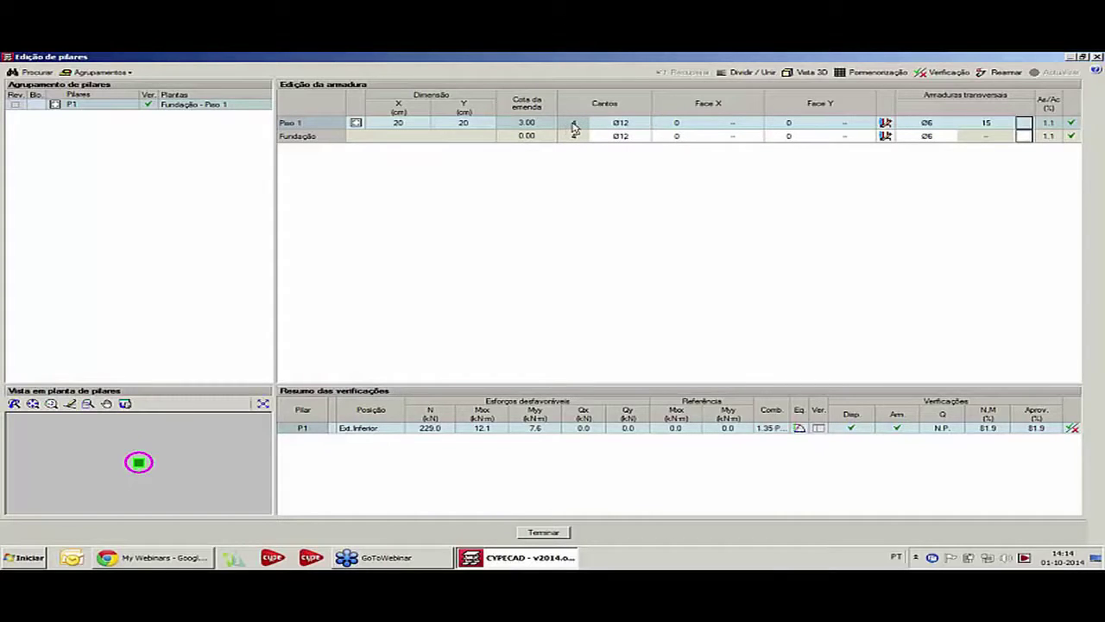
{"action": "left_click", "coordinate": [678, 124]}
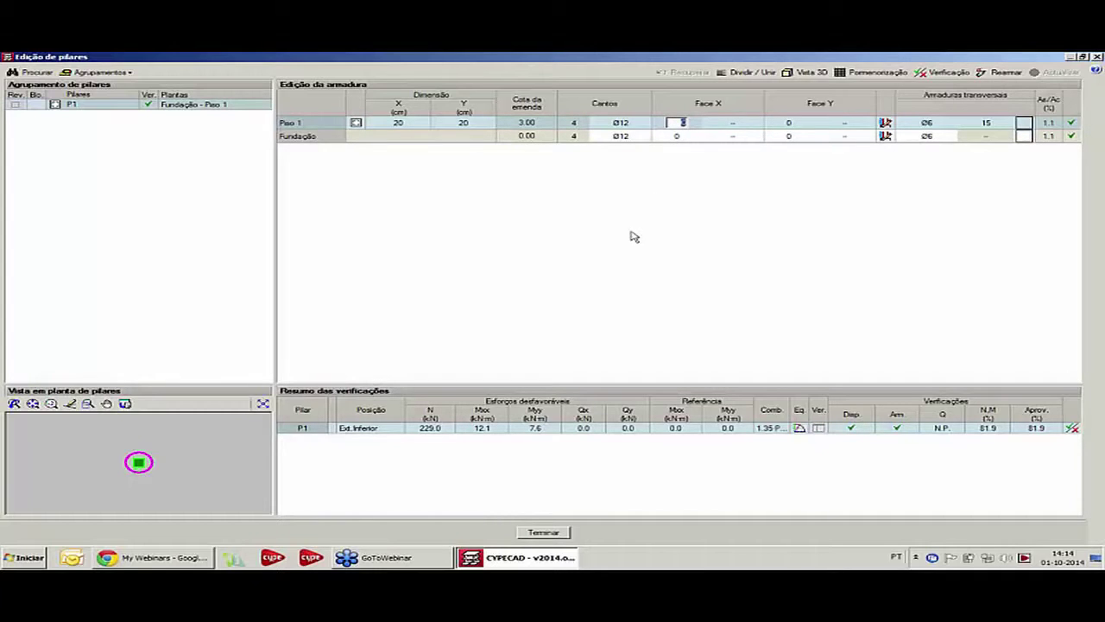
- View the reinforcement of column P1 in 3D and open the complete listing of its Eurocode checks
{"action": "left_click", "coordinate": [807, 73]}
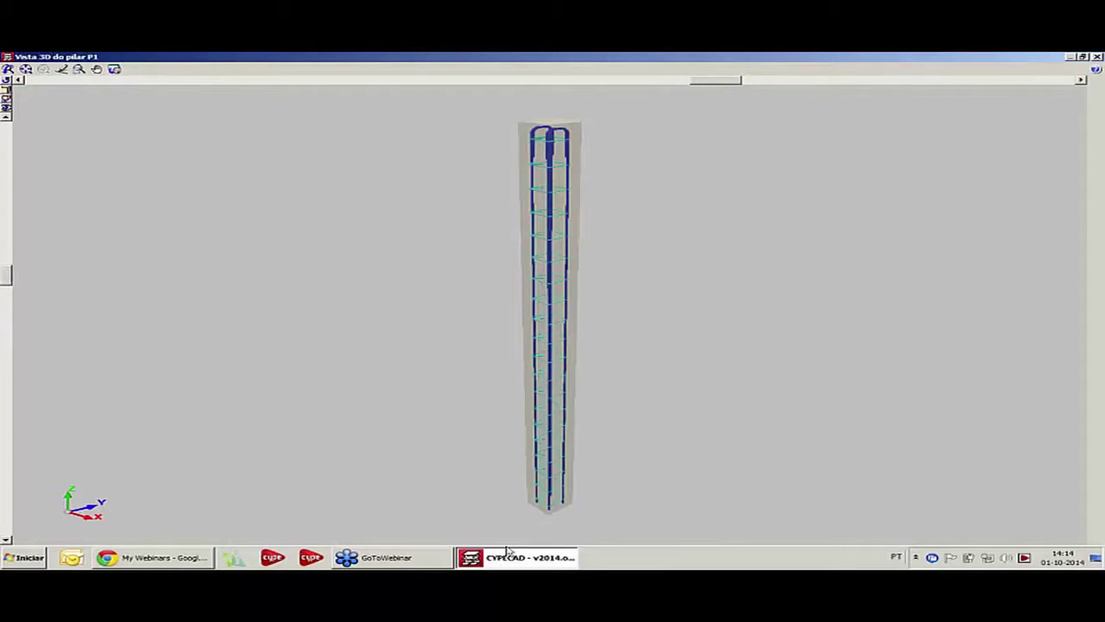
{"action": "left_click", "coordinate": [1097, 56]}
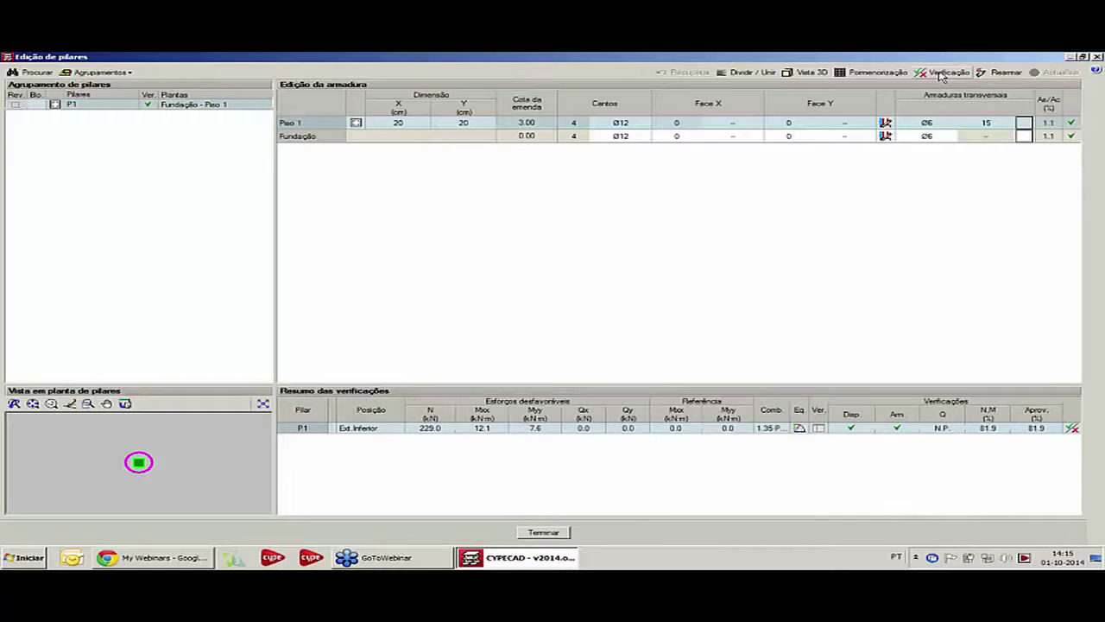
{"action": "left_click", "coordinate": [941, 74]}
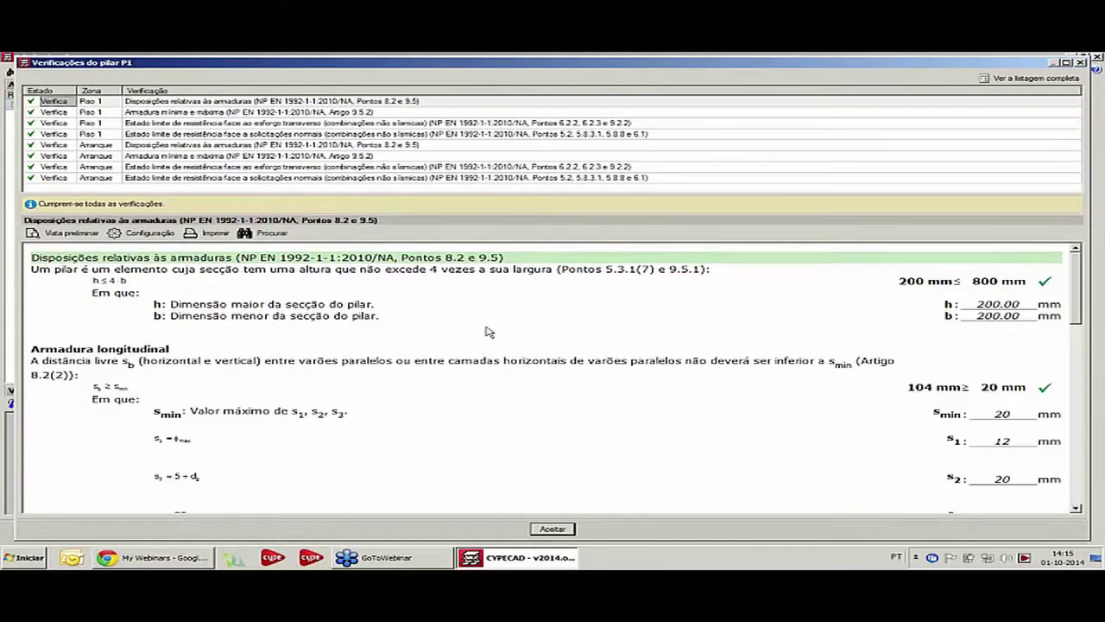
{"action": "left_click", "coordinate": [1026, 82]}
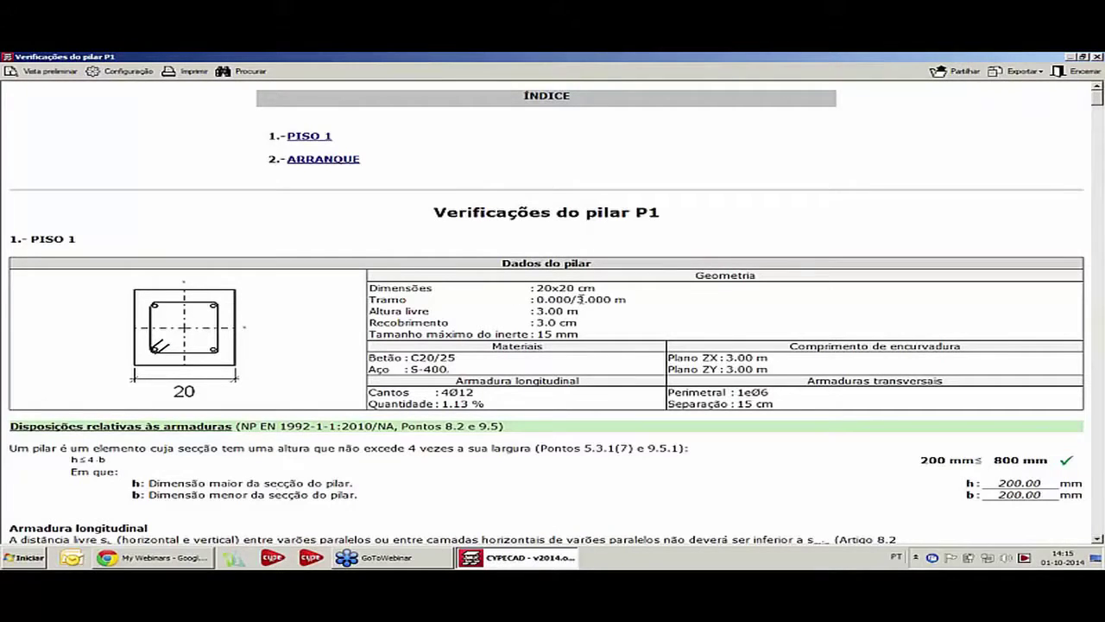
- Examine the P1 listing's Piso 1 checks on reinforcement arrangement and on minimum and maximum reinforcement
{"action": "scroll", "coordinate": [579, 298], "scroll_direction": "down", "scroll_amount": 5}
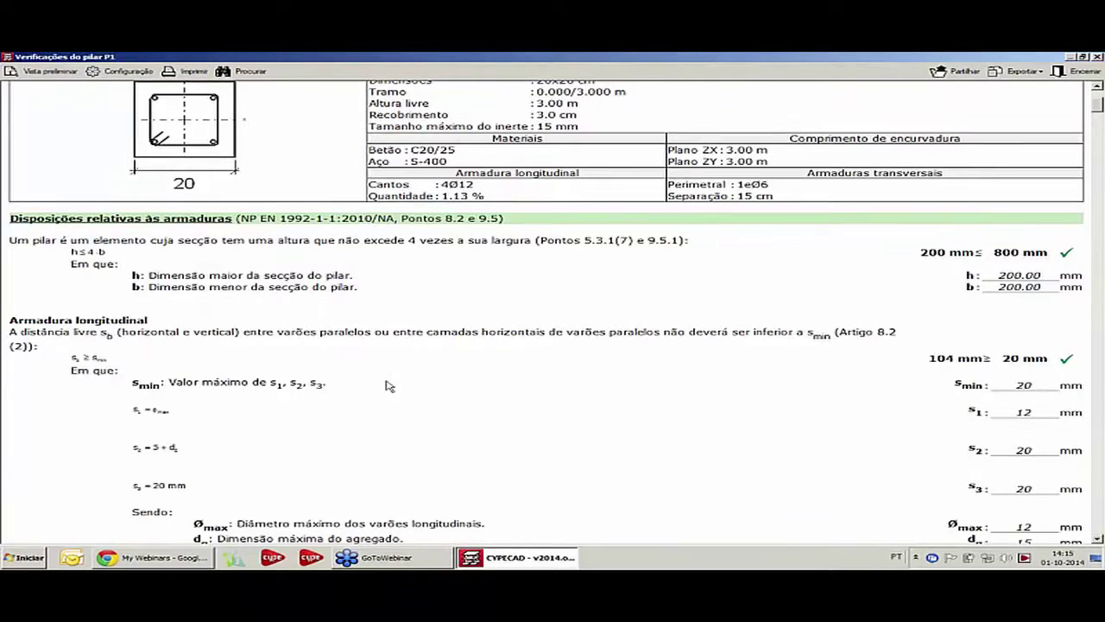
{"action": "scroll", "coordinate": [363, 381], "scroll_direction": "down", "scroll_amount": 2}
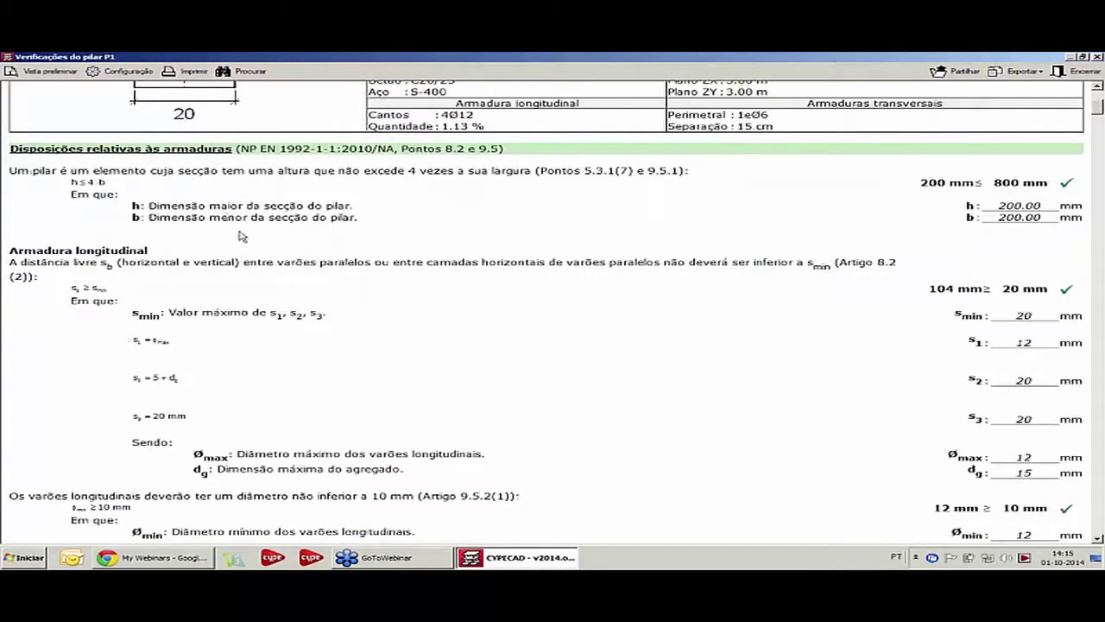
{"action": "scroll", "coordinate": [240, 236], "scroll_direction": "down", "scroll_amount": 12}
{"action": "scroll", "coordinate": [240, 236], "scroll_direction": "down", "scroll_amount": 10}
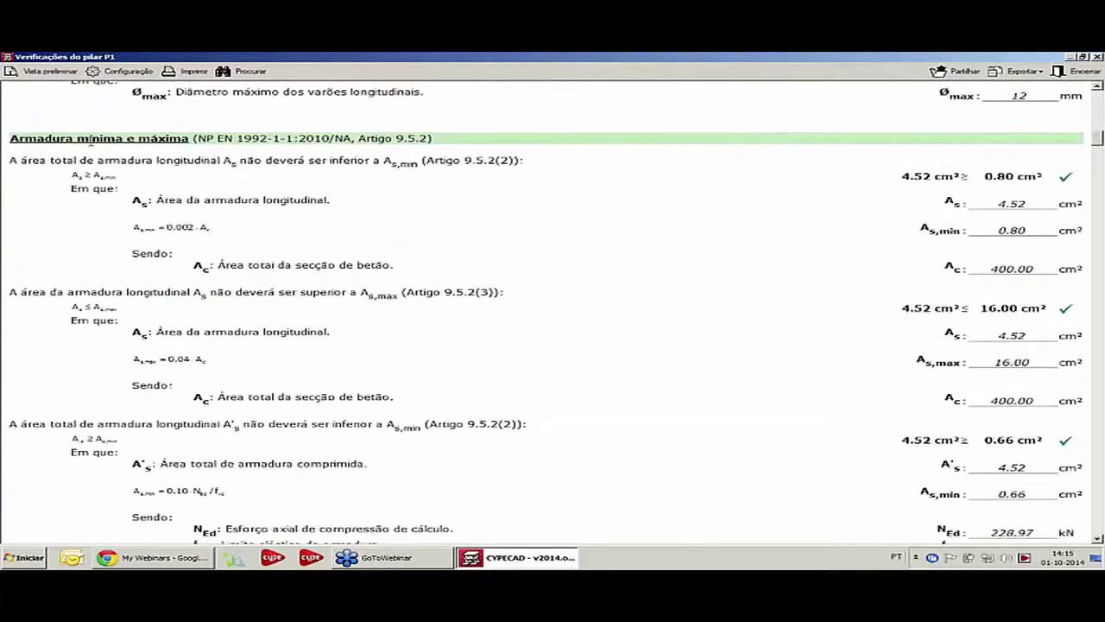
{"action": "scroll", "coordinate": [289, 287], "scroll_direction": "down", "scroll_amount": 13}
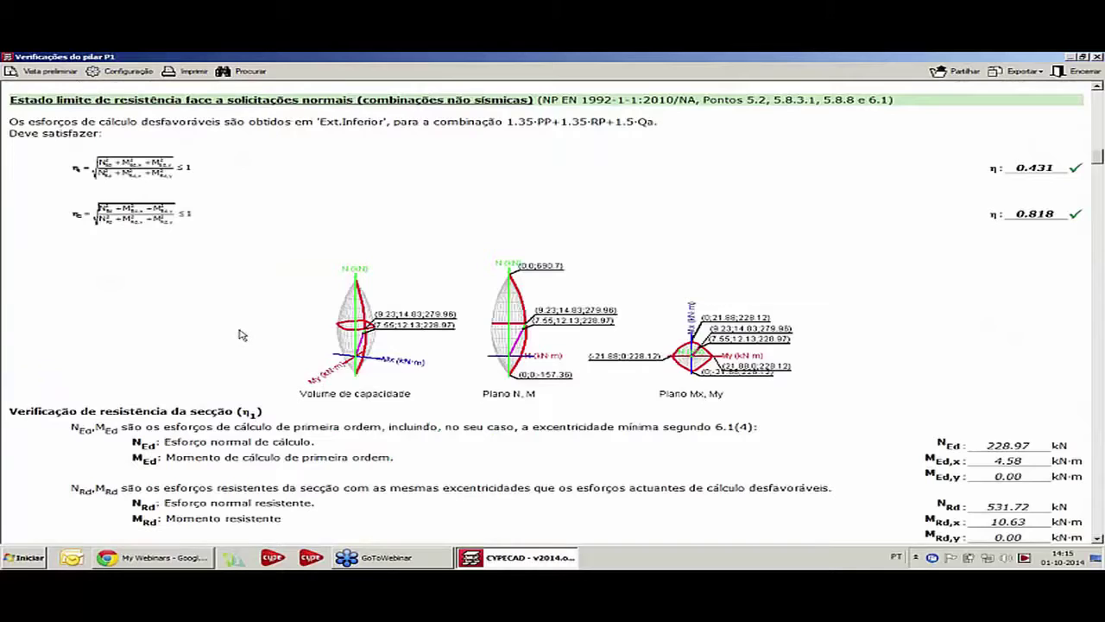
- Review the Piso 1 checks of column P1 for section resistance, instability, second-order eccentricities and section equilibrium
{"action": "scroll", "coordinate": [242, 335], "scroll_direction": "down", "scroll_amount": 14}
{"action": "scroll", "coordinate": [243, 335], "scroll_direction": "down", "scroll_amount": 15}
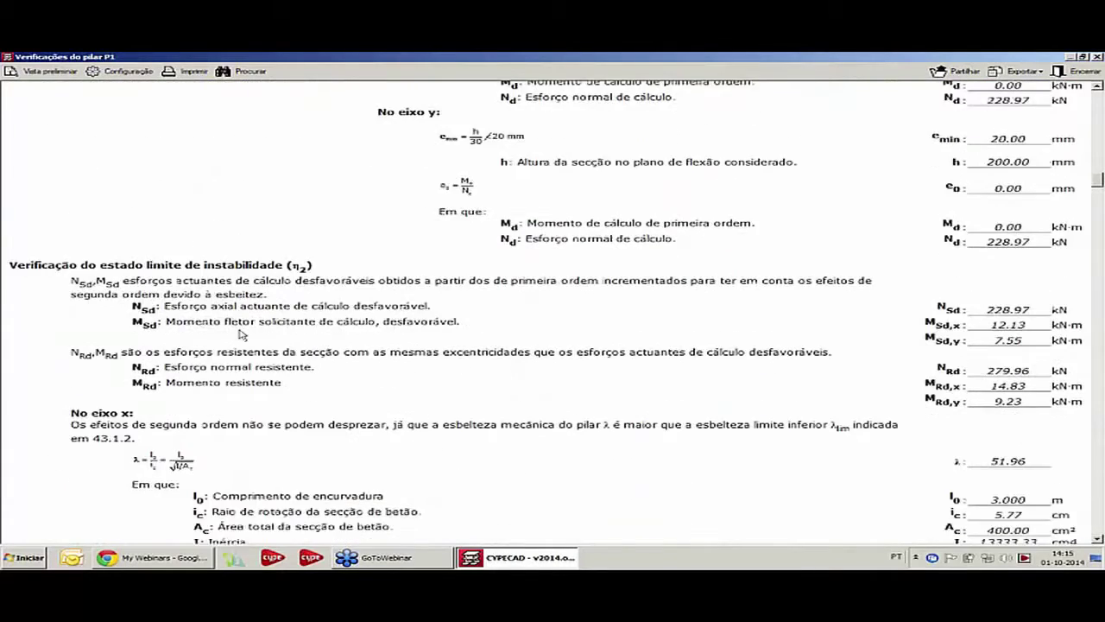
{"action": "scroll", "coordinate": [242, 335], "scroll_direction": "down", "scroll_amount": 15}
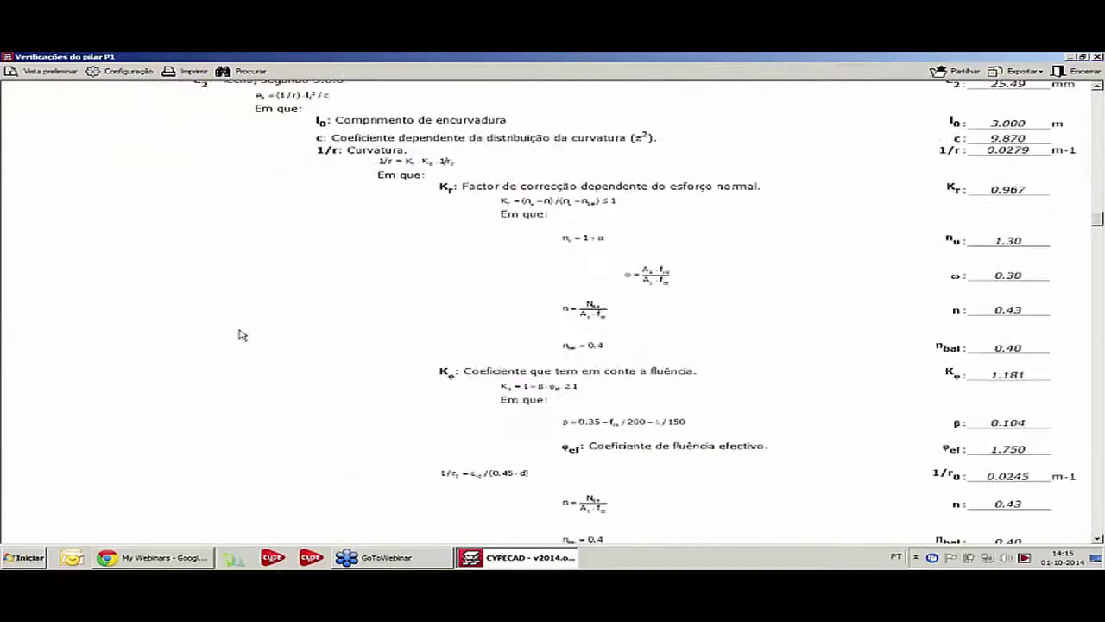
{"action": "scroll", "coordinate": [242, 335], "scroll_direction": "down", "scroll_amount": 10}
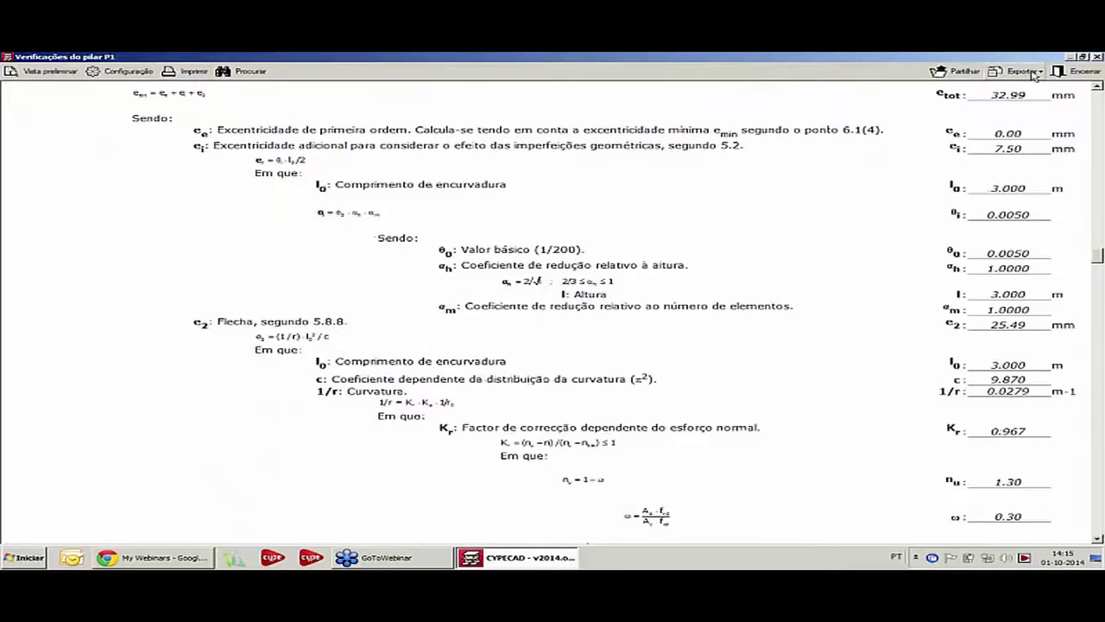
{"action": "scroll", "coordinate": [544, 263], "scroll_direction": "down", "scroll_amount": 5}
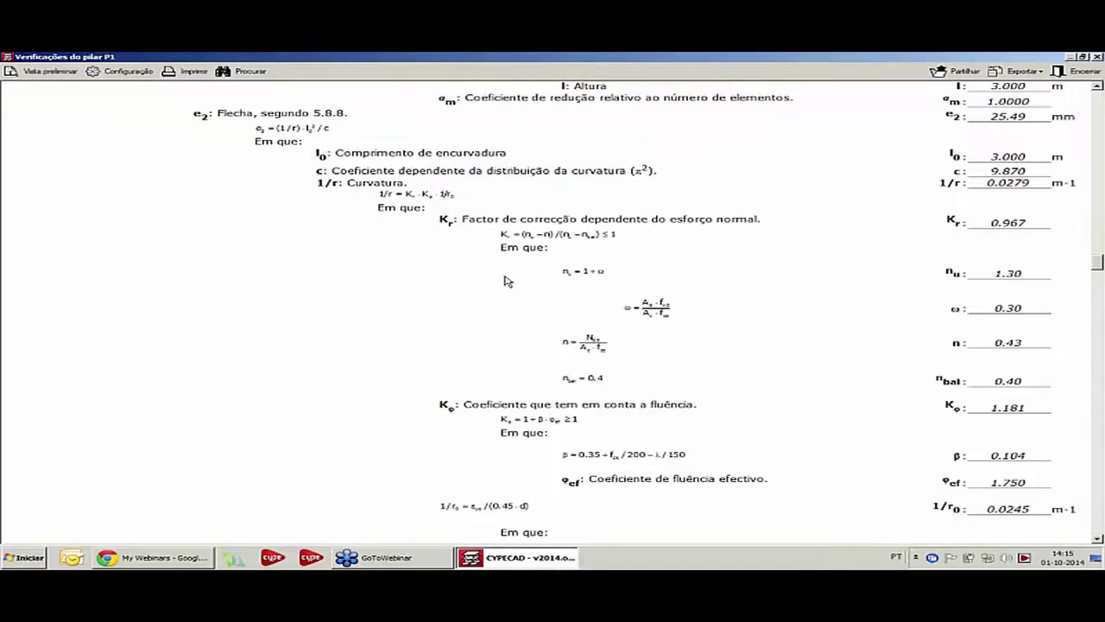
{"action": "scroll", "coordinate": [504, 282], "scroll_direction": "down", "scroll_amount": 2}
{"action": "scroll", "coordinate": [503, 282], "scroll_direction": "down", "scroll_amount": 20}
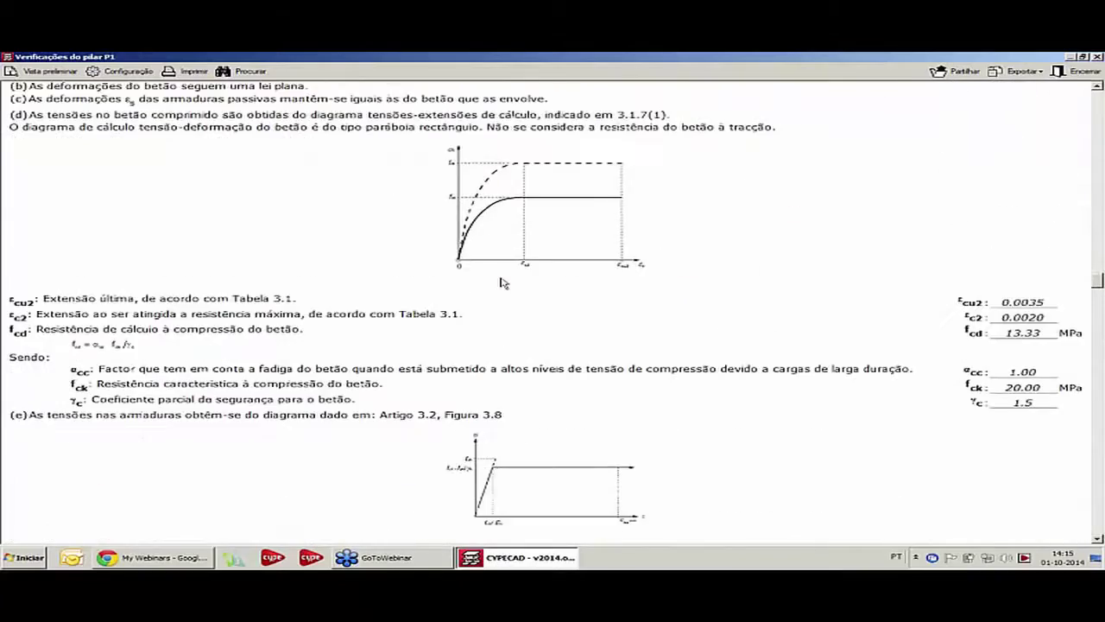
{"action": "scroll", "coordinate": [503, 282], "scroll_direction": "down", "scroll_amount": 10}
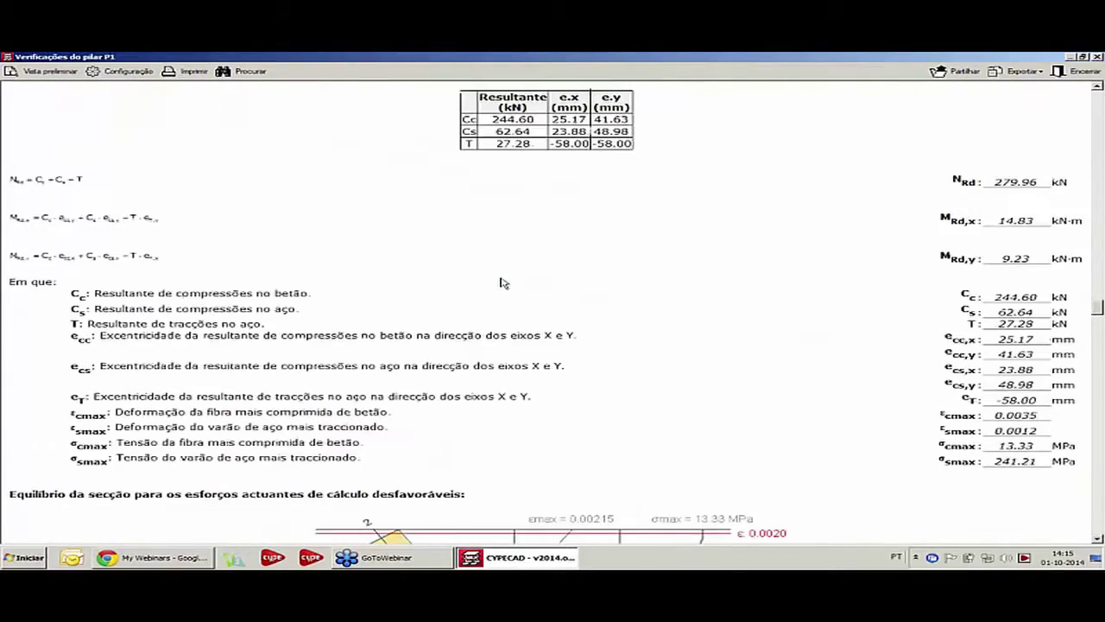
{"action": "scroll", "coordinate": [503, 283], "scroll_direction": "down", "scroll_amount": 20}
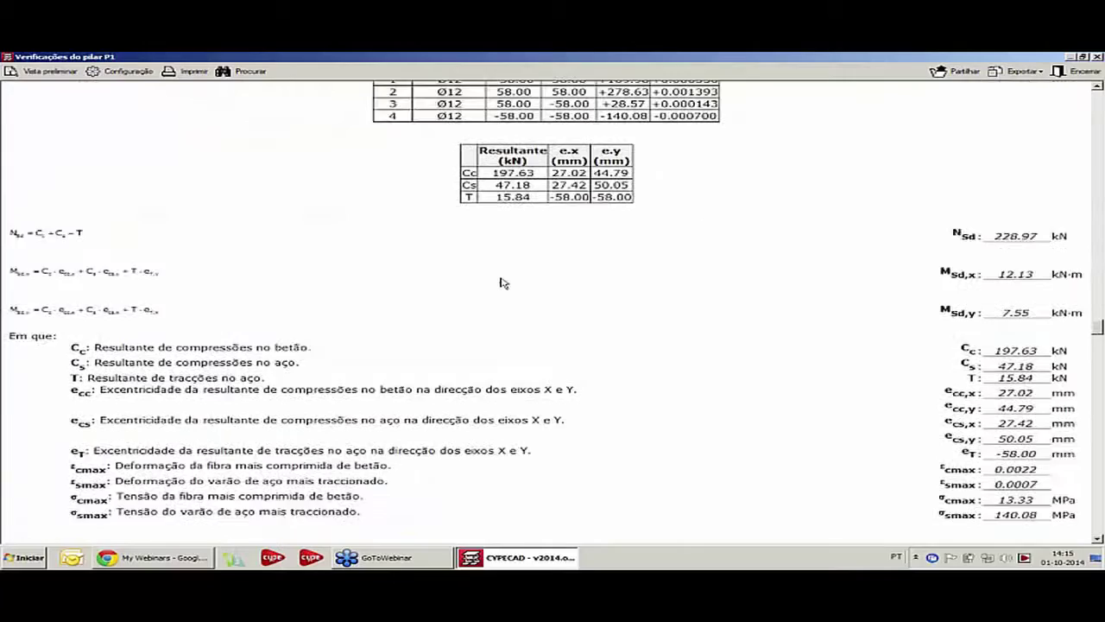
- Look through the resistance and instability checks for the column's Arranque section to the end of the listing
{"action": "scroll", "coordinate": [504, 283], "scroll_direction": "down", "scroll_amount": 20}
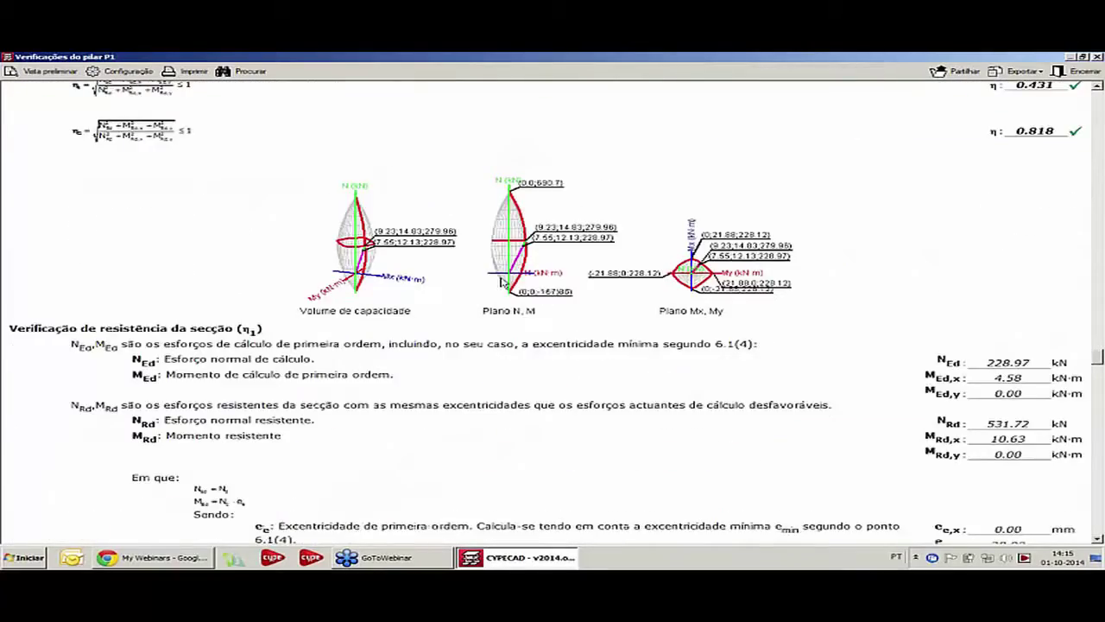
{"action": "scroll", "coordinate": [503, 283], "scroll_direction": "down", "scroll_amount": 20}
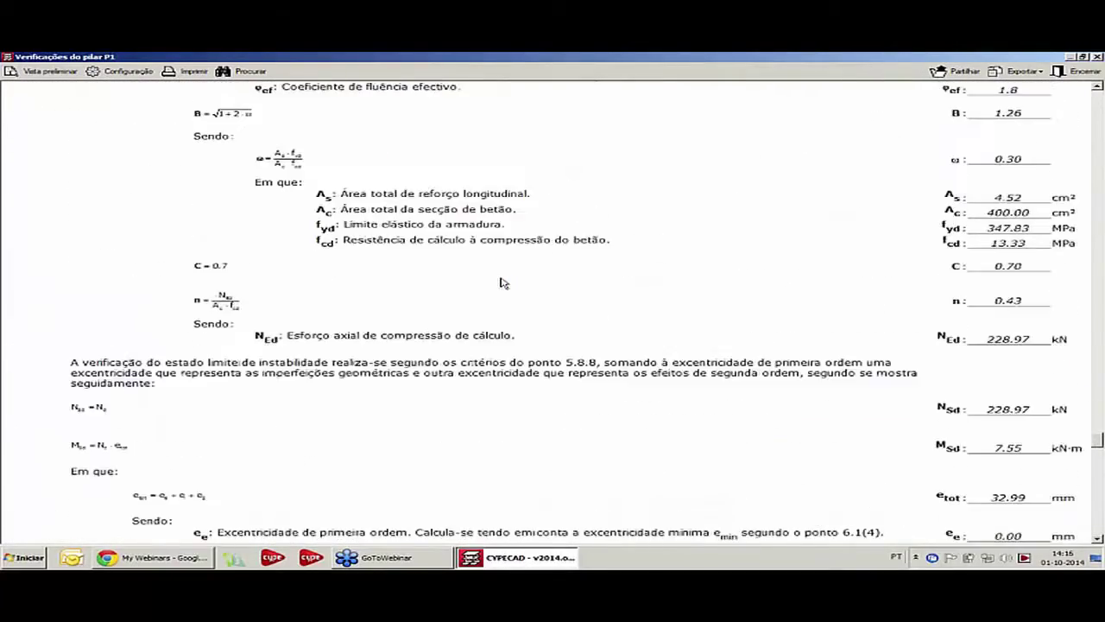
{"action": "scroll", "coordinate": [484, 294], "scroll_direction": "down", "scroll_amount": 15}
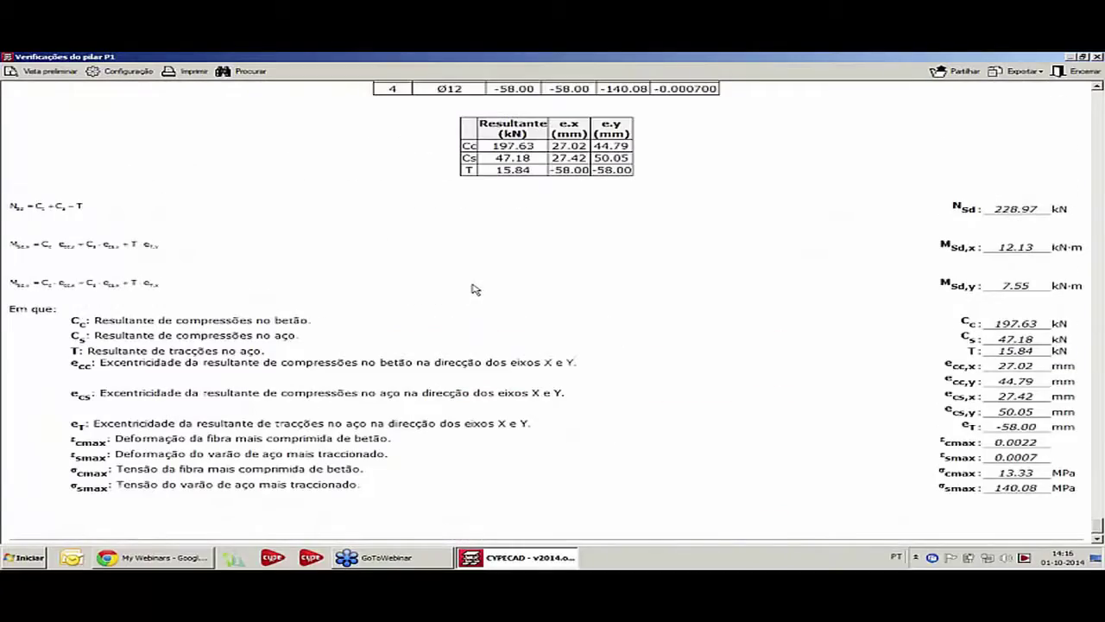
- Close the checks listing, finish the column reinforcement editing and return to column entry
{"action": "left_click", "coordinate": [1090, 56]}
{"action": "left_click", "coordinate": [1077, 72]}
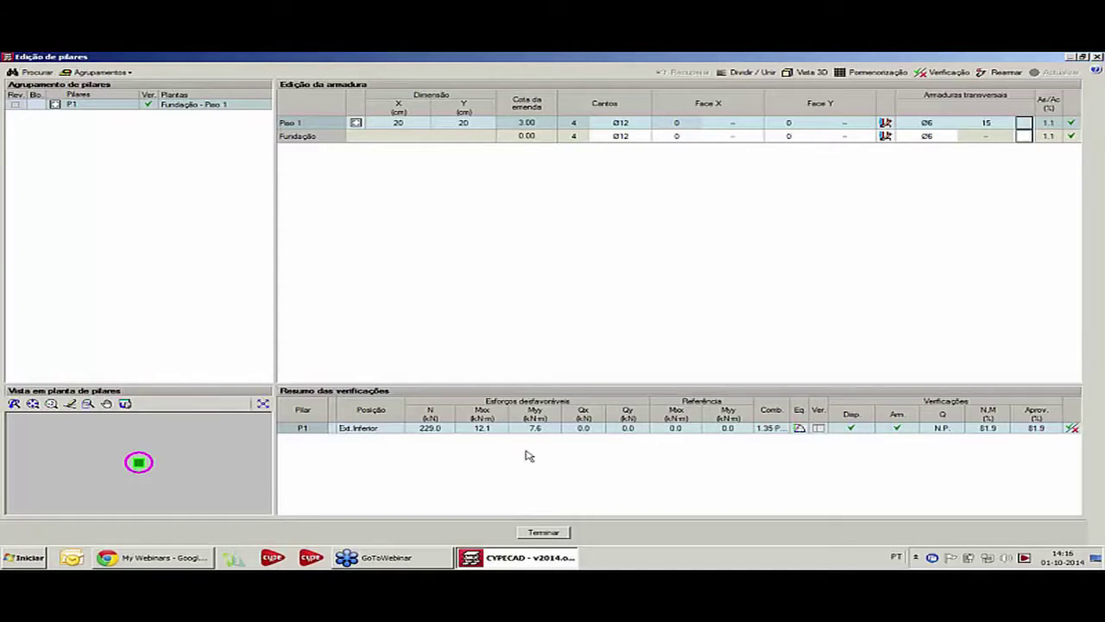
{"action": "left_click", "coordinate": [546, 534]}
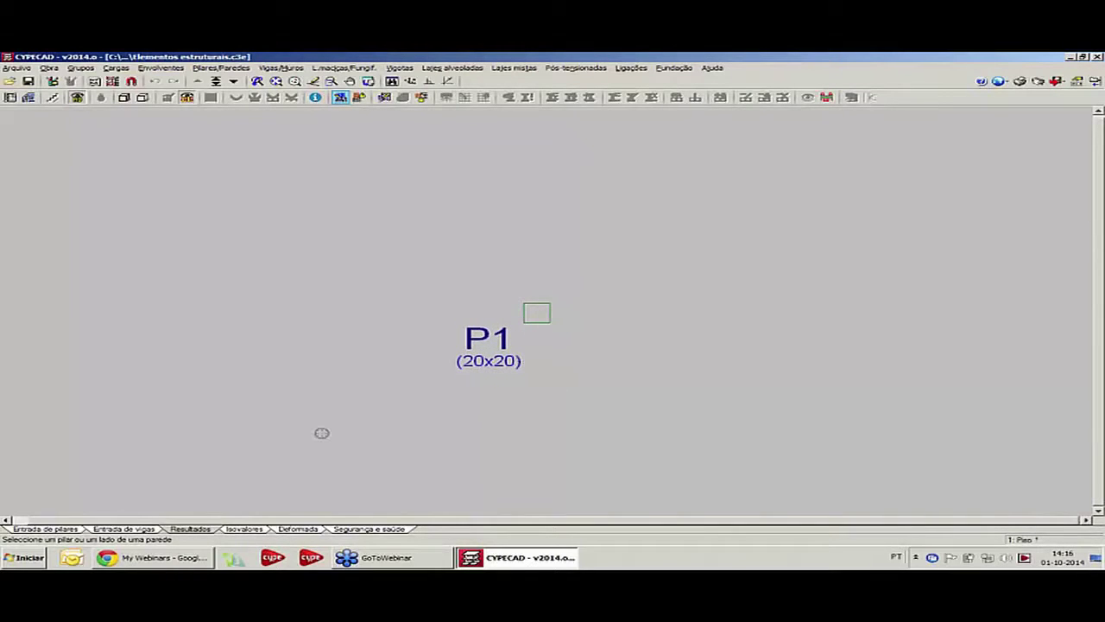
{"action": "left_click", "coordinate": [68, 530]}
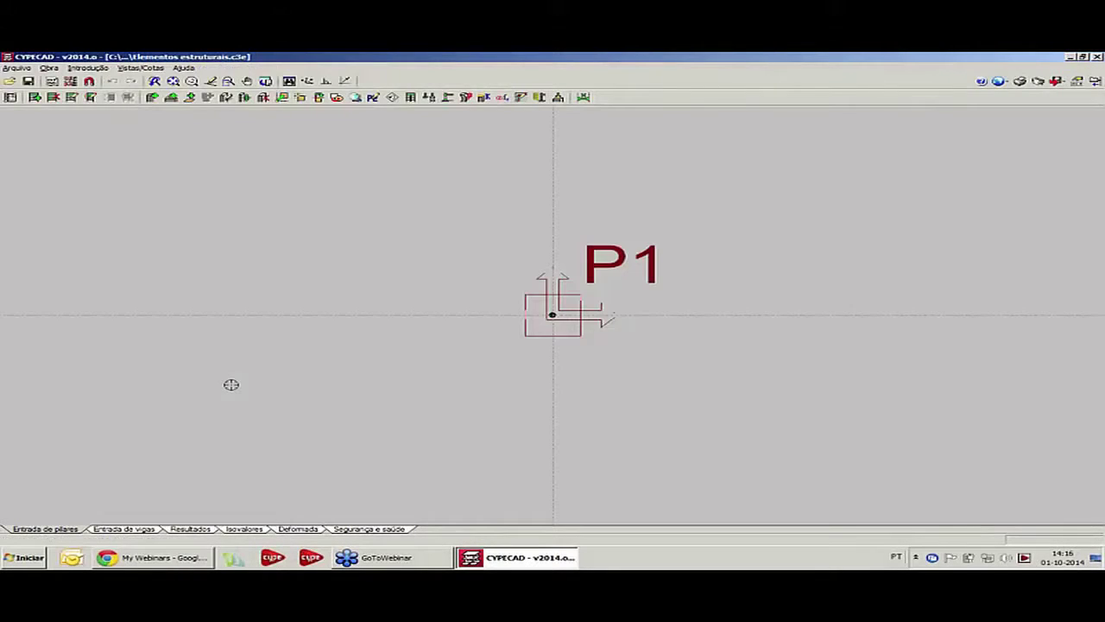
{"action": "middle_click_drag", "start_coordinate": [377, 362], "coordinate": [265, 354]}
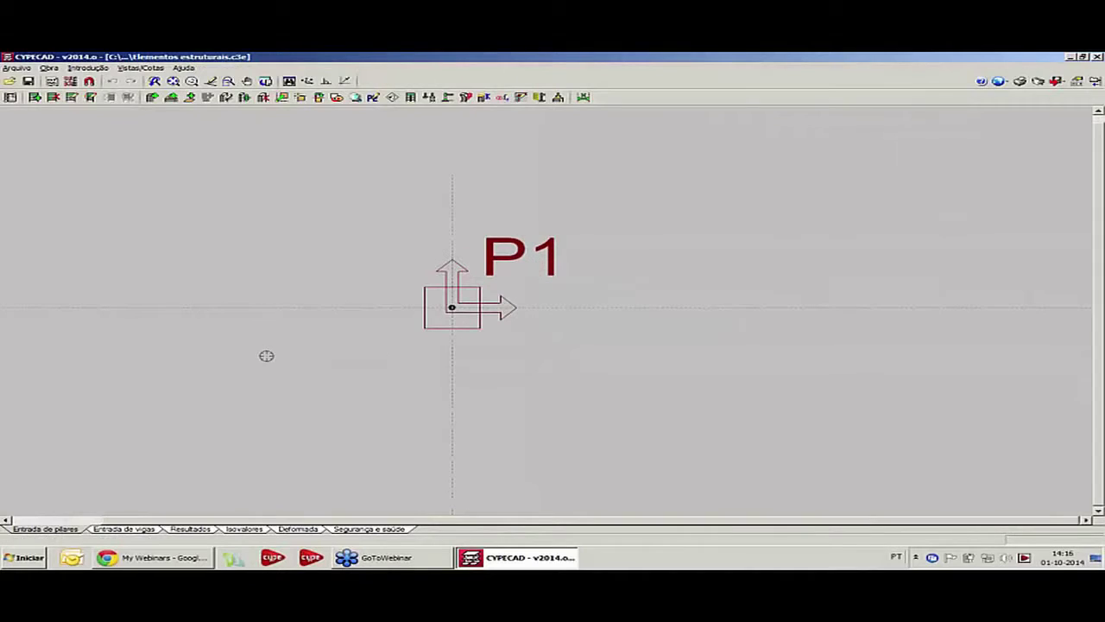
- Edit column P1, change its section type from rectangular concrete to a steel I-profile, and open the profile's description
{"action": "left_click", "coordinate": [225, 98]}
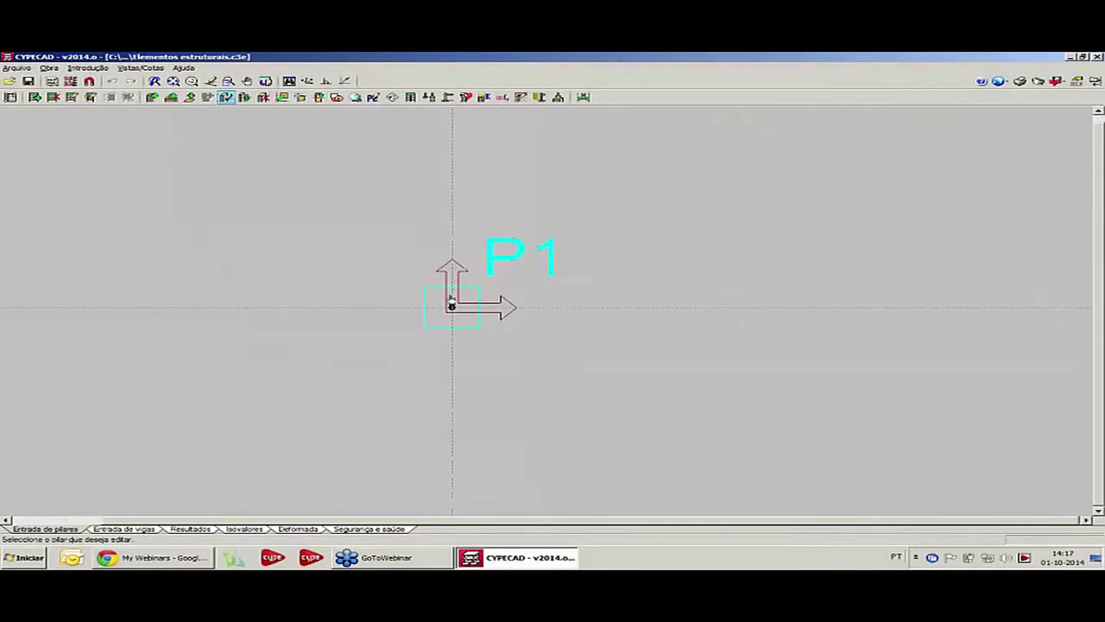
{"action": "left_click", "coordinate": [446, 306]}
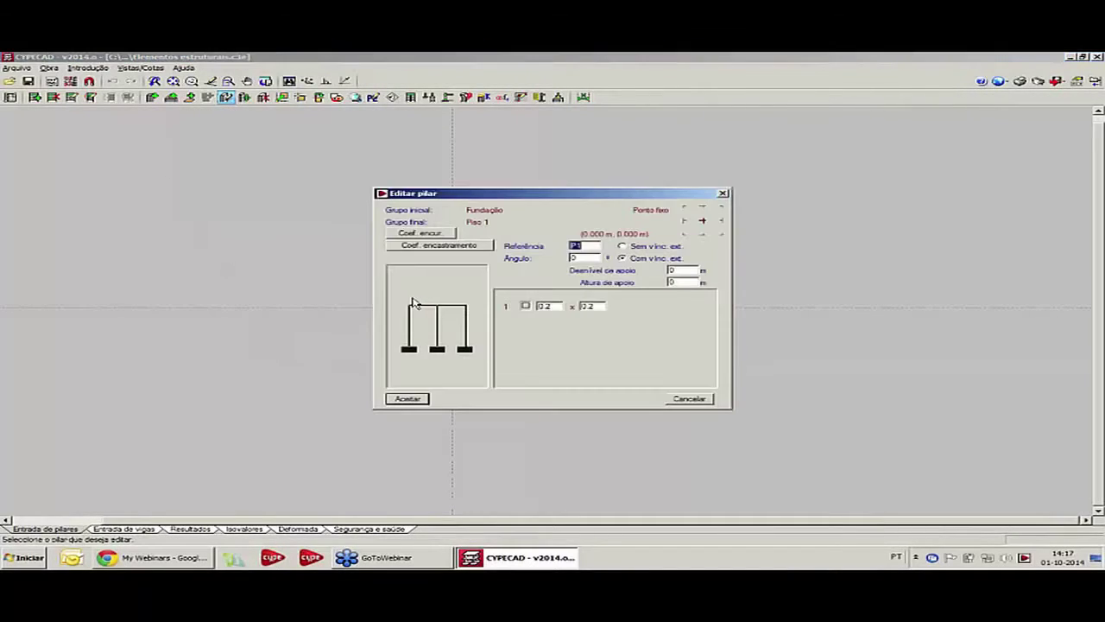
{"action": "left_click", "coordinate": [525, 306]}
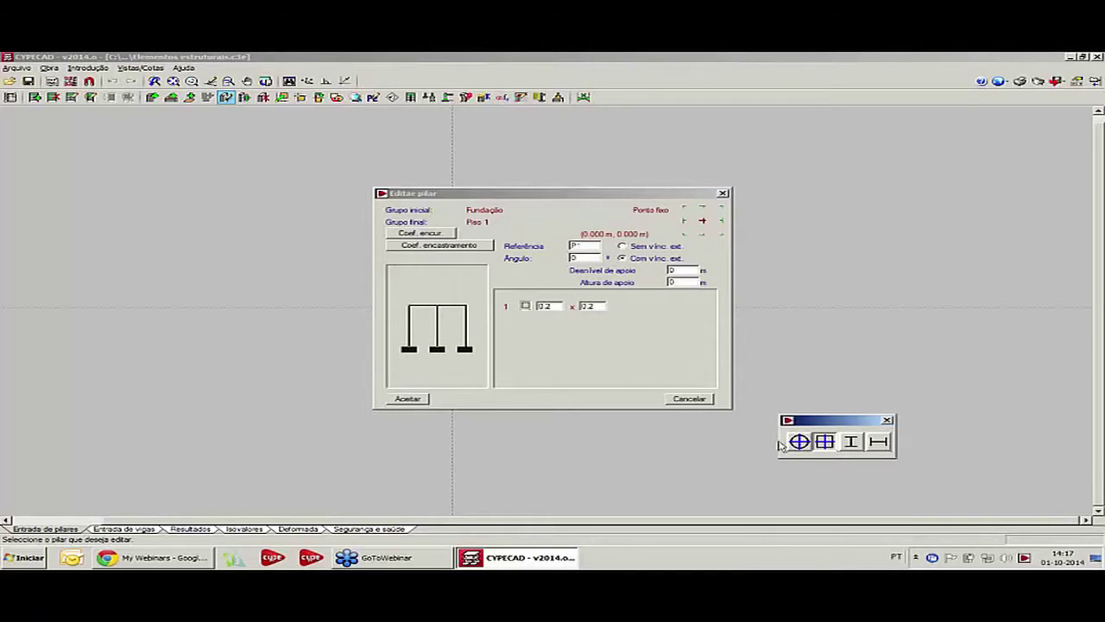
{"action": "left_click", "coordinate": [850, 442]}
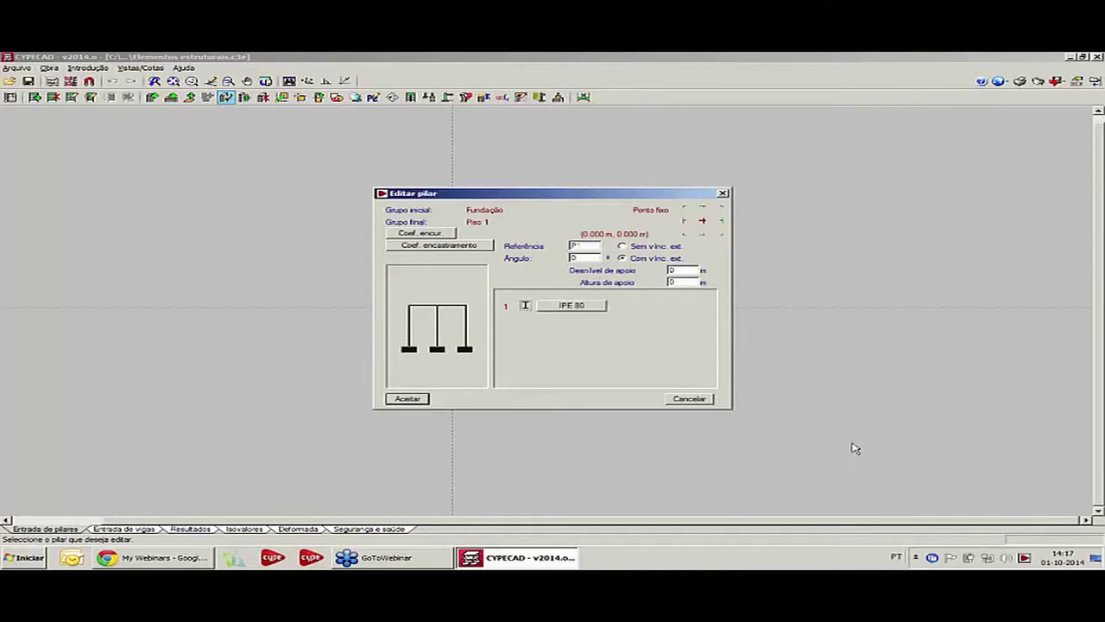
{"action": "left_click", "coordinate": [571, 305]}
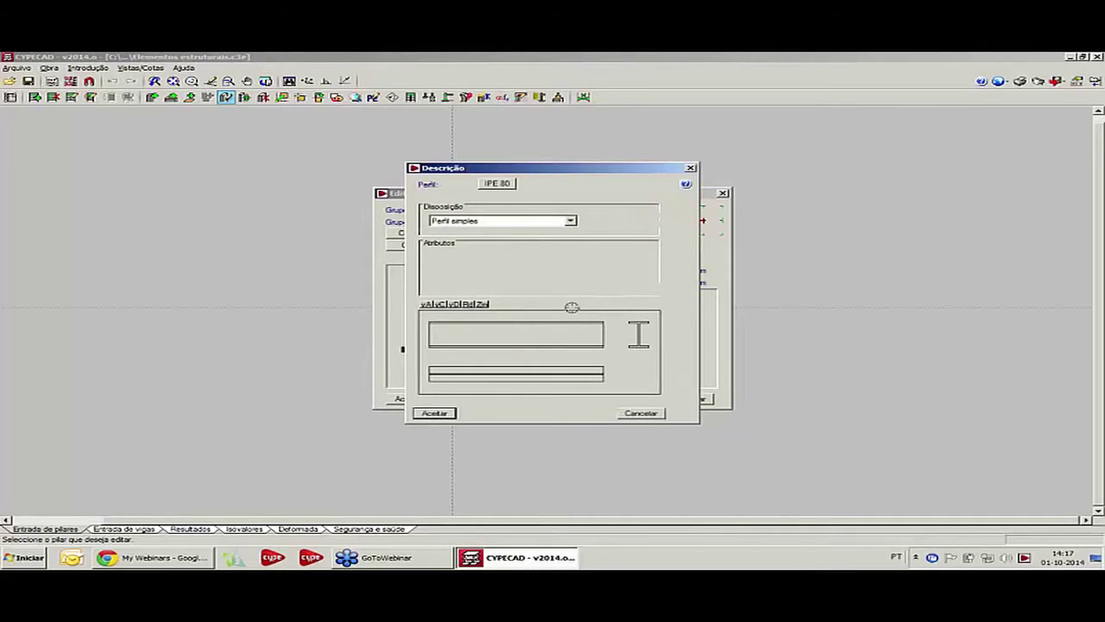
- Assign column P1 the rolled HE 140 A profile from the HEA series, keeping the simple profile arrangement, and accept the column edit
{"action": "left_click", "coordinate": [498, 182]}
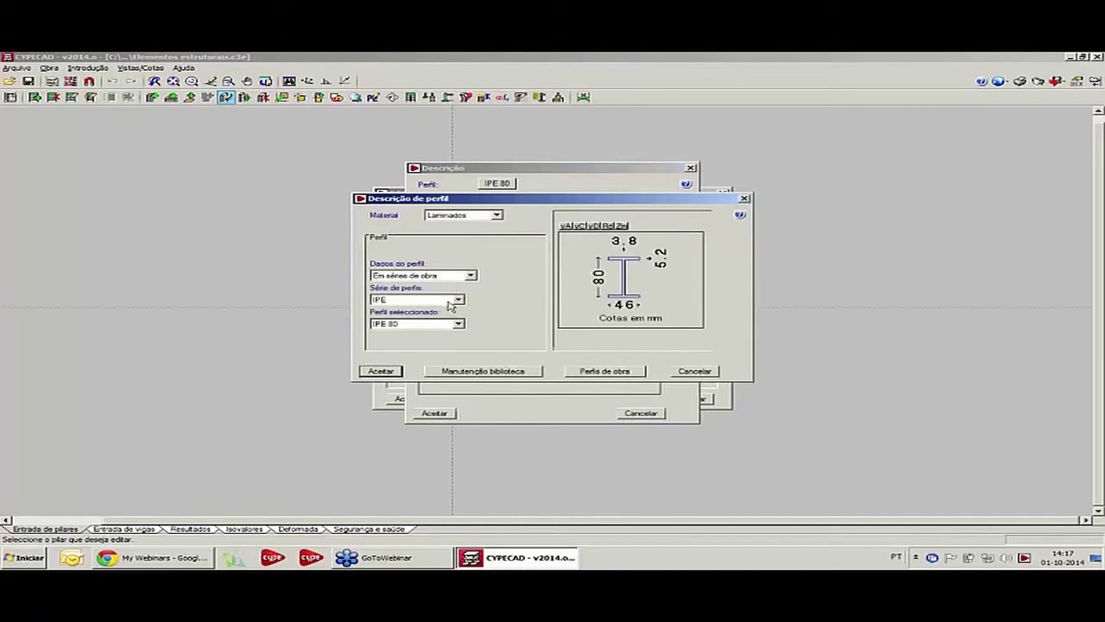
{"action": "left_click", "coordinate": [457, 300]}
{"action": "left_click", "coordinate": [422, 349]}
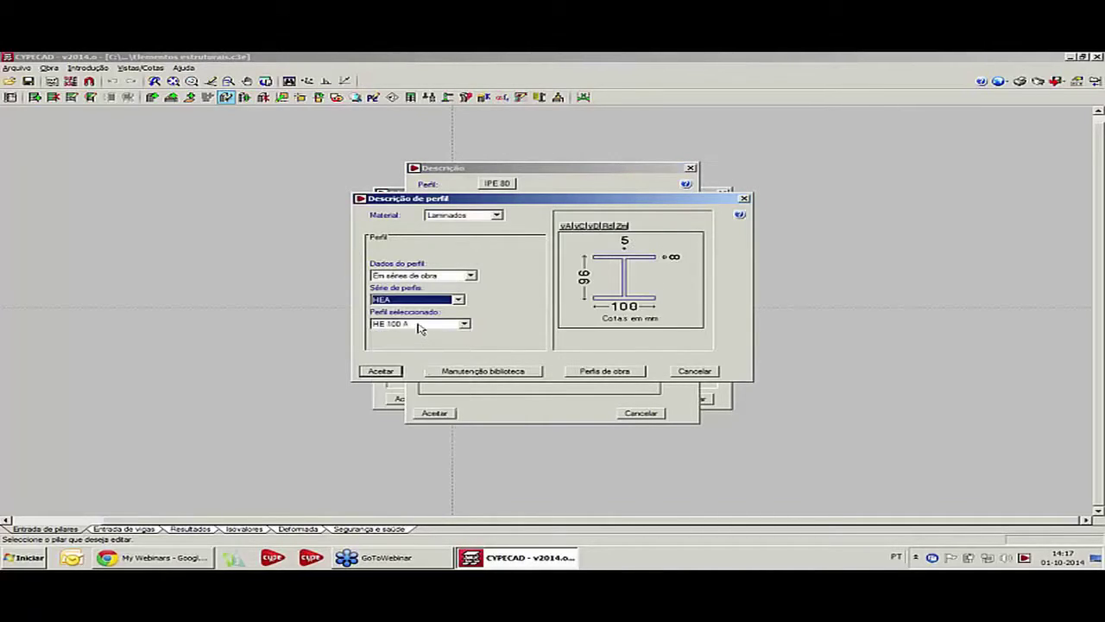
{"action": "left_click", "coordinate": [419, 328]}
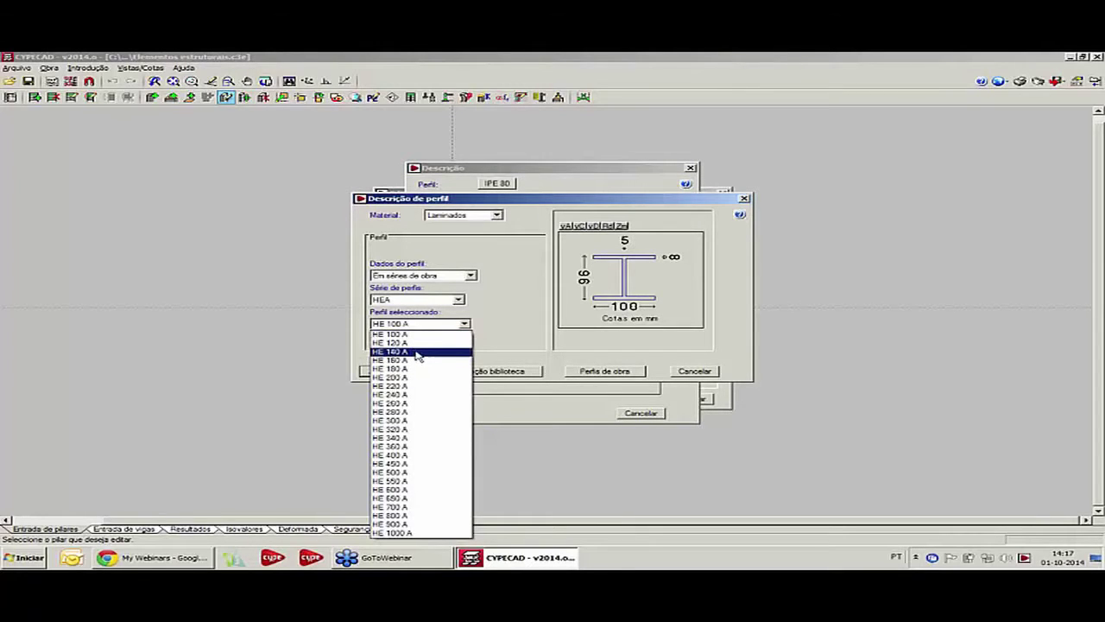
{"action": "left_click", "coordinate": [417, 354]}
{"action": "left_click", "coordinate": [390, 371]}
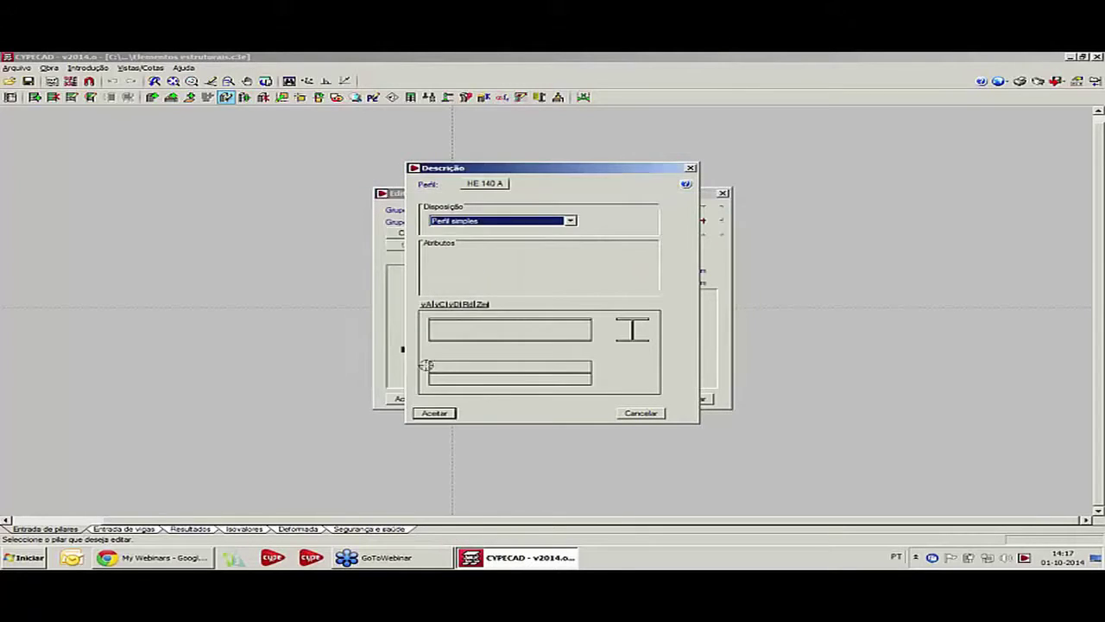
{"action": "left_click", "coordinate": [434, 412]}
{"action": "left_click", "coordinate": [423, 398]}
{"action": "left_click", "coordinate": [398, 342]}
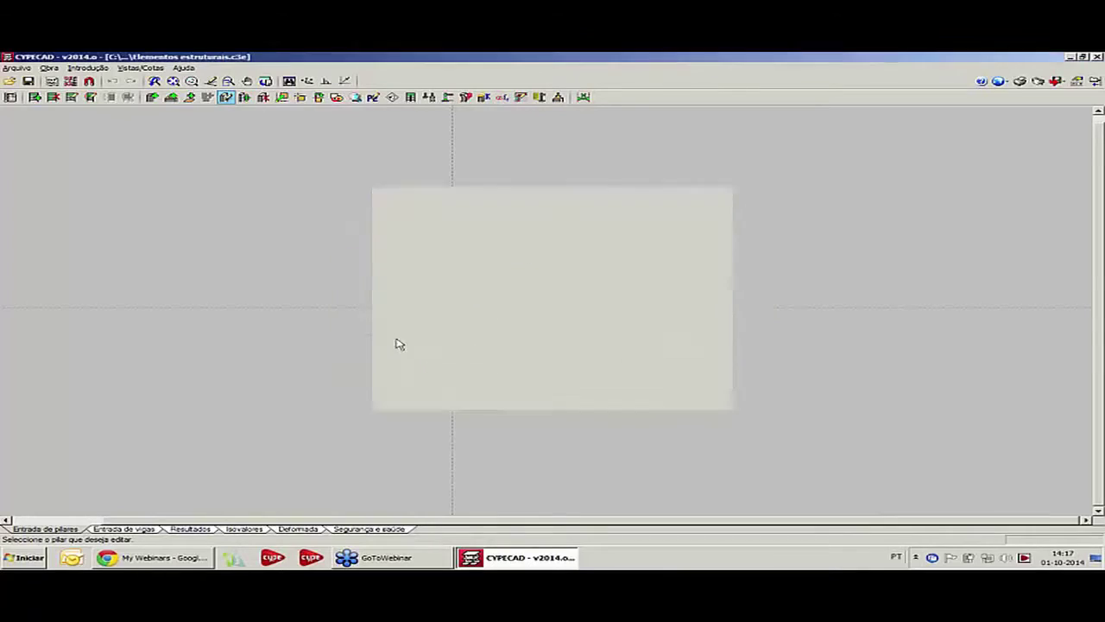
- Set column P1's head loads N to 300 kN for self-weight and 150 kN for live load, and switch to beam entry
{"action": "left_click", "coordinate": [87, 67]}
{"action": "left_click", "coordinate": [120, 94]}
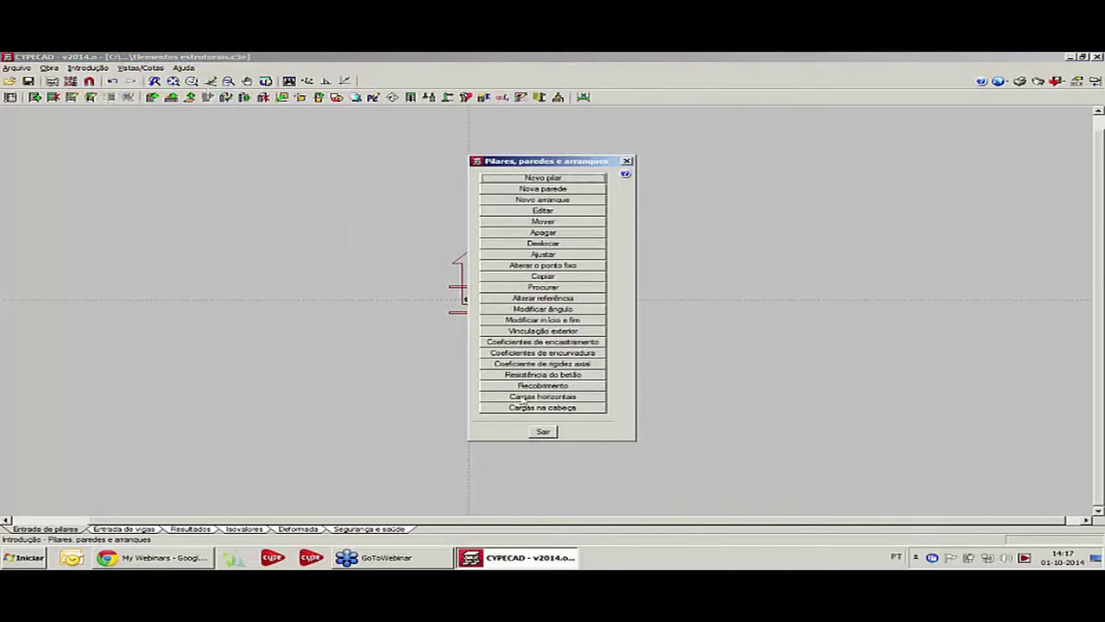
{"action": "left_click", "coordinate": [533, 407]}
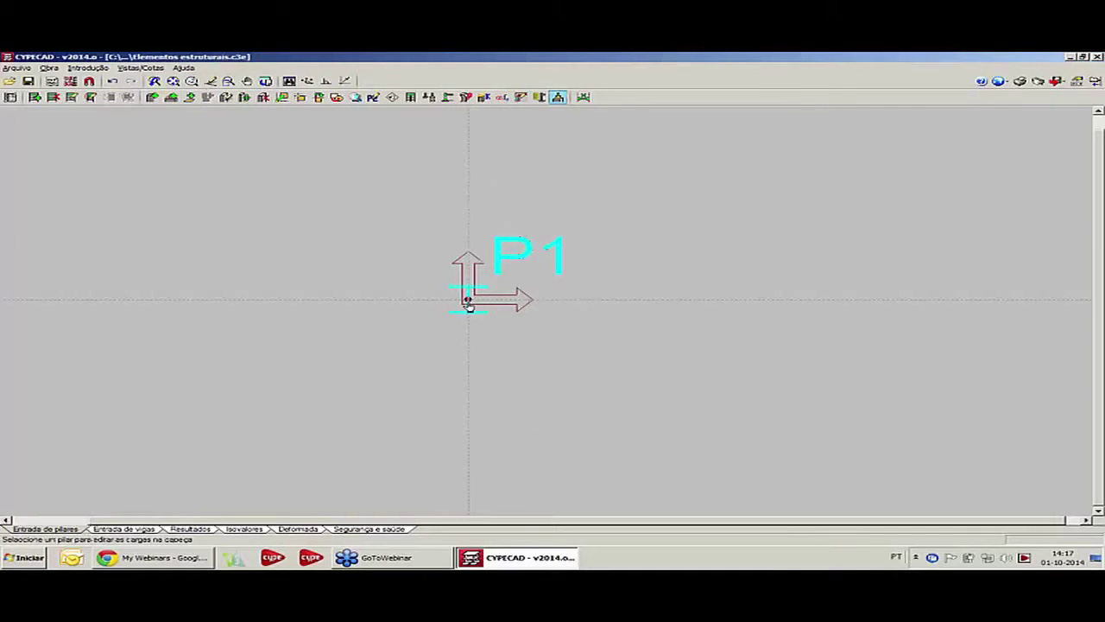
{"action": "left_click", "coordinate": [466, 308]}
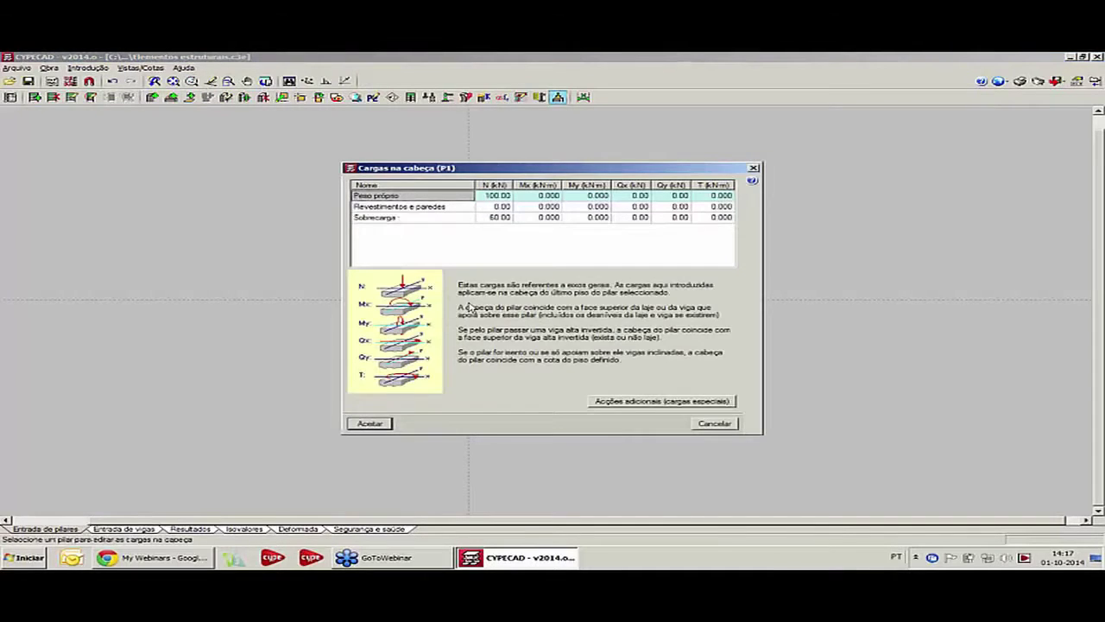
{"action": "double_click", "coordinate": [505, 196]}
{"action": "type", "text": "300"}
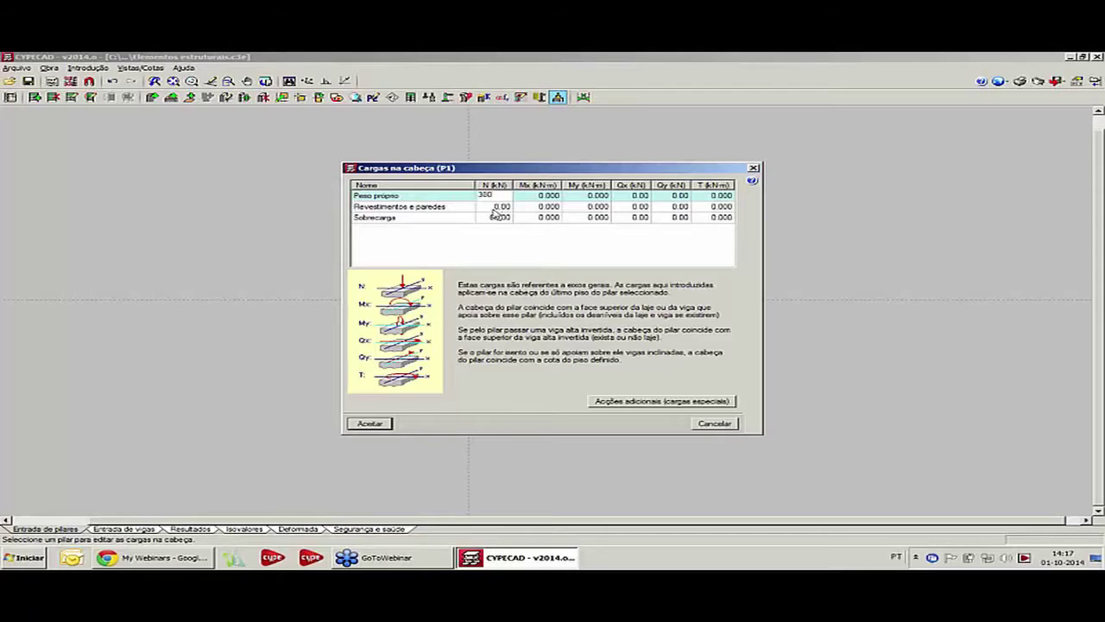
{"action": "double_click", "coordinate": [499, 217]}
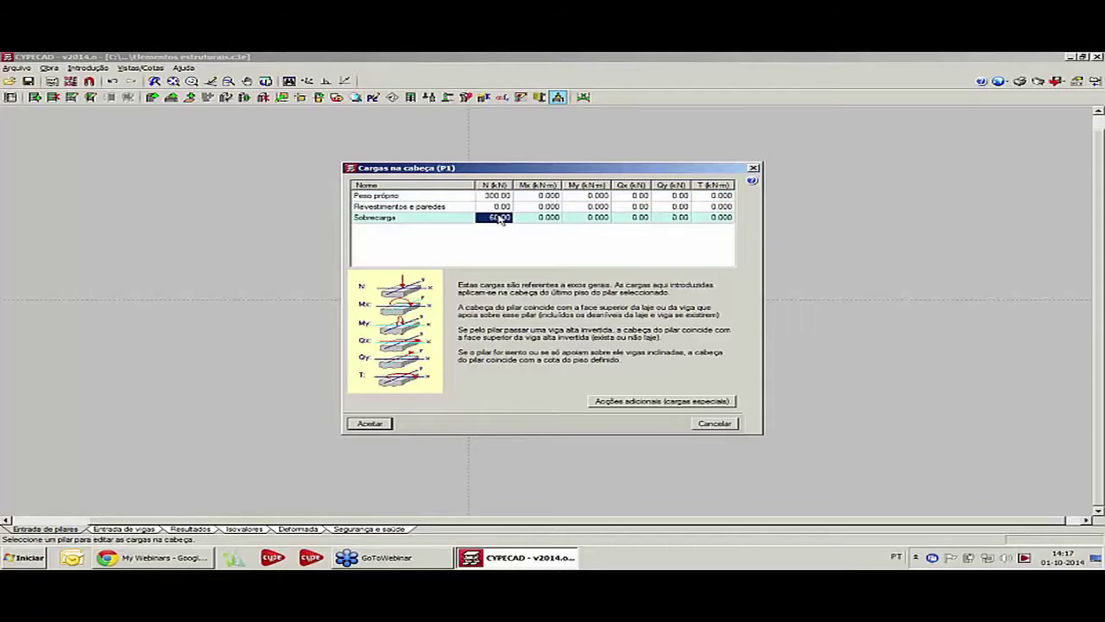
{"action": "type", "text": "150"}
{"action": "key", "text": "Tab"}
{"action": "left_click", "coordinate": [371, 424]}
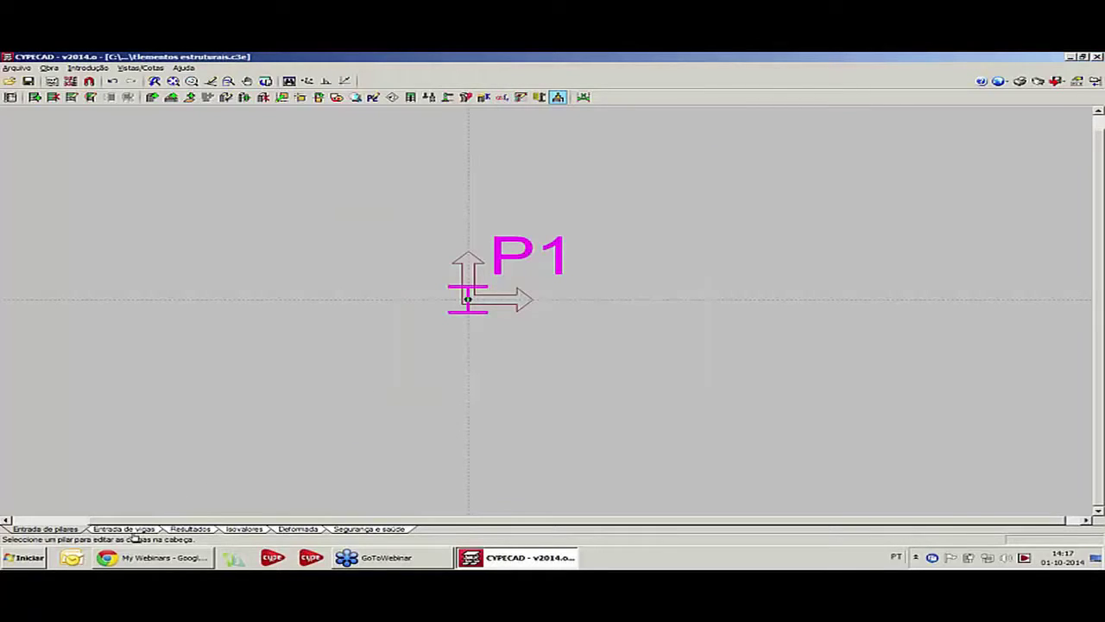
{"action": "left_click", "coordinate": [130, 530]}
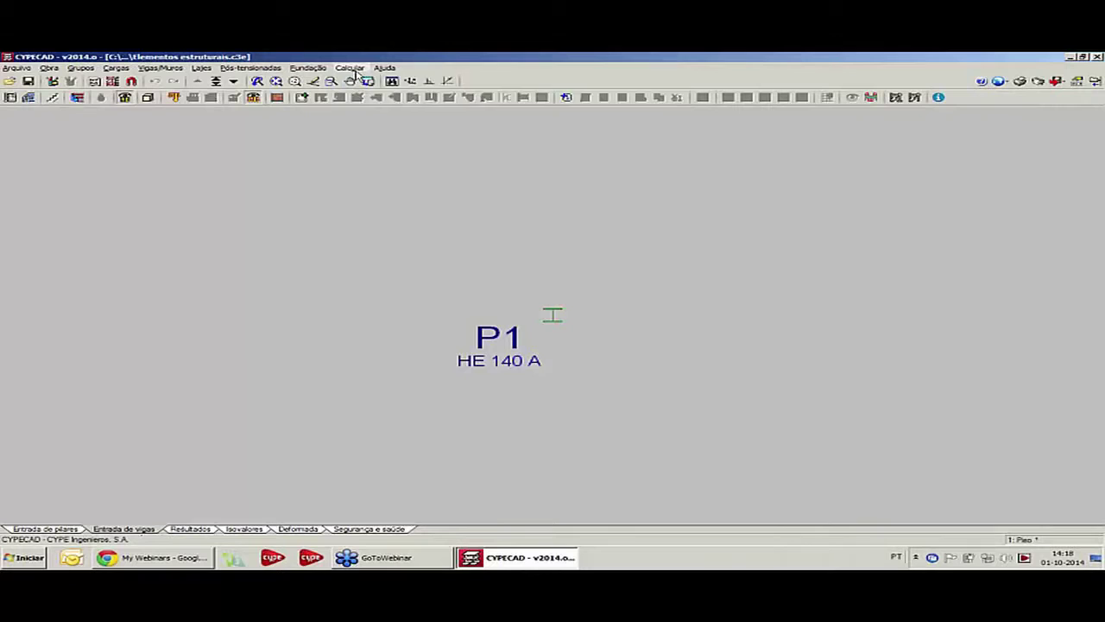
- Calculate the job without dimensioning the foundation, with steel column profile sizing and connection design disabled, and dismiss the calculation report
{"action": "left_click", "coordinate": [352, 68]}
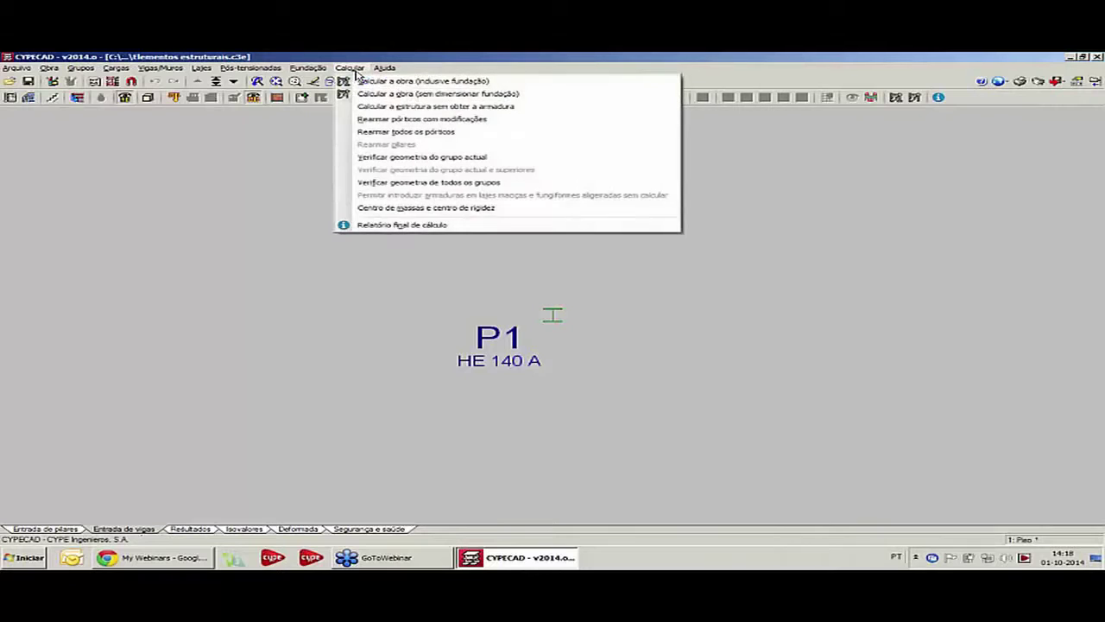
{"action": "left_click", "coordinate": [381, 95]}
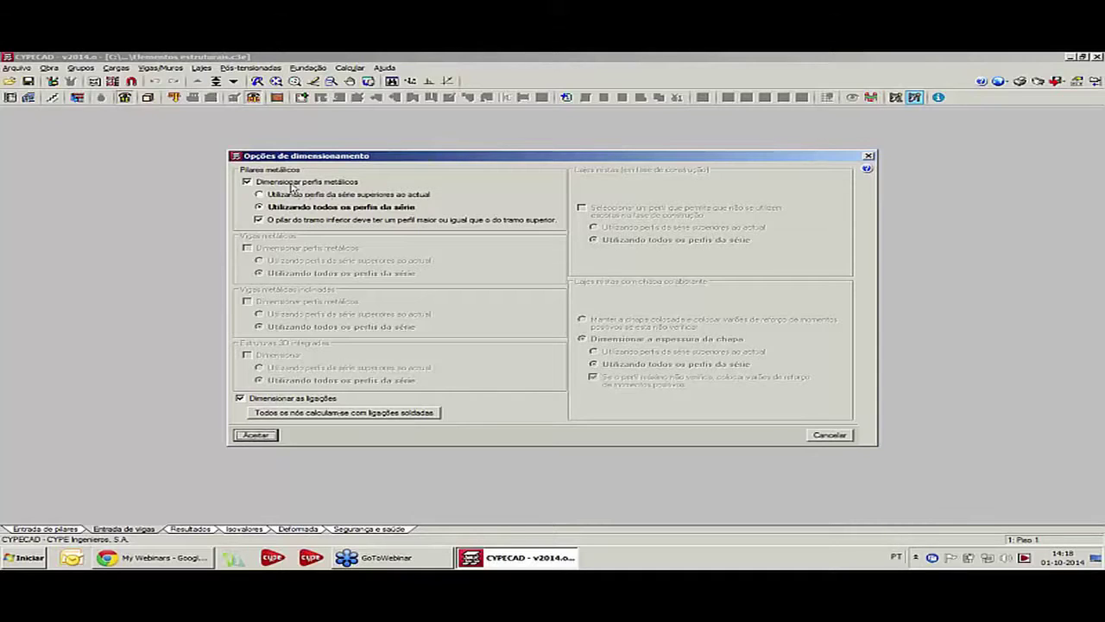
{"action": "left_click", "coordinate": [298, 184]}
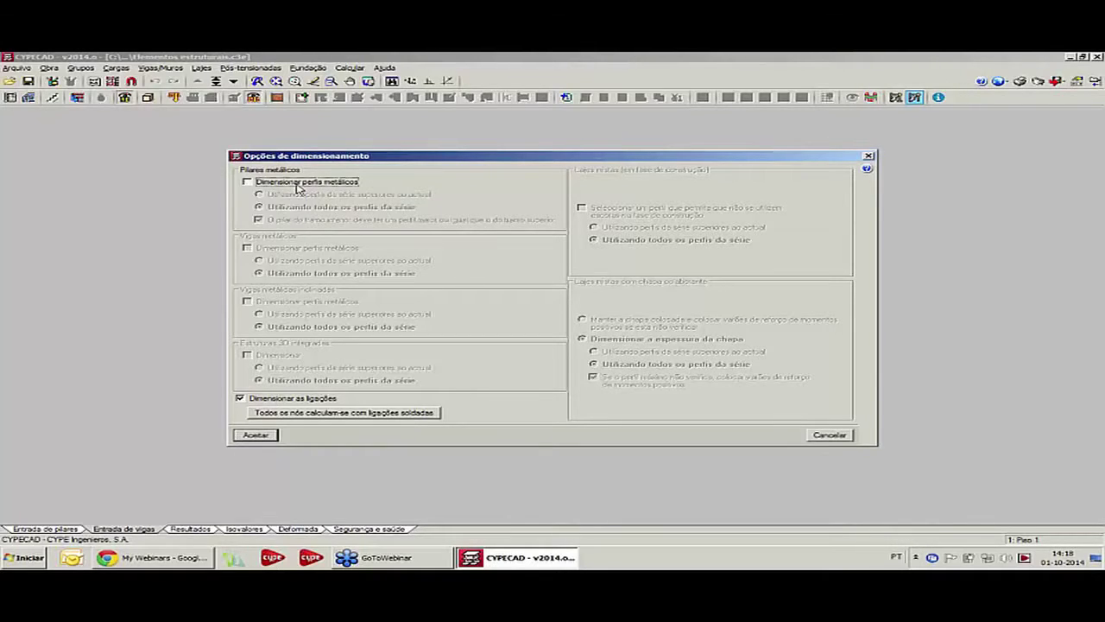
{"action": "left_click", "coordinate": [244, 398]}
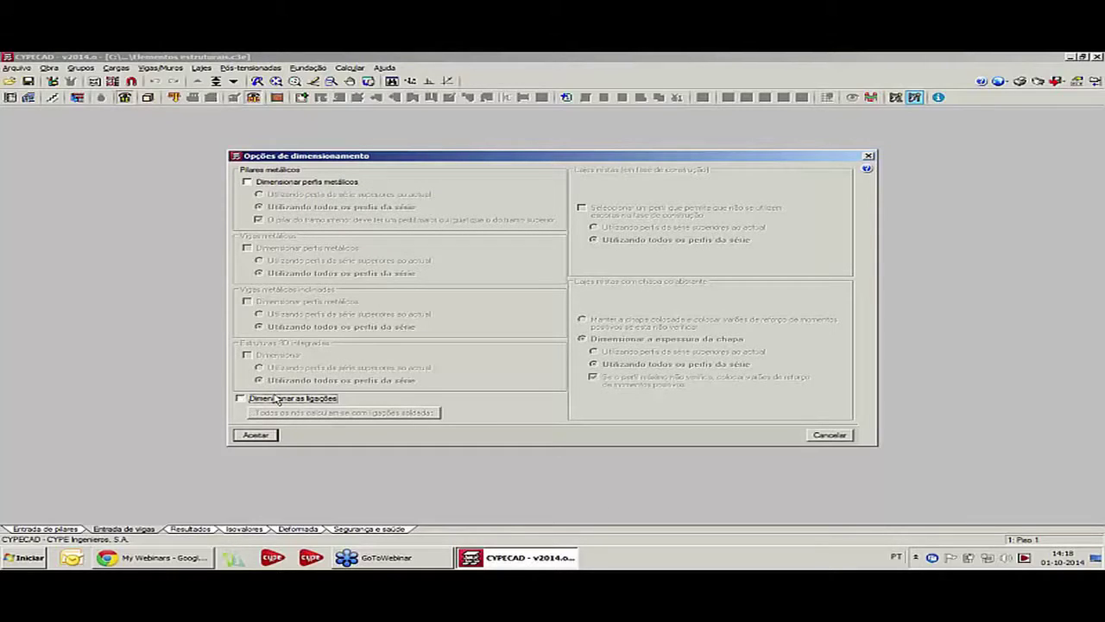
{"action": "left_click", "coordinate": [256, 435]}
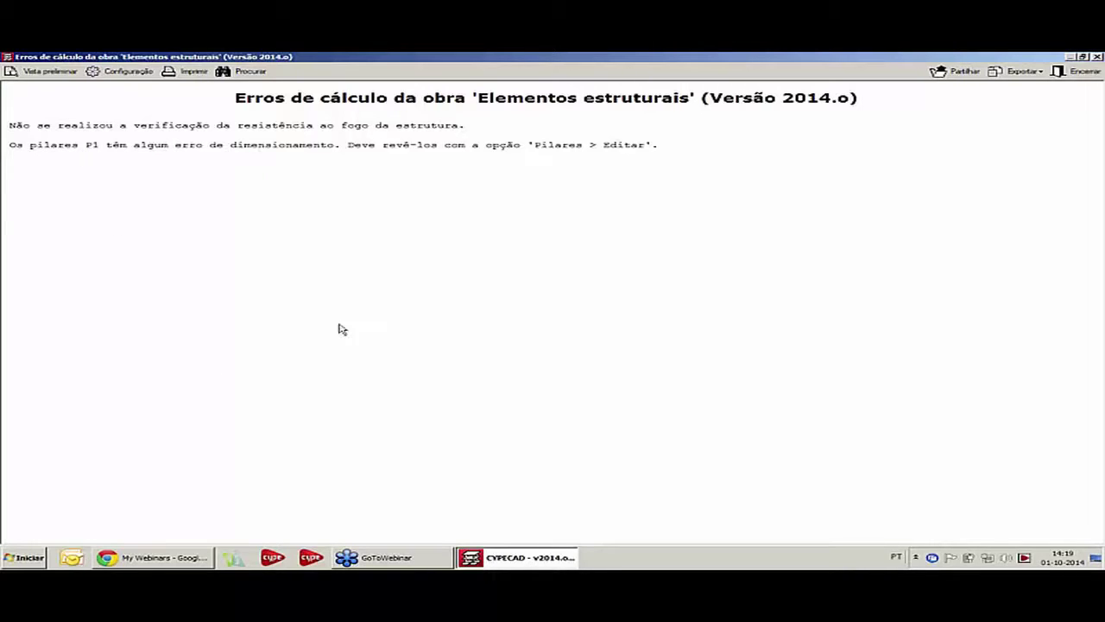
{"action": "key", "text": "Escape"}
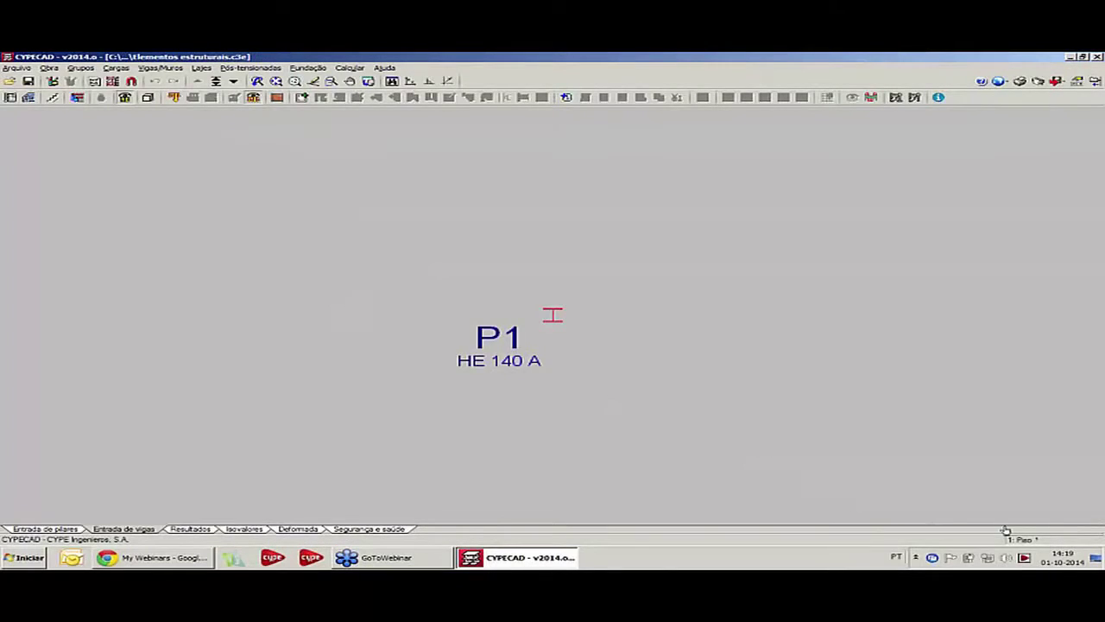
- Open steel column P1 for editing in the results and examine the verification of its whole HEA profile series
{"action": "scroll", "coordinate": [575, 370], "scroll_direction": "up", "scroll_amount": 3}
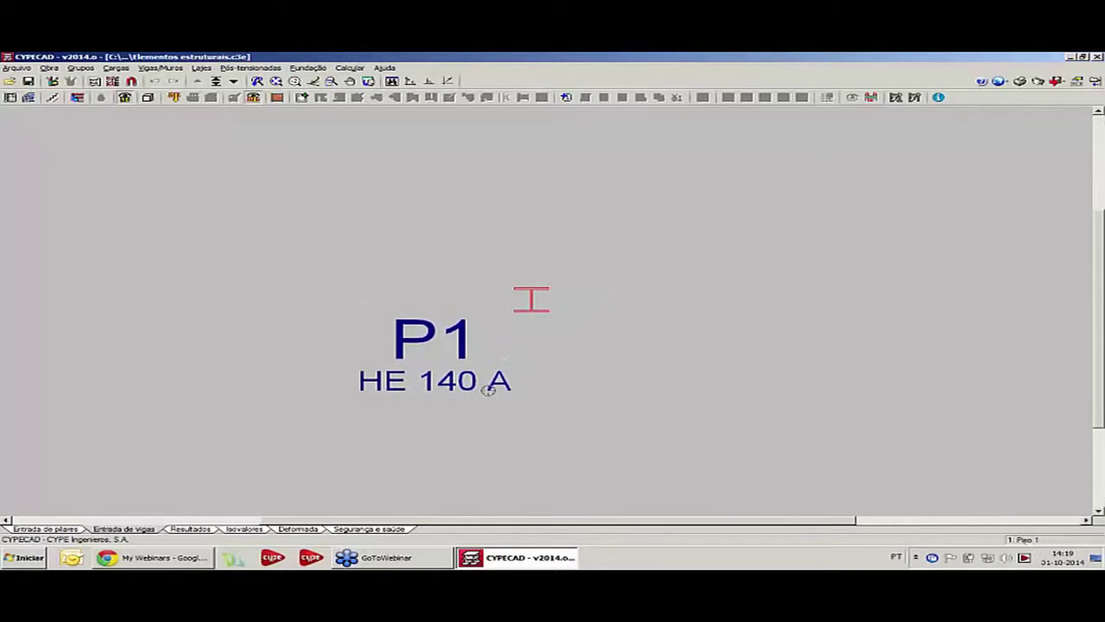
{"action": "left_click", "coordinate": [191, 528]}
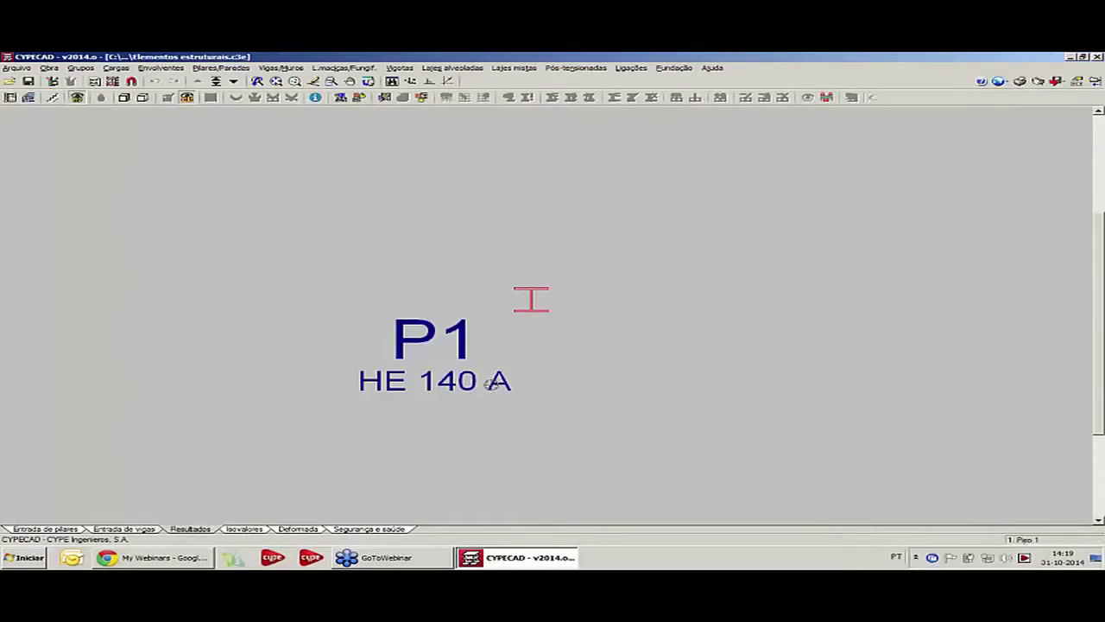
{"action": "left_click", "coordinate": [235, 69]}
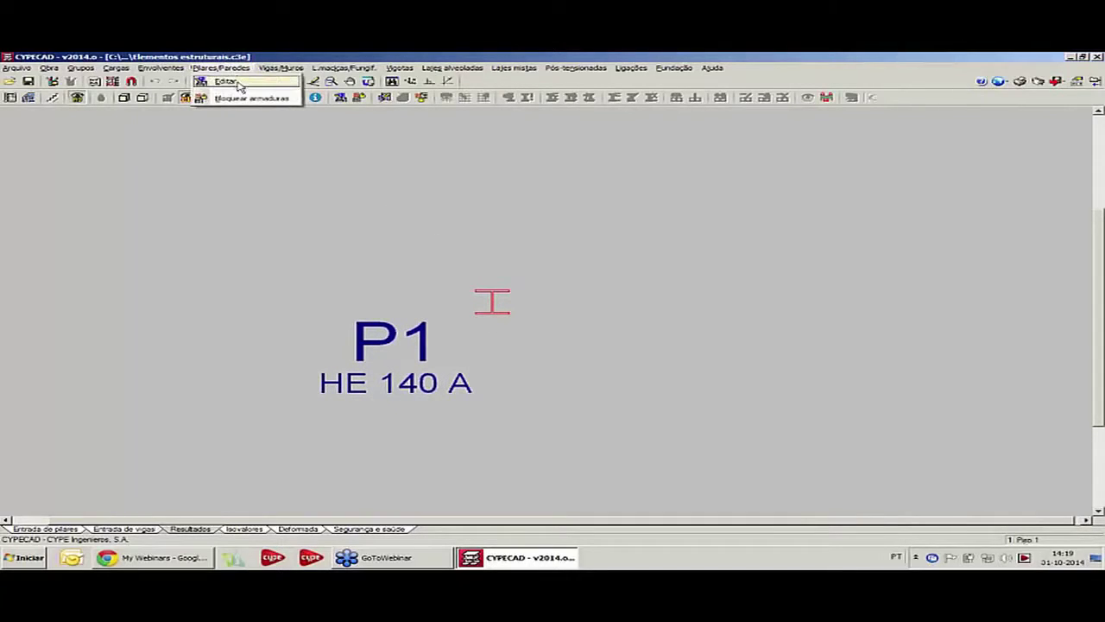
{"action": "left_click", "coordinate": [238, 84]}
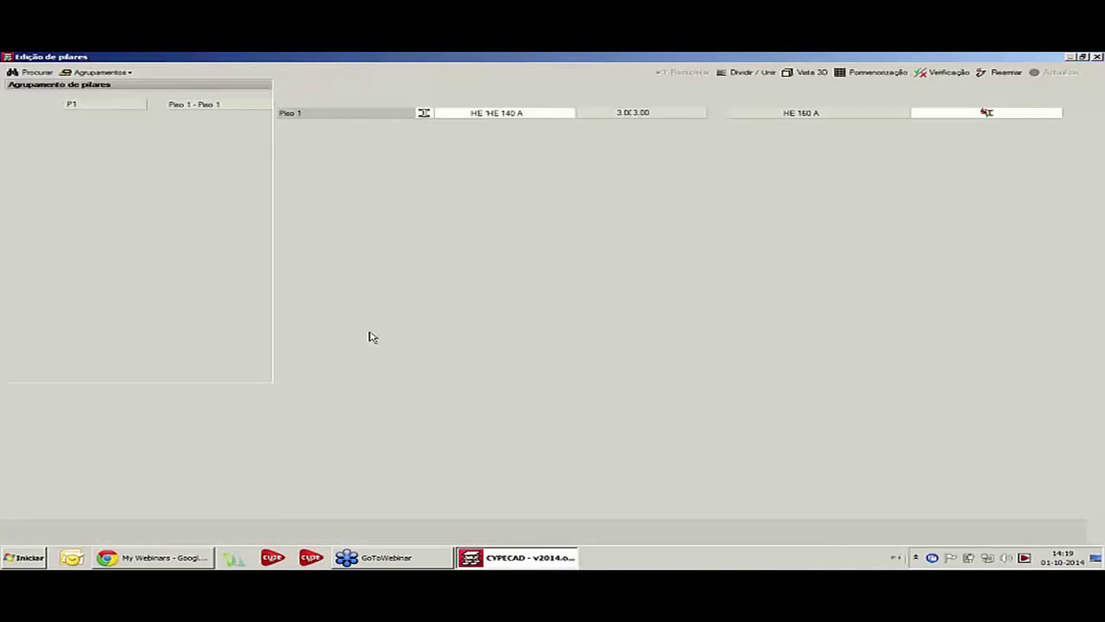
{"action": "left_click", "coordinate": [492, 303]}
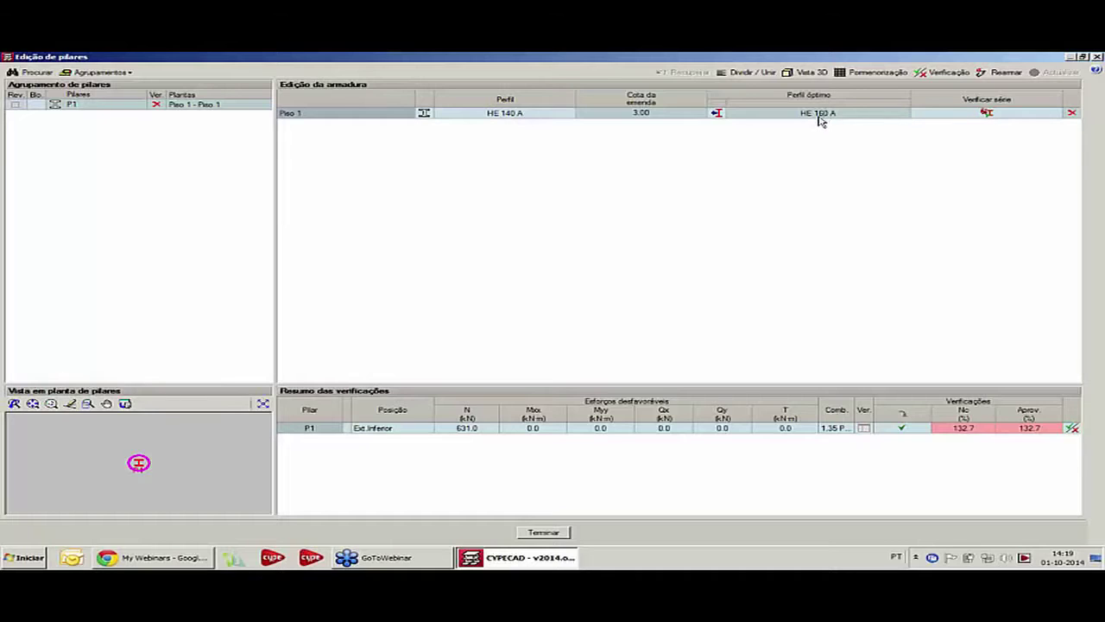
{"action": "left_click", "coordinate": [987, 114]}
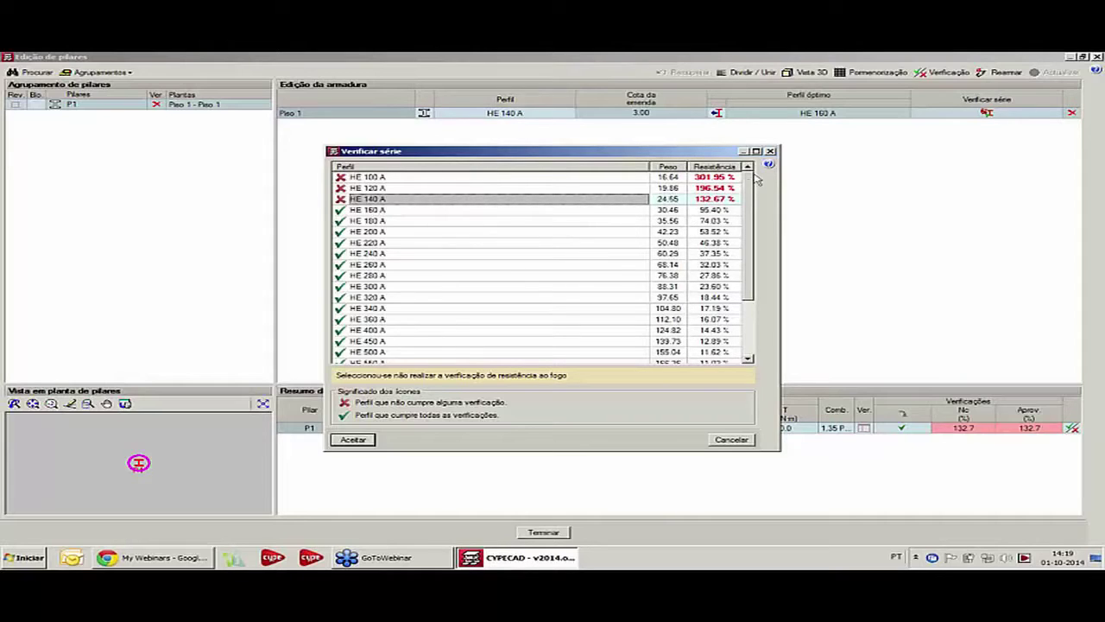
{"action": "left_click", "coordinate": [771, 151]}
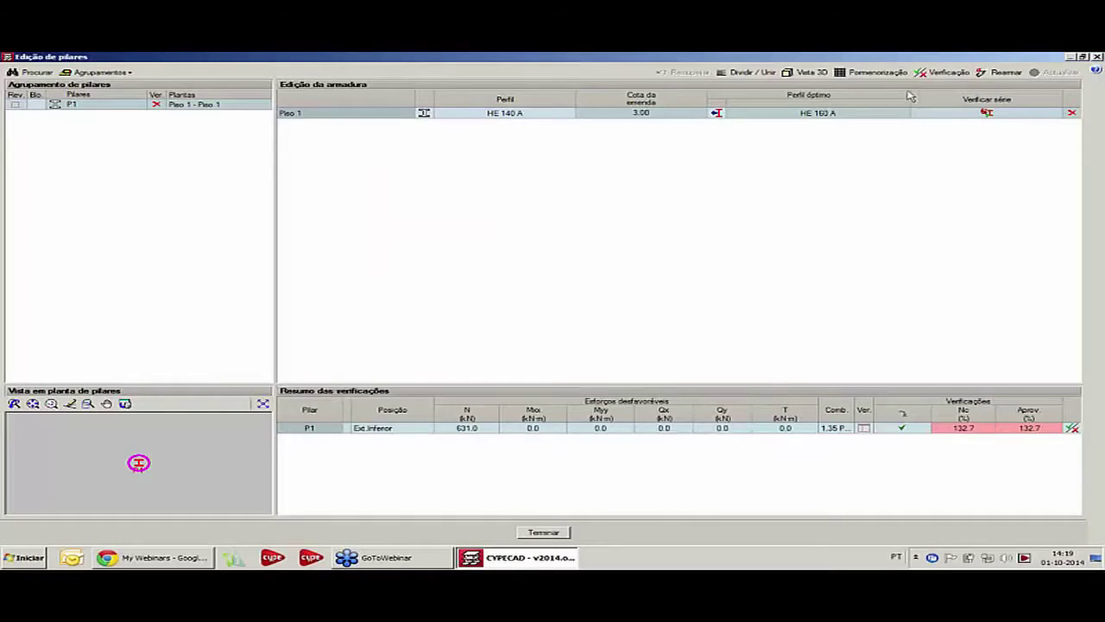
- Review column P1's compression resistance check under Eurocode 3 Article 6.2.4, including the buckling calculation, and close the checks
{"action": "left_click", "coordinate": [948, 73]}
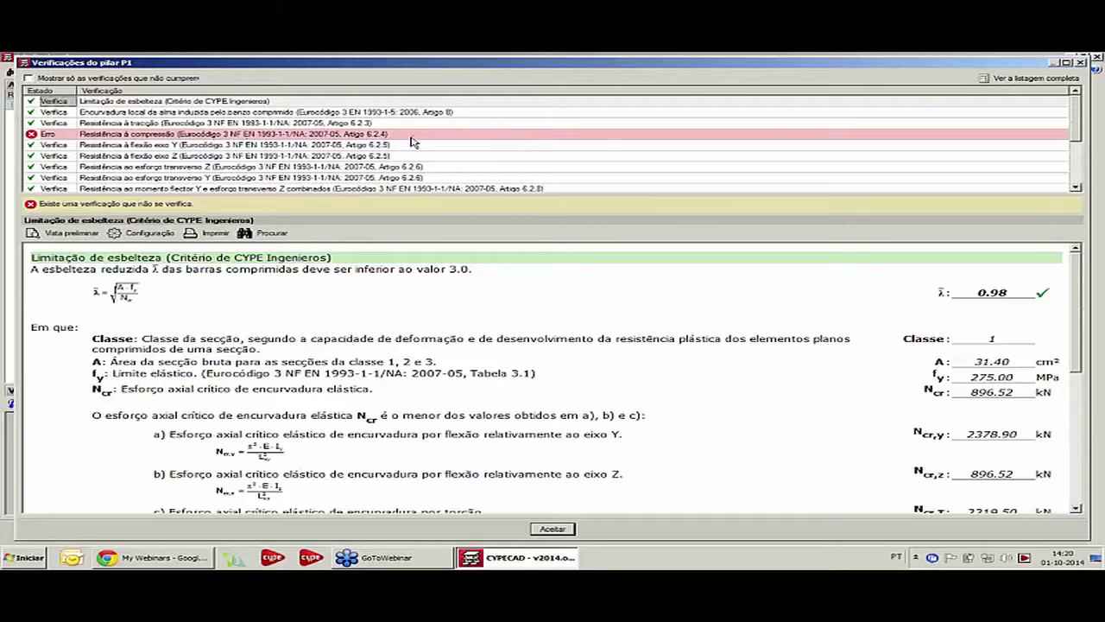
{"action": "left_click", "coordinate": [212, 138]}
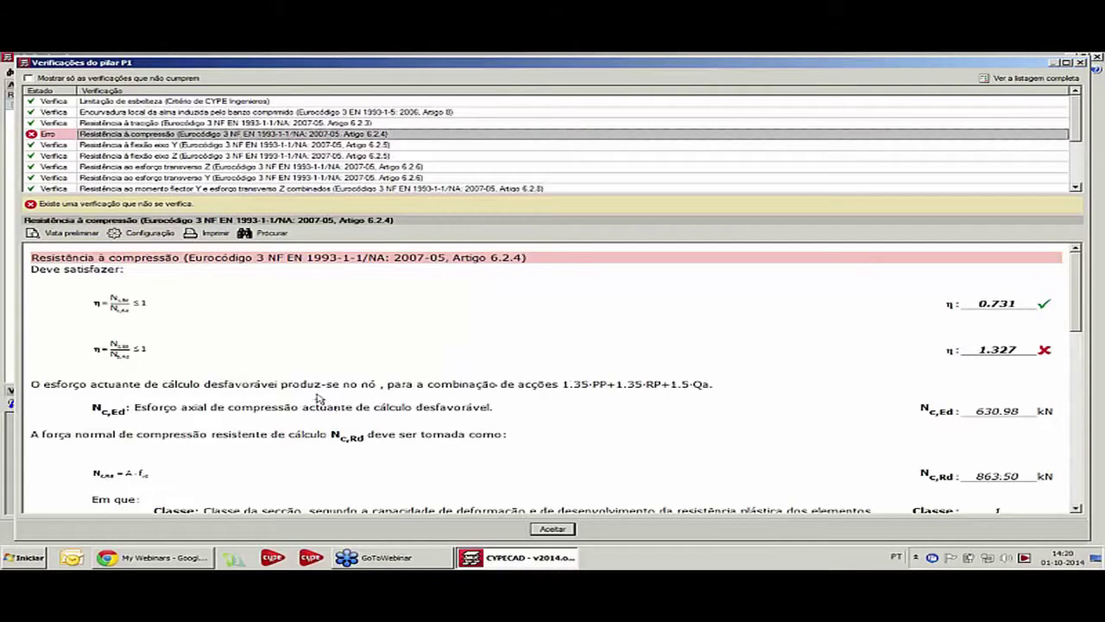
{"action": "left_click_drag", "start_coordinate": [979, 350], "coordinate": [1021, 350]}
{"action": "left_click", "coordinate": [627, 342]}
{"action": "scroll", "coordinate": [604, 345], "scroll_direction": "down", "scroll_amount": 5}
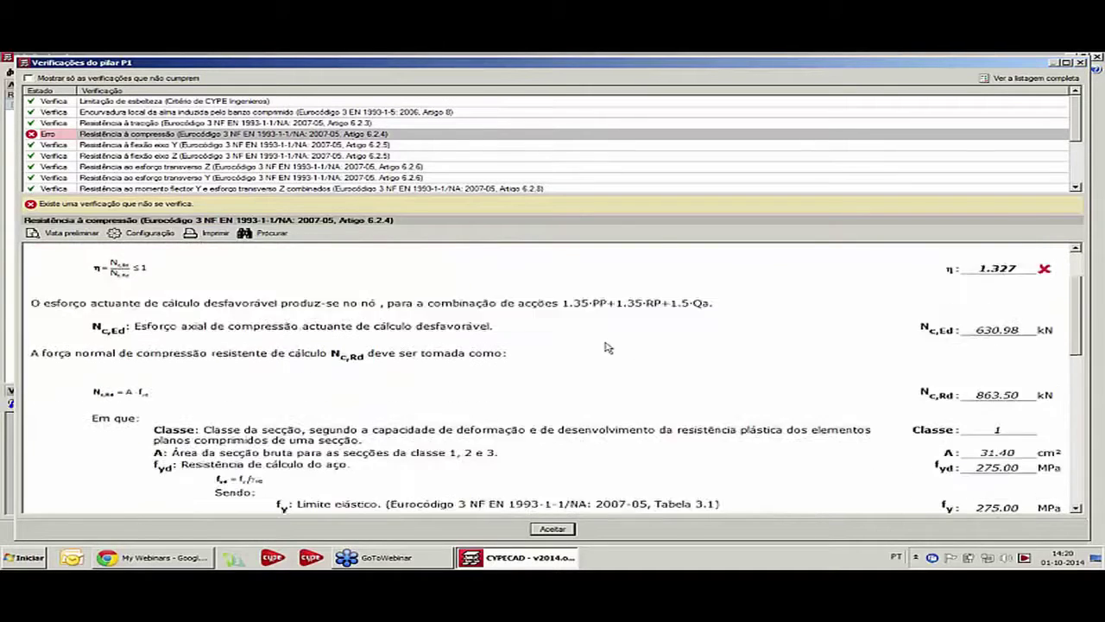
{"action": "scroll", "coordinate": [610, 344], "scroll_direction": "down", "scroll_amount": 10}
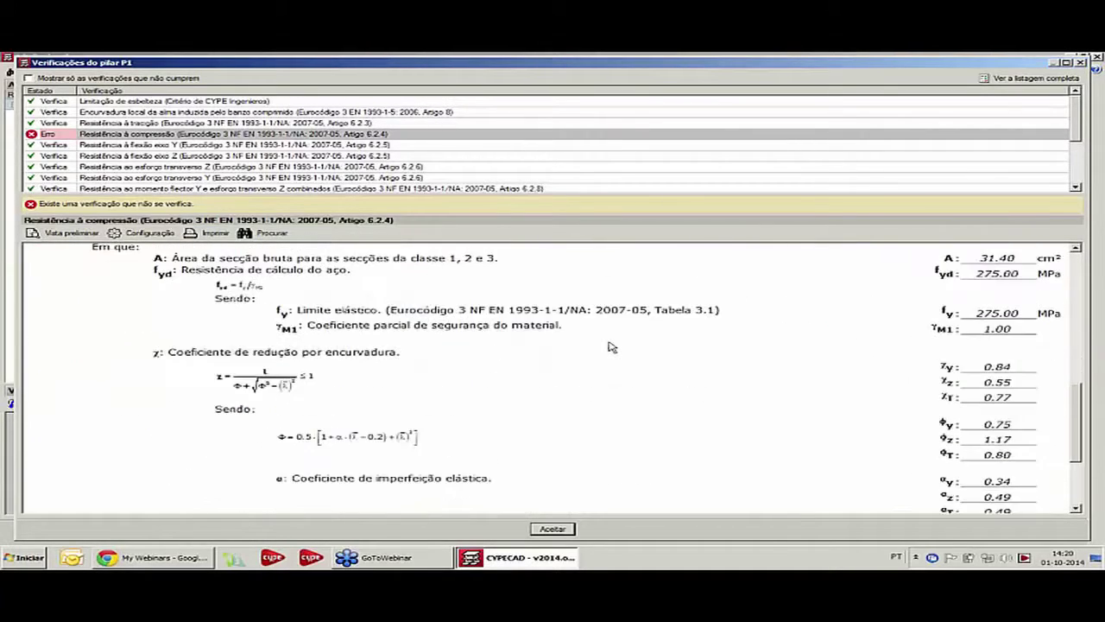
{"action": "scroll", "coordinate": [612, 345], "scroll_direction": "up", "scroll_amount": 8}
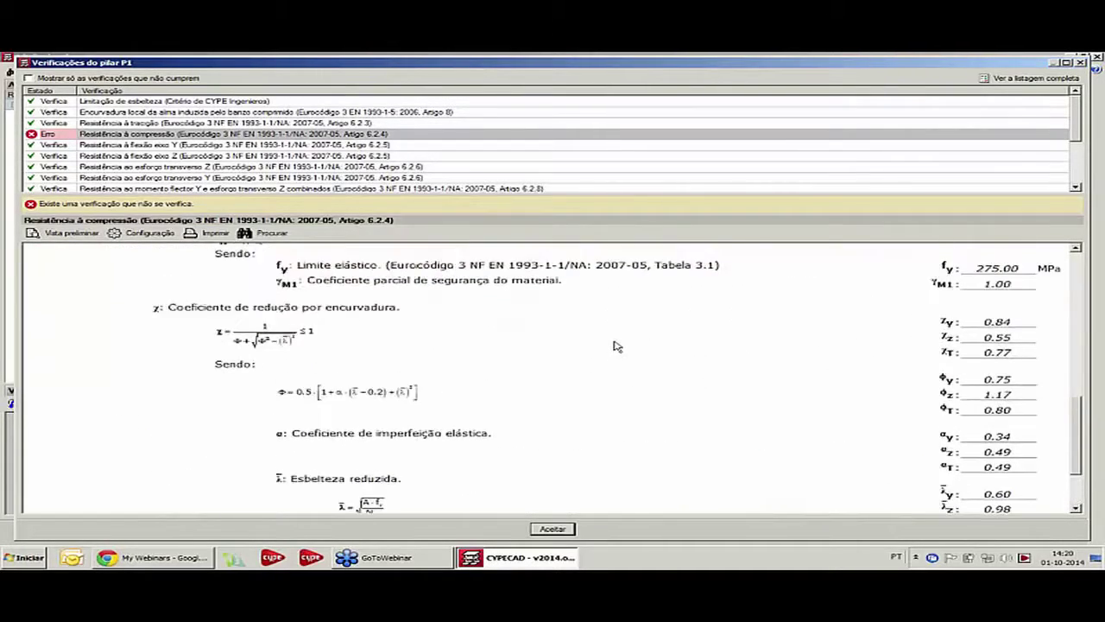
{"action": "scroll", "coordinate": [661, 357], "scroll_direction": "up", "scroll_amount": 5}
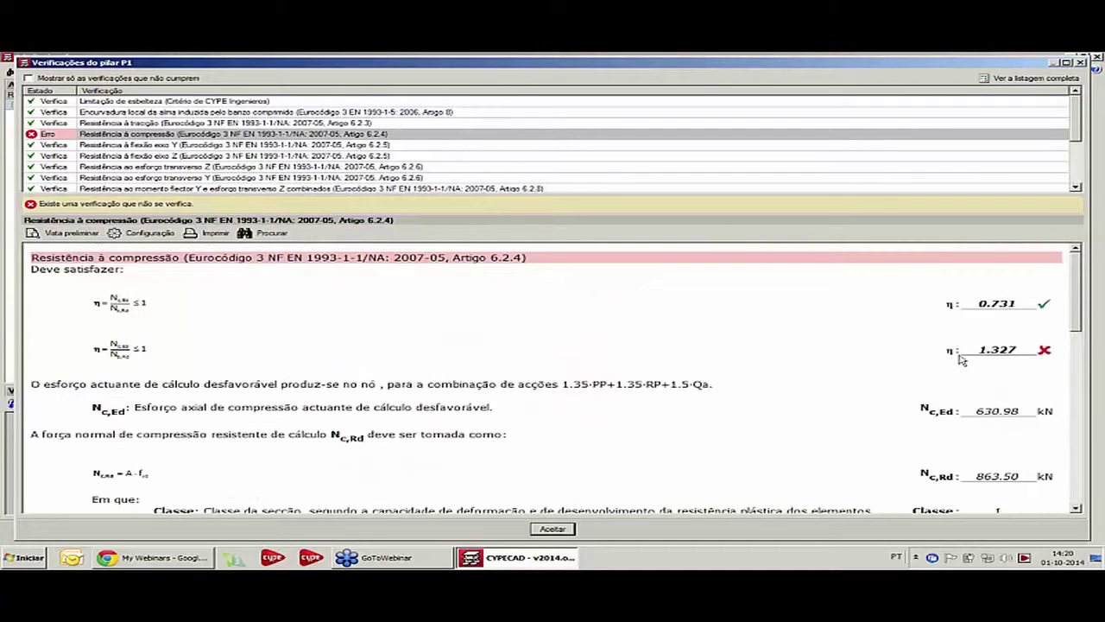
{"action": "double_click", "coordinate": [984, 347]}
{"action": "left_click", "coordinate": [1079, 64]}
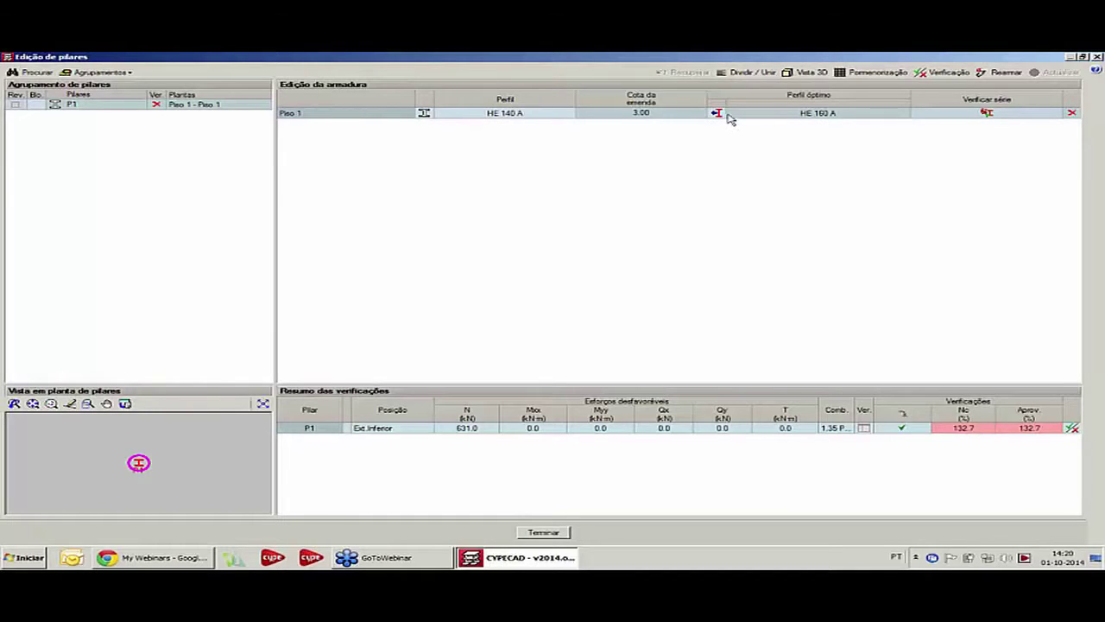
- Replace column P1's profile with the optimal HE 160 A and finish the column editing
{"action": "left_click", "coordinate": [717, 113]}
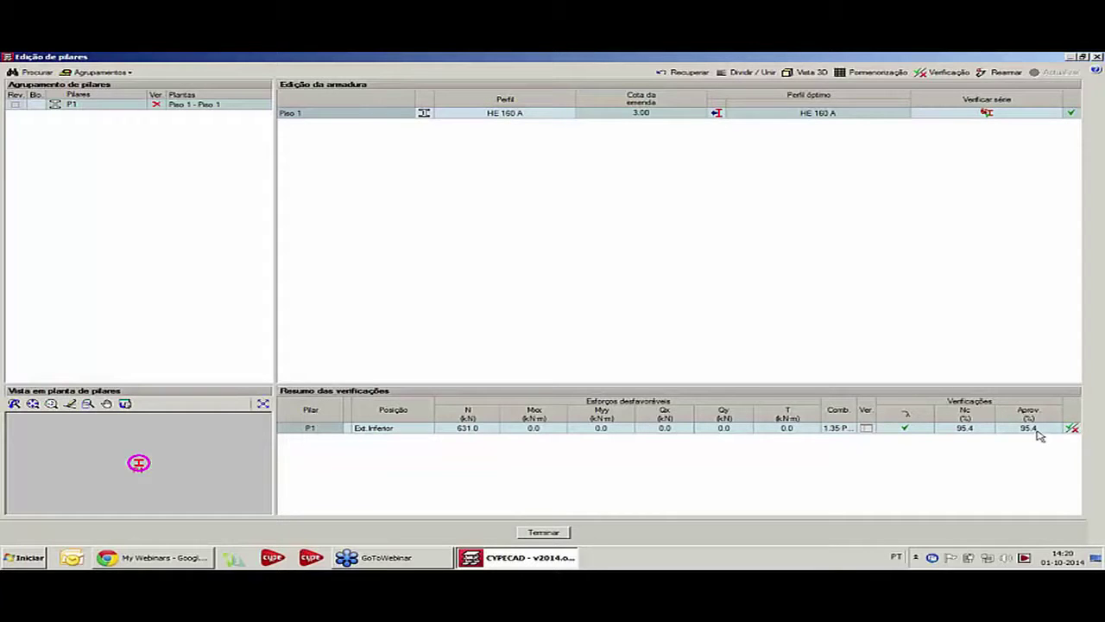
{"action": "left_click", "coordinate": [549, 533]}
{"action": "left_click", "coordinate": [496, 329]}
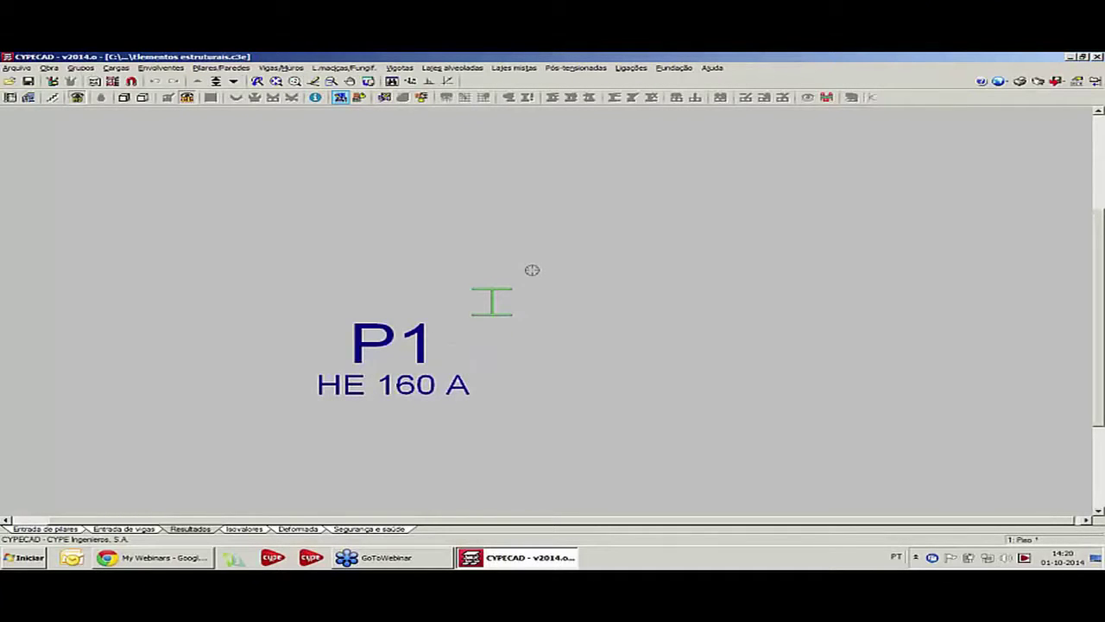
- Return to beam entry, recalculate the job including the foundation, accept the design options and close the calculation report
{"action": "left_click", "coordinate": [130, 528]}
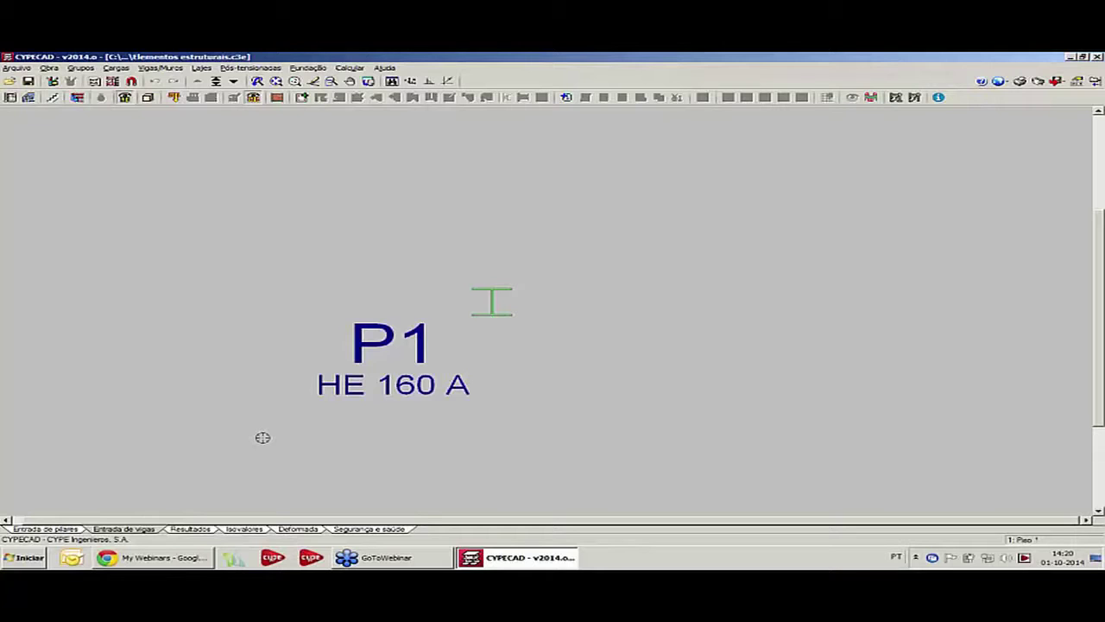
{"action": "left_click", "coordinate": [349, 67]}
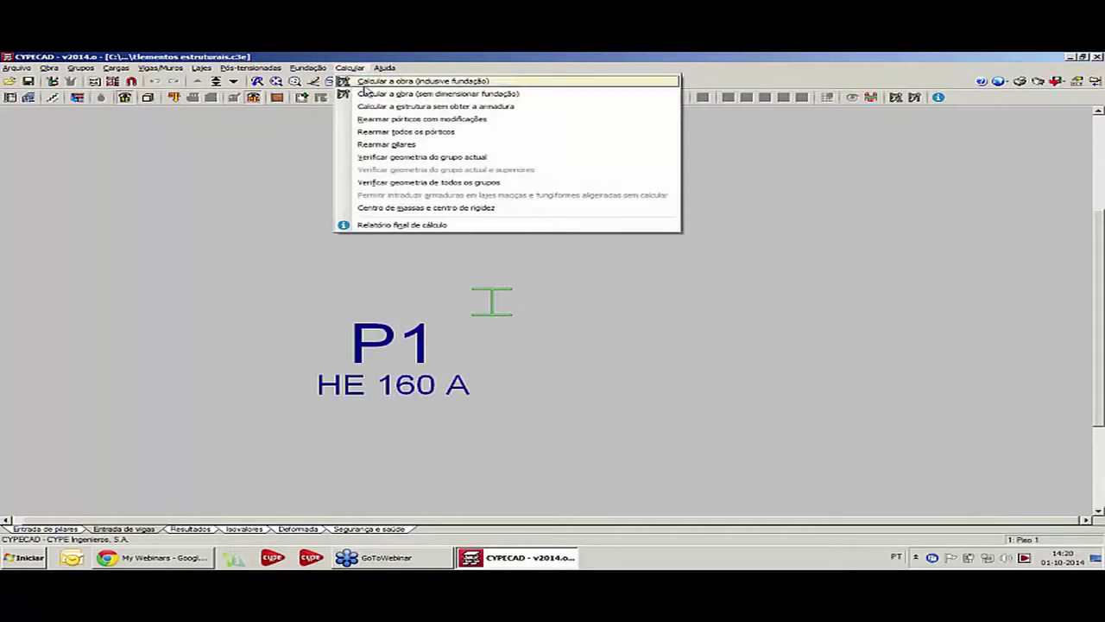
{"action": "left_click", "coordinate": [368, 78]}
{"action": "left_click", "coordinate": [259, 431]}
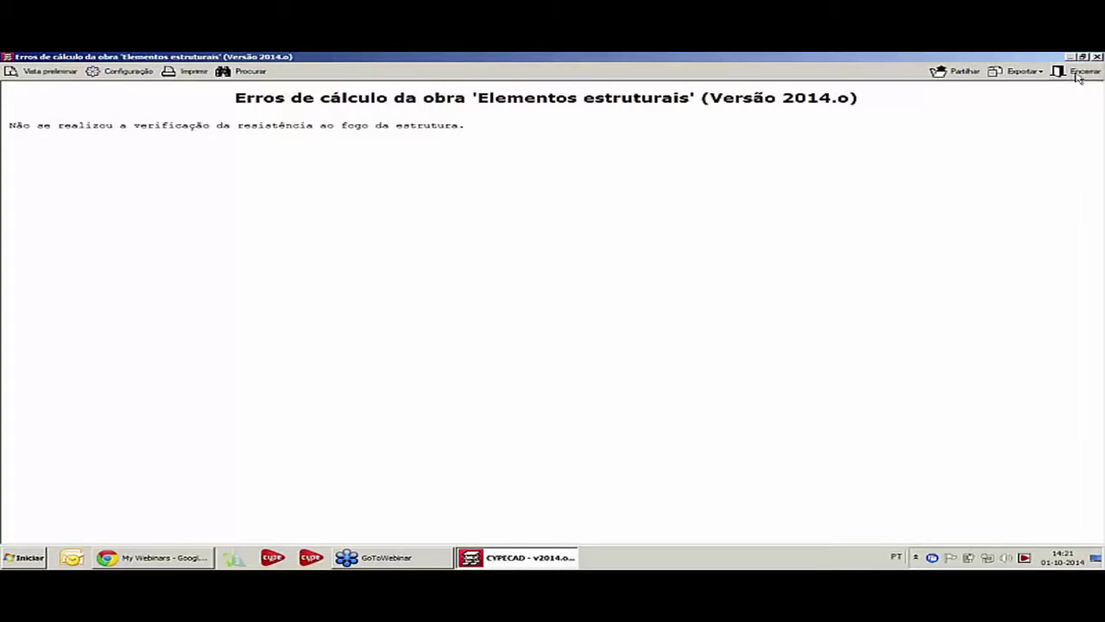
{"action": "left_click", "coordinate": [1097, 57]}
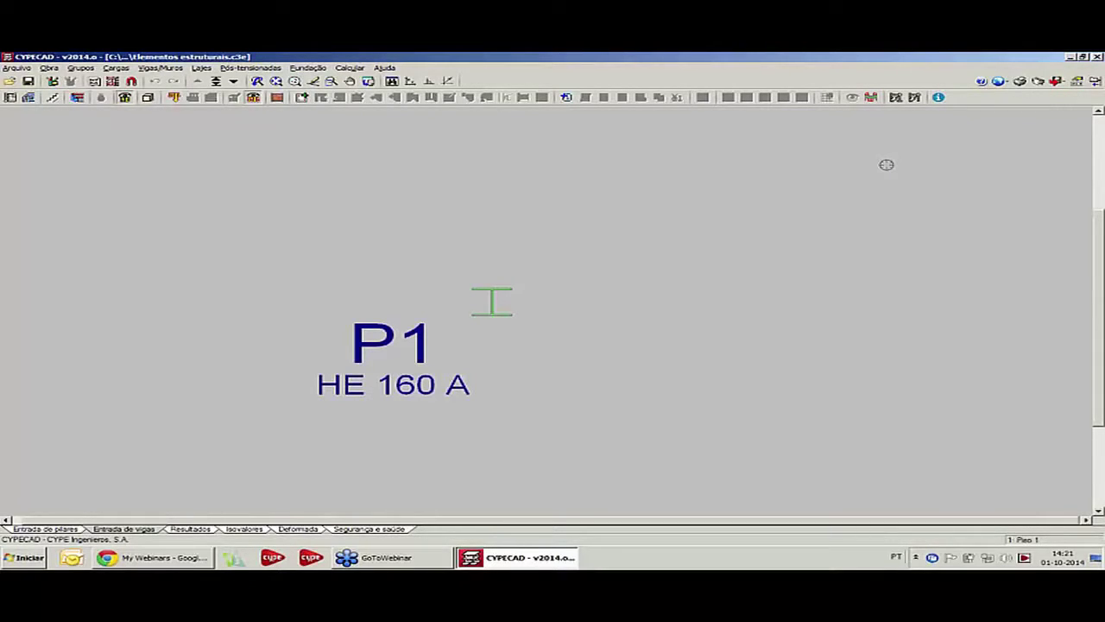
- Reopen column P1 for editing in the results and display its design checks
{"action": "left_click", "coordinate": [191, 528]}
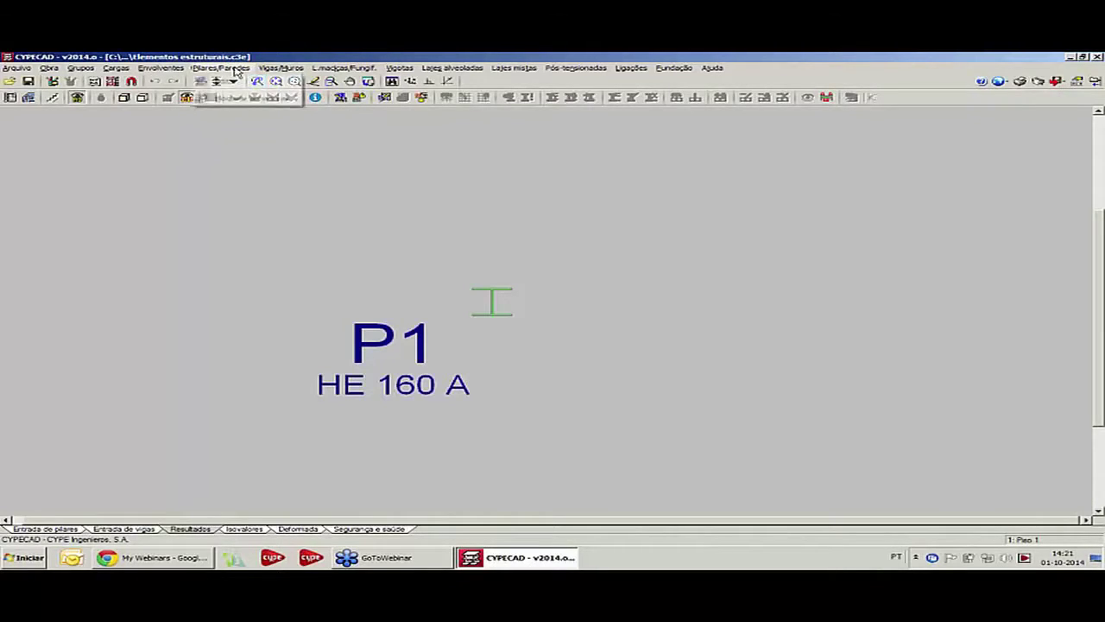
{"action": "left_click", "coordinate": [240, 84]}
{"action": "left_click", "coordinate": [485, 295]}
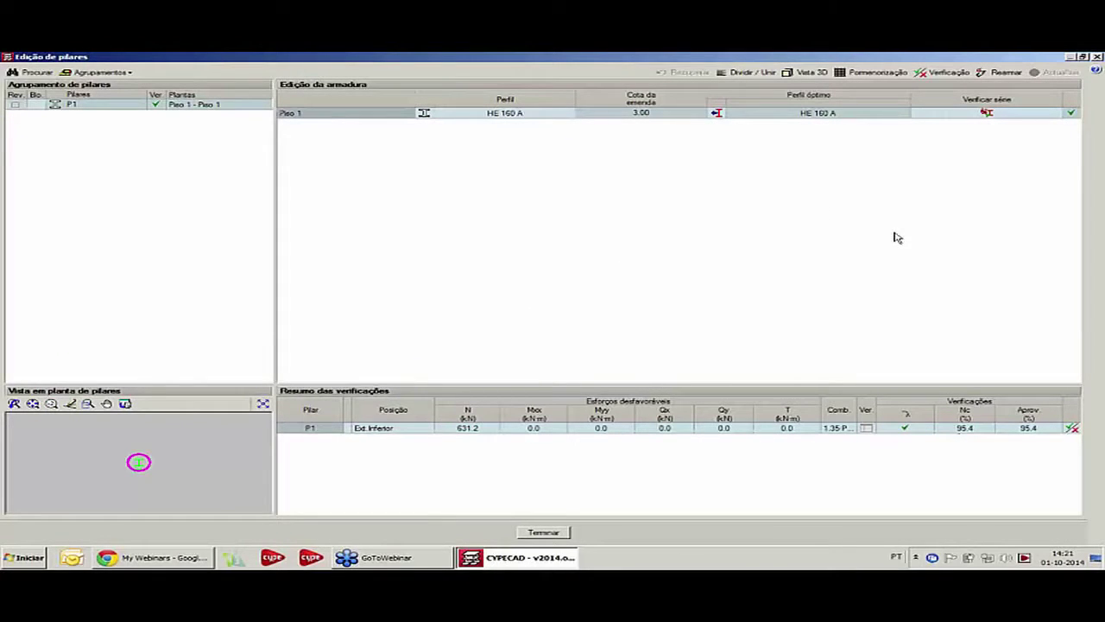
{"action": "left_click", "coordinate": [943, 73]}
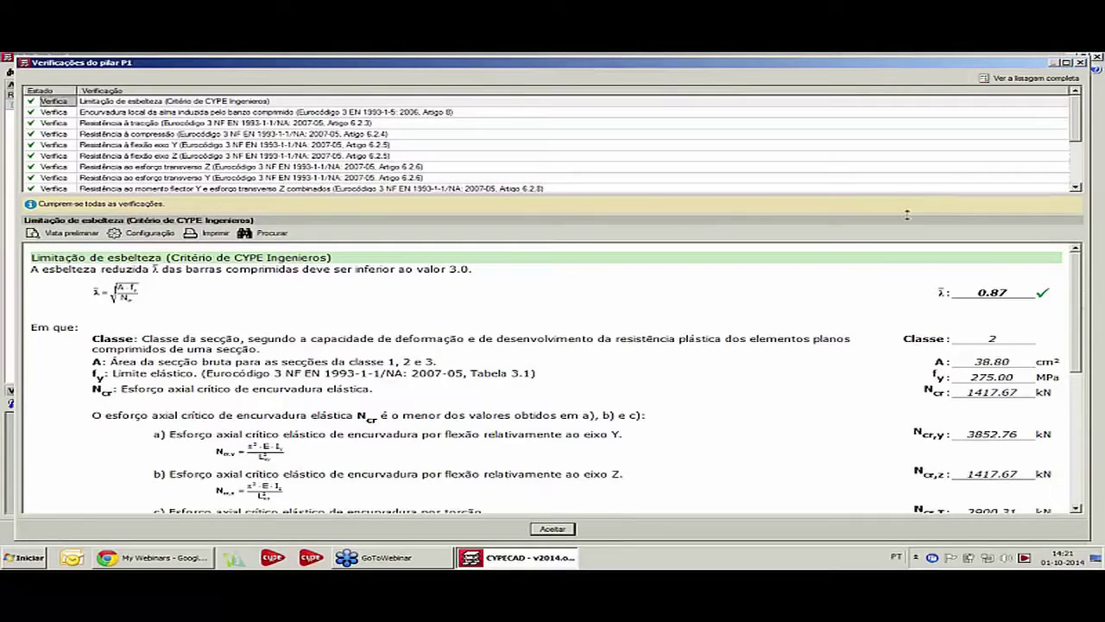
- Open the complete checks listing for column P1 and read through it to the end, including slenderness, compression and buckling resistance
{"action": "left_click", "coordinate": [995, 83]}
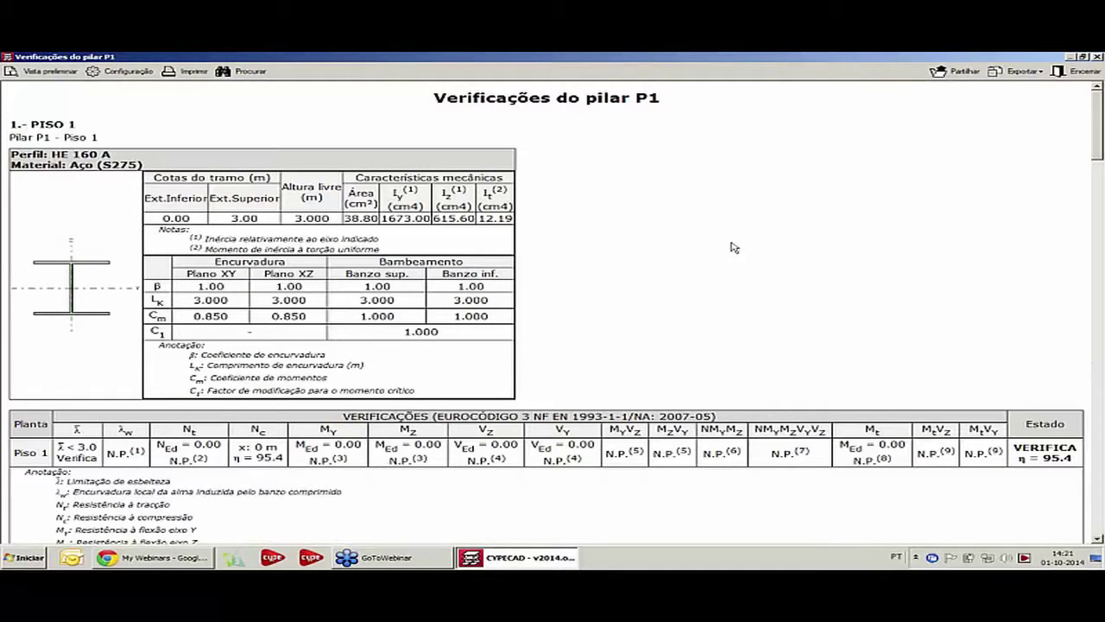
{"action": "scroll", "coordinate": [733, 247], "scroll_direction": "down", "scroll_amount": 5}
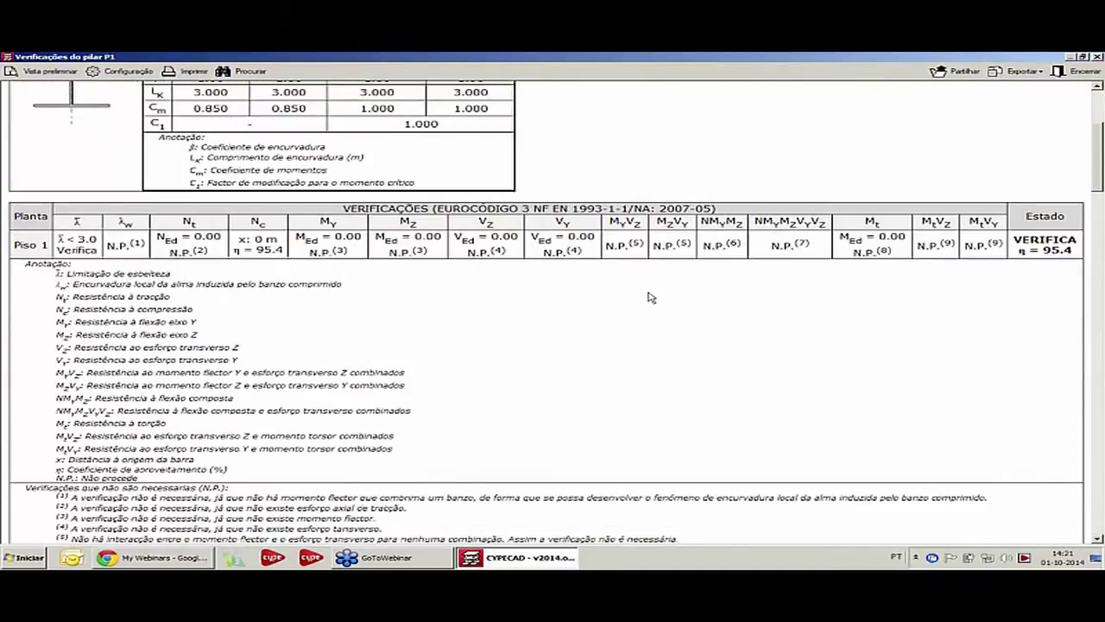
{"action": "scroll", "coordinate": [651, 297], "scroll_direction": "down", "scroll_amount": 8}
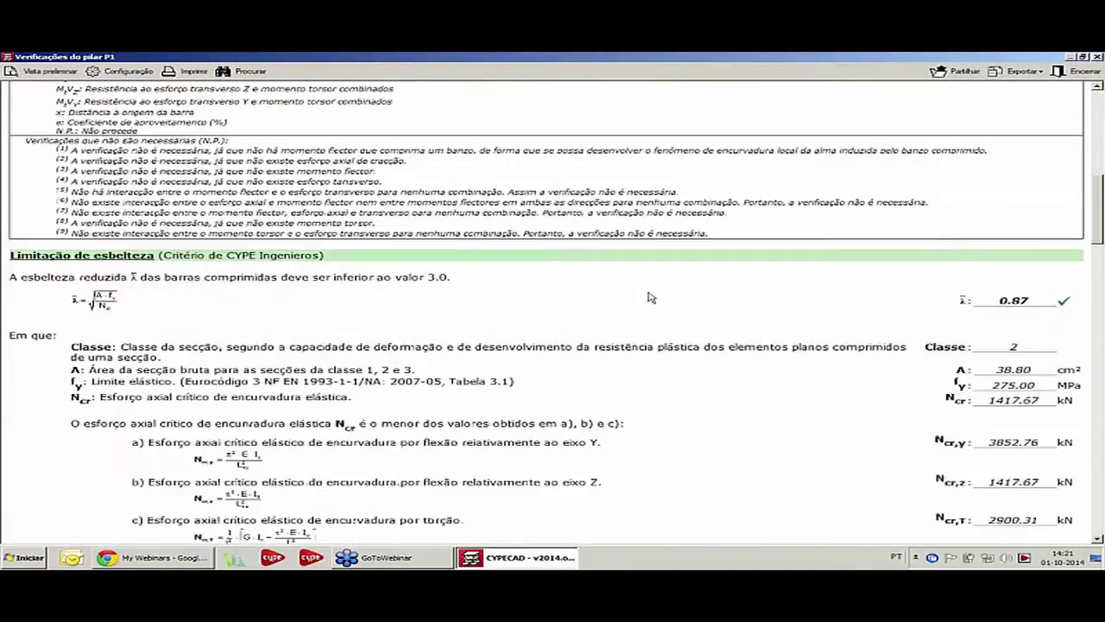
{"action": "scroll", "coordinate": [651, 297], "scroll_direction": "down", "scroll_amount": 7}
{"action": "scroll", "coordinate": [650, 296], "scroll_direction": "down", "scroll_amount": 7}
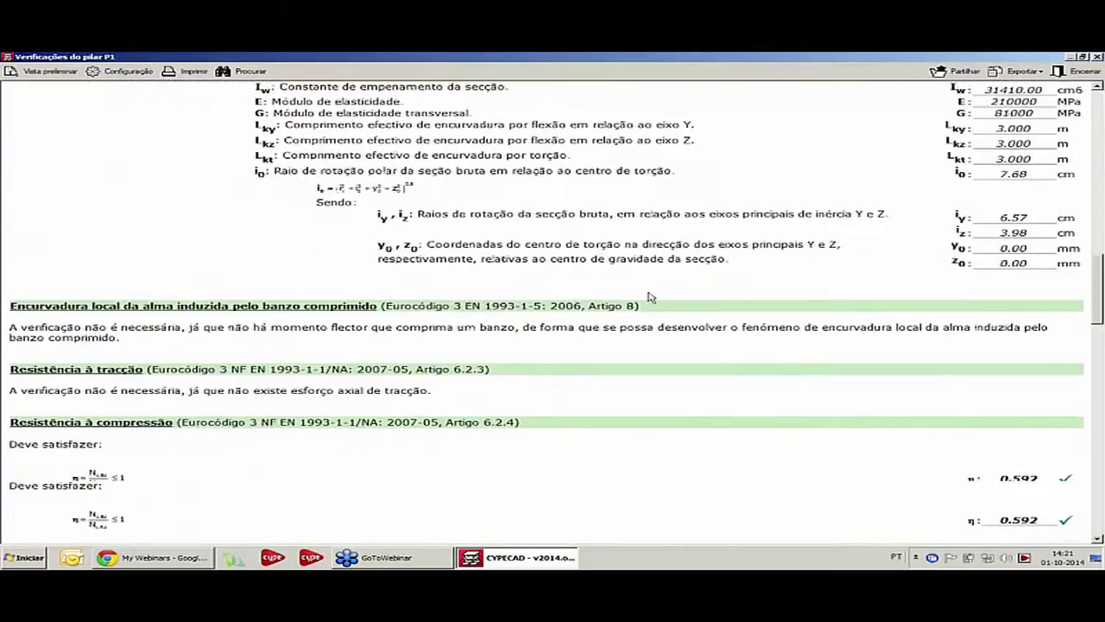
{"action": "scroll", "coordinate": [207, 294], "scroll_direction": "down", "scroll_amount": 15}
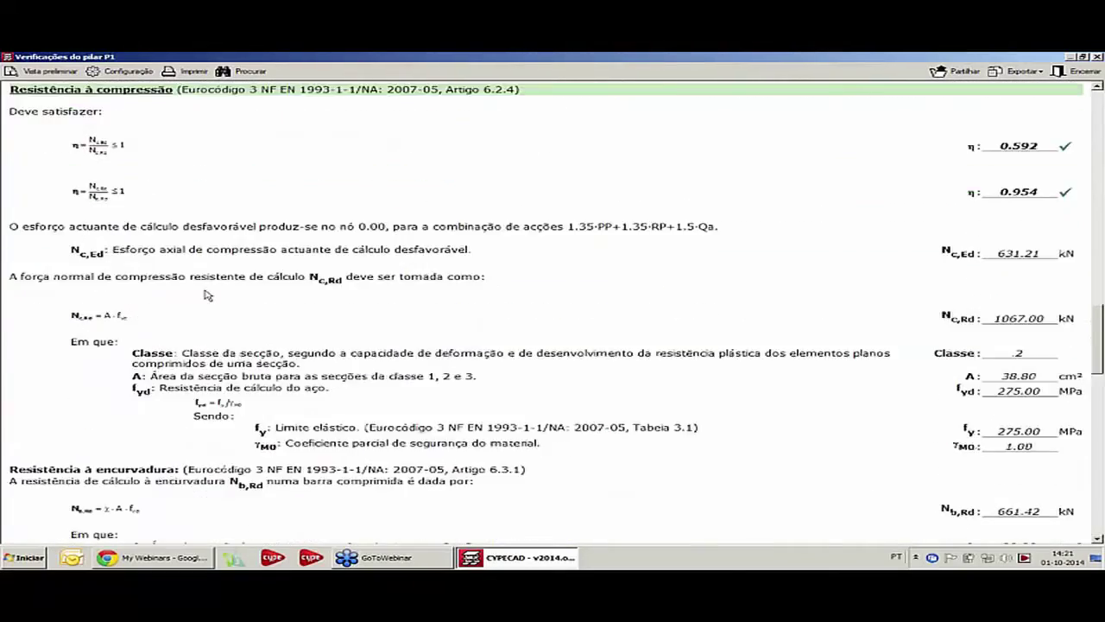
{"action": "scroll", "coordinate": [206, 294], "scroll_direction": "down", "scroll_amount": 12}
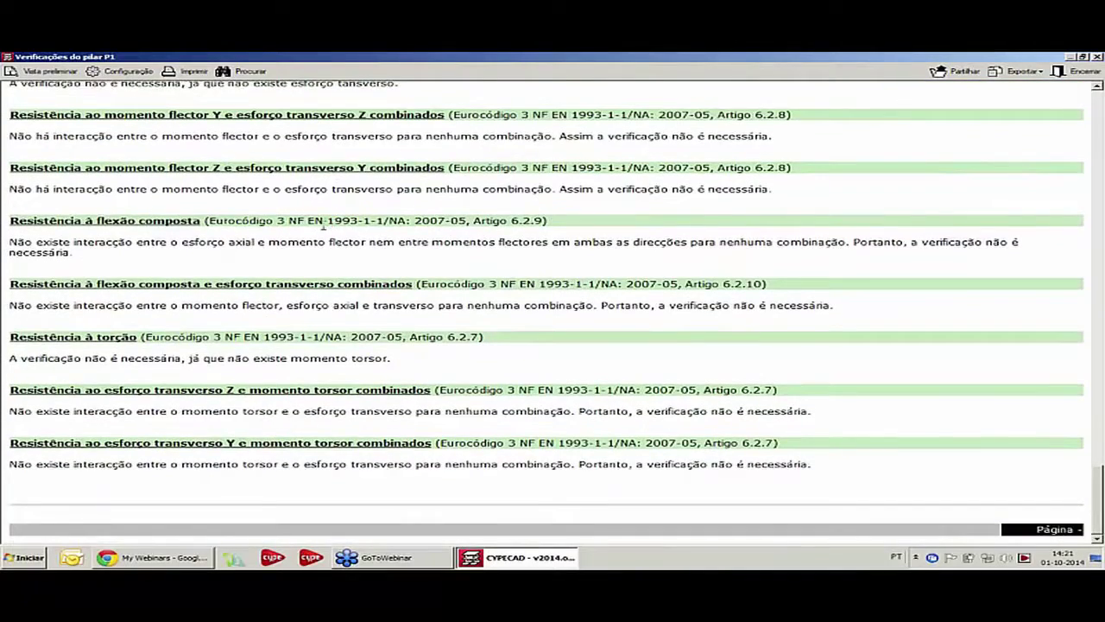
- Review the buckling resistance section of P1's checks listing again and close the listing, the checks and the column editing
{"action": "scroll", "coordinate": [324, 224], "scroll_direction": "up", "scroll_amount": 3}
{"action": "scroll", "coordinate": [324, 225], "scroll_direction": "up", "scroll_amount": 2}
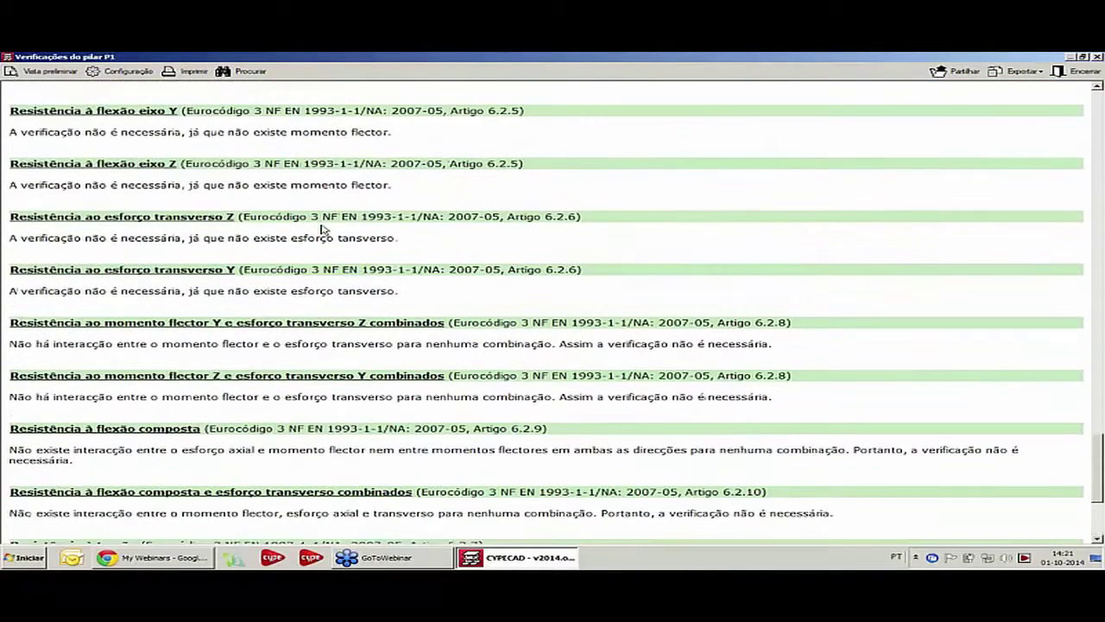
{"action": "scroll", "coordinate": [328, 221], "scroll_direction": "up", "scroll_amount": 3}
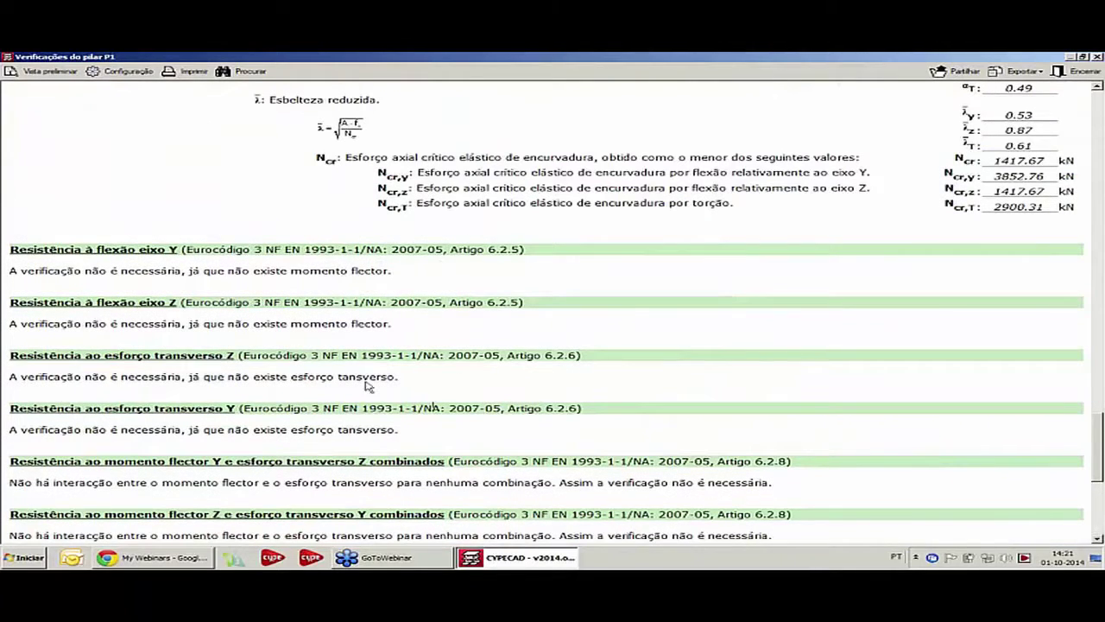
{"action": "scroll", "coordinate": [392, 252], "scroll_direction": "up", "scroll_amount": 10}
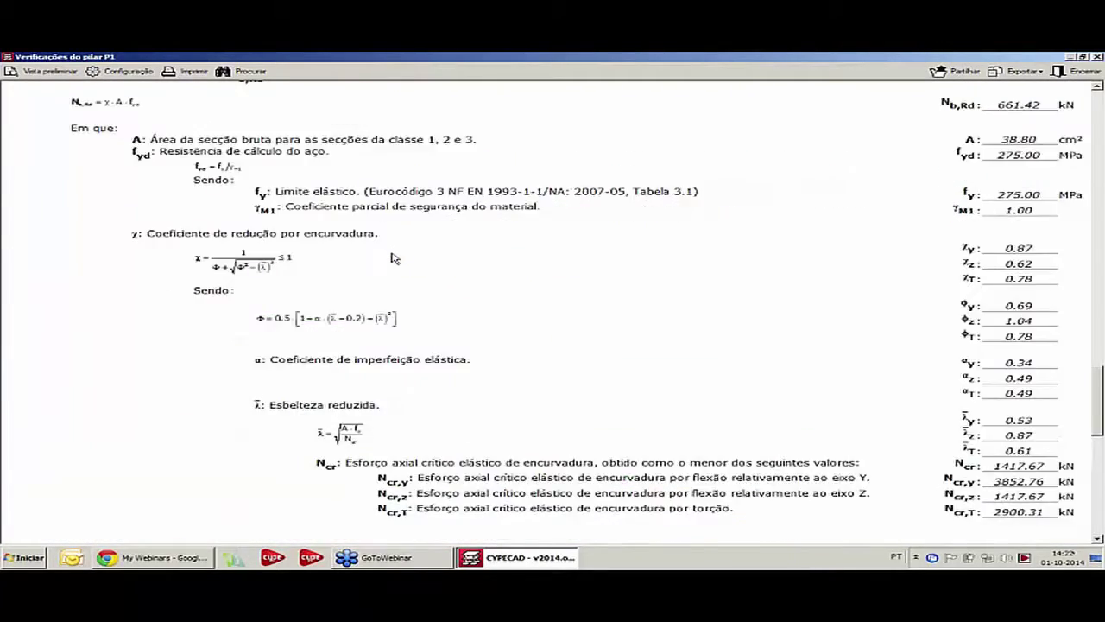
{"action": "left_click", "coordinate": [1097, 57]}
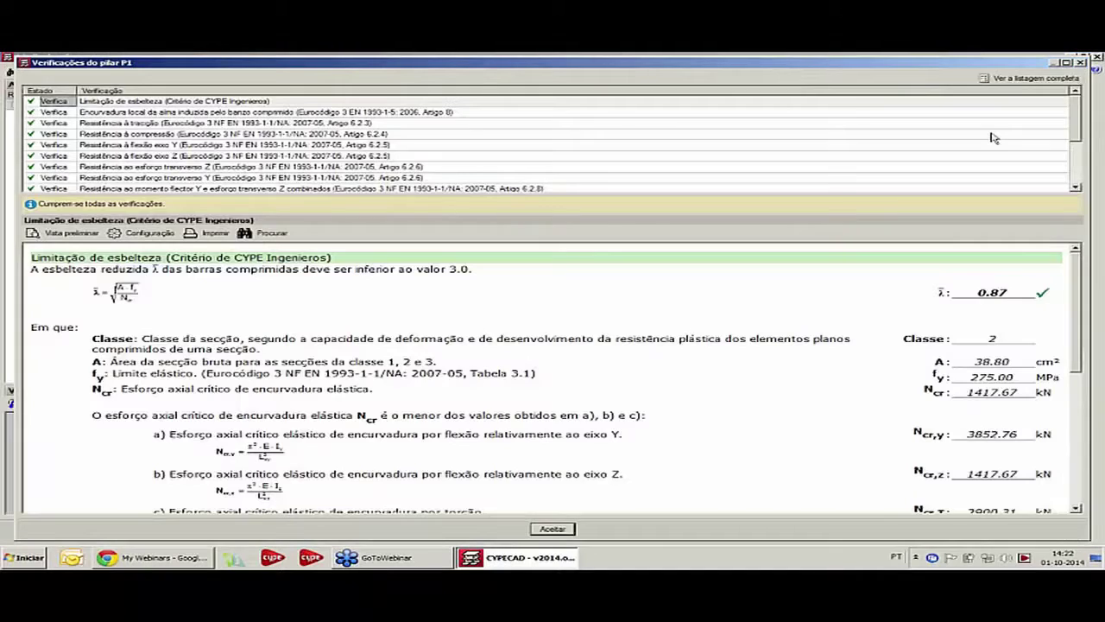
{"action": "left_click", "coordinate": [1082, 63]}
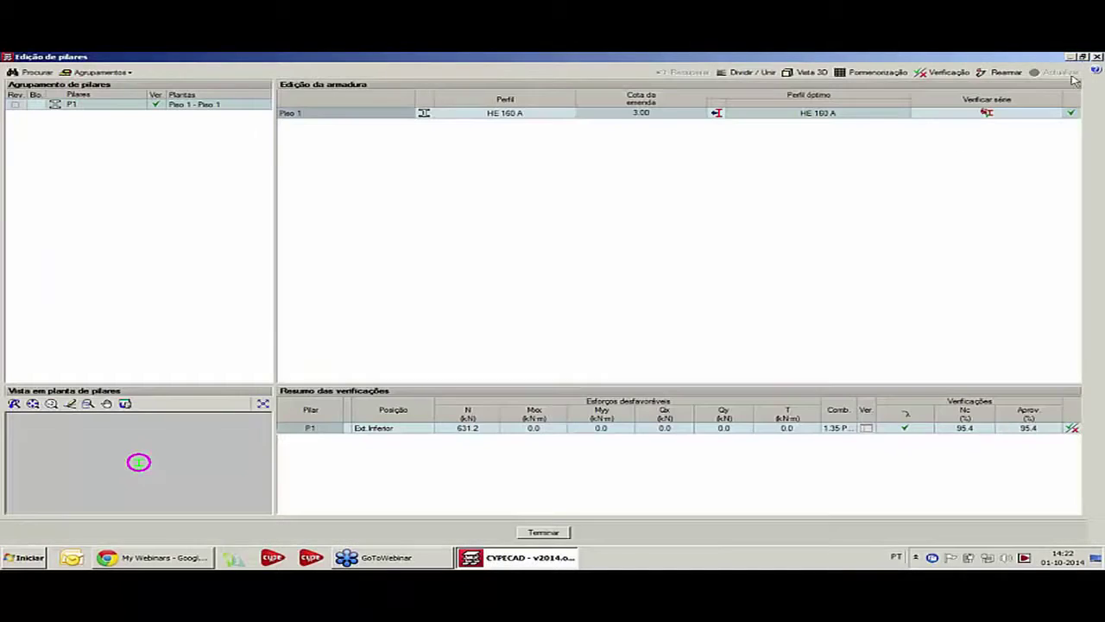
{"action": "left_click", "coordinate": [1098, 57]}
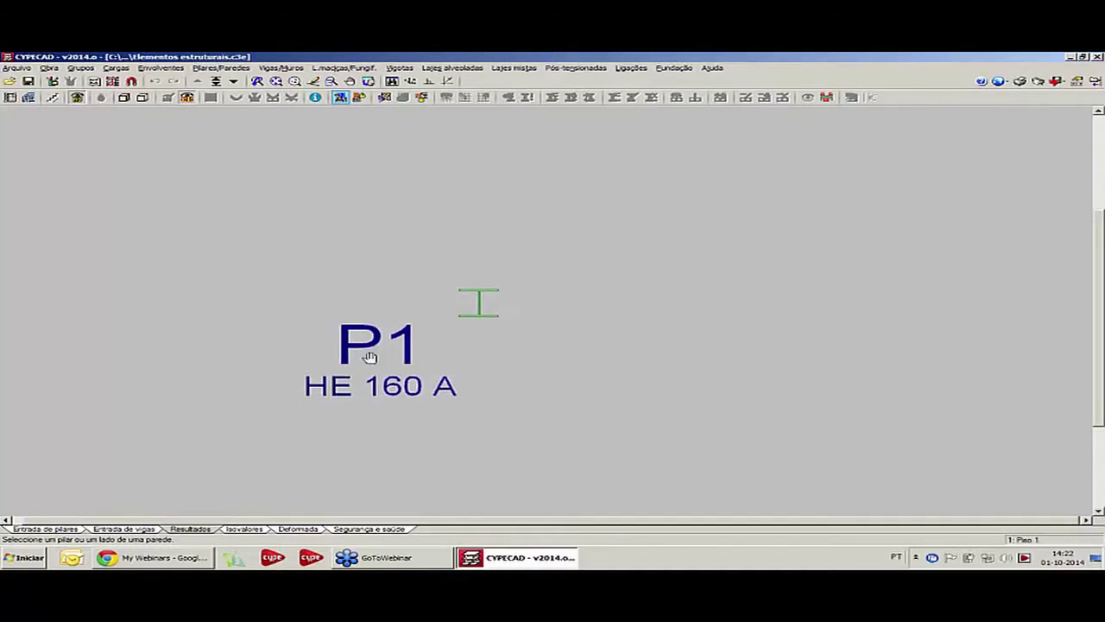
- Return to column entry and delete column P1 from the model
{"action": "left_click", "coordinate": [52, 529]}
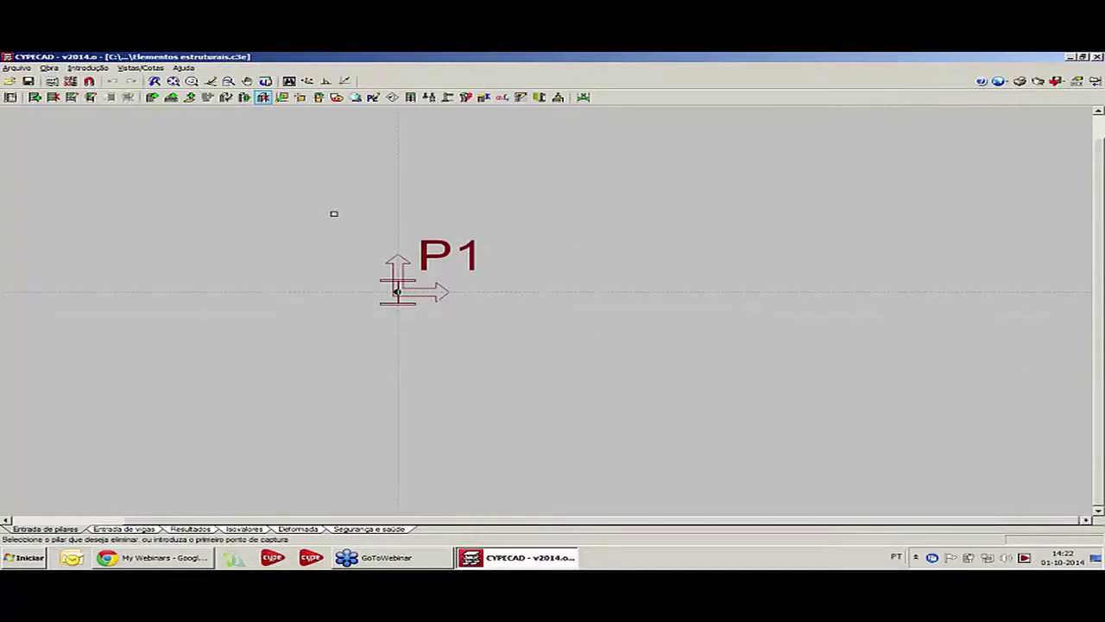
{"action": "left_click_drag", "start_coordinate": [333, 215], "coordinate": [530, 377]}
{"action": "left_click", "coordinate": [372, 343]}
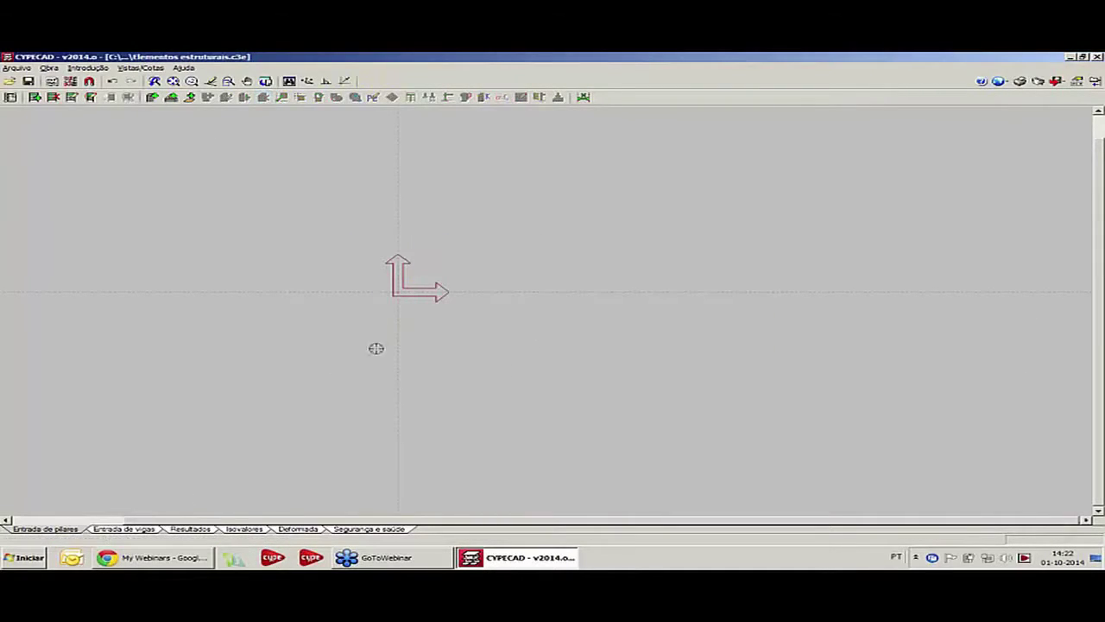
- Go to beam entry and define the current beam as a dropped concrete beam 20 cm wide and 40 cm high
{"action": "left_click", "coordinate": [148, 530]}
{"action": "left_click", "coordinate": [138, 529]}
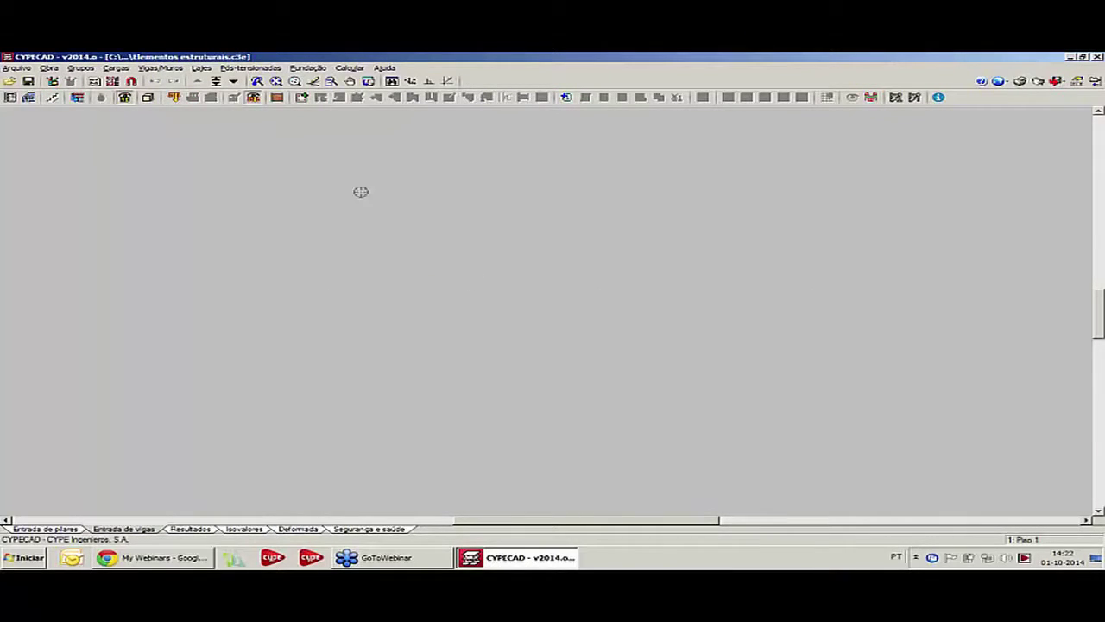
{"action": "left_click", "coordinate": [301, 98]}
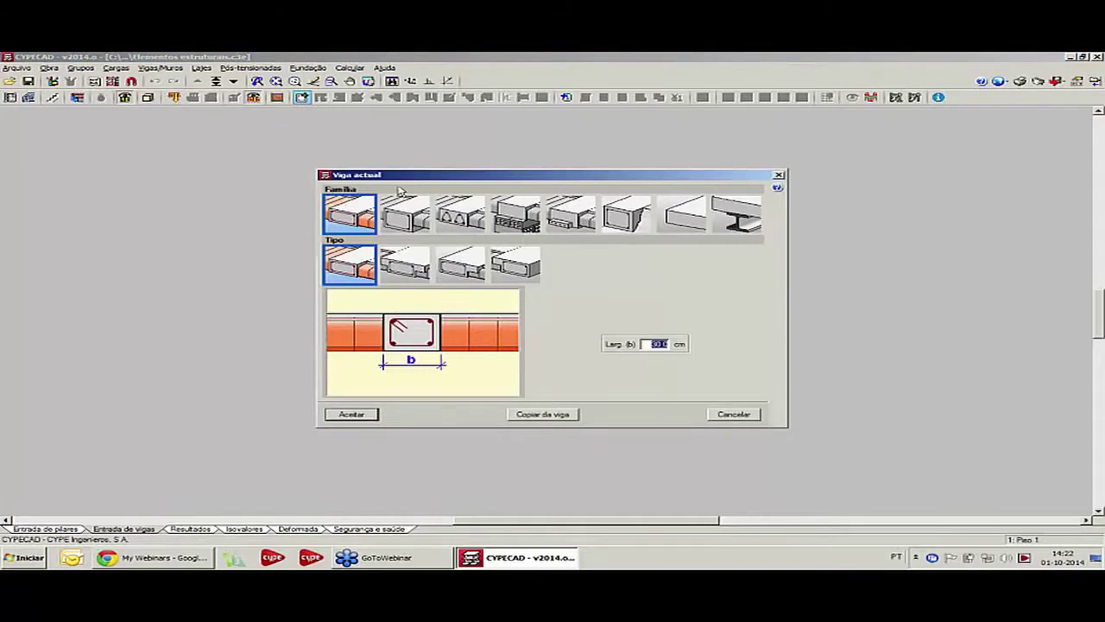
{"action": "left_click", "coordinate": [404, 213]}
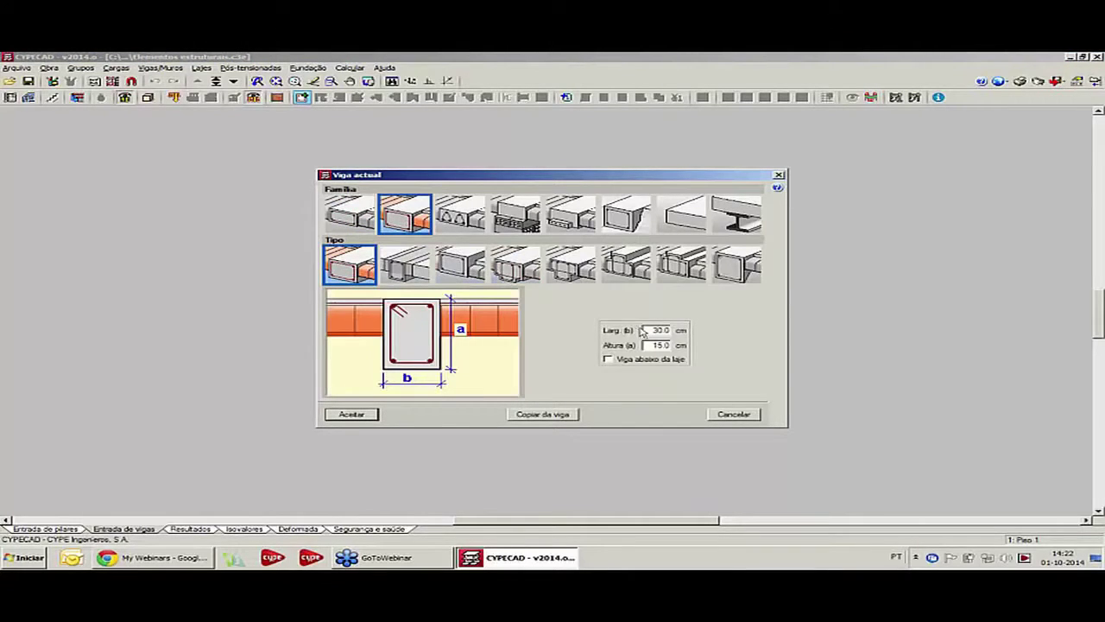
{"action": "double_click", "coordinate": [657, 330]}
{"action": "type", "text": "20.0"}
{"action": "key", "text": "Tab"}
{"action": "type", "text": "40.0"}
{"action": "left_click", "coordinate": [350, 414]}
- Draw a horizontal 20x40 beam with its end point at an X increment of 6 from the start
{"action": "left_click", "coordinate": [302, 304]}
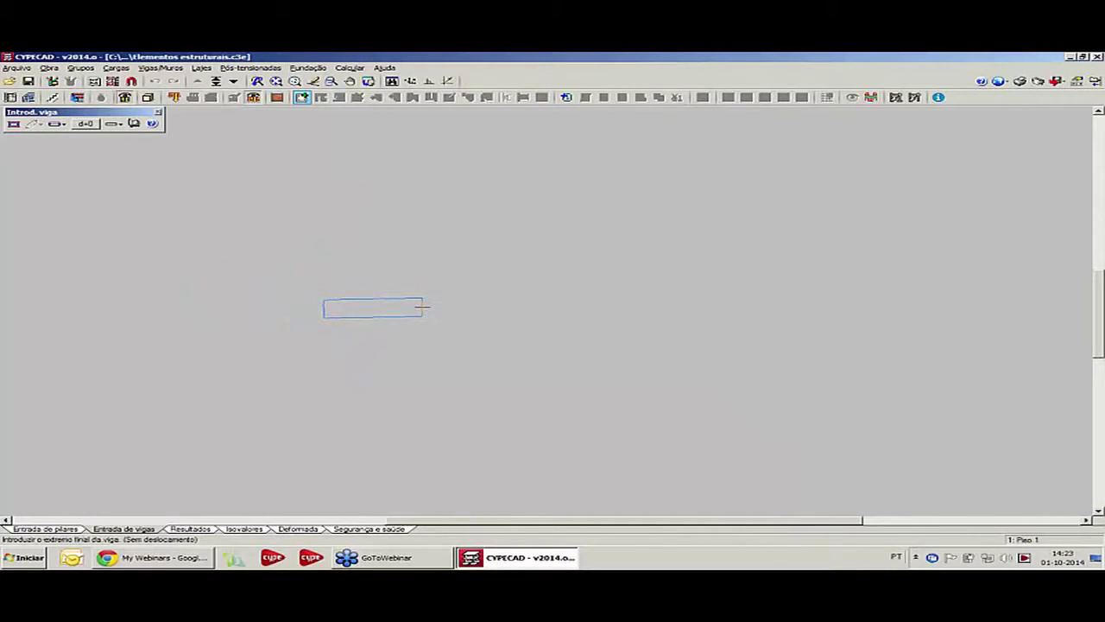
{"action": "key", "text": "space"}
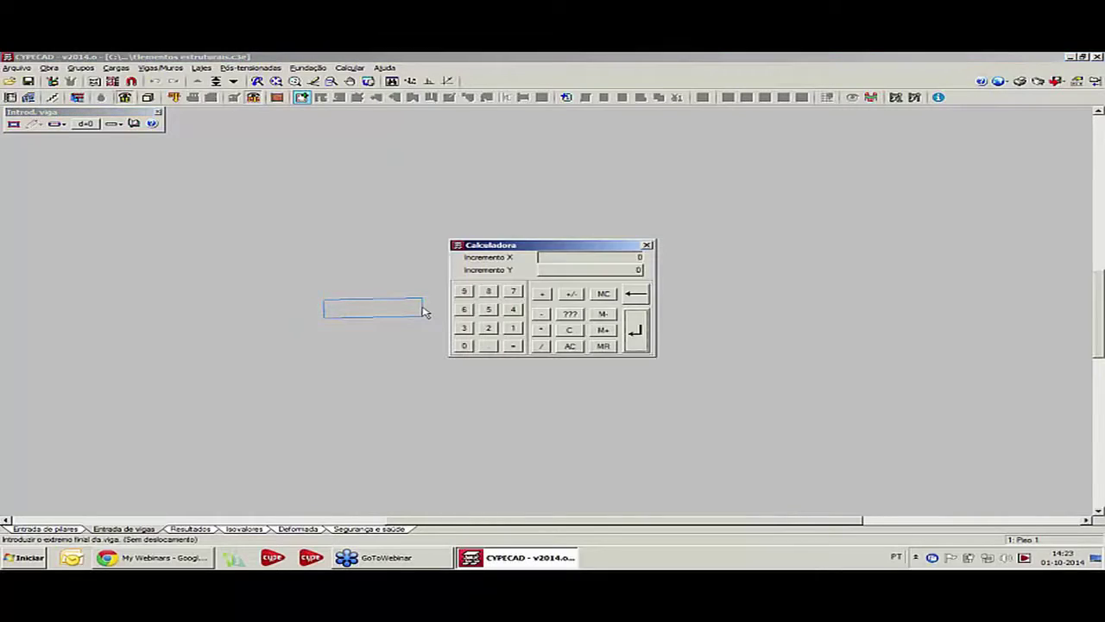
{"action": "type", "text": "6"}
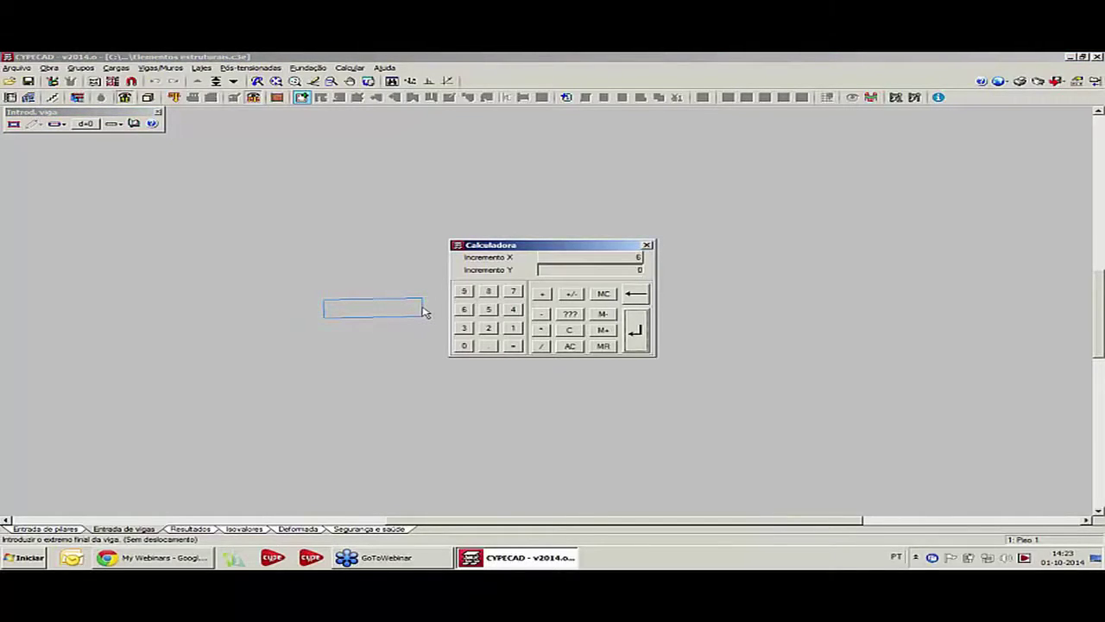
{"action": "key", "text": "Return"}
{"action": "scroll", "coordinate": [446, 308], "scroll_direction": "down", "scroll_amount": 1}
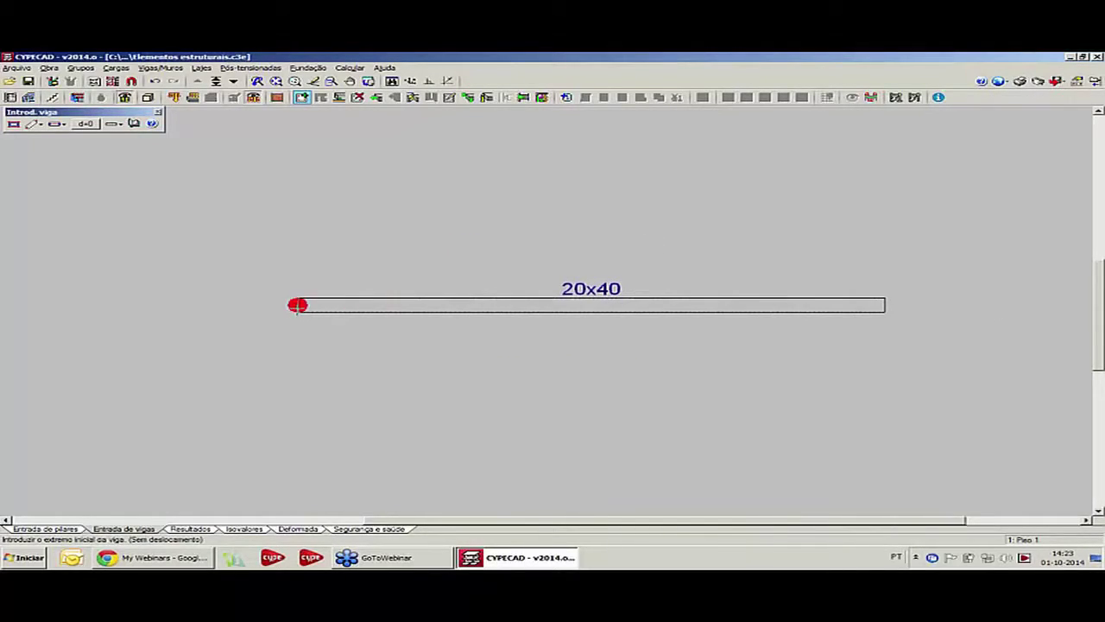
{"action": "middle_click_drag", "start_coordinate": [735, 331], "coordinate": [652, 322]}
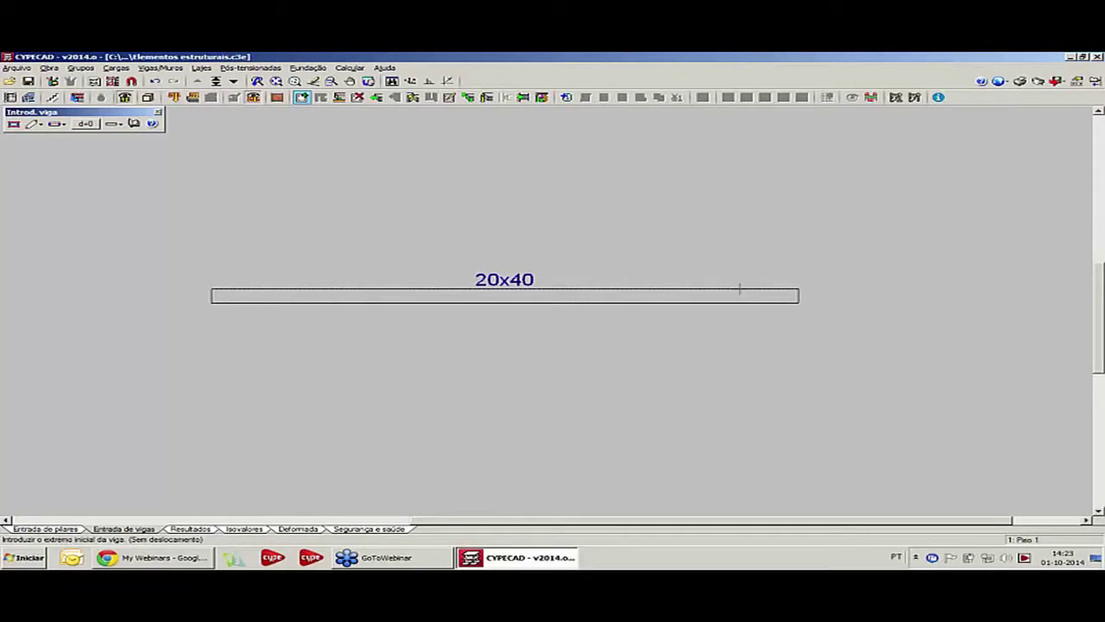
- Add 20 cm wide exterior-support beams (Vigas com vinculação exterior) running orthogonally upward in plan from both ends of the 20x40 beam
{"action": "left_click", "coordinate": [13, 124]}
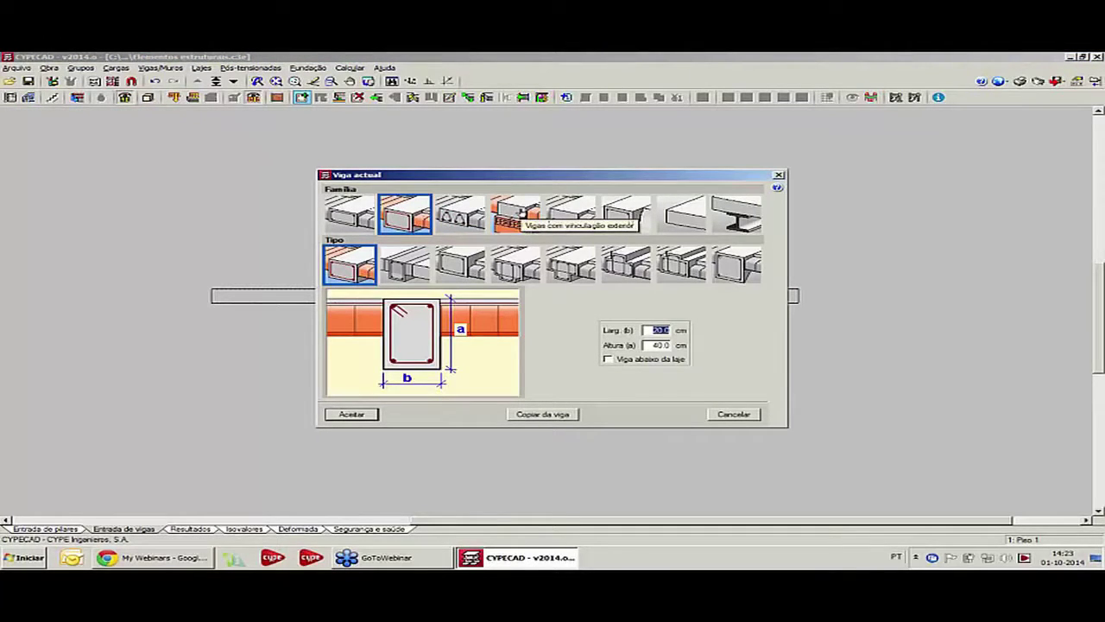
{"action": "left_click", "coordinate": [521, 211]}
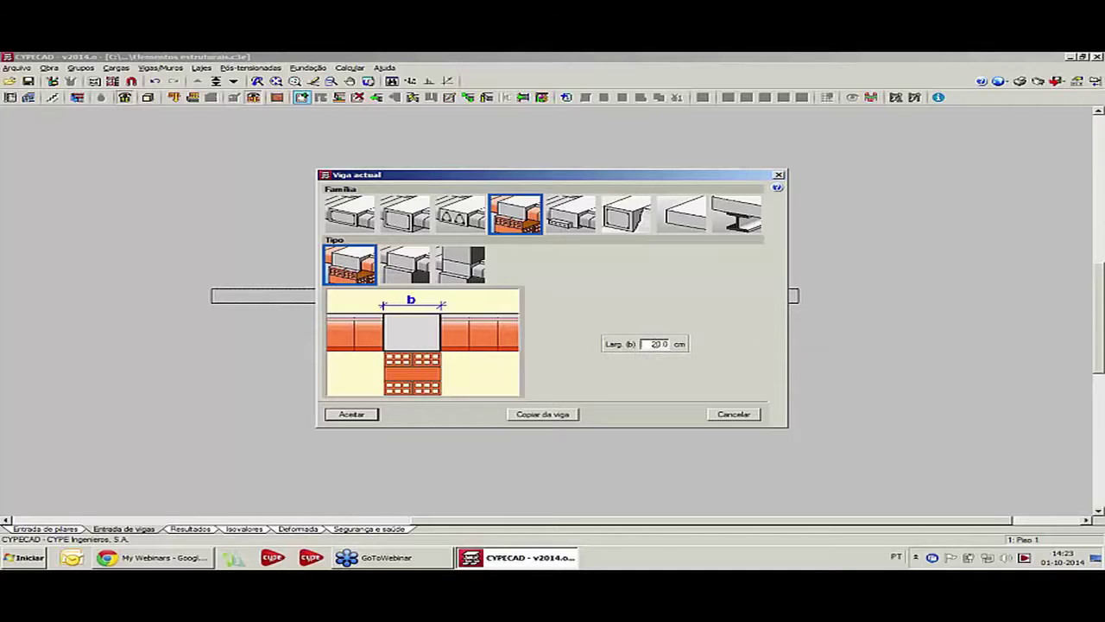
{"action": "left_click", "coordinate": [354, 414]}
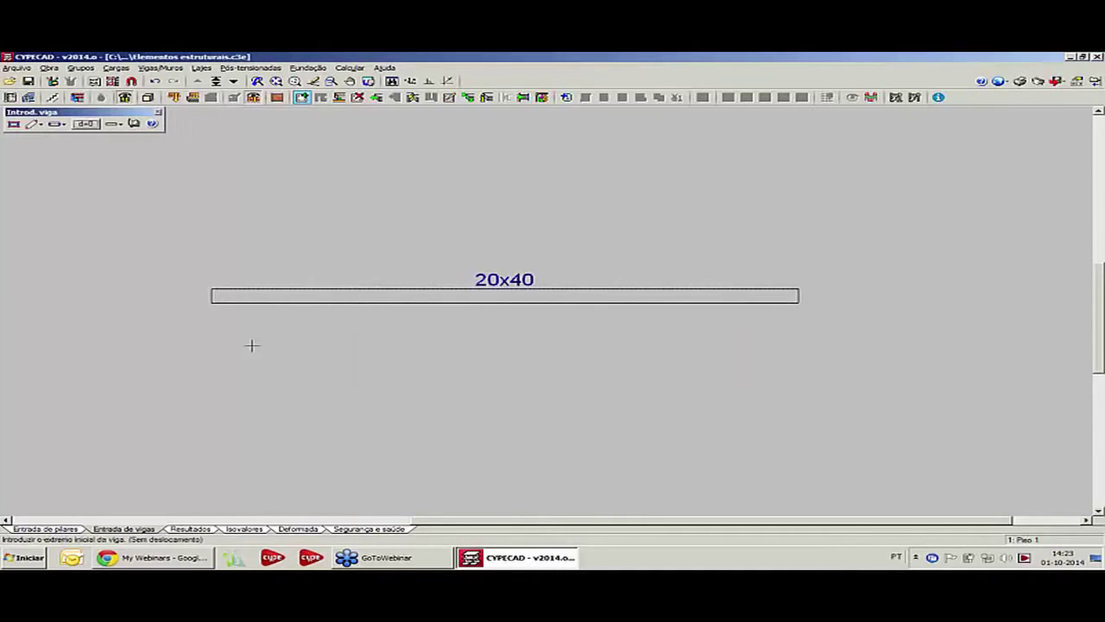
{"action": "left_click", "coordinate": [210, 295]}
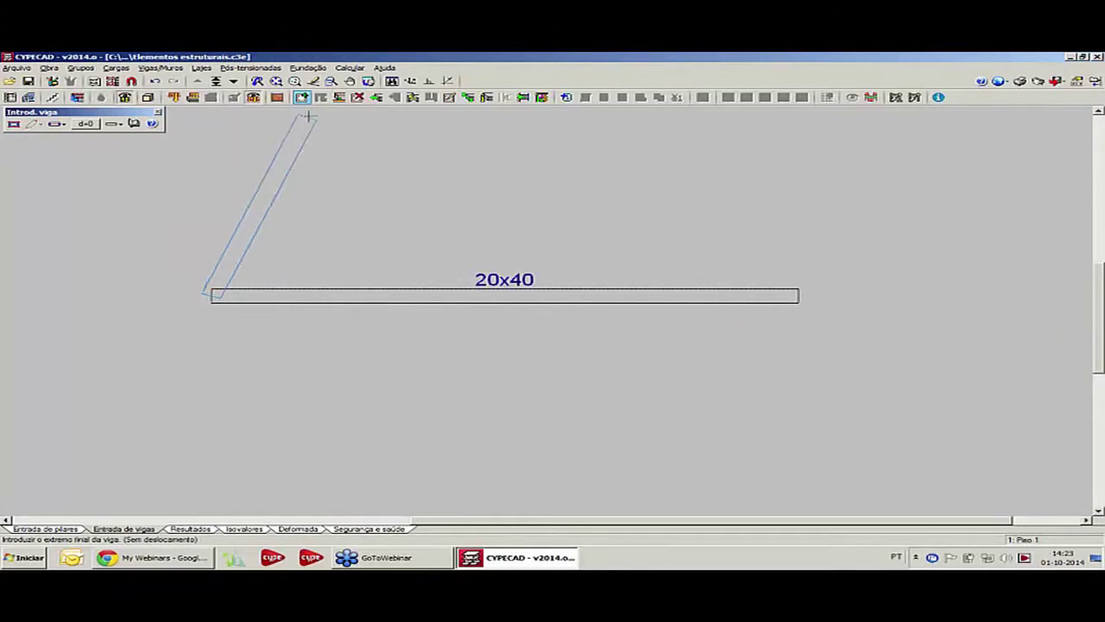
{"action": "left_click", "coordinate": [429, 82]}
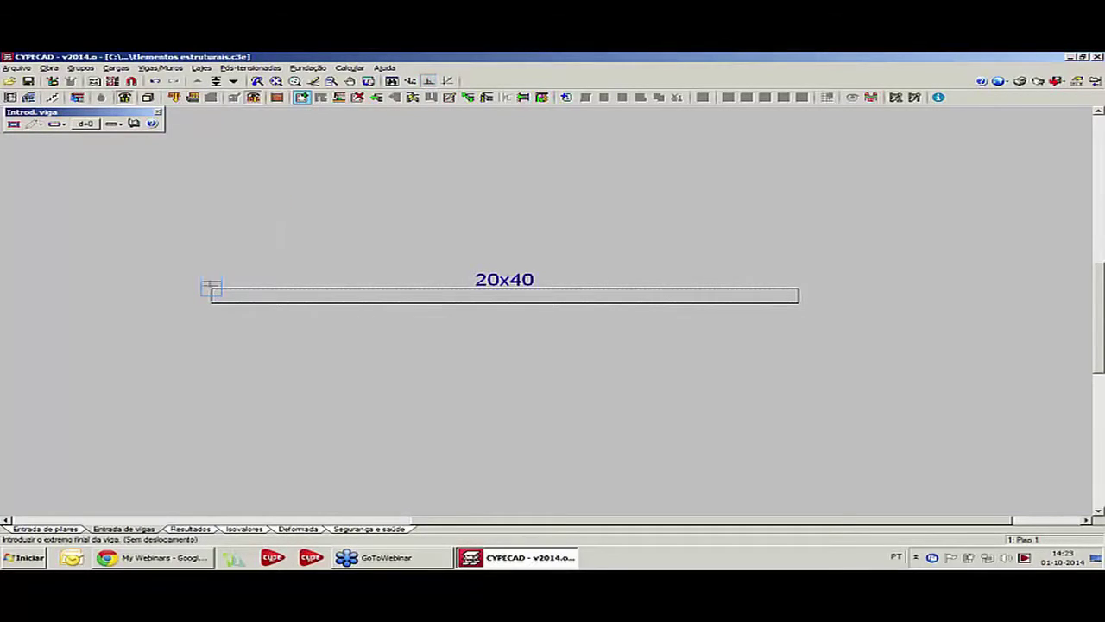
{"action": "left_click", "coordinate": [211, 230]}
{"action": "left_click", "coordinate": [797, 296]}
{"action": "left_click", "coordinate": [798, 230]}
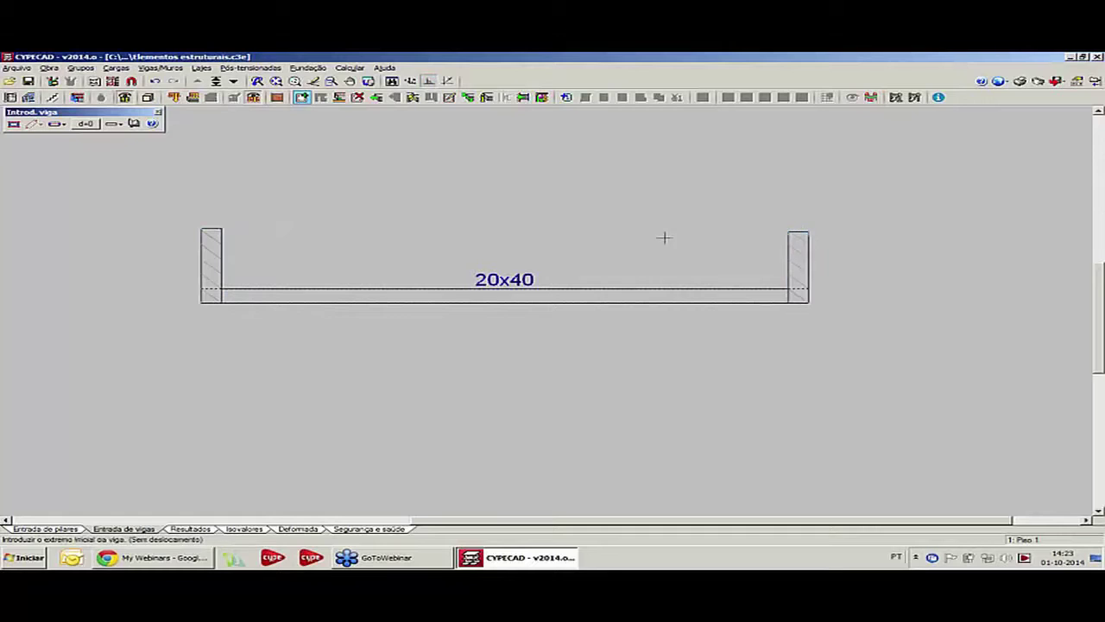
- Extend both exterior supports past the 20x40 beam to its lower side in plan
{"action": "middle_click_drag", "start_coordinate": [612, 230], "coordinate": [581, 247]}
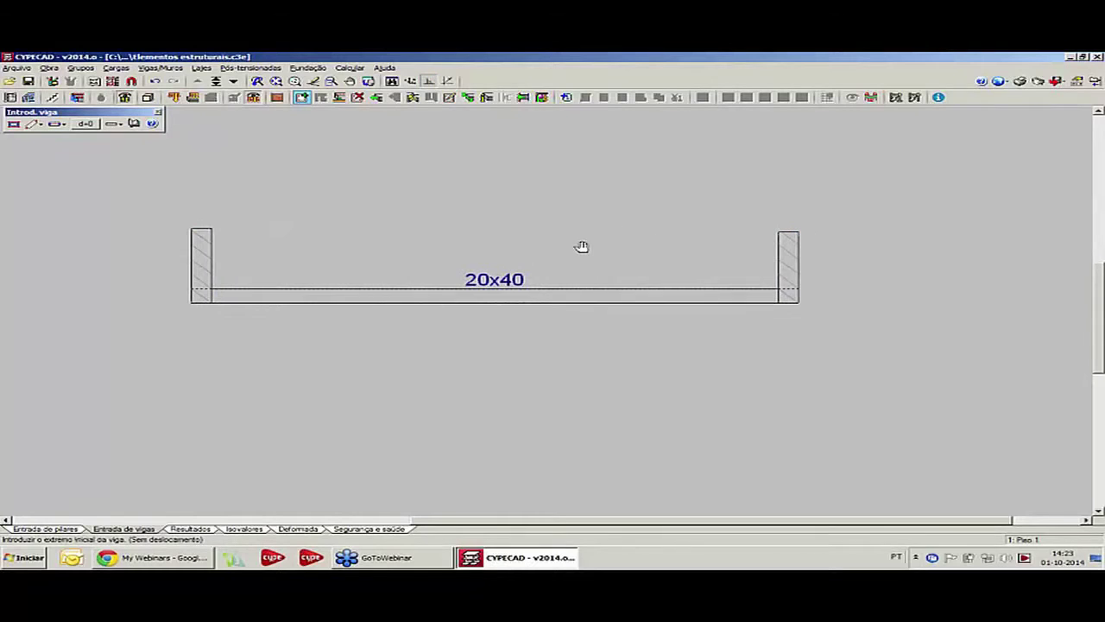
{"action": "left_click", "coordinate": [377, 97]}
{"action": "left_click", "coordinate": [490, 337]}
{"action": "left_click", "coordinate": [190, 291]}
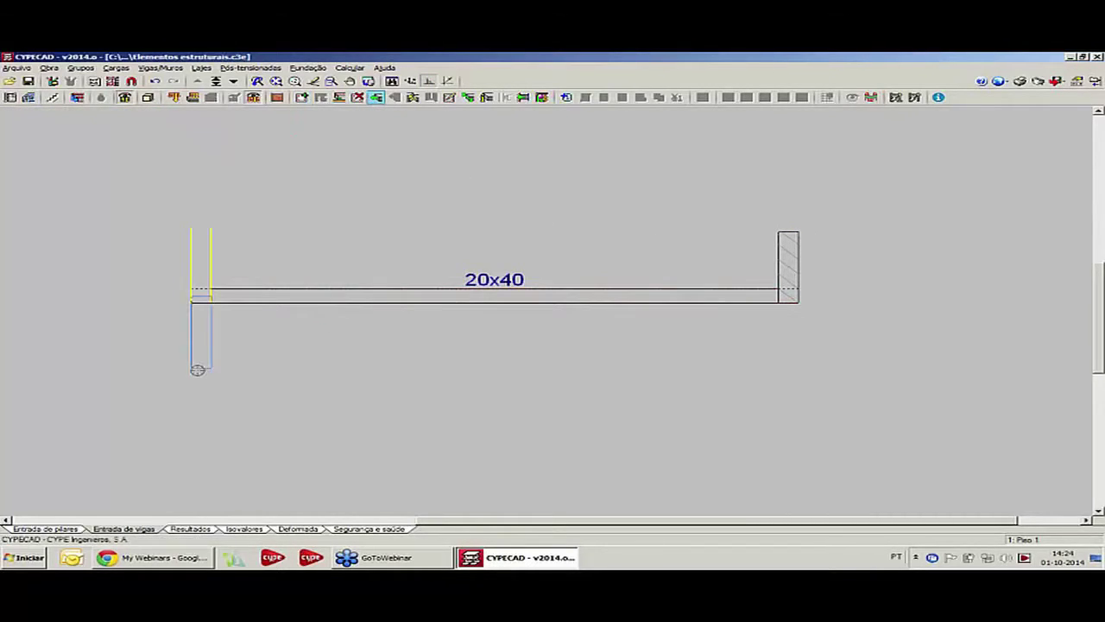
{"action": "left_click", "coordinate": [198, 371]}
{"action": "left_click", "coordinate": [788, 286]}
{"action": "left_click", "coordinate": [788, 376]}
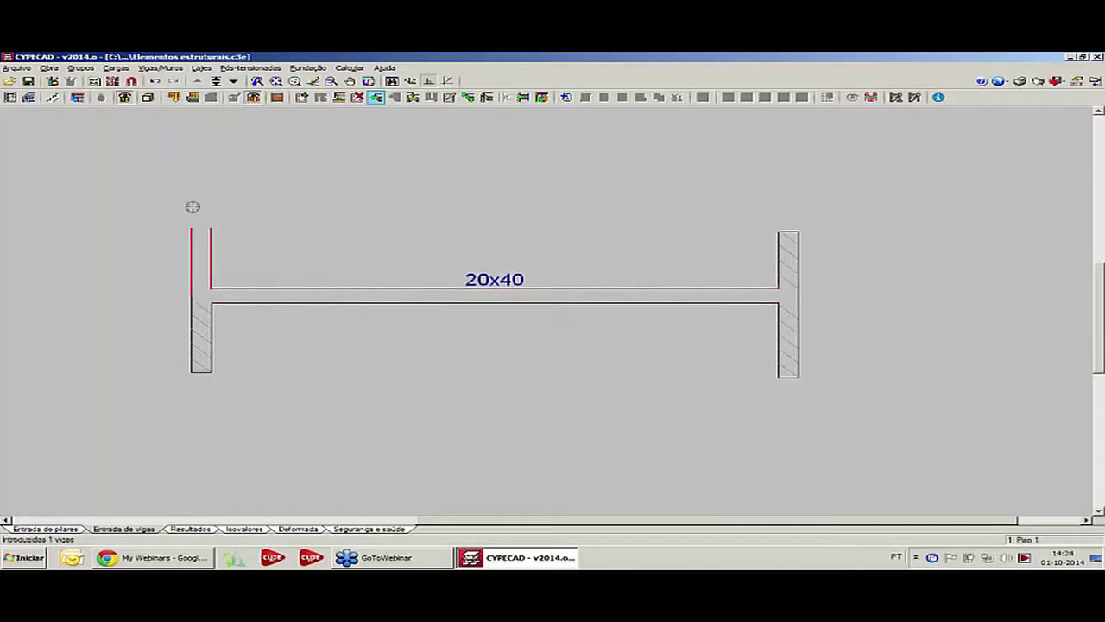
- Inspect the beam and its two end supports in the 3D model, then return to the plan
{"action": "left_click", "coordinate": [147, 98]}
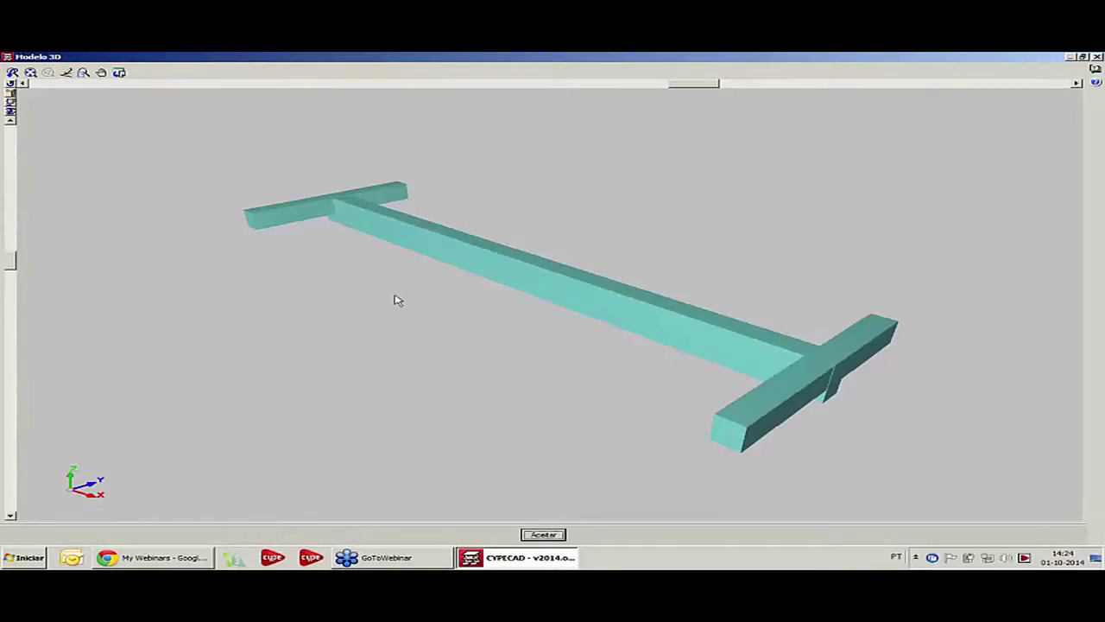
{"action": "left_click_drag", "start_coordinate": [395, 299], "coordinate": [535, 268]}
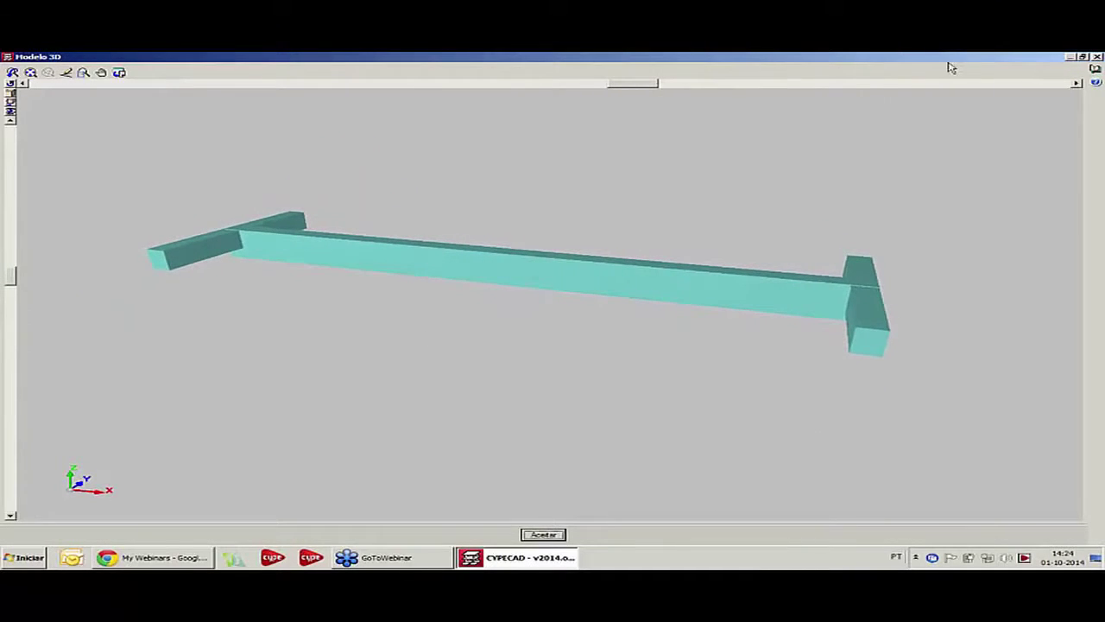
{"action": "left_click", "coordinate": [1097, 56]}
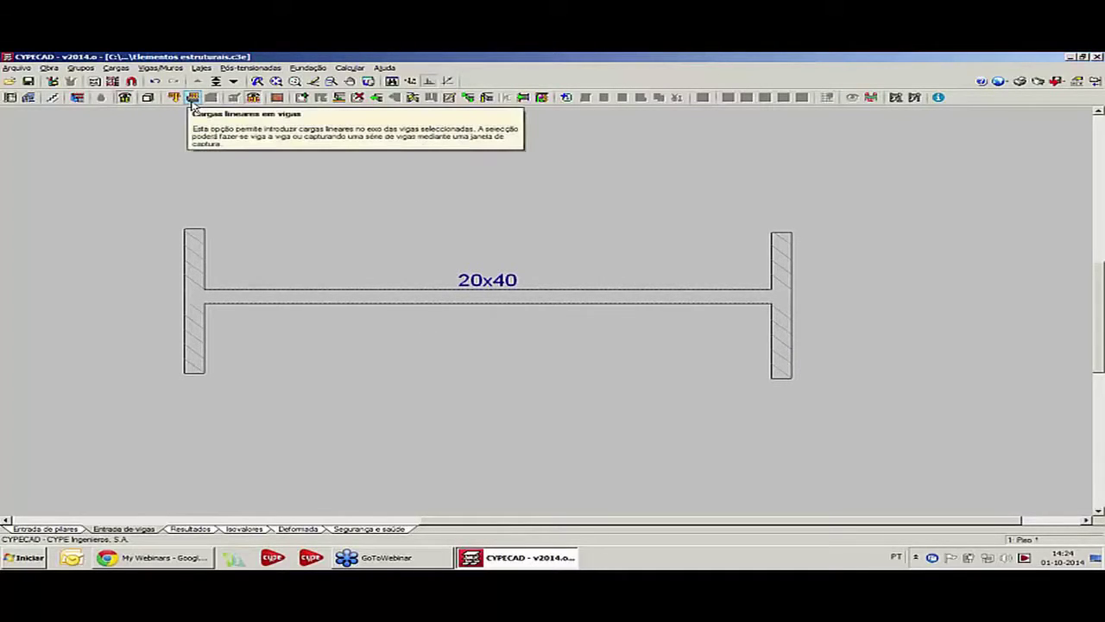
- Apply a 6 kN/m linear load under the Revestimentos e paredes hypothesis to the 20x40 beam
{"action": "left_click", "coordinate": [192, 97]}
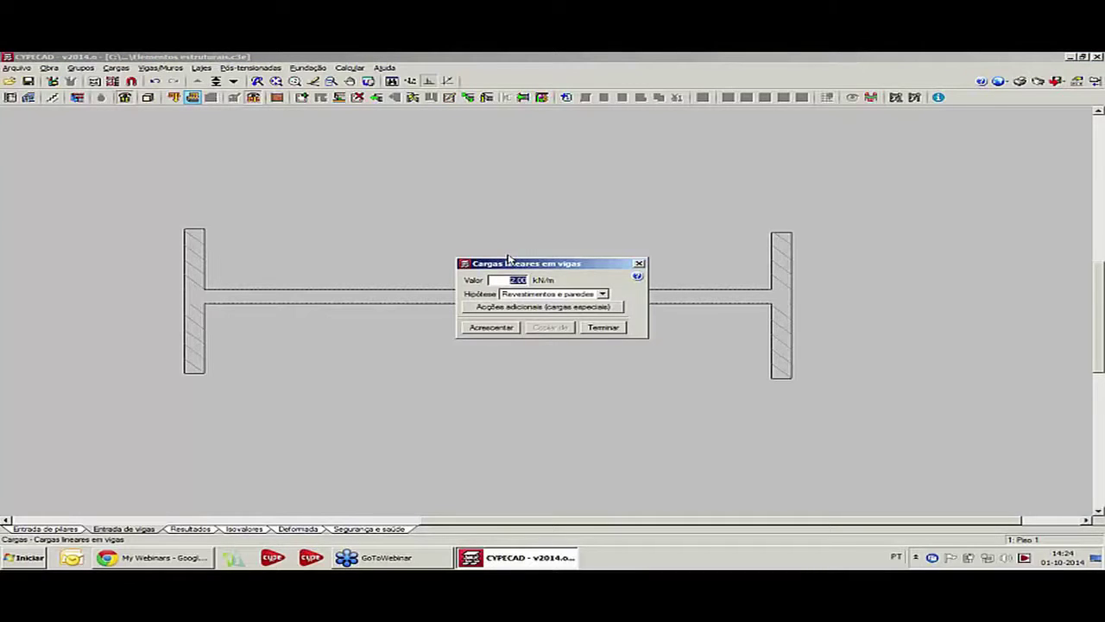
{"action": "type", "text": "6"}
{"action": "left_click", "coordinate": [500, 327]}
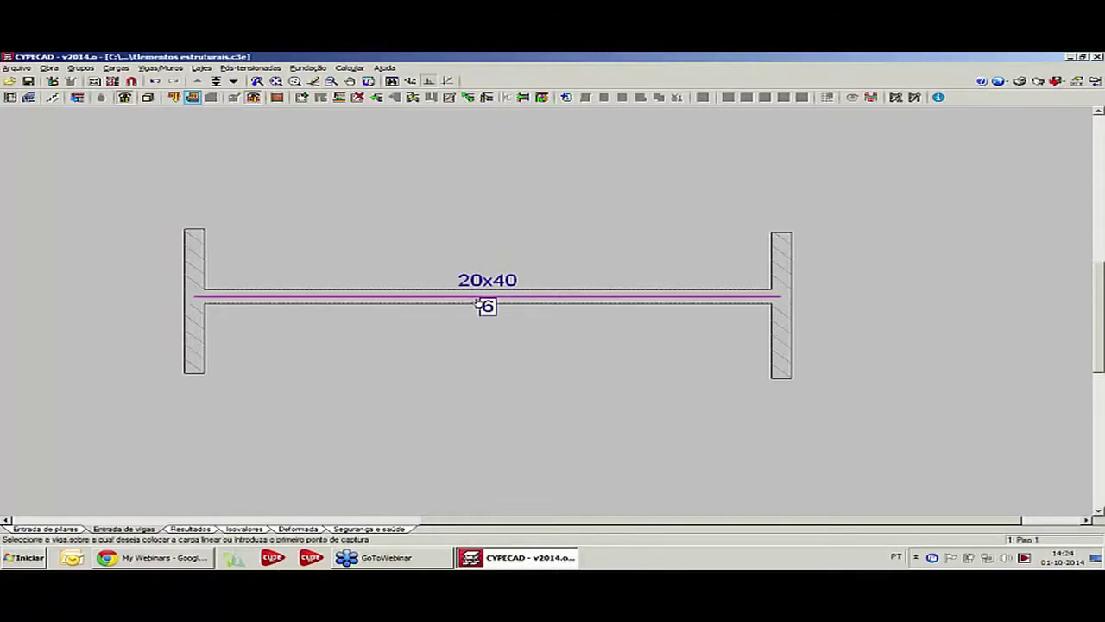
{"action": "left_click", "coordinate": [477, 304]}
- Add a 4 kN/m linear load under the Sobrecarga hypothesis to the same beam
{"action": "right_click", "coordinate": [435, 228]}
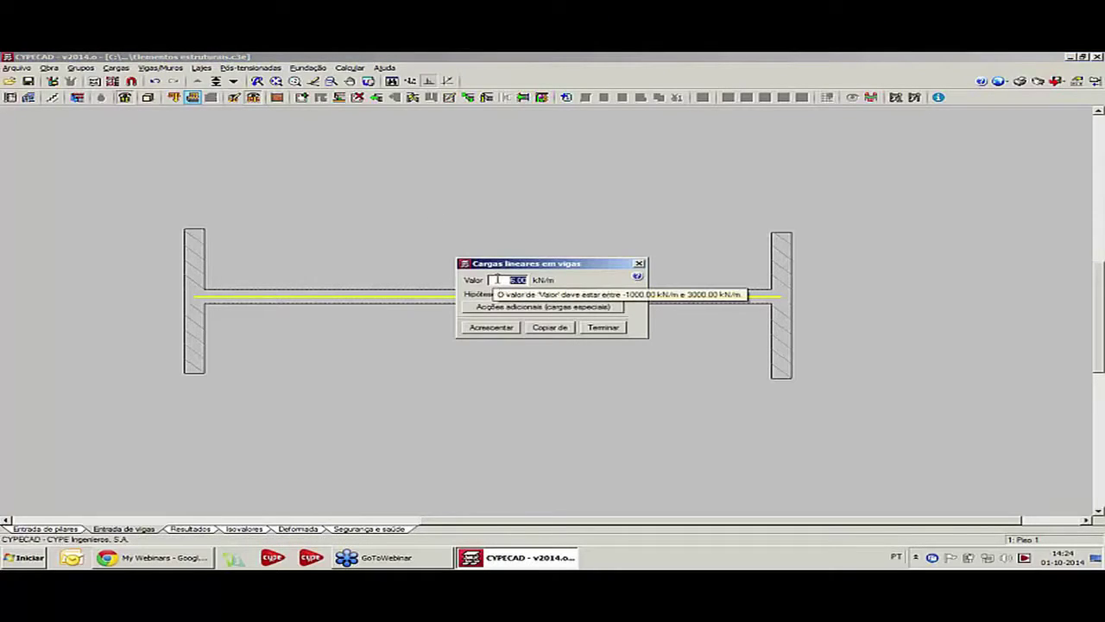
{"action": "type", "text": "4"}
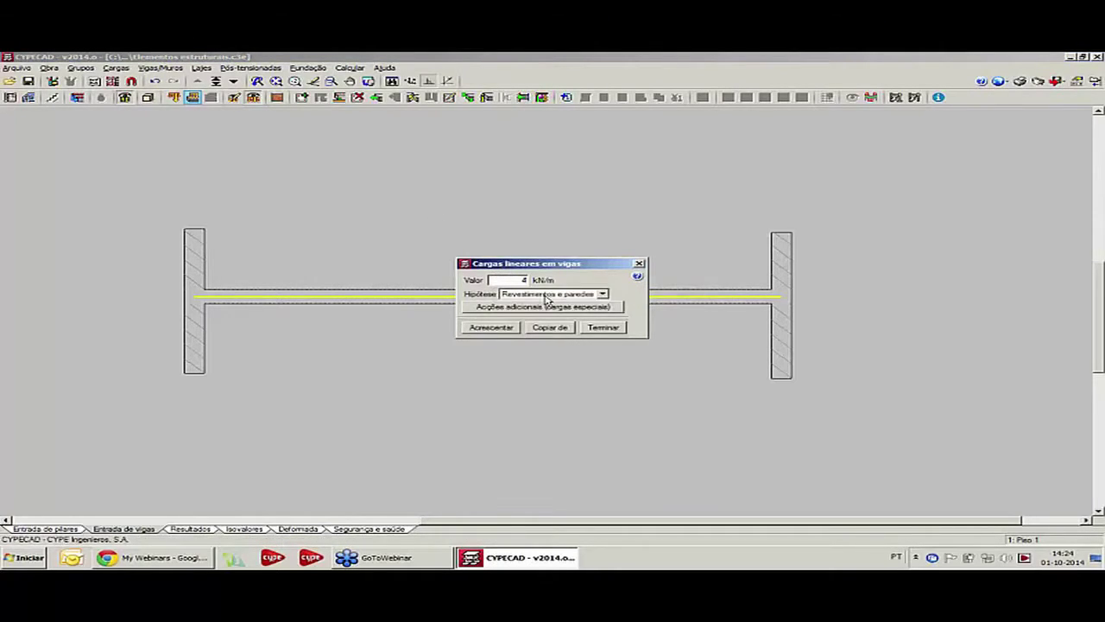
{"action": "left_click", "coordinate": [547, 295]}
{"action": "left_click", "coordinate": [534, 320]}
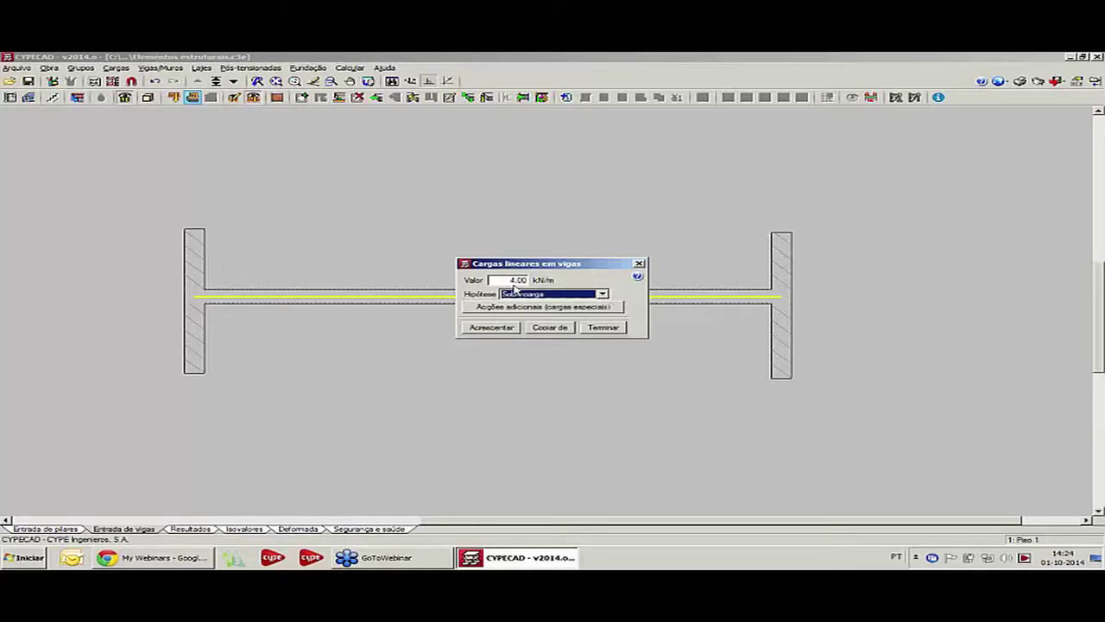
{"action": "left_click", "coordinate": [485, 329]}
{"action": "left_click", "coordinate": [459, 305]}
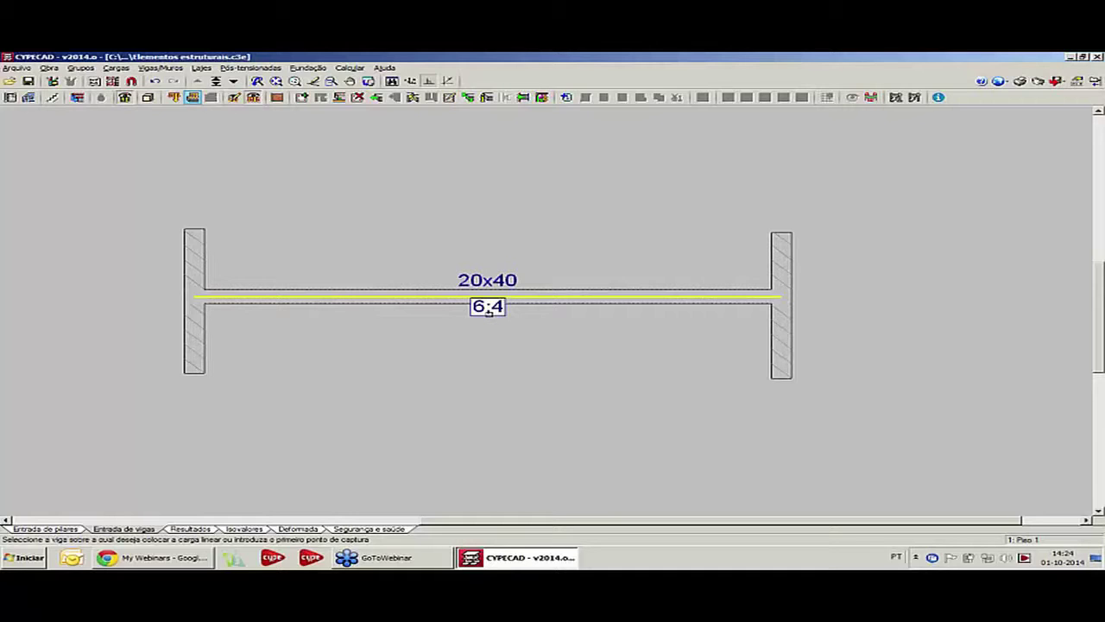
{"action": "middle_click_drag", "start_coordinate": [473, 297], "coordinate": [442, 289]}
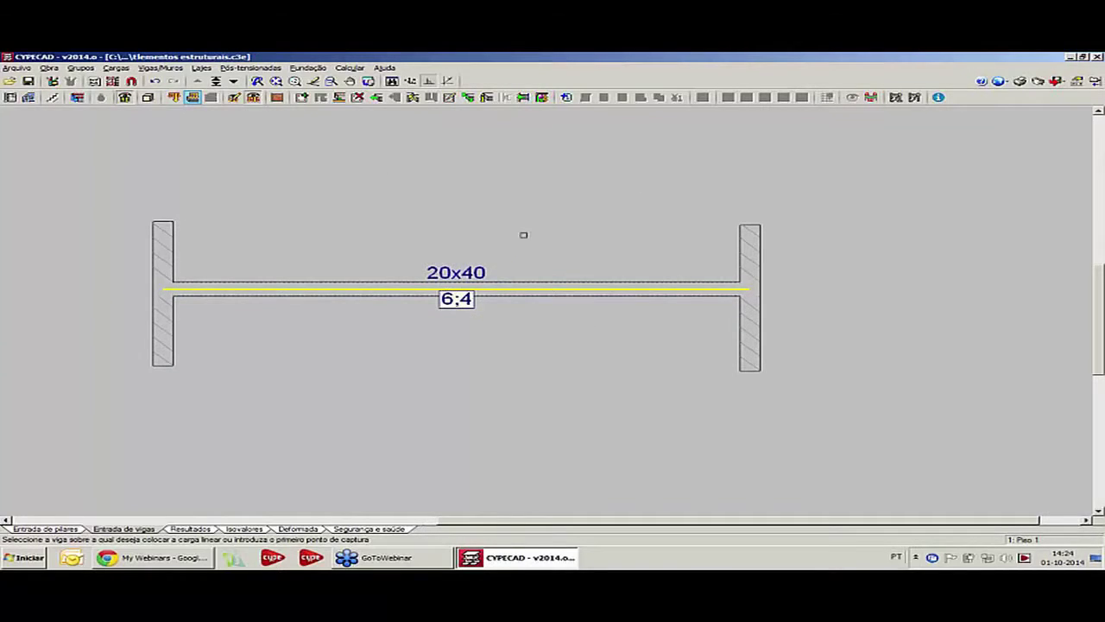
- Calculate the structure without dimensioning the foundation and open the 20x40 beam's error list in the results
{"action": "left_click", "coordinate": [350, 67]}
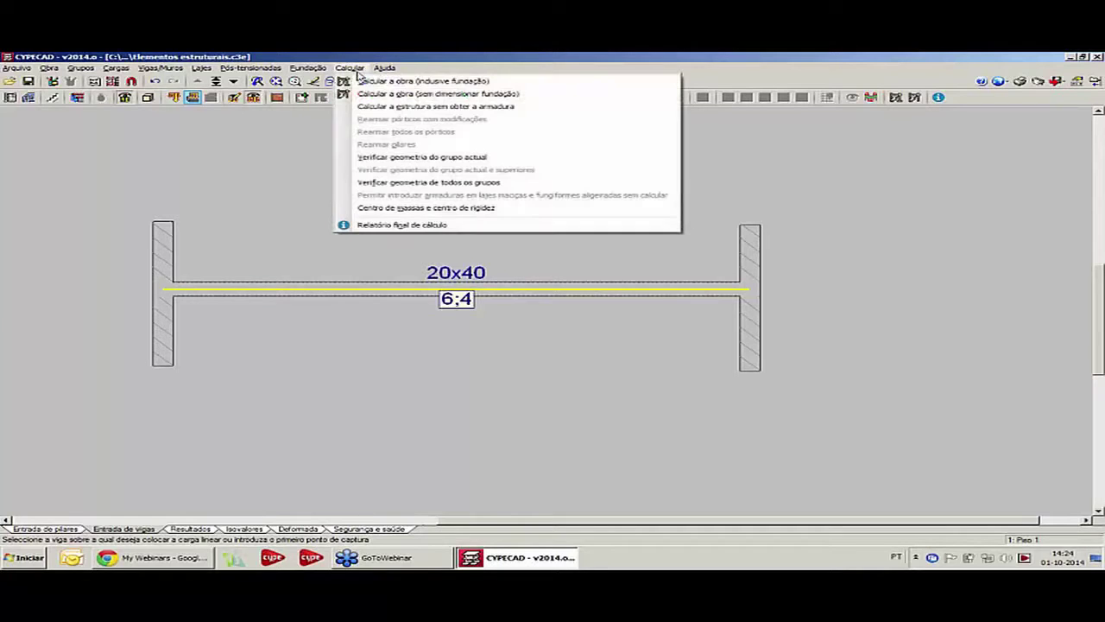
{"action": "left_click", "coordinate": [393, 95]}
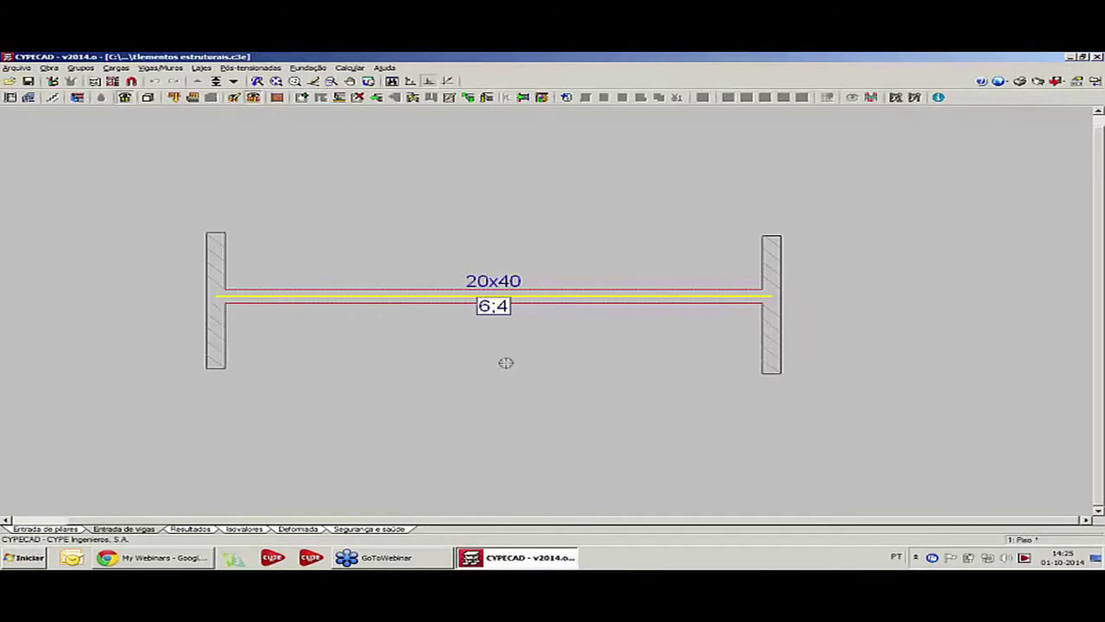
{"action": "left_click", "coordinate": [190, 528]}
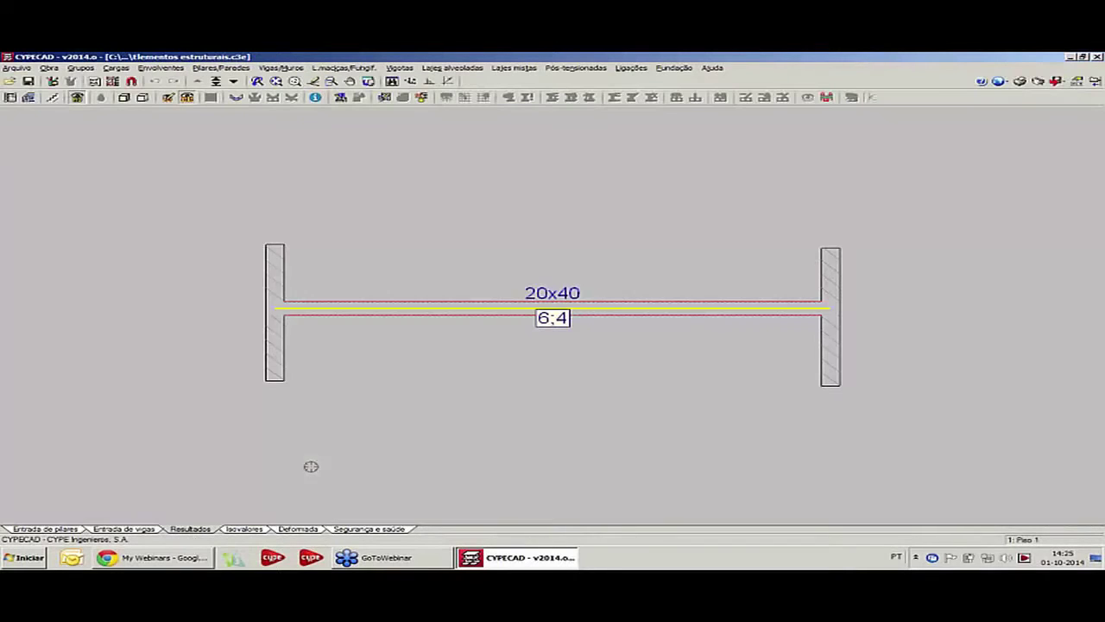
{"action": "left_click", "coordinate": [280, 68]}
{"action": "left_click", "coordinate": [305, 83]}
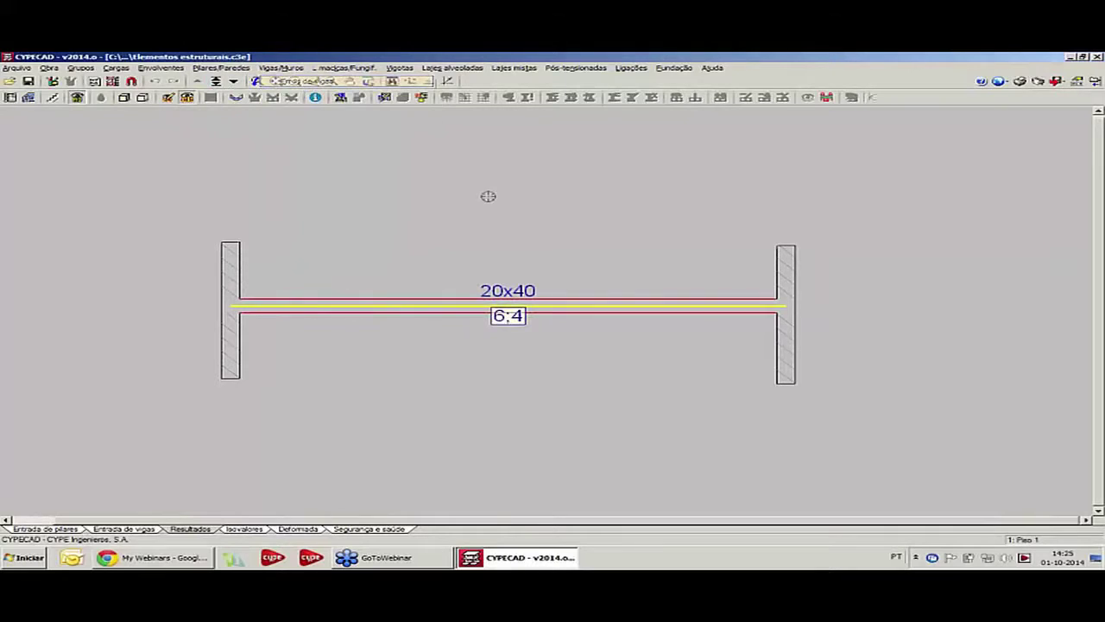
{"action": "left_click", "coordinate": [500, 303]}
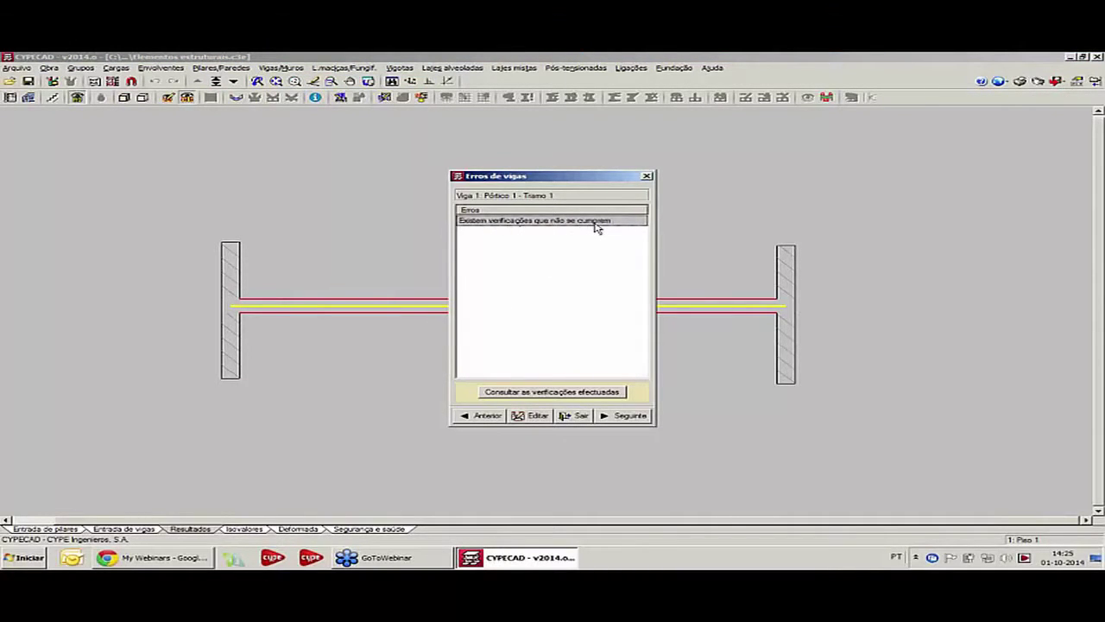
- Review the 20x40 beam's resistance, cracking and deflection verifications, then close the report and the error list
{"action": "left_click", "coordinate": [551, 393]}
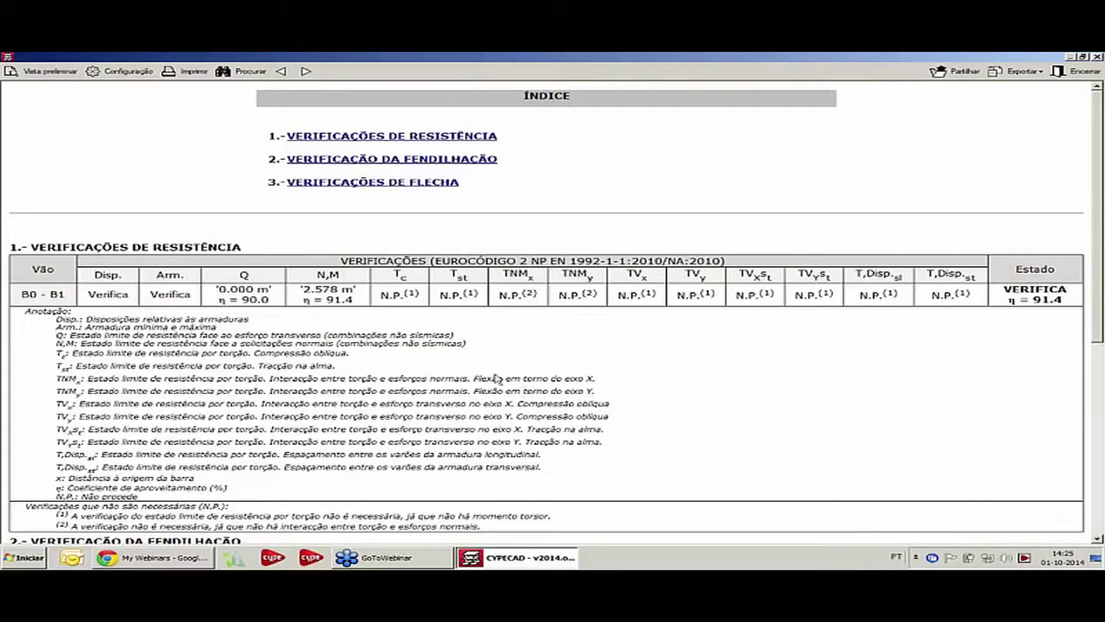
{"action": "scroll", "coordinate": [497, 378], "scroll_direction": "down", "scroll_amount": 8}
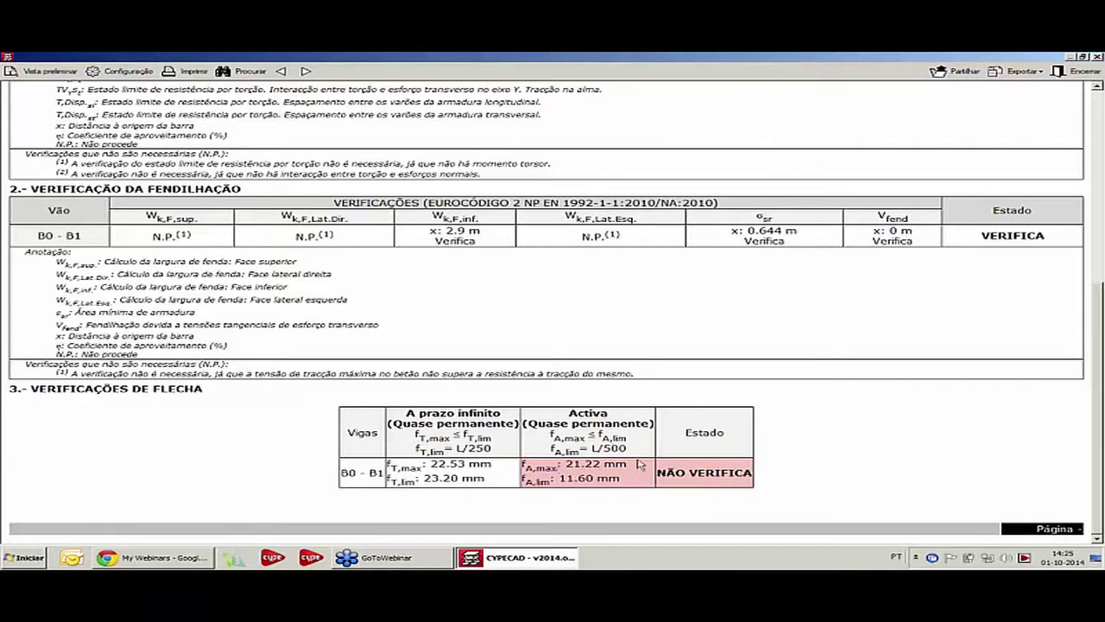
{"action": "left_click", "coordinate": [1095, 57]}
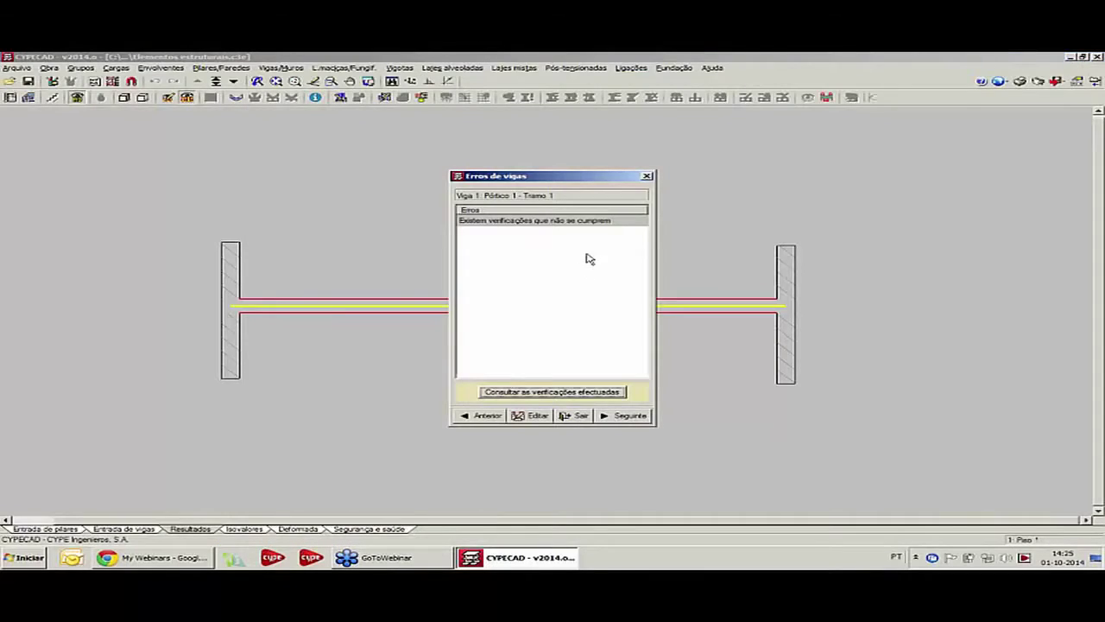
{"action": "left_click", "coordinate": [647, 176]}
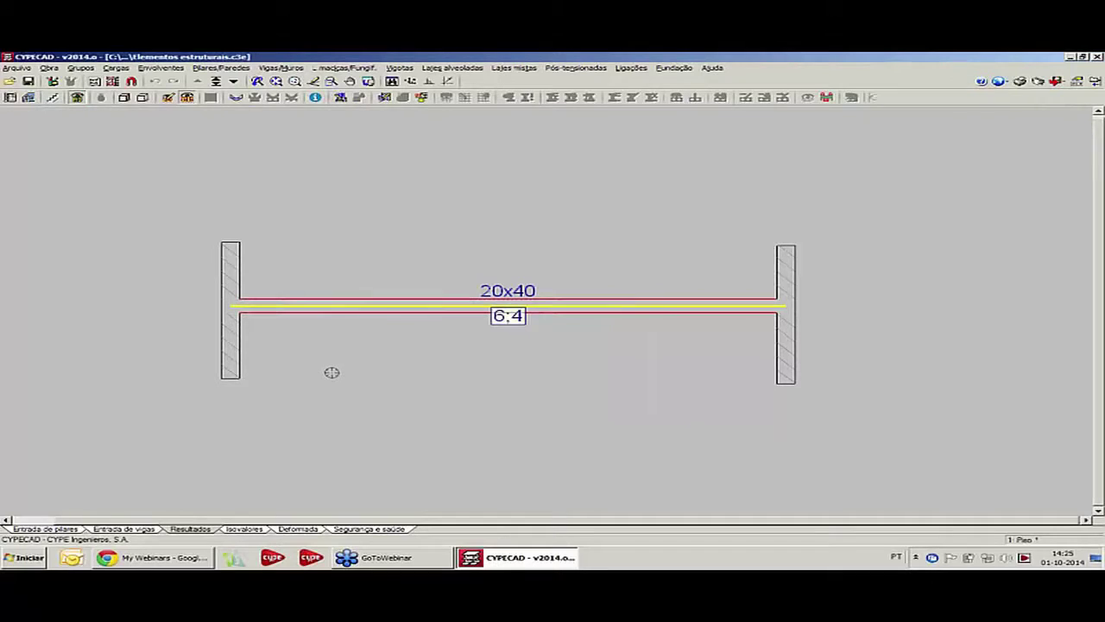
- Return to beam input and set the beam's section to 25 cm wide and 65 cm high
{"action": "left_click", "coordinate": [144, 530]}
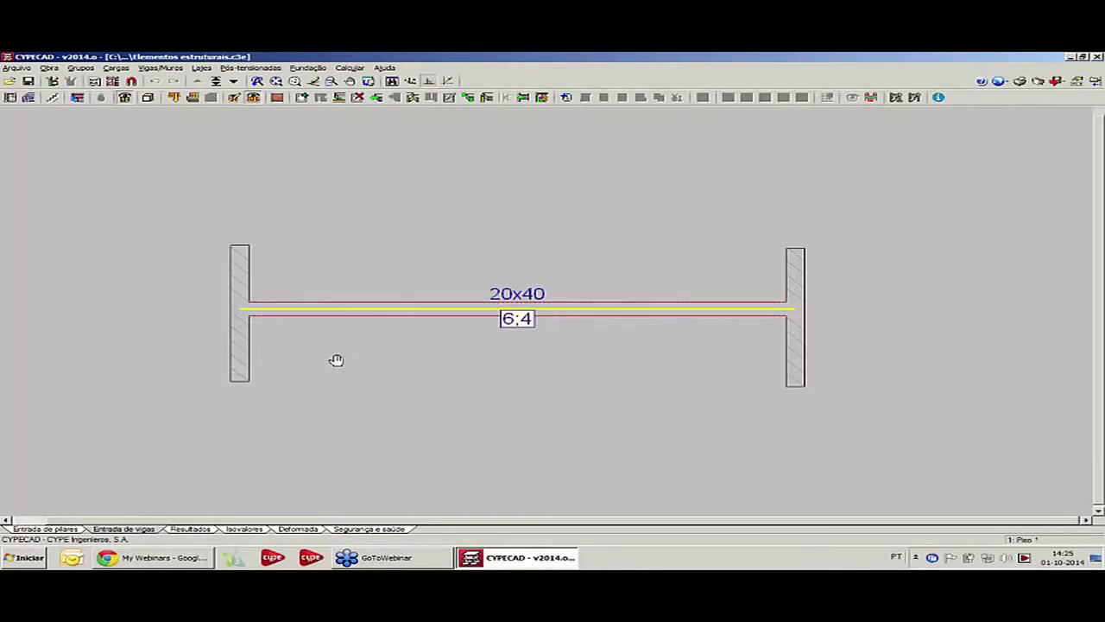
{"action": "left_click", "coordinate": [448, 97]}
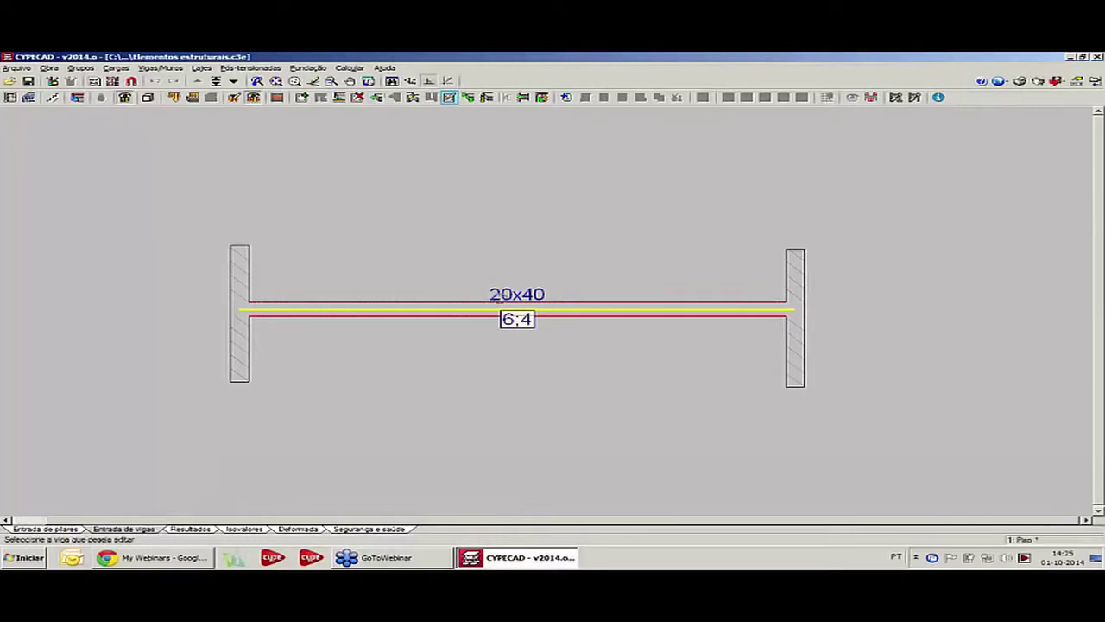
{"action": "left_click", "coordinate": [501, 310]}
{"action": "type", "text": "25"}
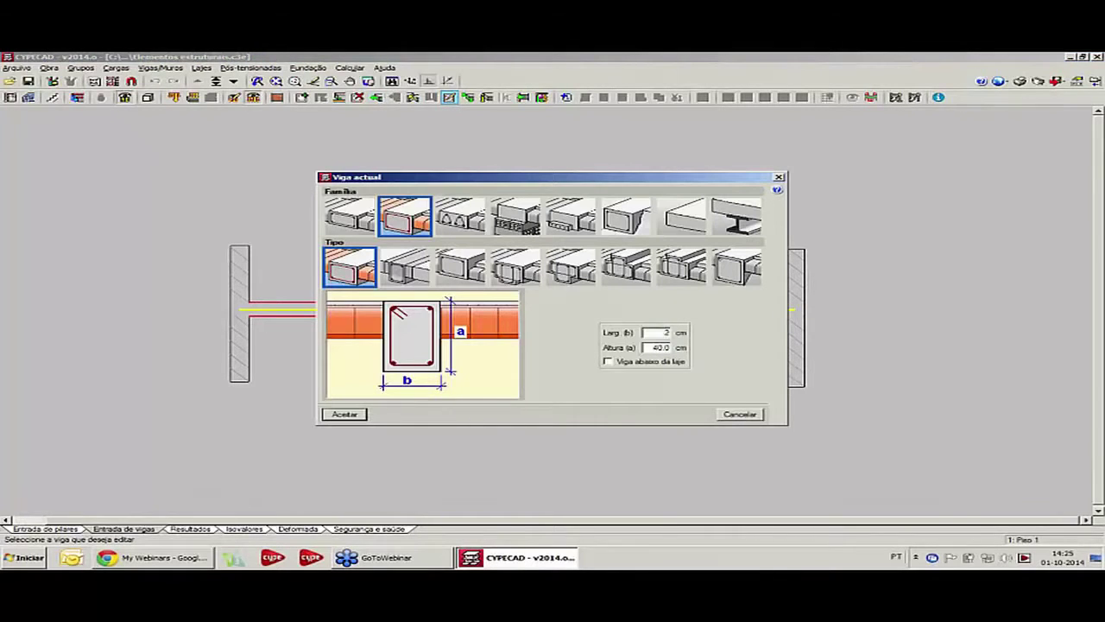
{"action": "key", "text": "Tab"}
{"action": "type", "text": "65"}
{"action": "left_click", "coordinate": [345, 415]}
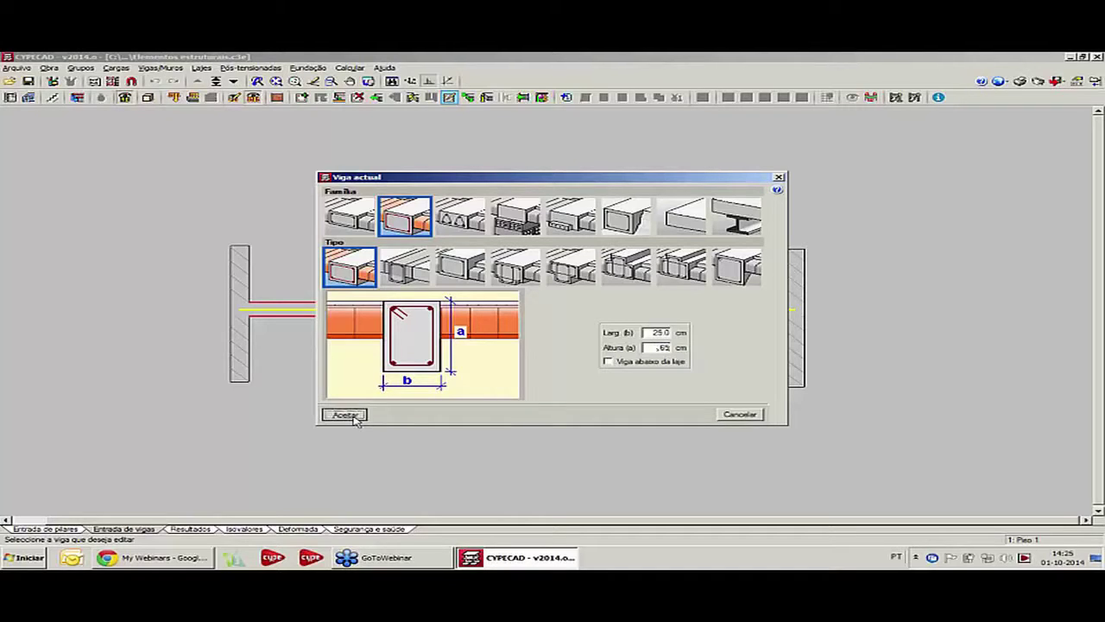
- Recalculate the structure without dimensioning the foundation and close the calculation error report
{"action": "left_click", "coordinate": [350, 68]}
{"action": "left_click", "coordinate": [377, 95]}
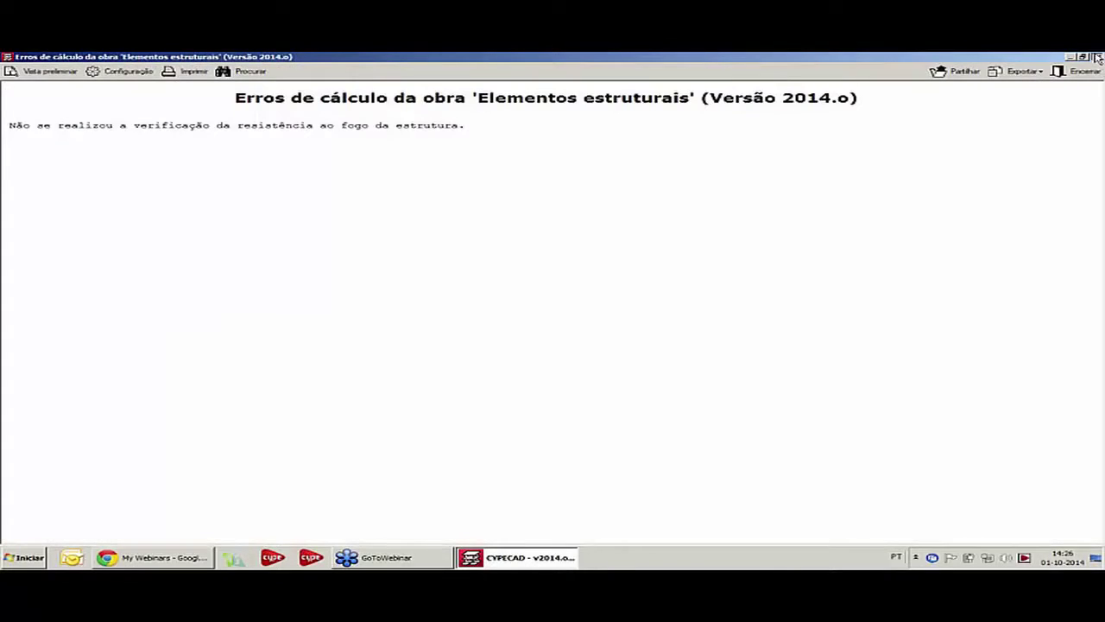
{"action": "left_click", "coordinate": [1097, 57]}
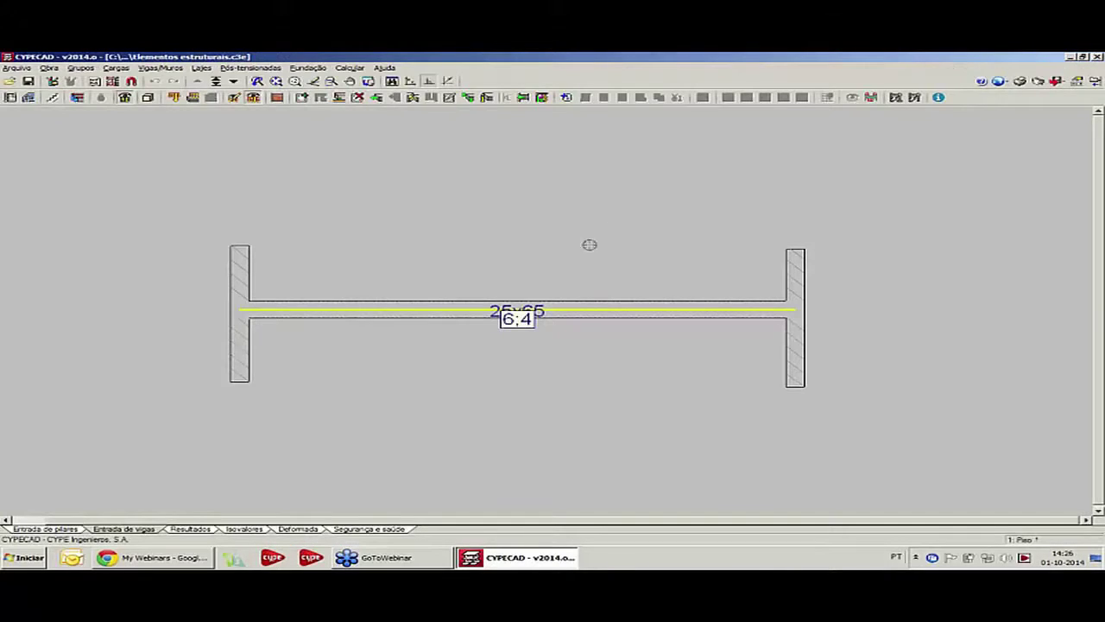
- Check the 25x65 beam for errors in the results, then close the error list
{"action": "left_click", "coordinate": [194, 529]}
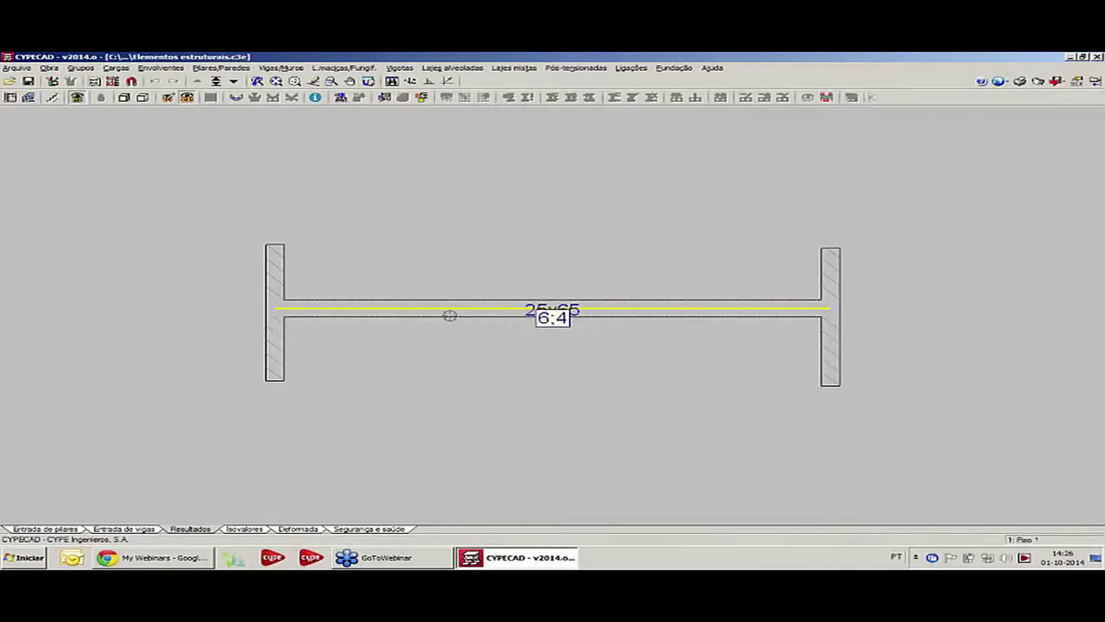
{"action": "left_click", "coordinate": [280, 67]}
{"action": "left_click", "coordinate": [298, 267]}
{"action": "left_click", "coordinate": [489, 310]}
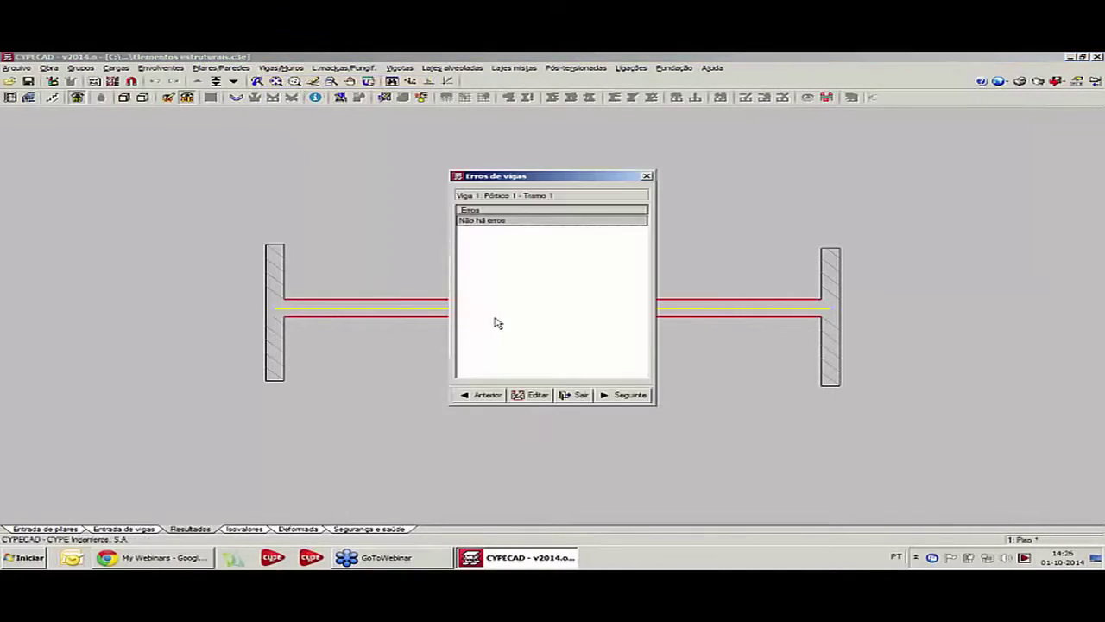
{"action": "left_click", "coordinate": [646, 176]}
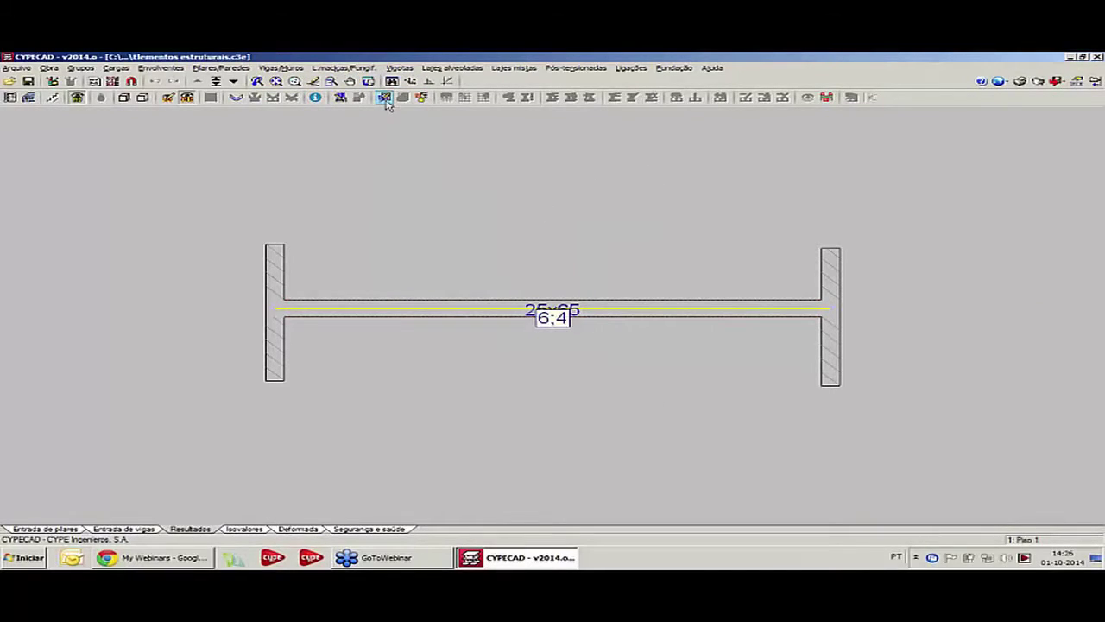
- Open the beam editor and examine the 25x65 beam's longitudinal reinforcement and stirrups
{"action": "left_click", "coordinate": [293, 67]}
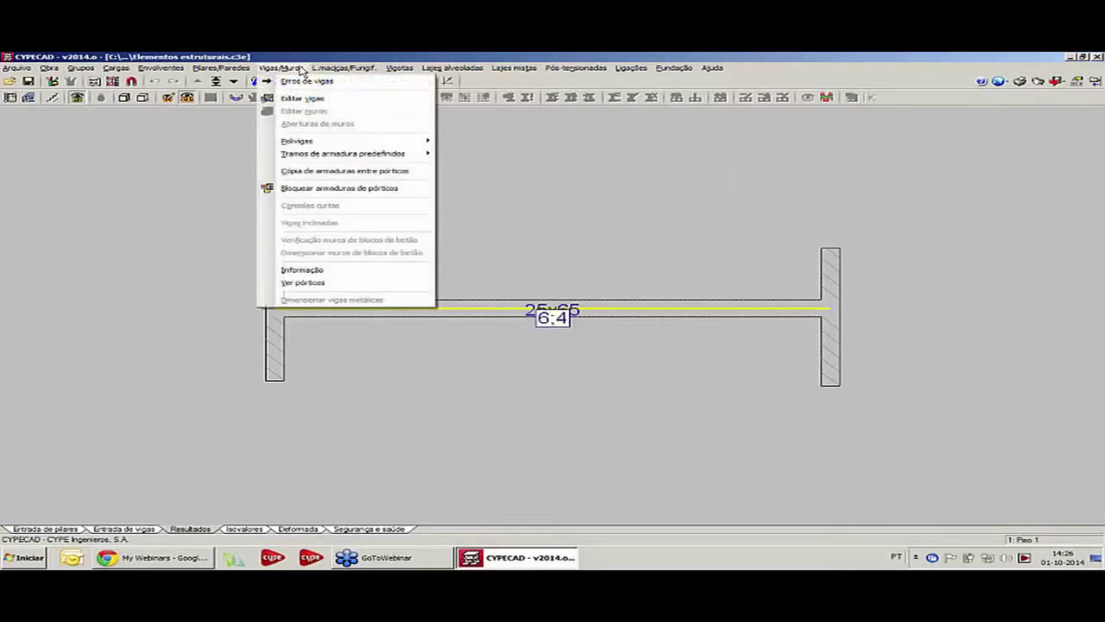
{"action": "left_click", "coordinate": [306, 94]}
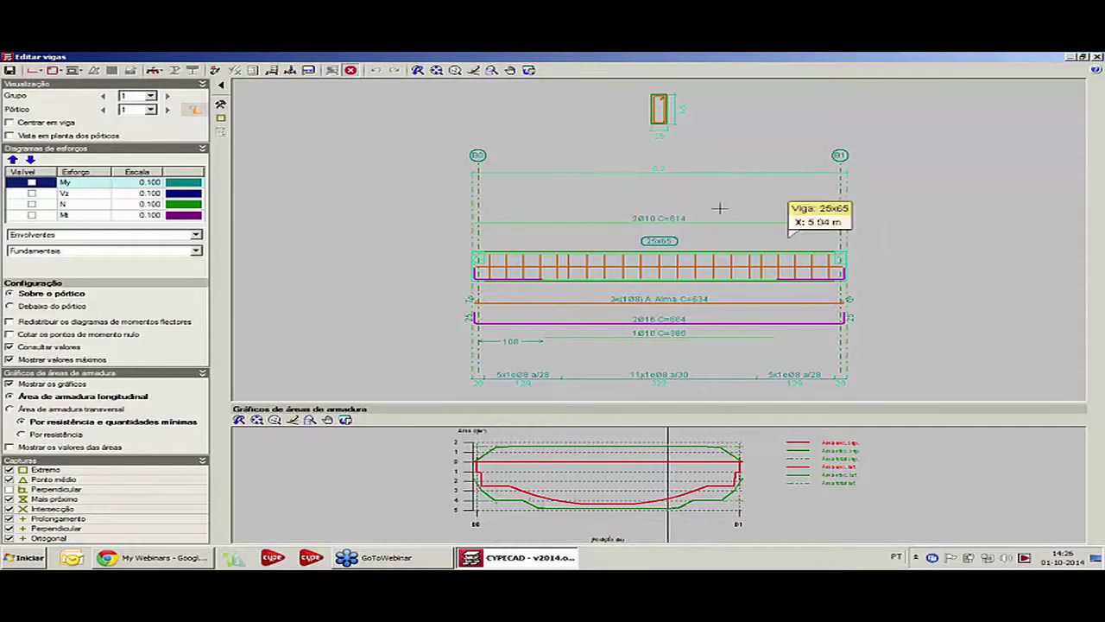
{"action": "scroll", "coordinate": [622, 198], "scroll_direction": "down", "scroll_amount": 1}
{"action": "scroll", "coordinate": [582, 152], "scroll_direction": "up", "scroll_amount": 1}
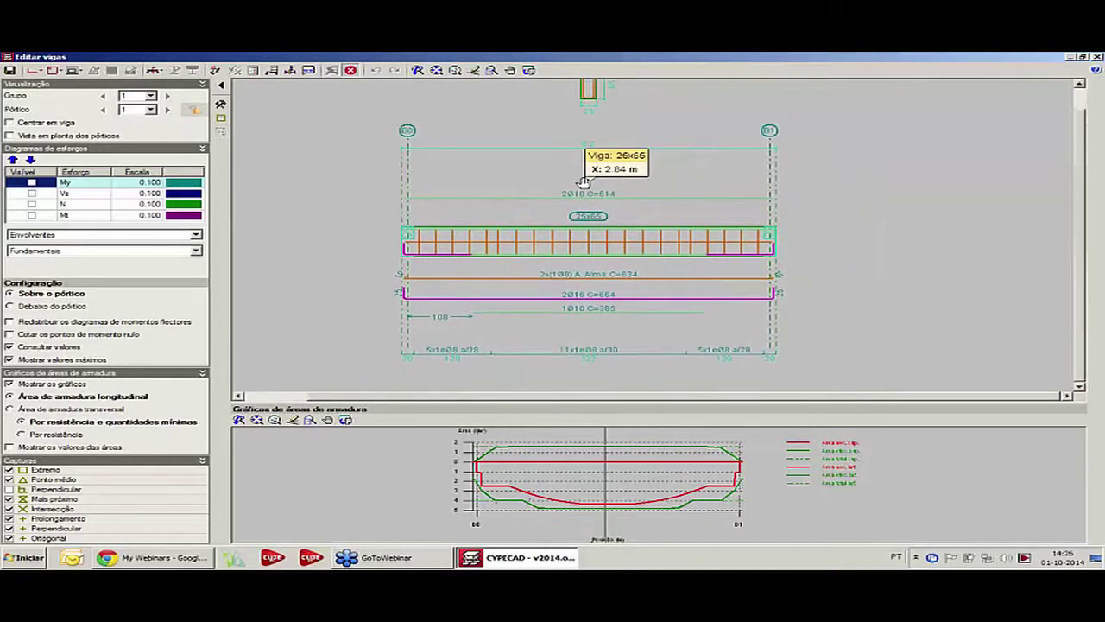
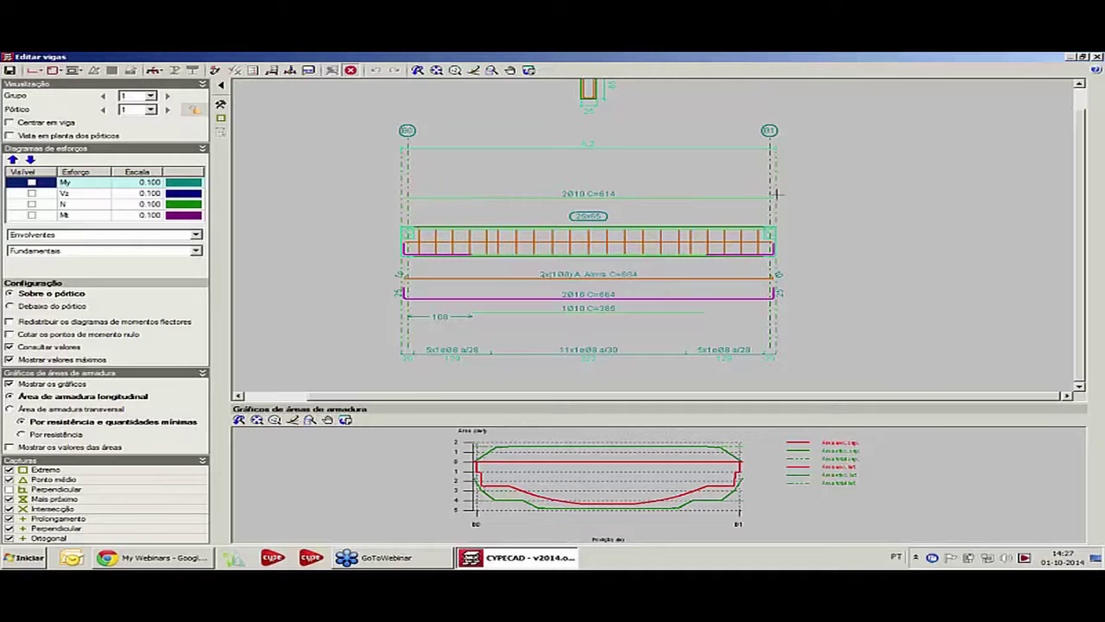
{"action": "middle_click_drag", "start_coordinate": [713, 207], "coordinate": [724, 184]}
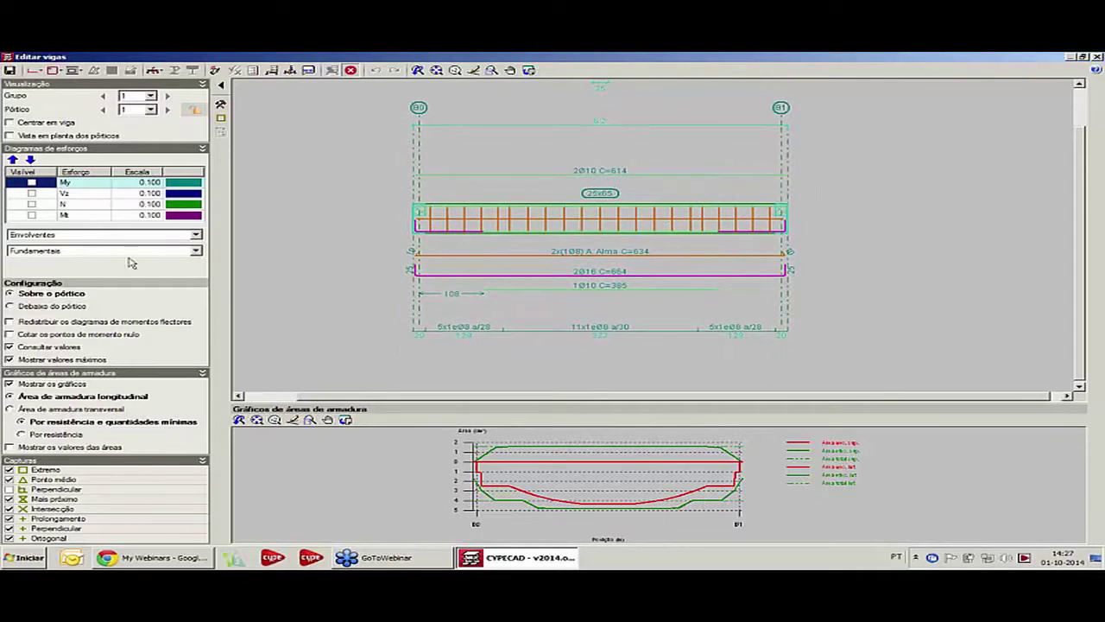
- Show the beam's My moment envelope for the Fundamentais combinations, then hide it again
{"action": "left_click", "coordinate": [32, 183]}
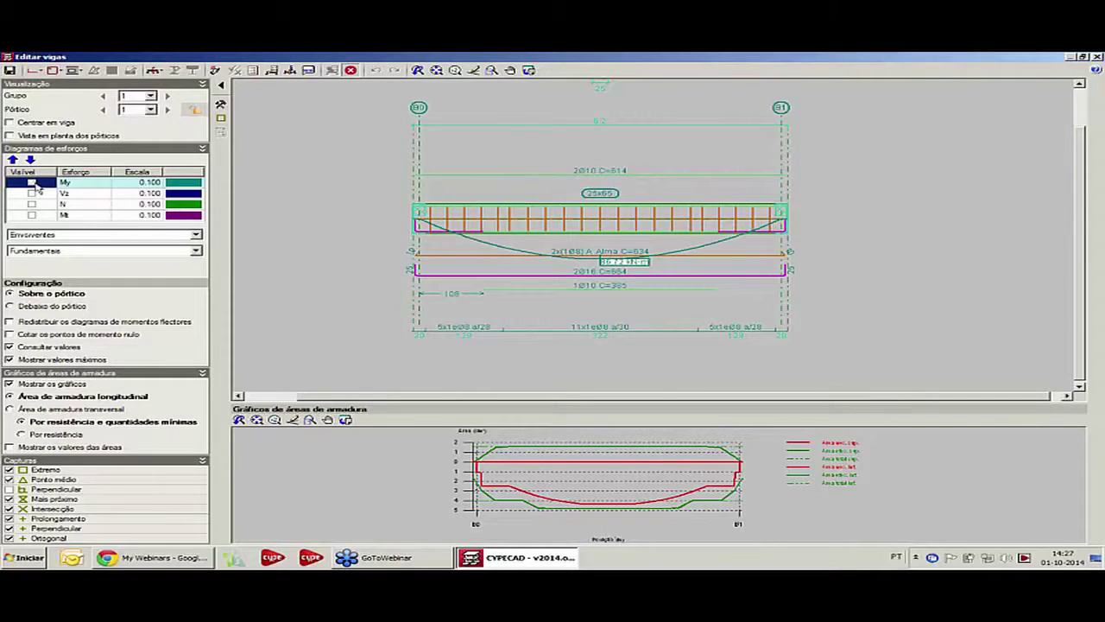
{"action": "left_click", "coordinate": [33, 184]}
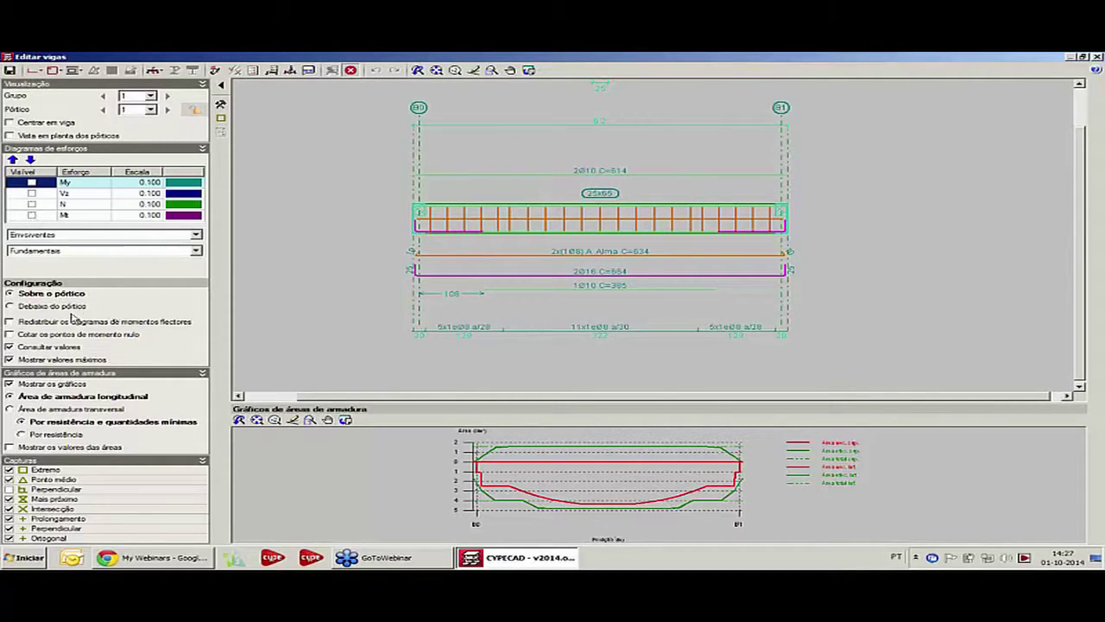
{"action": "mouse_move", "coordinate": [543, 240]}
{"action": "mouse_move", "coordinate": [477, 250]}
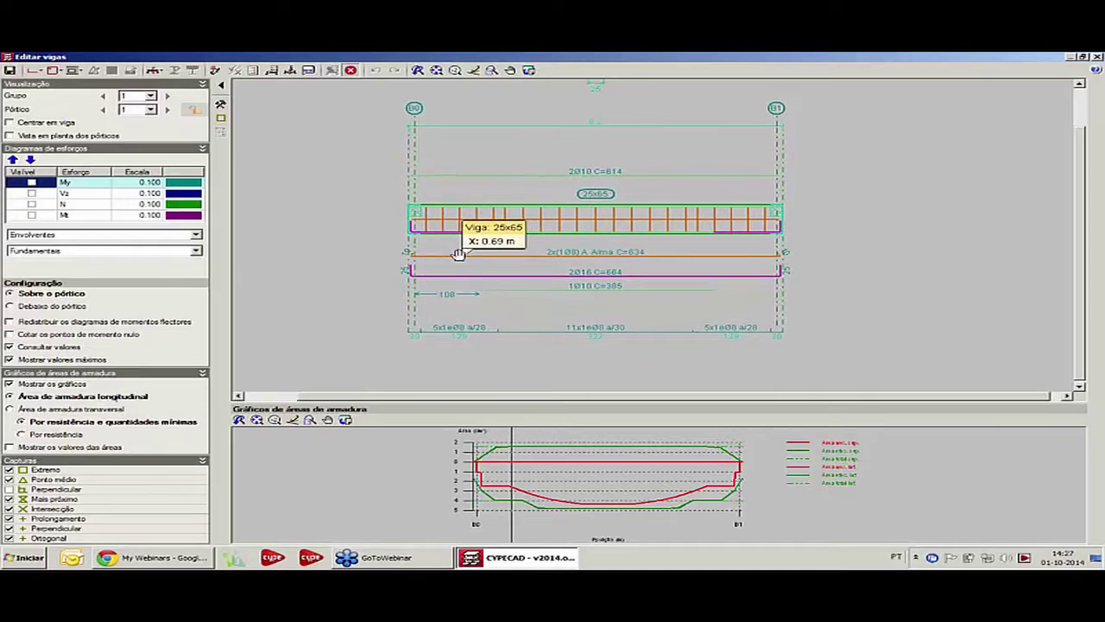
{"action": "middle_click_drag", "start_coordinate": [459, 253], "coordinate": [454, 259]}
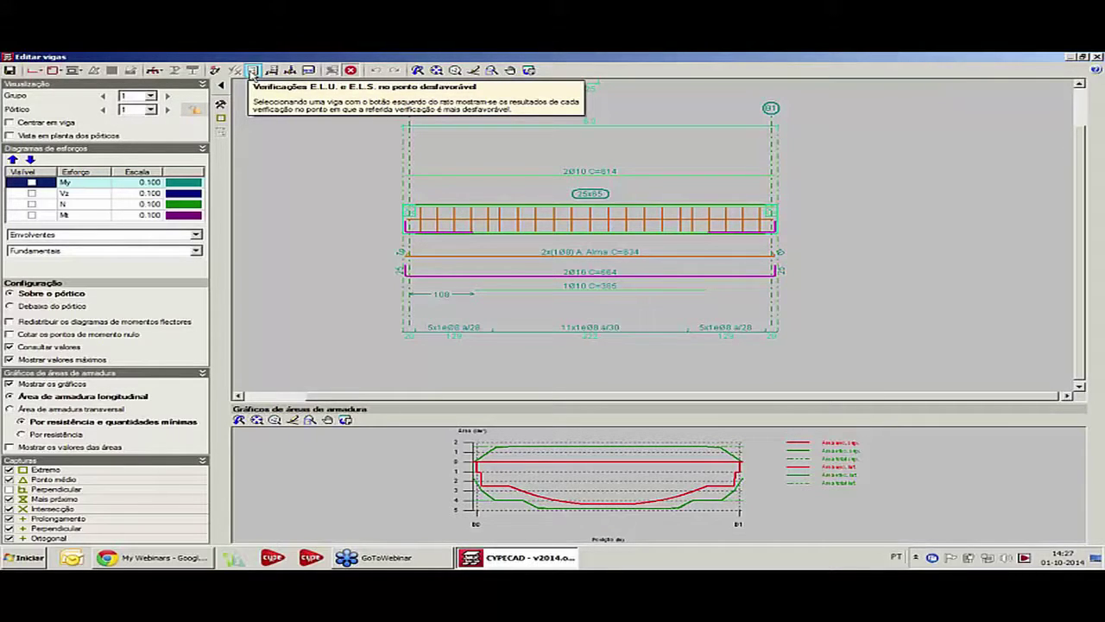
- Open the beam's E.L.U. and E.L.S. verifications at the unfavourable point and review the summary of resistance, cracking and deflection checks
{"action": "left_click", "coordinate": [251, 71]}
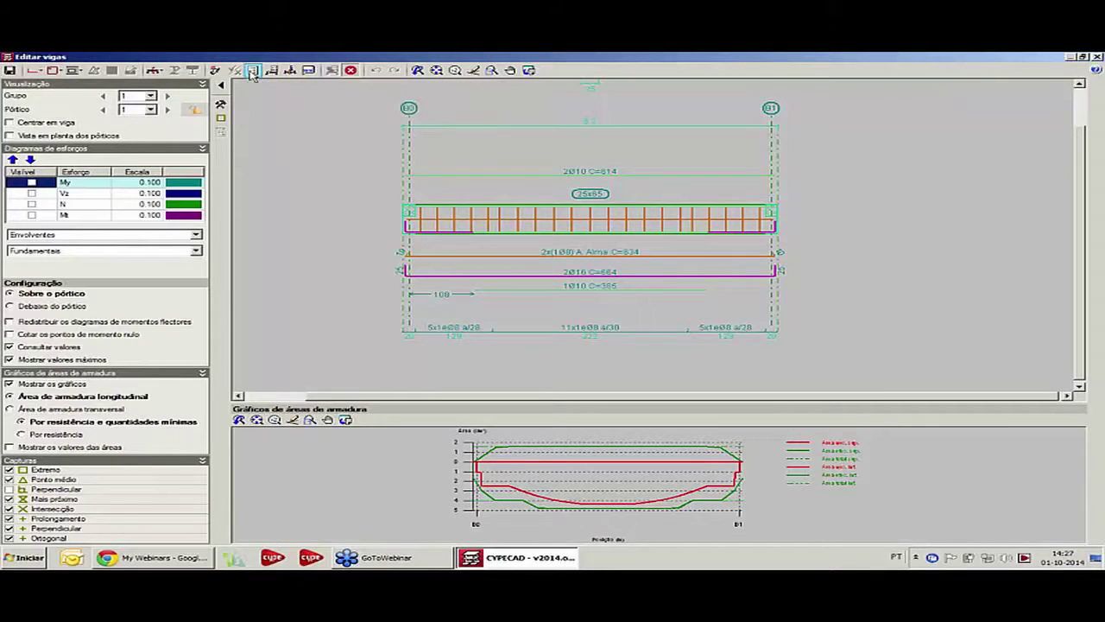
{"action": "left_click", "coordinate": [579, 224]}
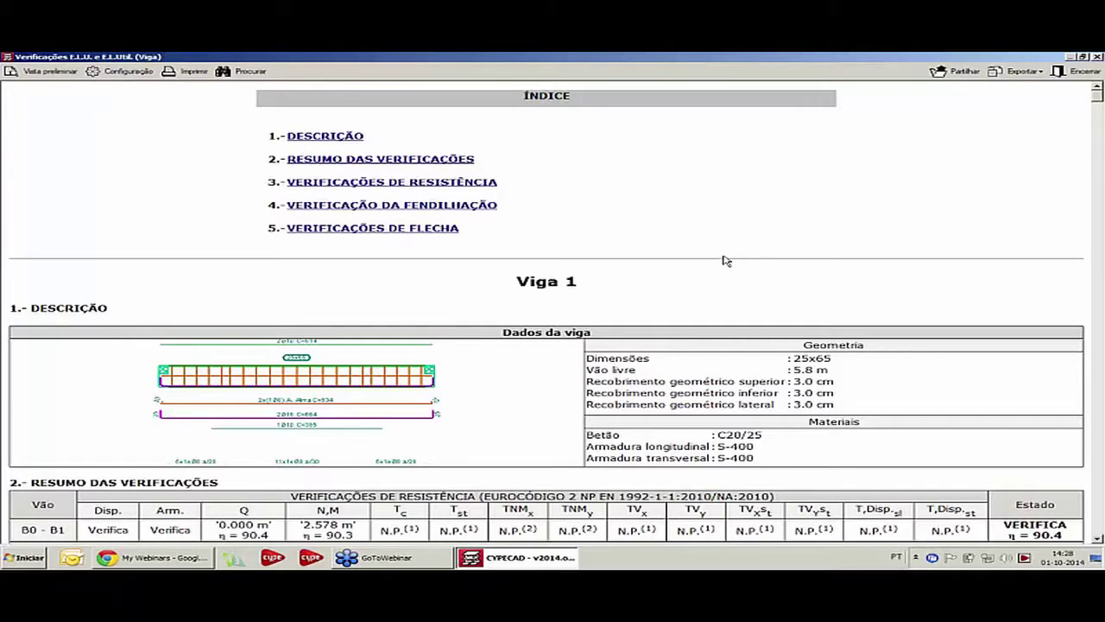
{"action": "scroll", "coordinate": [725, 261], "scroll_direction": "down", "scroll_amount": 6}
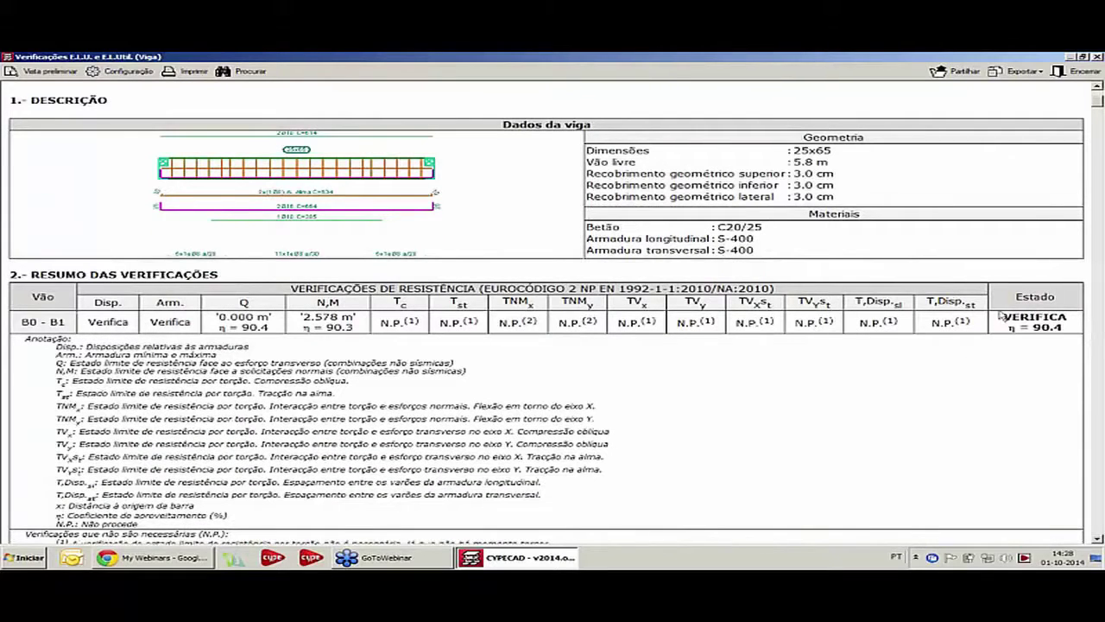
{"action": "scroll", "coordinate": [652, 309], "scroll_direction": "down", "scroll_amount": 2}
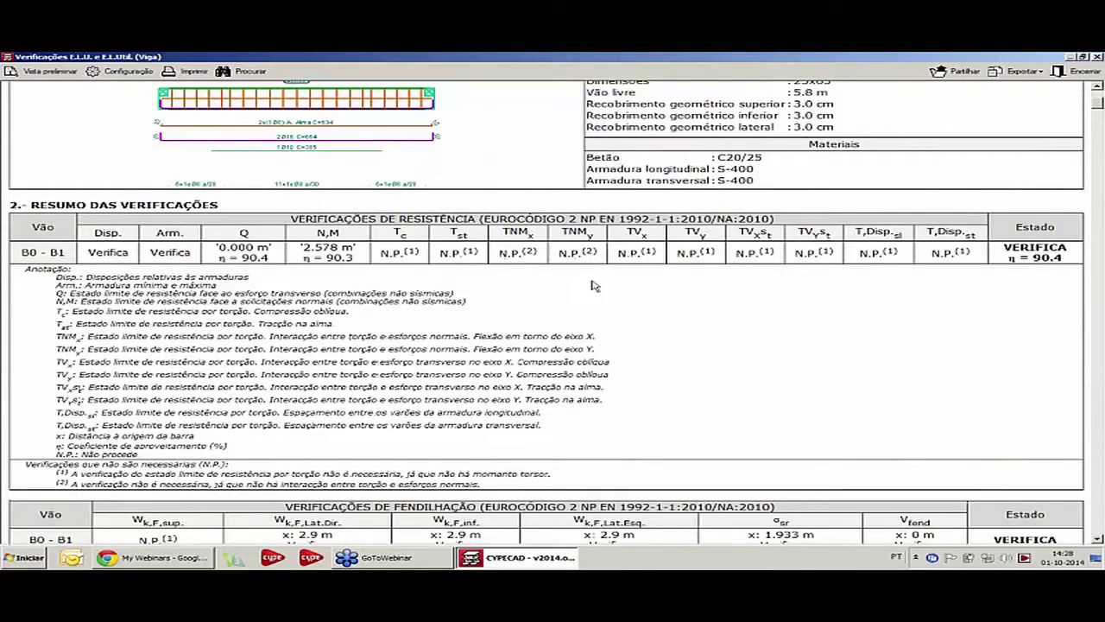
{"action": "scroll", "coordinate": [630, 302], "scroll_direction": "down", "scroll_amount": 4}
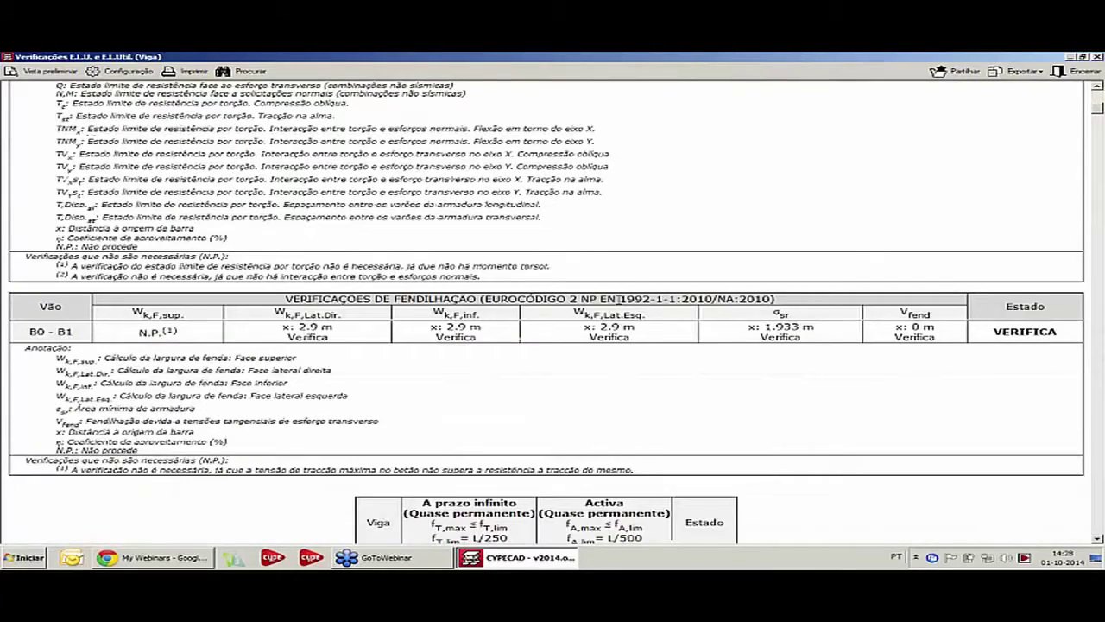
{"action": "scroll", "coordinate": [618, 302], "scroll_direction": "down", "scroll_amount": 10}
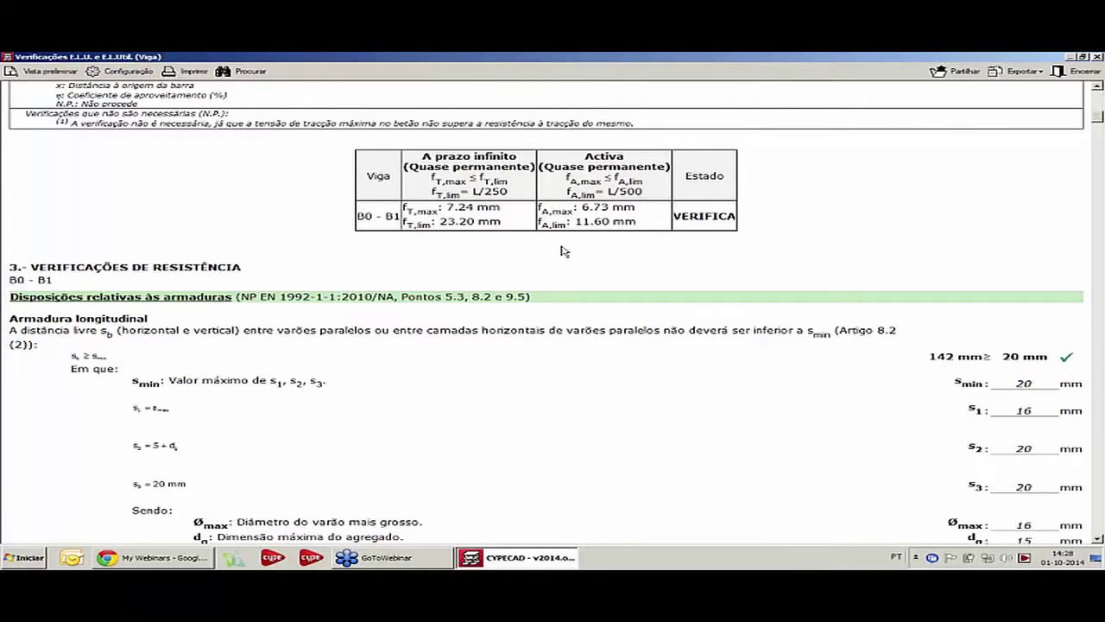
- Read the detailed checks for minimum and maximum reinforcement, shear and normal-stress resistance in the beam's verification report
{"action": "scroll", "coordinate": [563, 251], "scroll_direction": "down", "scroll_amount": 15}
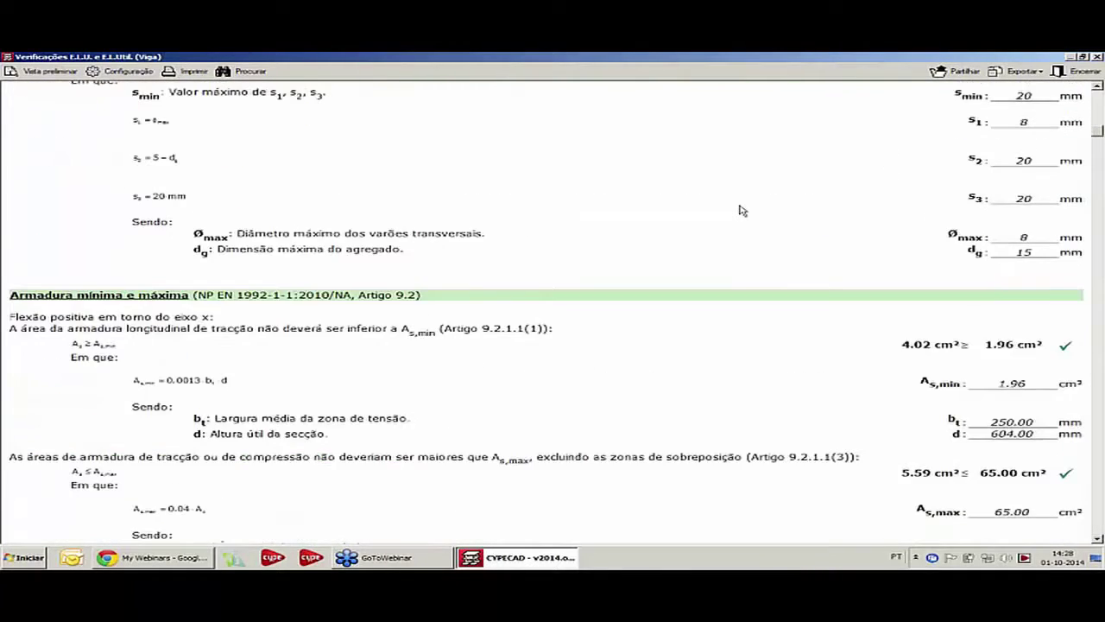
{"action": "scroll", "coordinate": [739, 210], "scroll_direction": "down", "scroll_amount": 20}
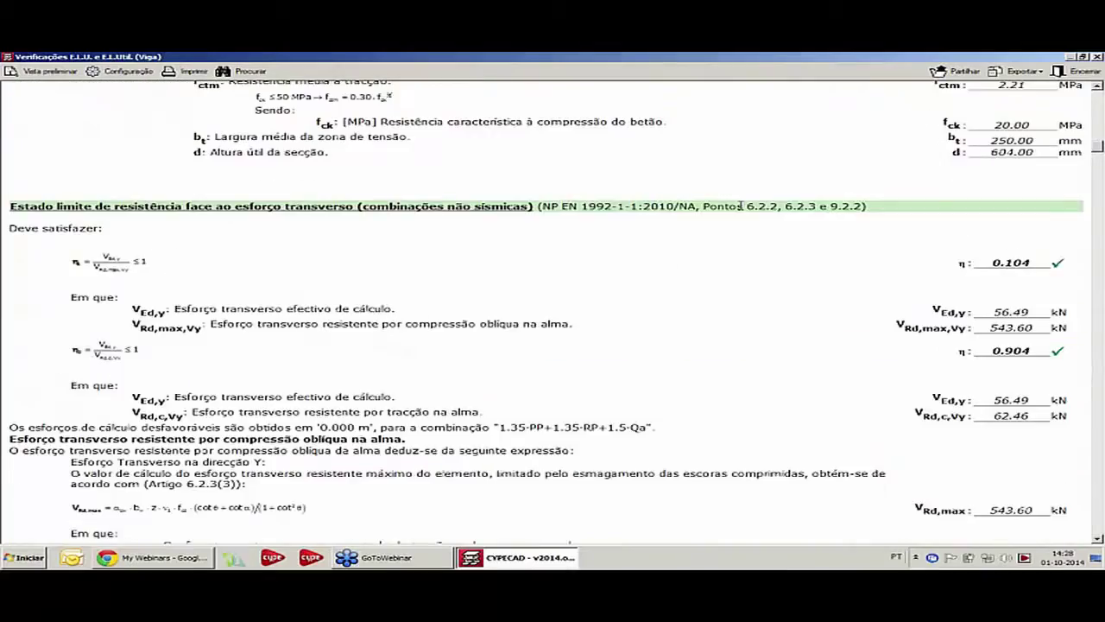
{"action": "scroll", "coordinate": [740, 207], "scroll_direction": "down", "scroll_amount": 20}
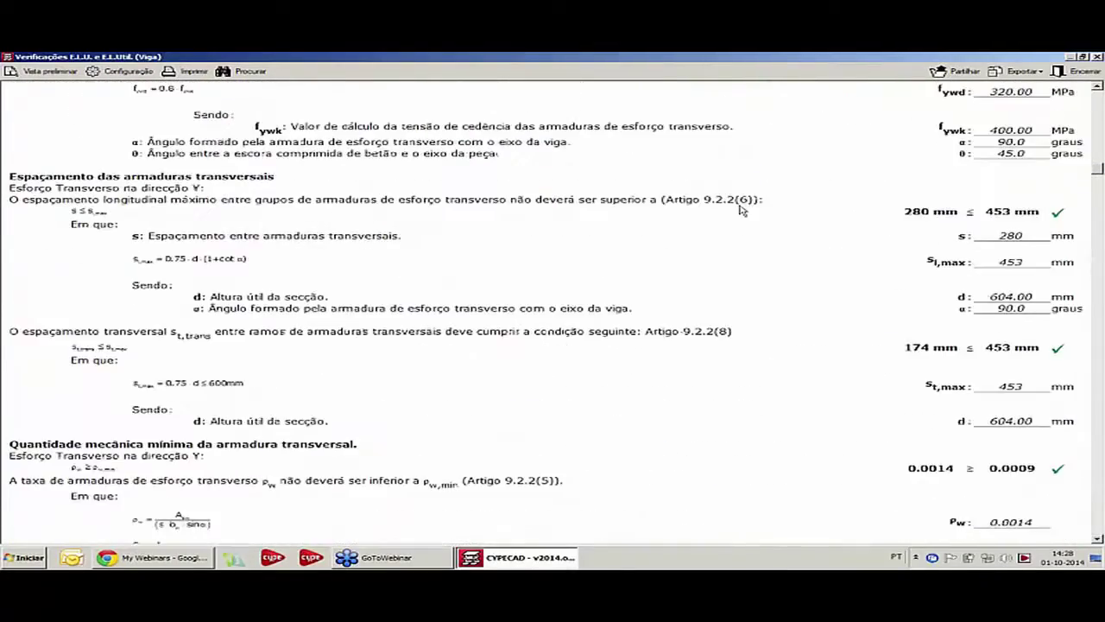
{"action": "scroll", "coordinate": [740, 210], "scroll_direction": "down", "scroll_amount": 20}
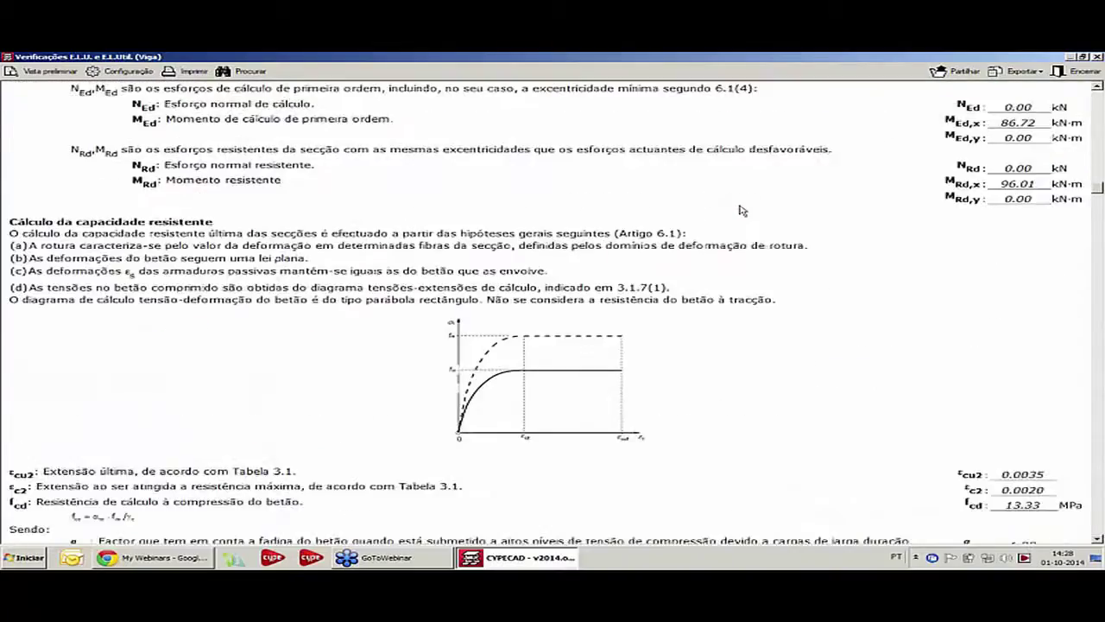
{"action": "scroll", "coordinate": [741, 209], "scroll_direction": "up", "scroll_amount": 4}
{"action": "scroll", "coordinate": [392, 256], "scroll_direction": "down", "scroll_amount": 20}
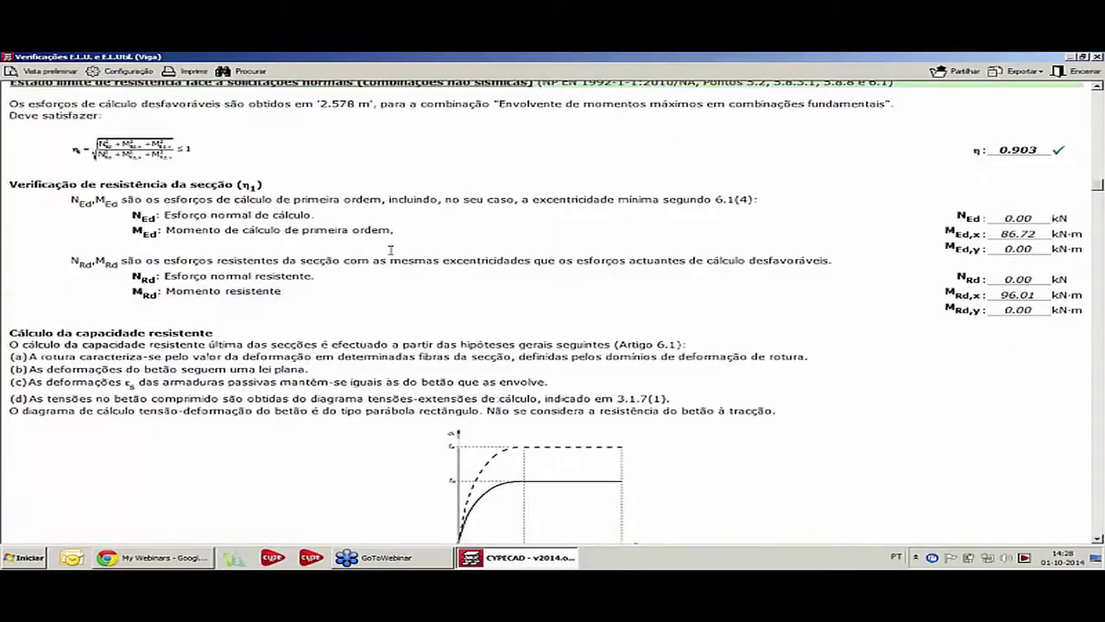
{"action": "scroll", "coordinate": [392, 245], "scroll_direction": "down", "scroll_amount": 20}
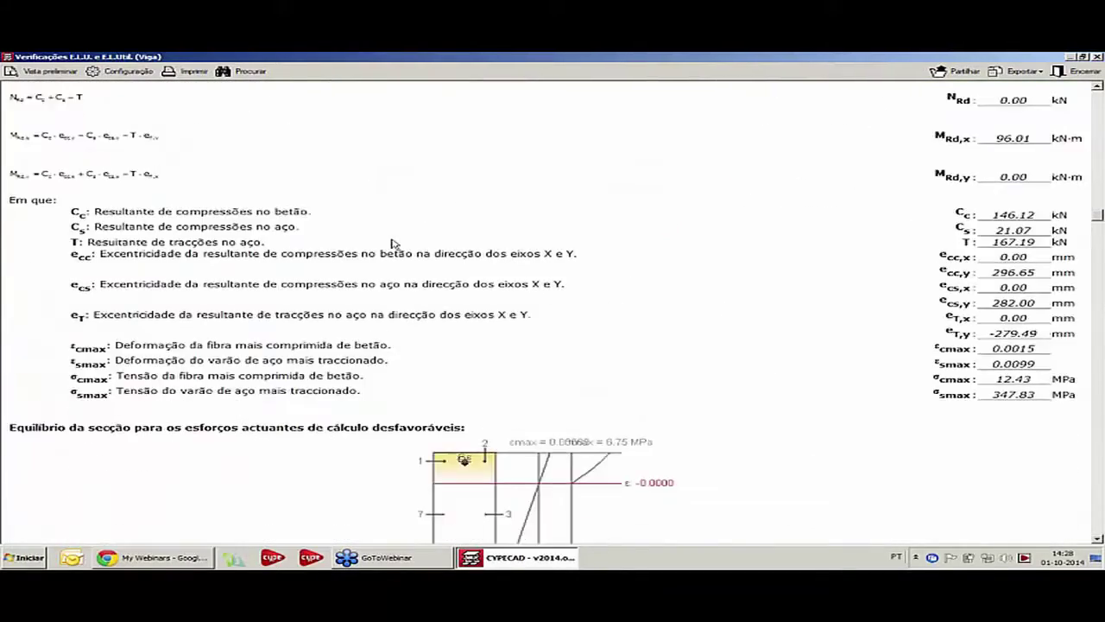
- Review the beam's limit state report, covering bending resistance, torsion, crack width and deflection checks, and close the verification windows
{"action": "scroll", "coordinate": [392, 244], "scroll_direction": "down", "scroll_amount": 20}
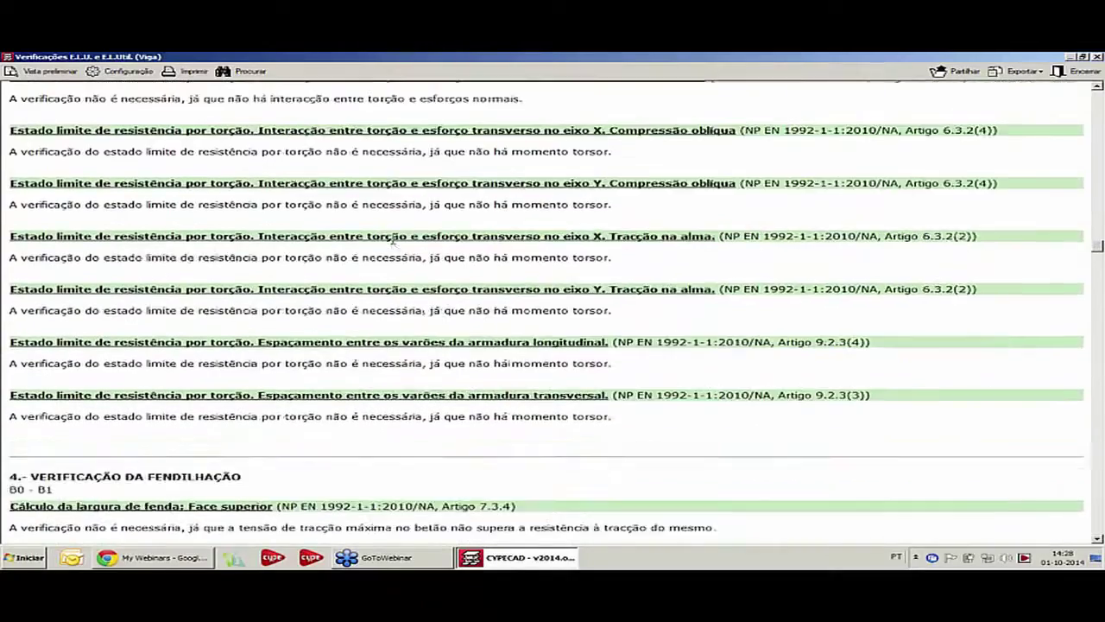
{"action": "scroll", "coordinate": [393, 244], "scroll_direction": "up", "scroll_amount": 2}
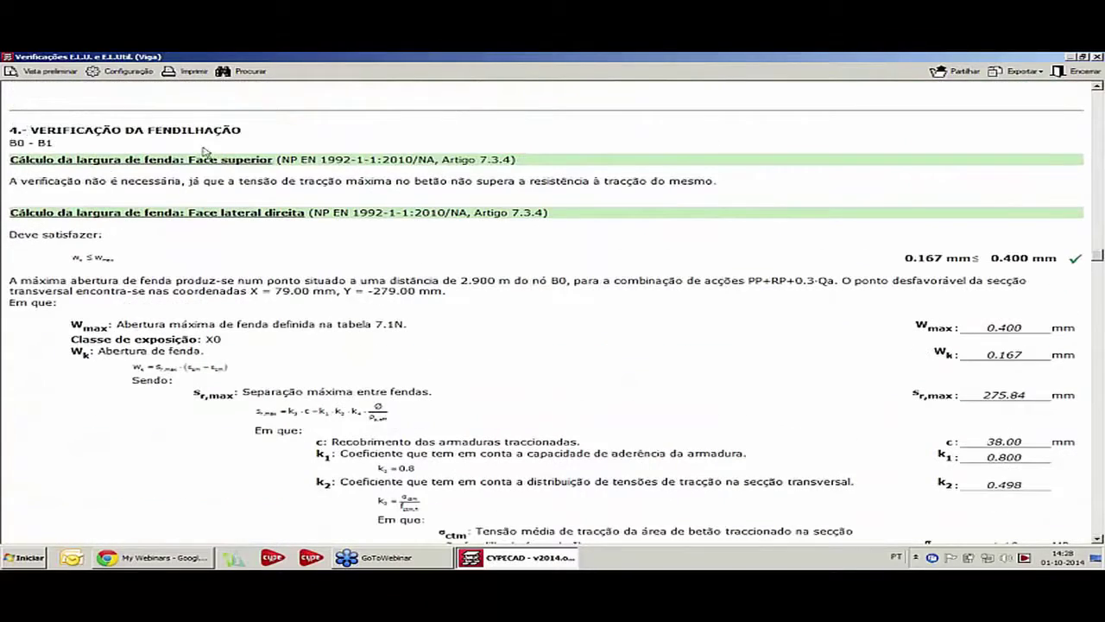
{"action": "scroll", "coordinate": [278, 251], "scroll_direction": "down", "scroll_amount": 20}
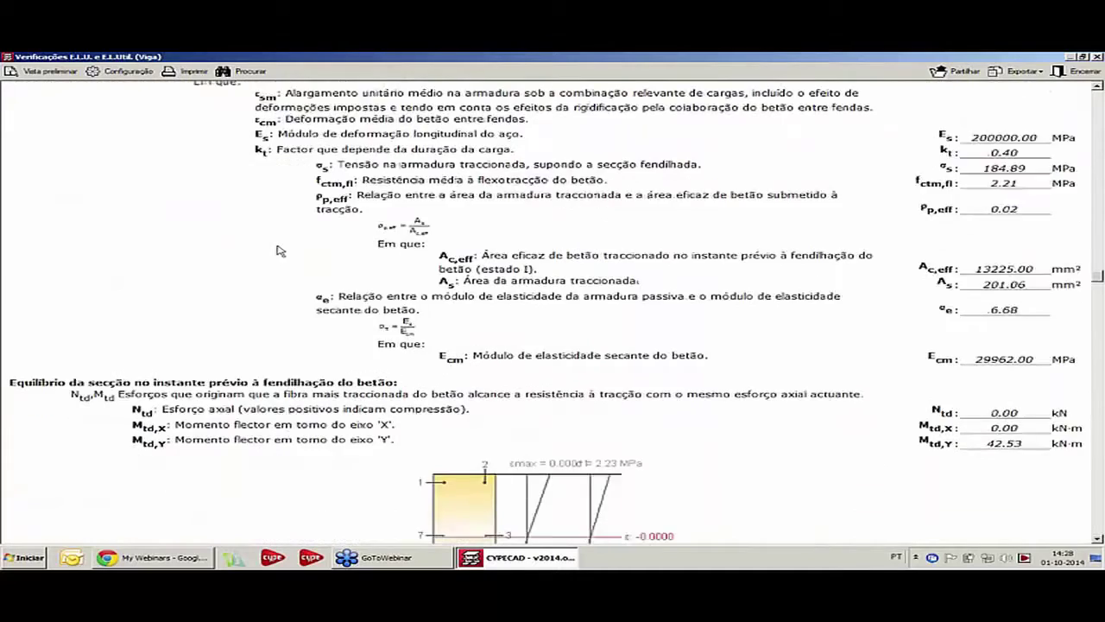
{"action": "scroll", "coordinate": [278, 250], "scroll_direction": "down", "scroll_amount": 6}
{"action": "scroll", "coordinate": [276, 251], "scroll_direction": "down", "scroll_amount": 9}
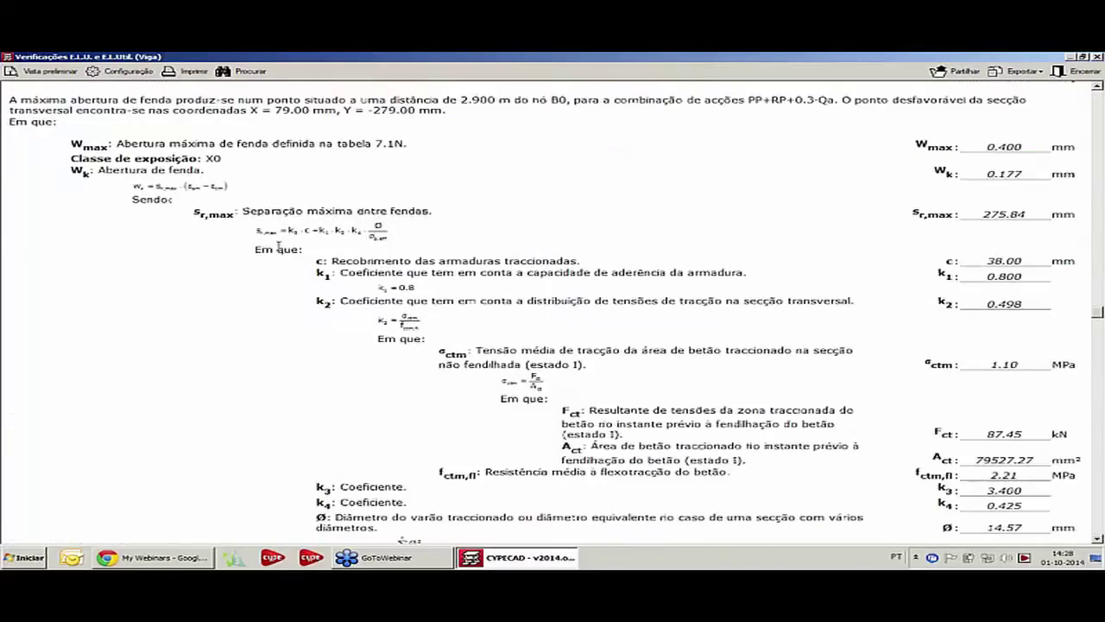
{"action": "scroll", "coordinate": [278, 248], "scroll_direction": "down", "scroll_amount": 20}
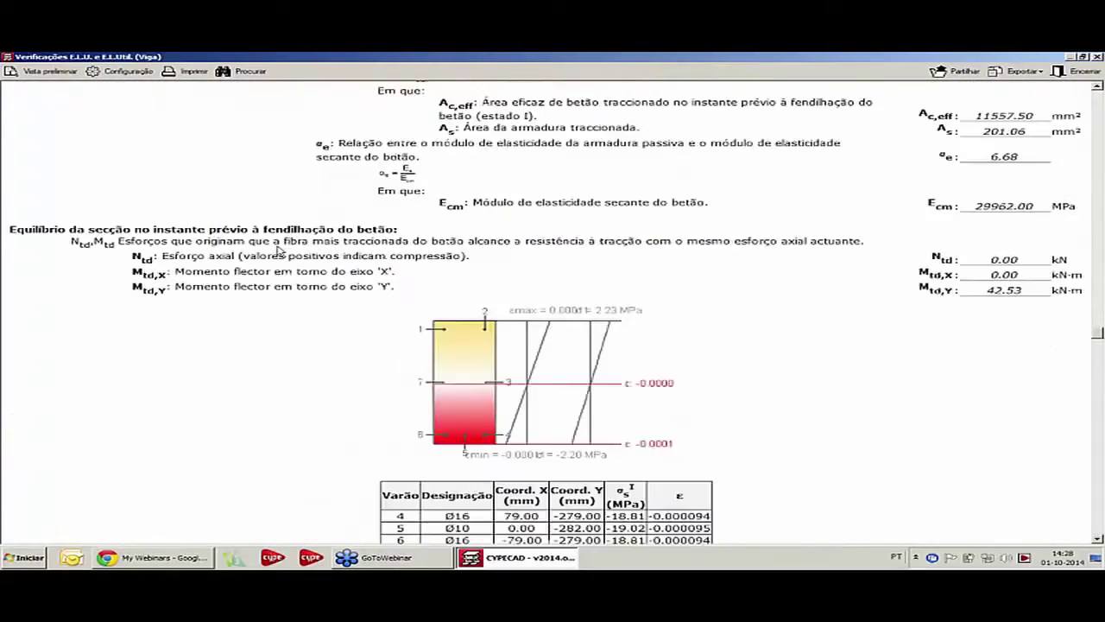
{"action": "scroll", "coordinate": [280, 251], "scroll_direction": "down", "scroll_amount": 20}
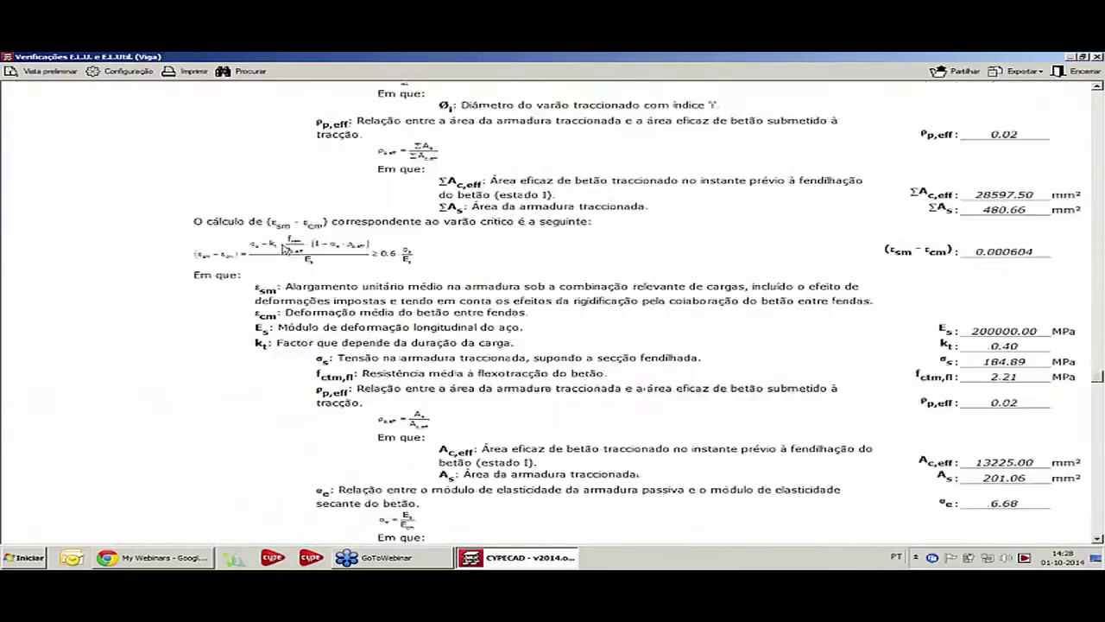
{"action": "scroll", "coordinate": [285, 249], "scroll_direction": "down", "scroll_amount": 20}
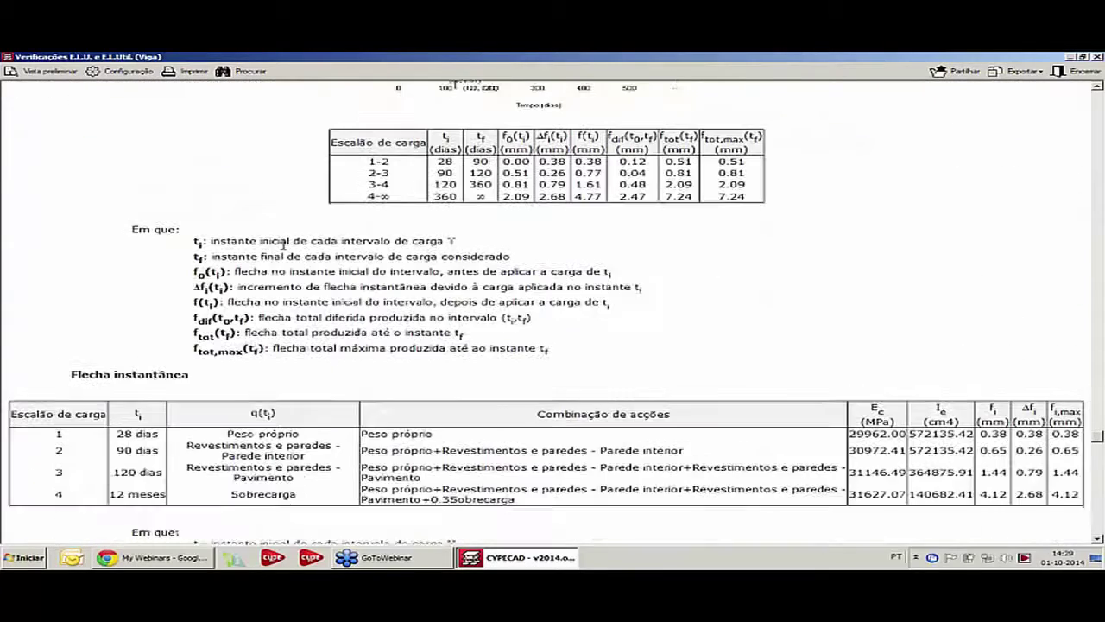
{"action": "left_click", "coordinate": [1096, 57]}
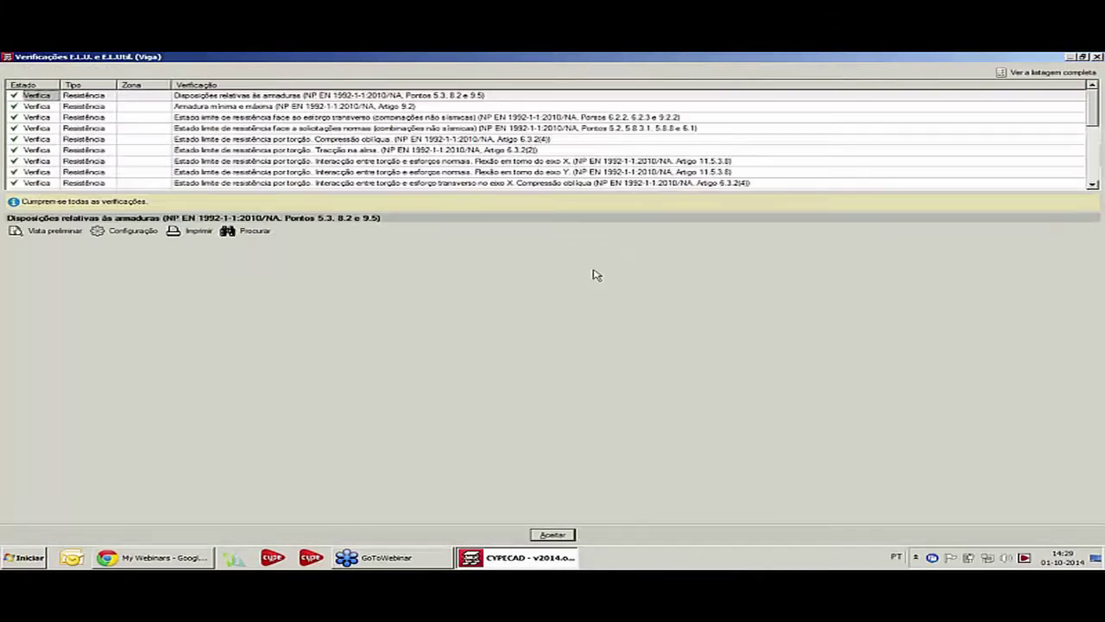
{"action": "left_click", "coordinate": [1096, 56]}
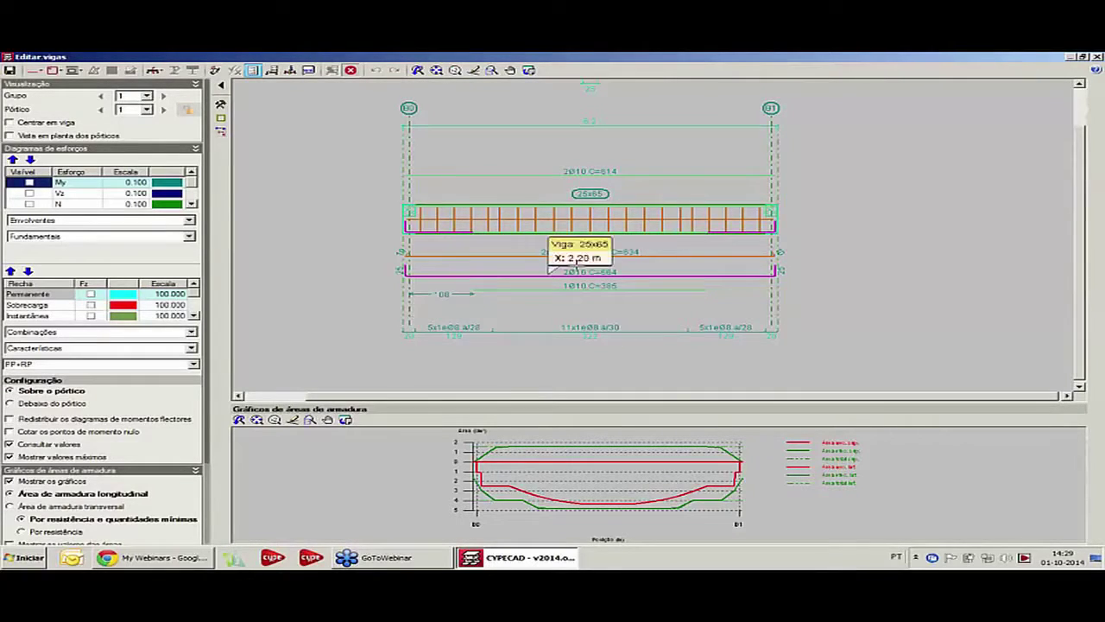
- Set the lower assembly reinforcement of the 25x65 beam to three Ø16 bars
{"action": "mouse_move", "coordinate": [563, 175]}
{"action": "middle_mouse_down"}
{"action": "mouse_move", "coordinate": [492, 177]}
{"action": "mouse_move", "coordinate": [511, 176]}
{"action": "middle_mouse_up"}
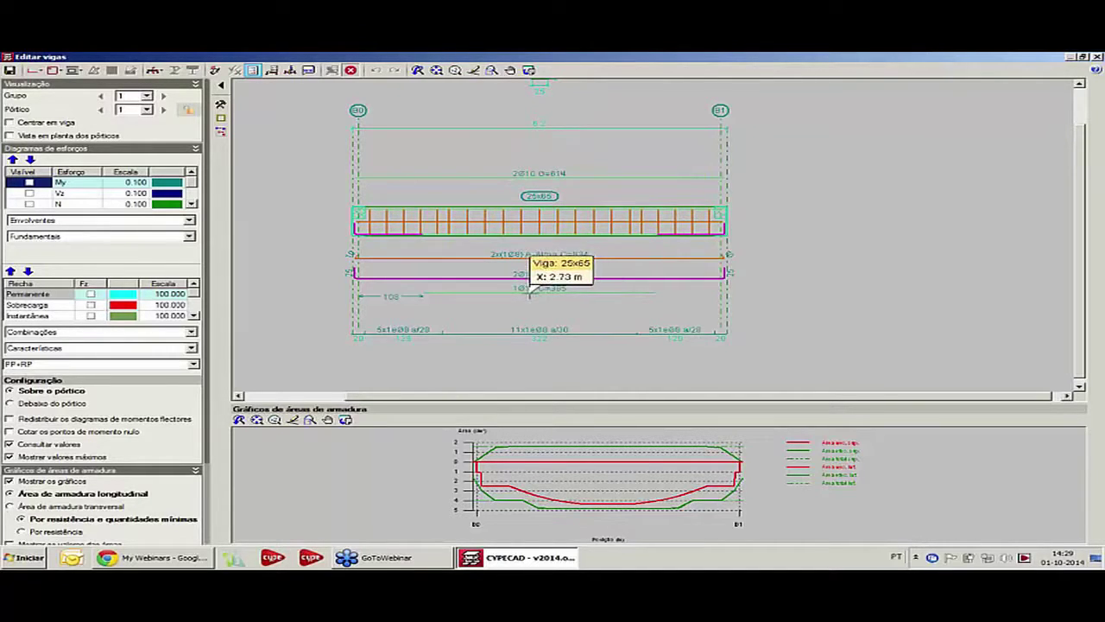
{"action": "scroll", "coordinate": [535, 291], "scroll_direction": "up", "scroll_amount": 3}
{"action": "scroll", "coordinate": [605, 293], "scroll_direction": "down", "scroll_amount": 5}
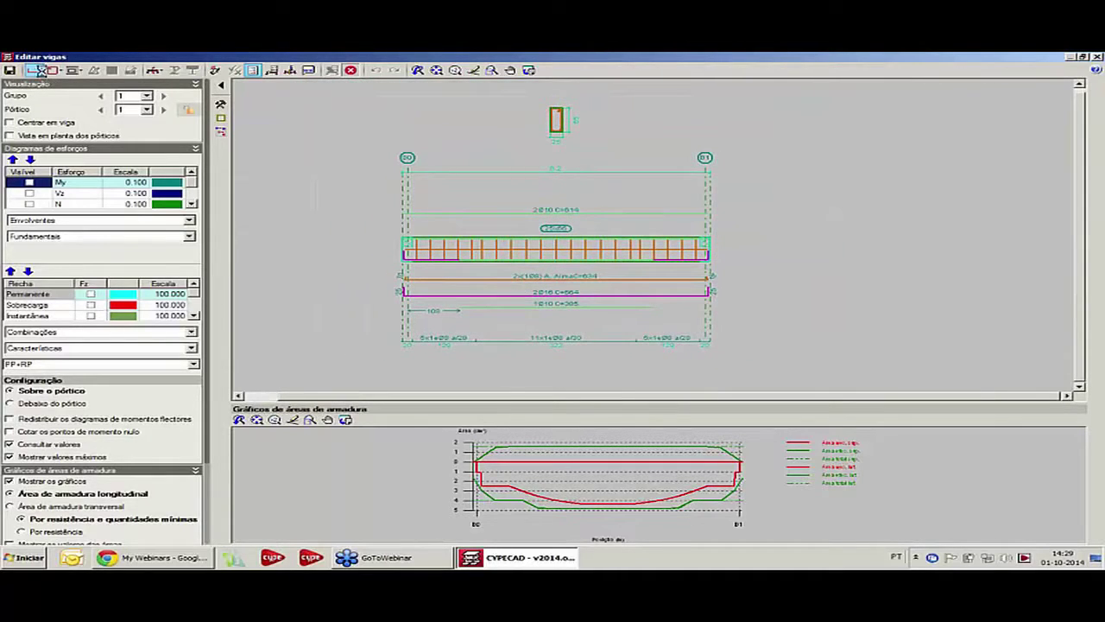
{"action": "left_click", "coordinate": [39, 71]}
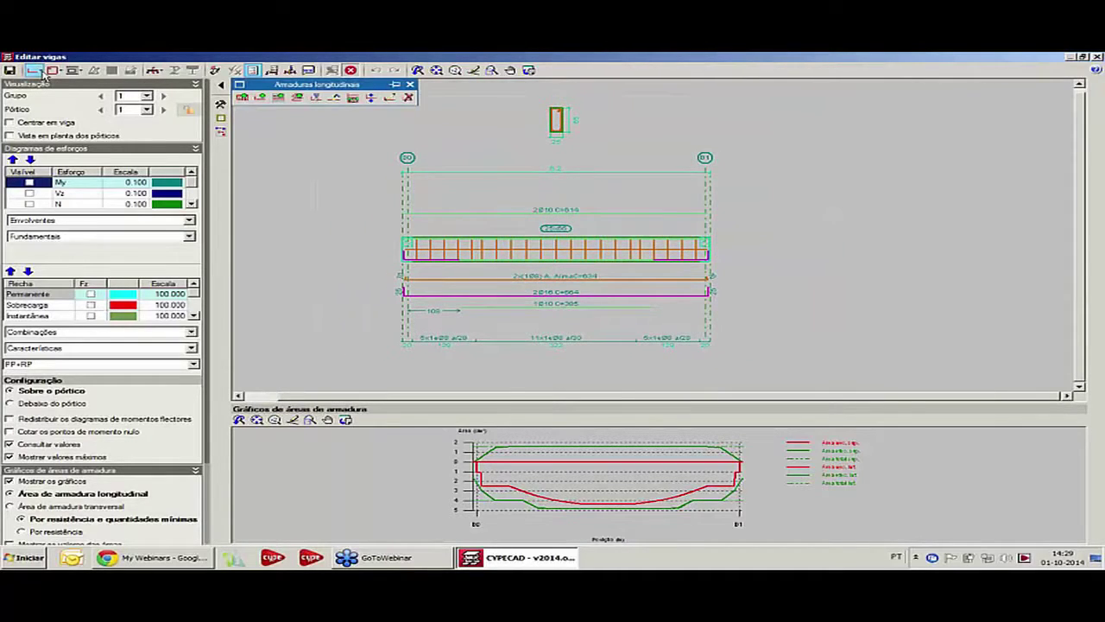
{"action": "left_click", "coordinate": [390, 97]}
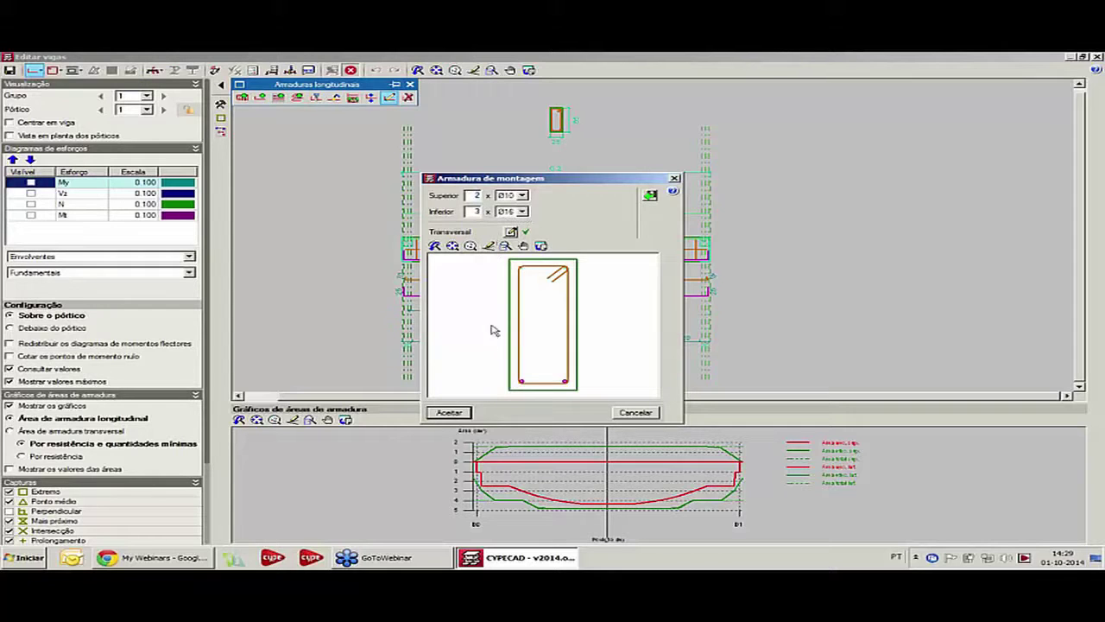
{"action": "left_click", "coordinate": [466, 413]}
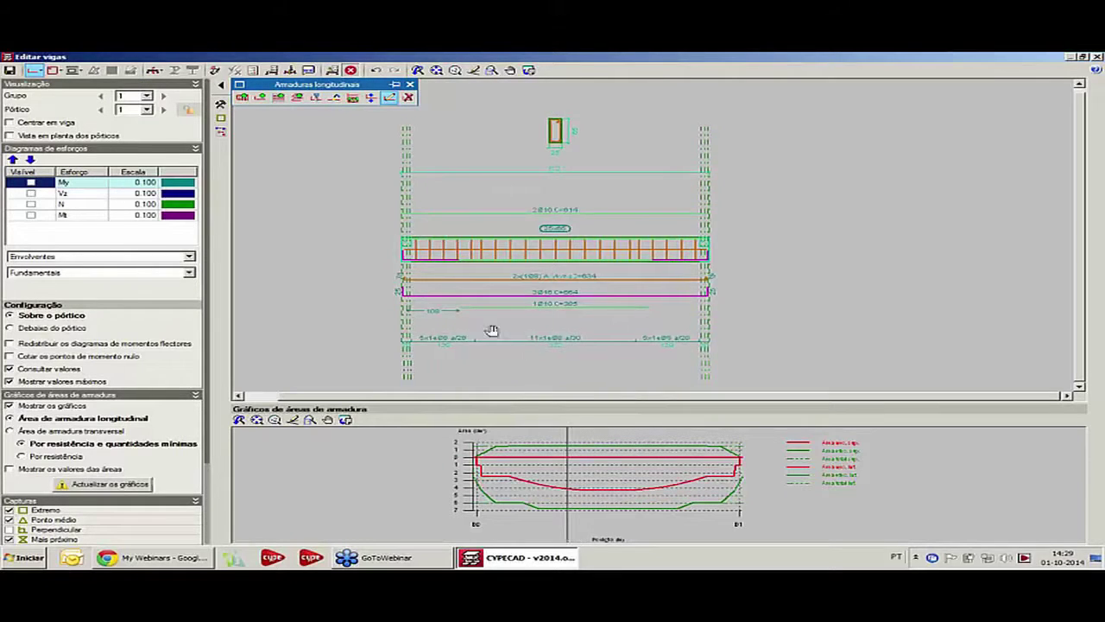
- Delete the extra 1Ø10 bottom bar from the beam's longitudinal reinforcement and leave the beam editor
{"action": "scroll", "coordinate": [491, 331], "scroll_direction": "up", "scroll_amount": 1}
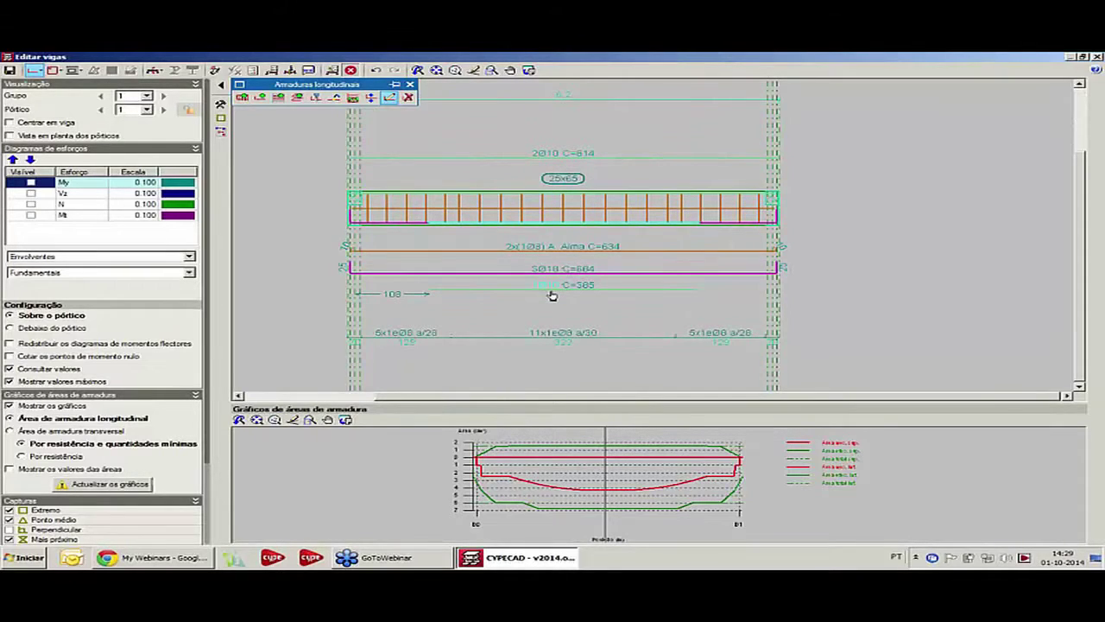
{"action": "left_click", "coordinate": [409, 96]}
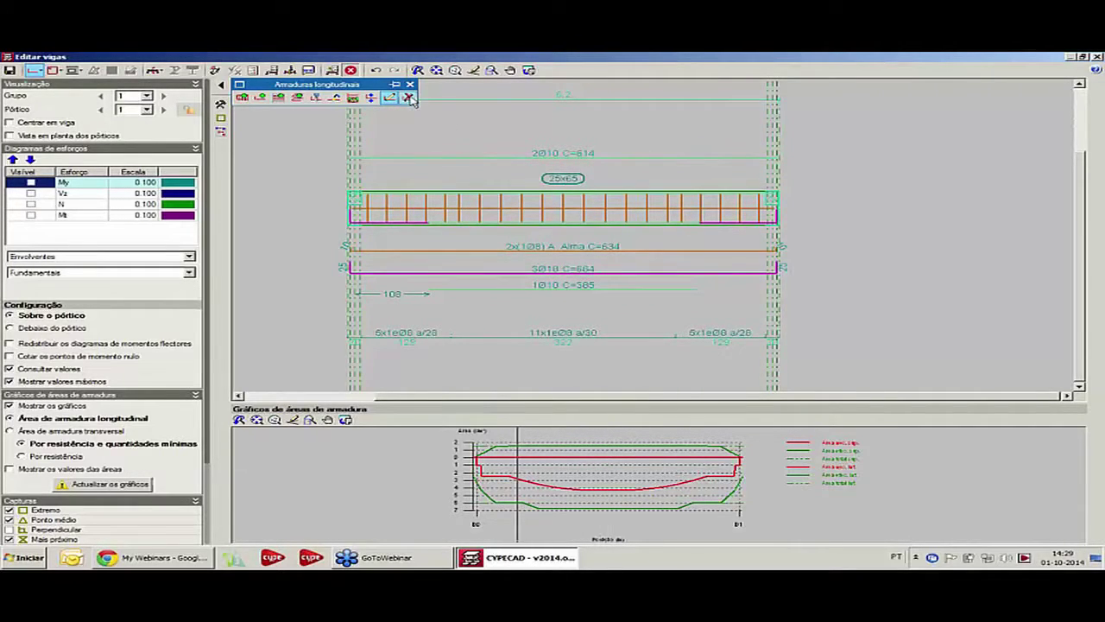
{"action": "left_click", "coordinate": [553, 290]}
{"action": "scroll", "coordinate": [449, 341], "scroll_direction": "down", "scroll_amount": 1}
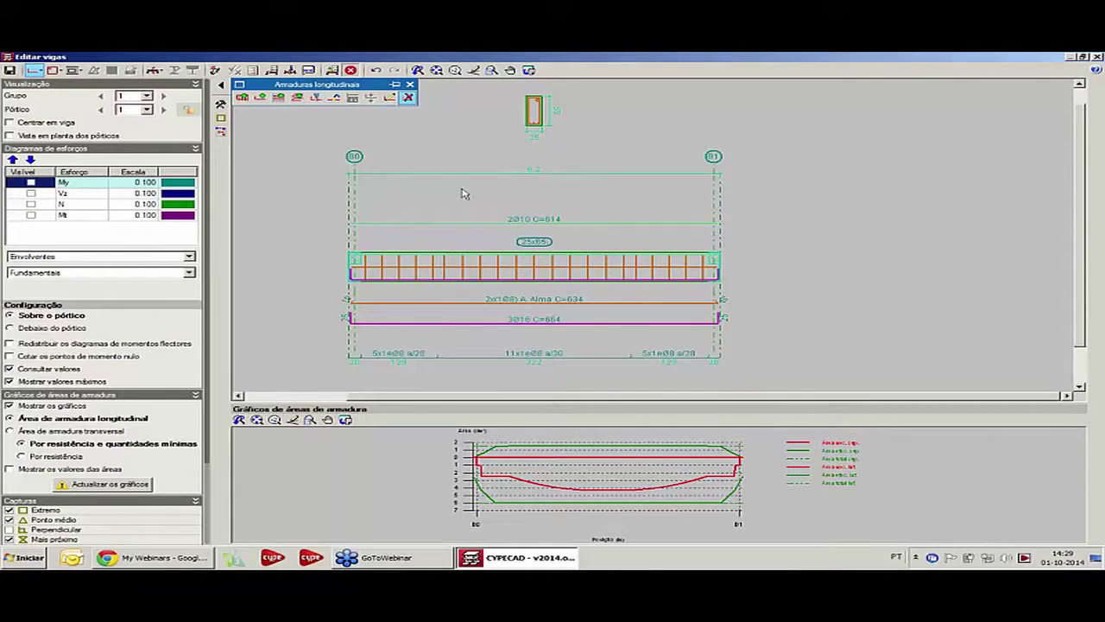
{"action": "scroll", "coordinate": [457, 182], "scroll_direction": "down", "scroll_amount": 1}
{"action": "scroll", "coordinate": [467, 207], "scroll_direction": "up", "scroll_amount": 1}
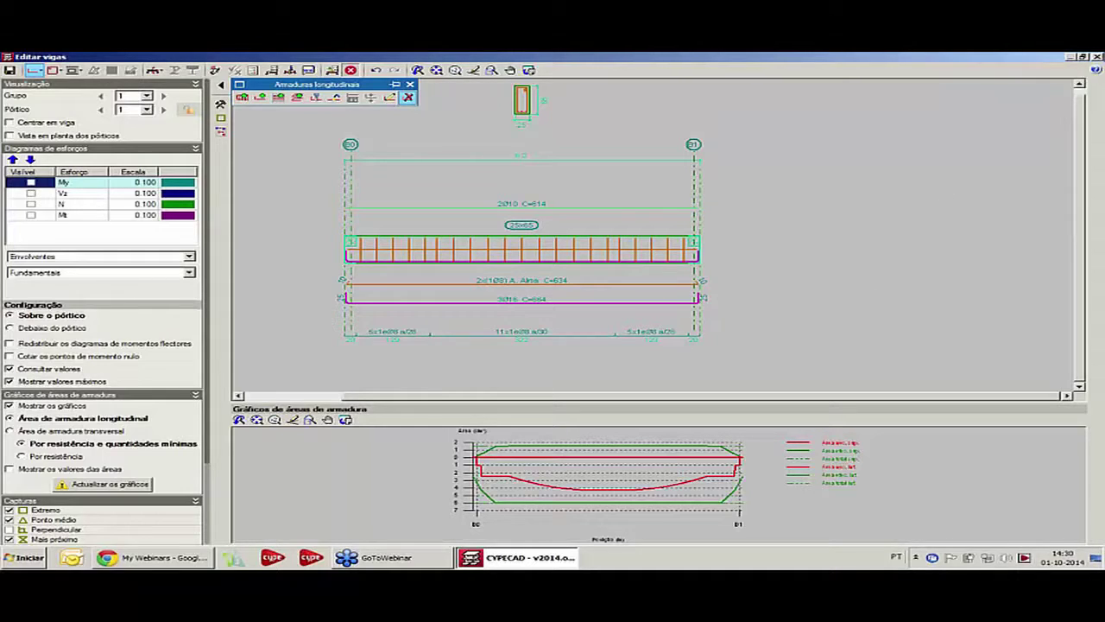
{"action": "left_click", "coordinate": [1095, 58]}
{"action": "left_click", "coordinate": [565, 327]}
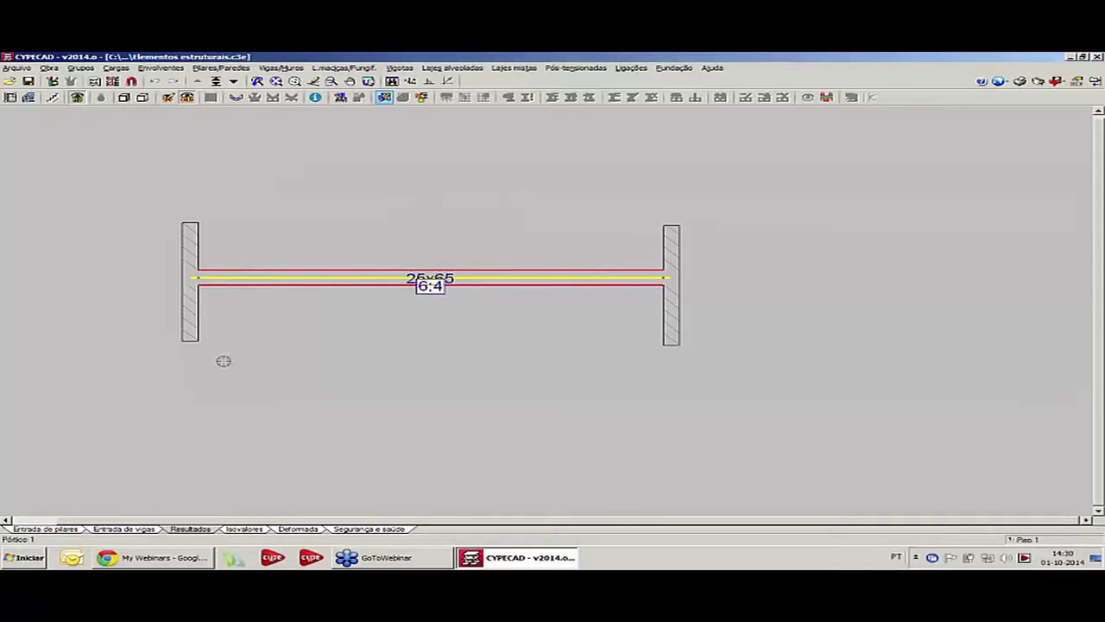
- Edit the 25x65 beam between the two walls in the beam input view and change its family to steel profile
{"action": "left_click", "coordinate": [131, 528]}
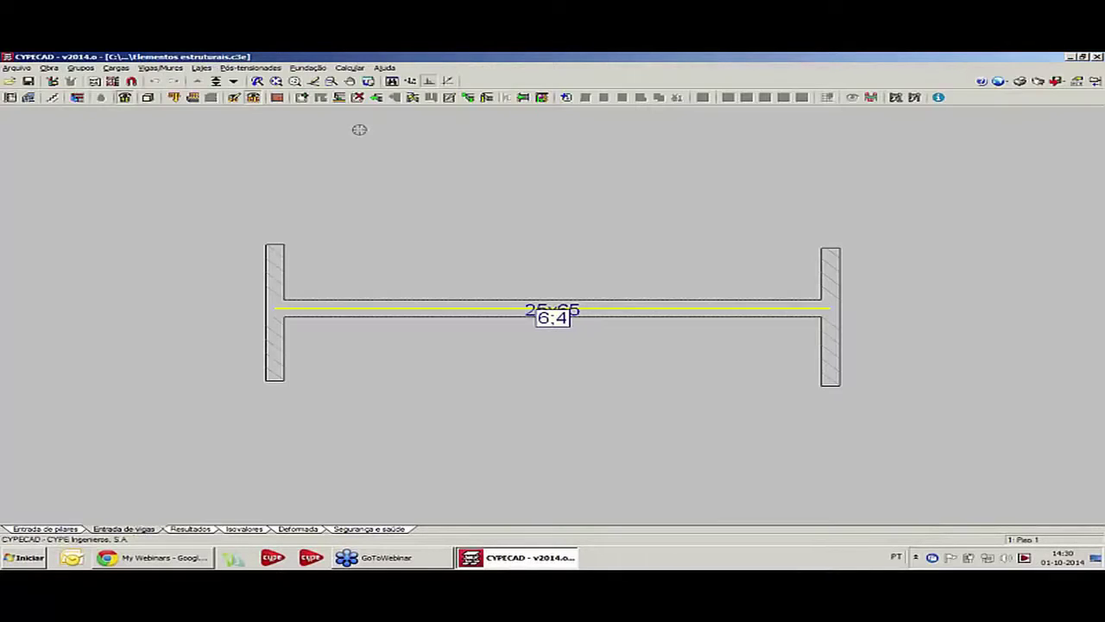
{"action": "left_click", "coordinate": [448, 96]}
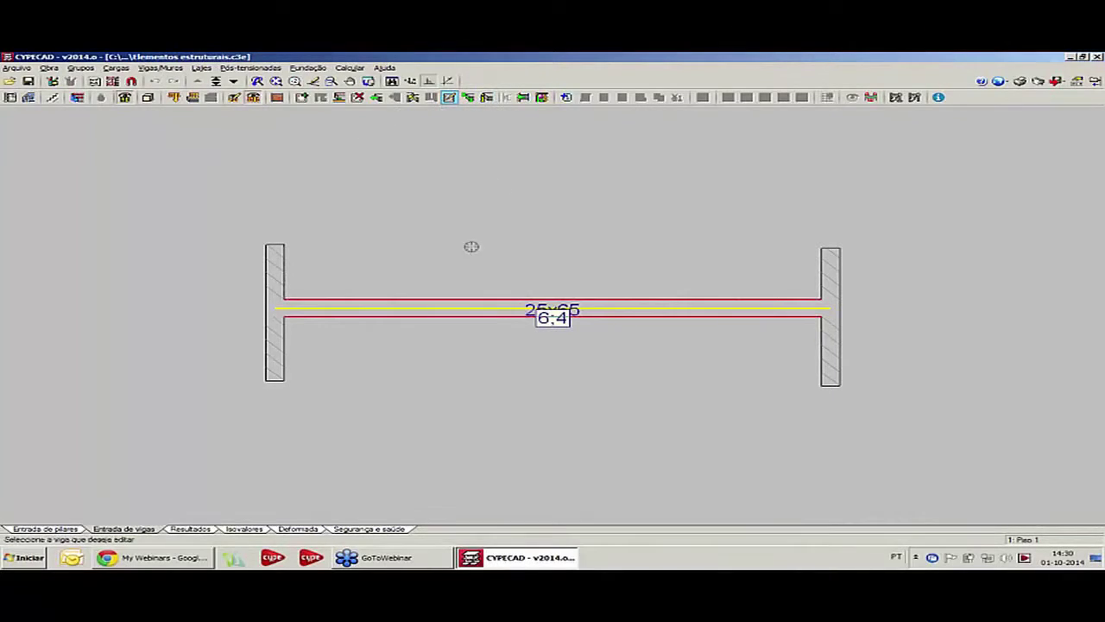
{"action": "left_click", "coordinate": [506, 303]}
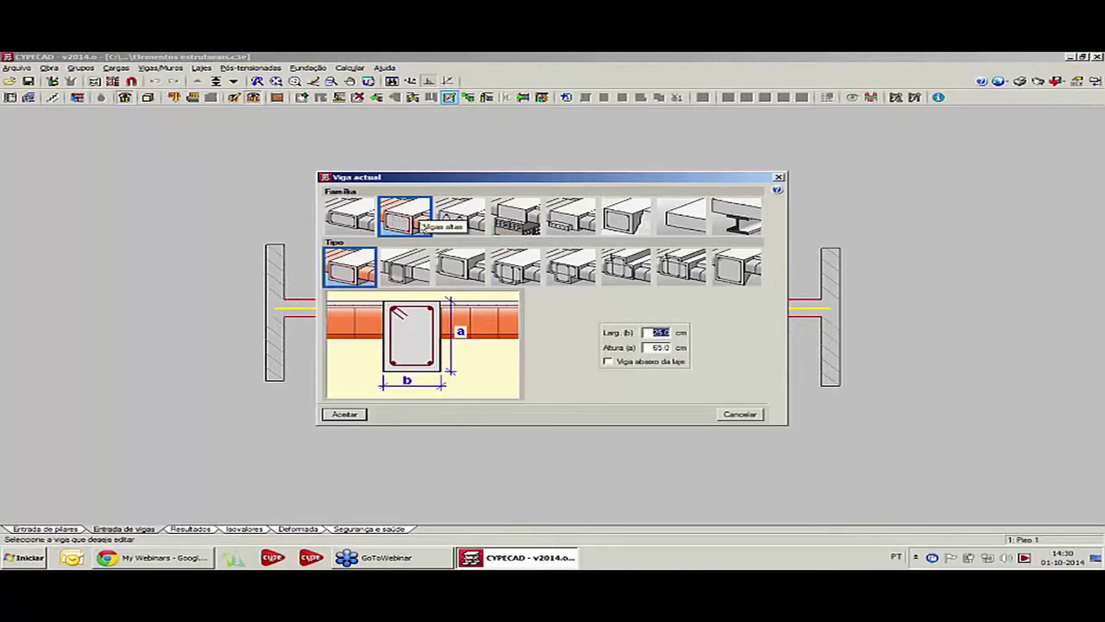
{"action": "left_click", "coordinate": [754, 210]}
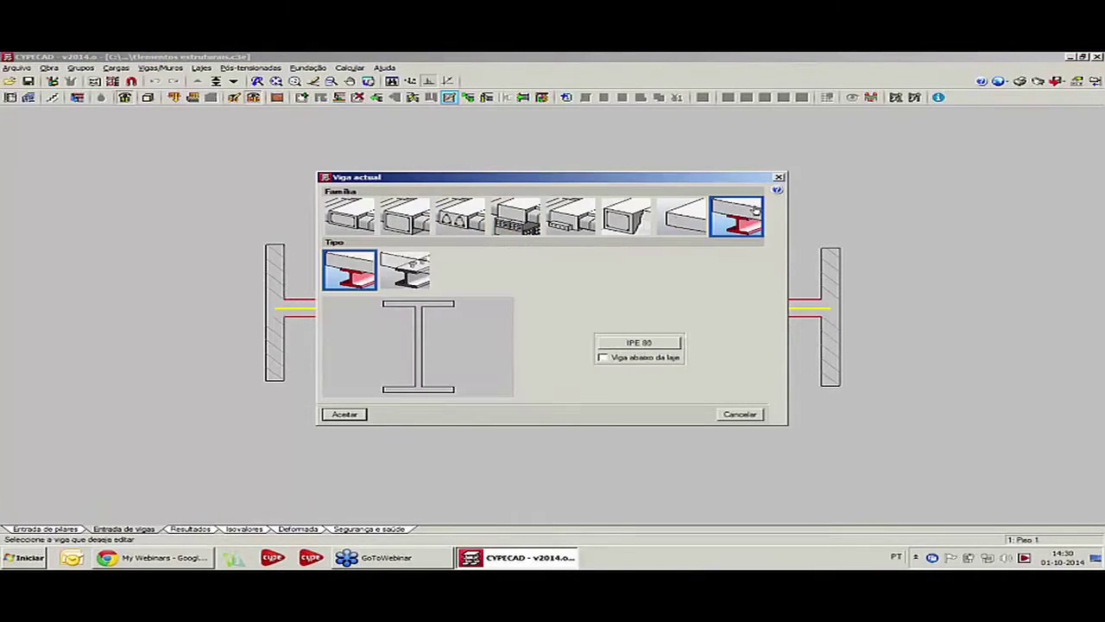
- Choose the IPE 400 rolled section as a single profile for the steel beam and apply it
{"action": "left_click", "coordinate": [644, 344]}
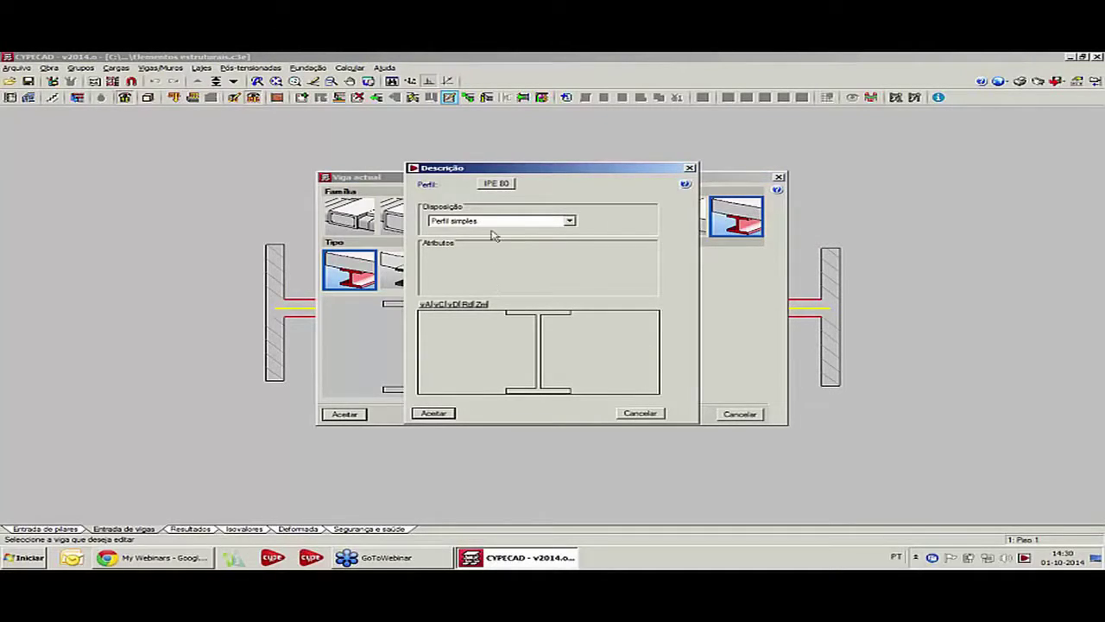
{"action": "left_click", "coordinate": [497, 183]}
{"action": "left_click", "coordinate": [436, 324]}
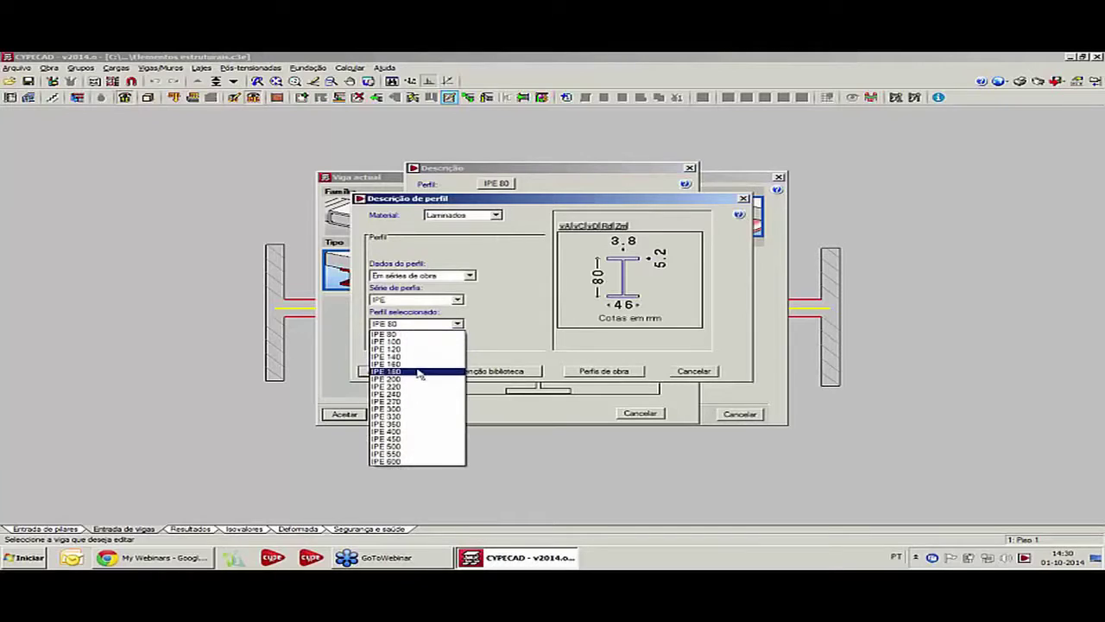
{"action": "left_click", "coordinate": [409, 434]}
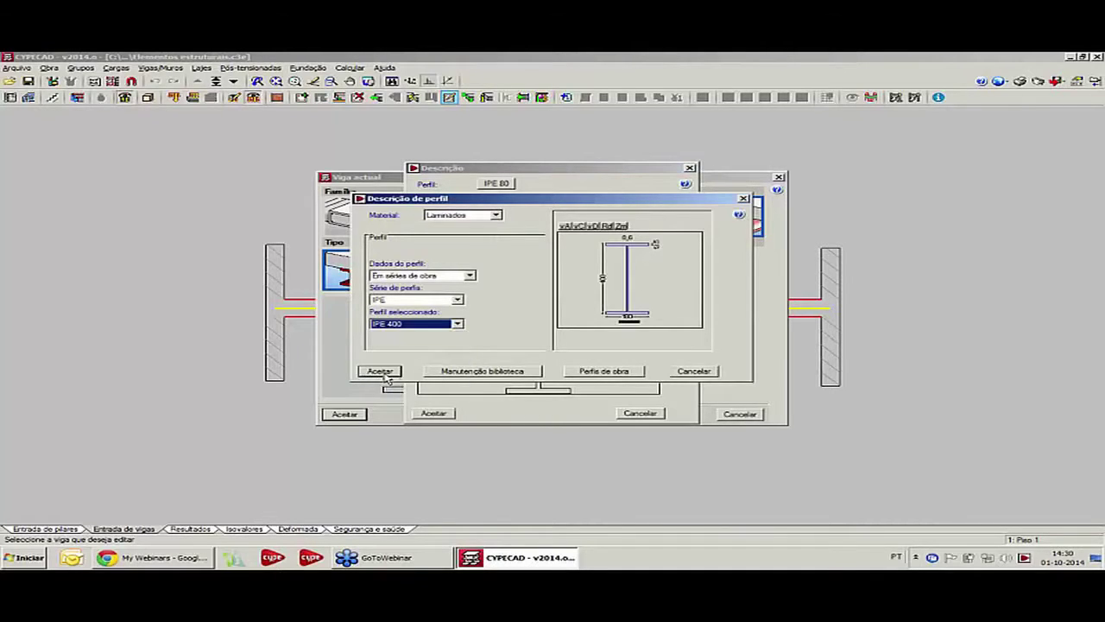
{"action": "left_click", "coordinate": [383, 374]}
{"action": "left_click", "coordinate": [434, 412]}
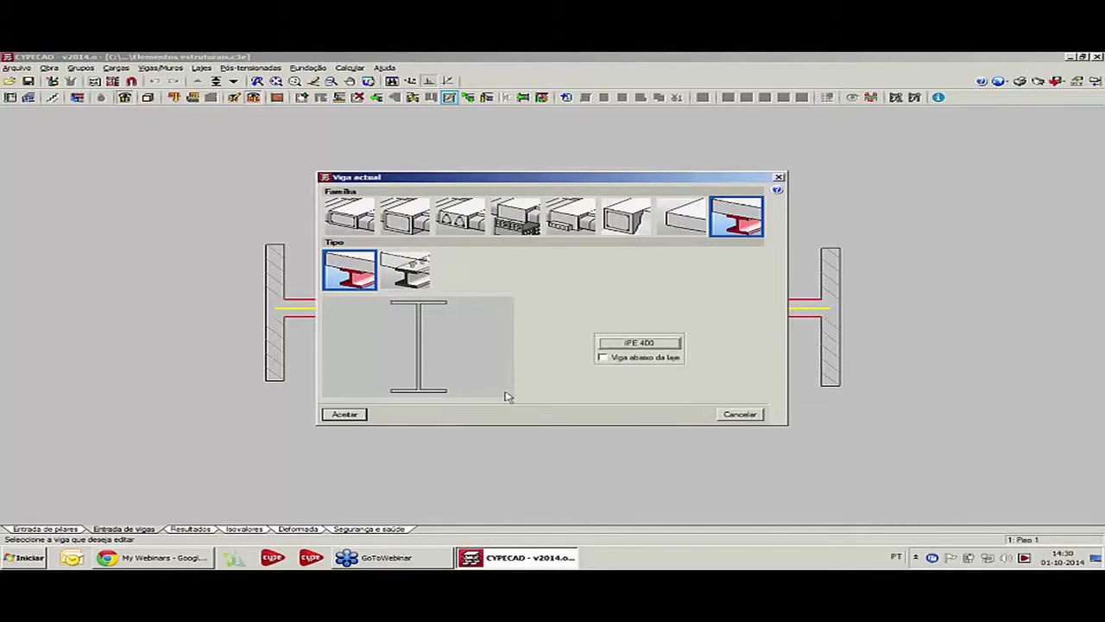
{"action": "left_click", "coordinate": [346, 414]}
{"action": "scroll", "coordinate": [548, 317], "scroll_direction": "down", "scroll_amount": 1}
{"action": "scroll", "coordinate": [552, 321], "scroll_direction": "up", "scroll_amount": 1}
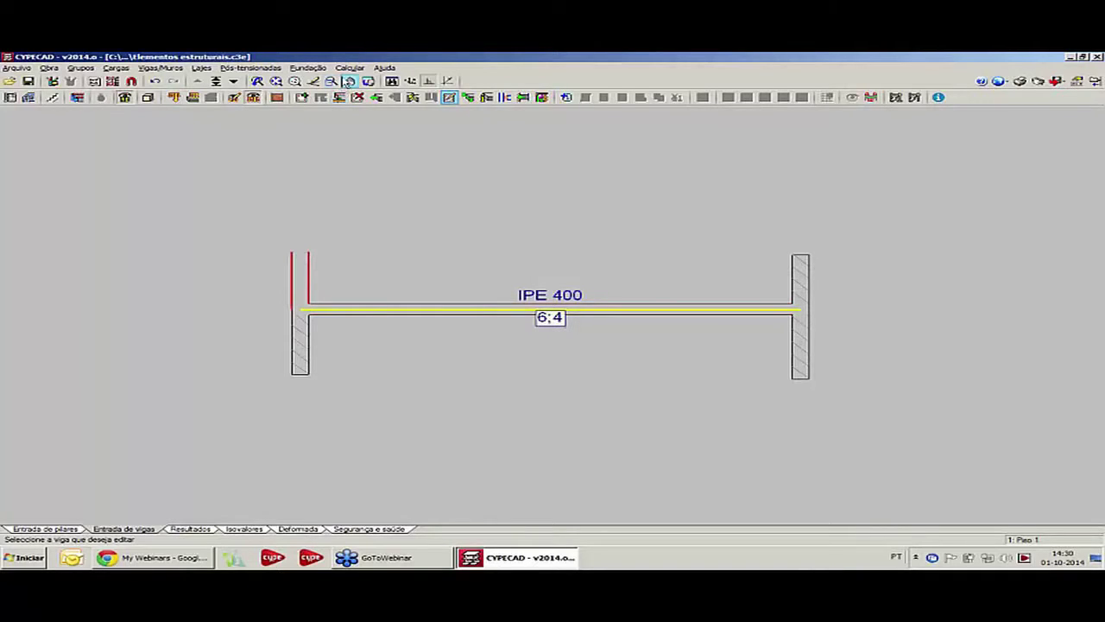
- Calculate the structure with automatic sizing of steel beams and connections left disabled
{"action": "left_click", "coordinate": [350, 69]}
{"action": "left_click", "coordinate": [384, 82]}
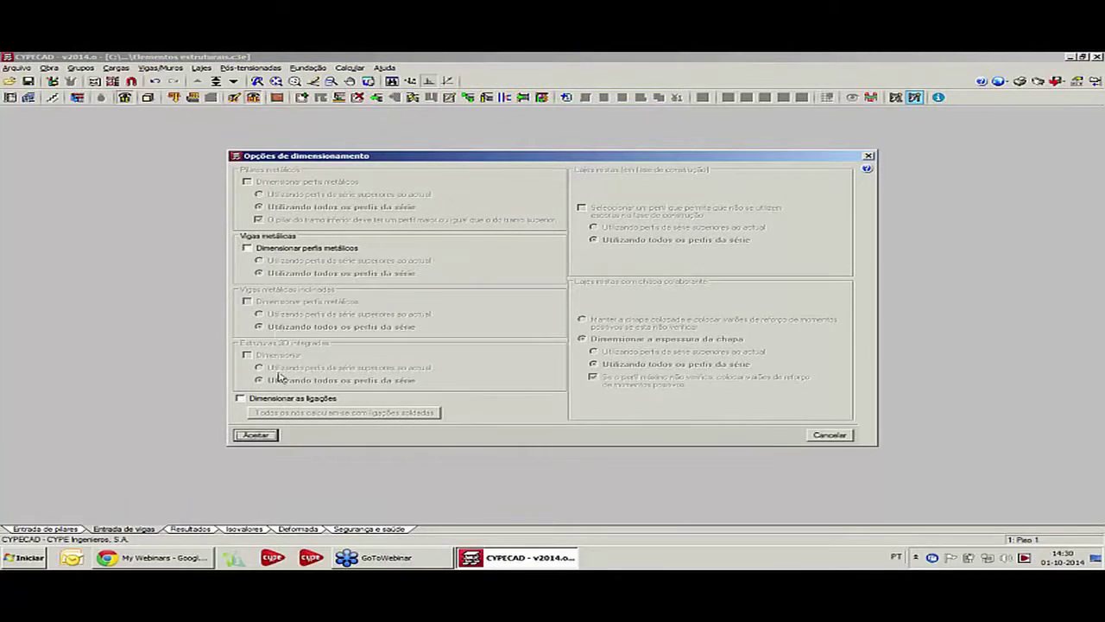
{"action": "left_click", "coordinate": [256, 435]}
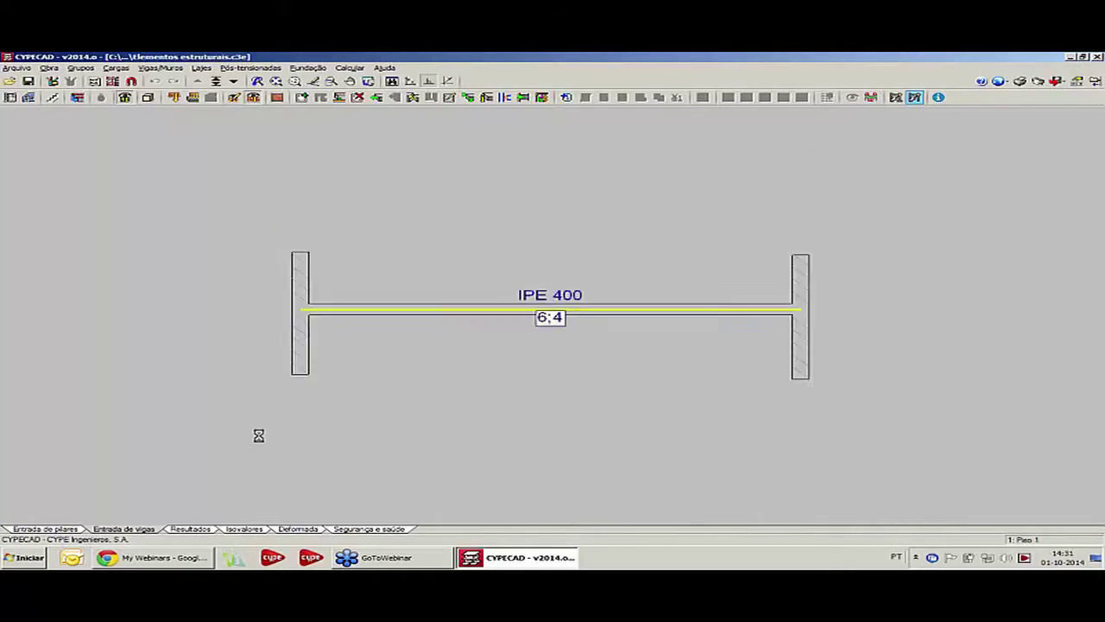
{"action": "key", "text": "Escape"}
- Check the IPE 400 beam for errors in the calculation results and close the error list
{"action": "left_click", "coordinate": [193, 529]}
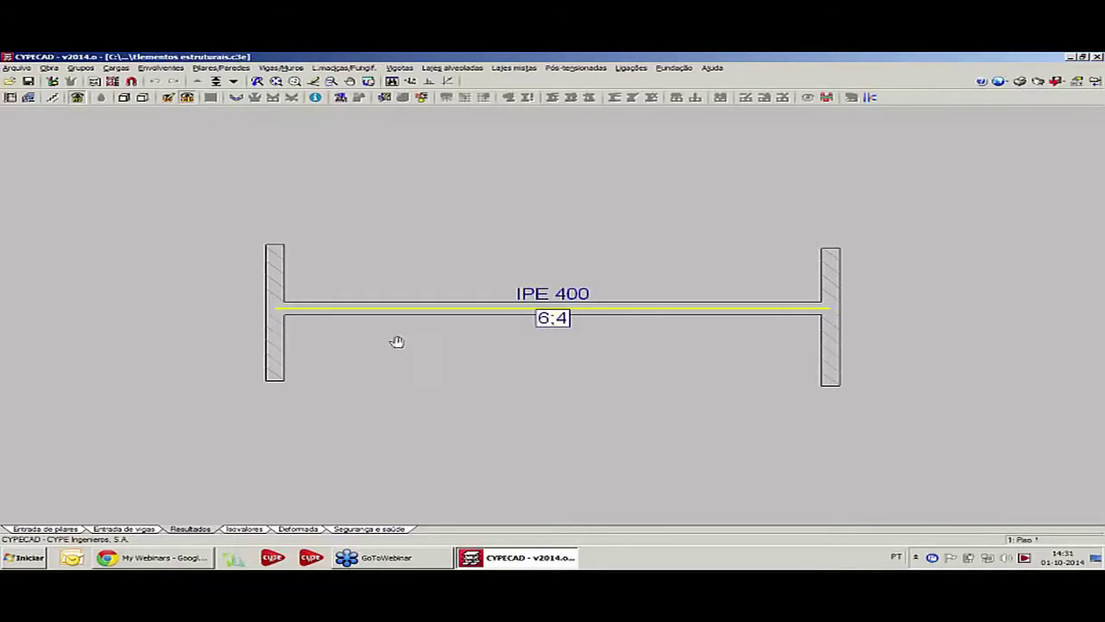
{"action": "left_click", "coordinate": [280, 68]}
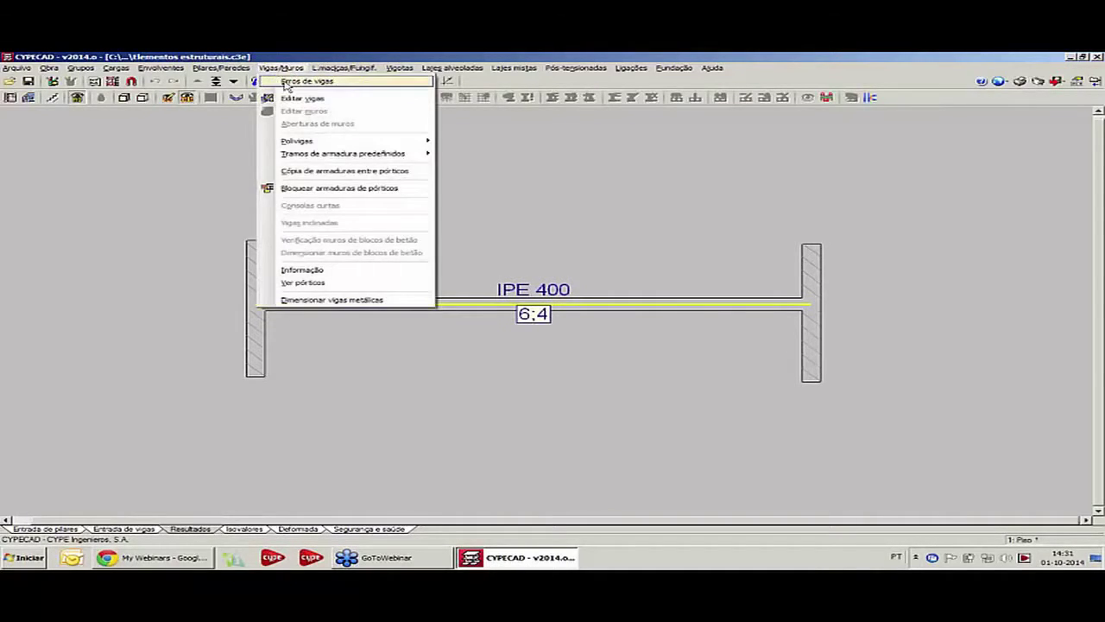
{"action": "left_click", "coordinate": [320, 78]}
{"action": "left_click", "coordinate": [515, 302]}
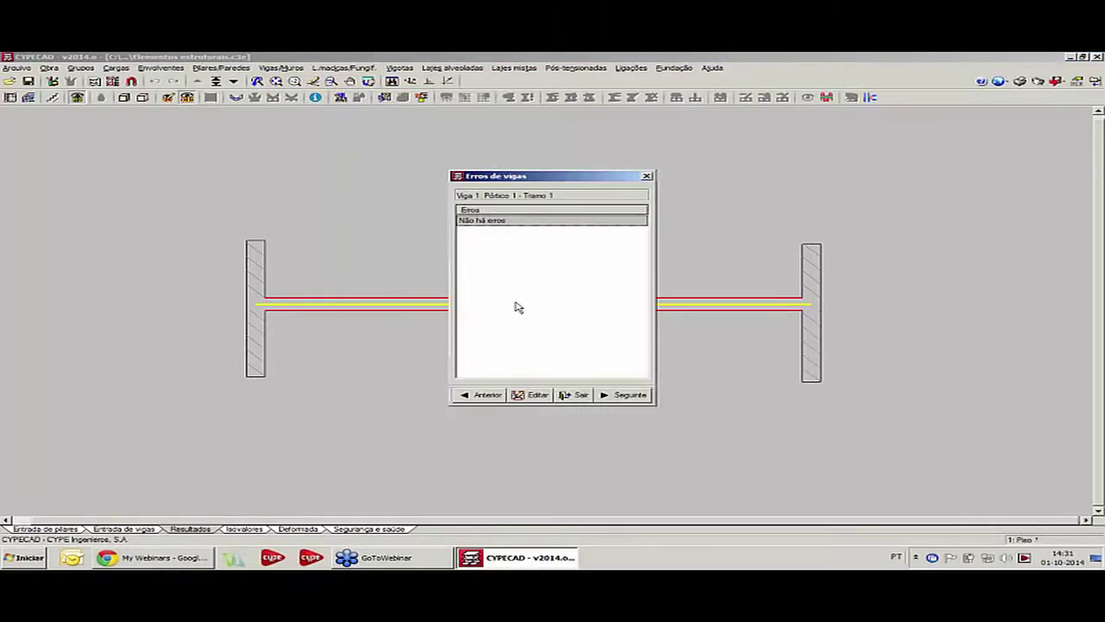
{"action": "left_click", "coordinate": [647, 177]}
- Open the IPE 400 beam's frame for editing from the calculation results
{"action": "left_click", "coordinate": [281, 69]}
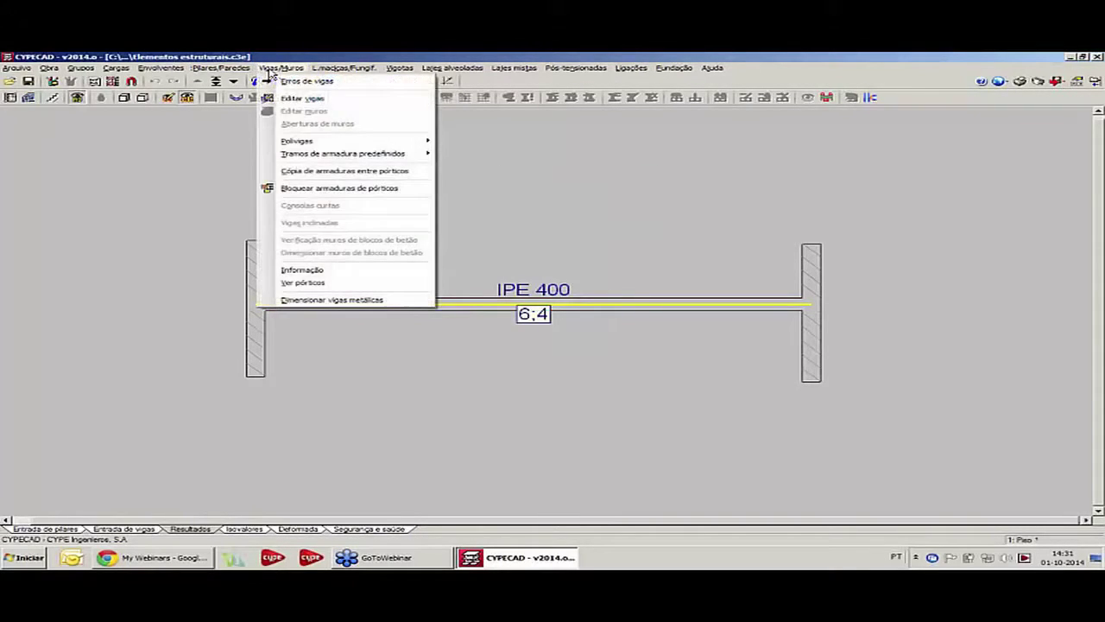
{"action": "left_click", "coordinate": [296, 96]}
{"action": "left_click", "coordinate": [462, 307]}
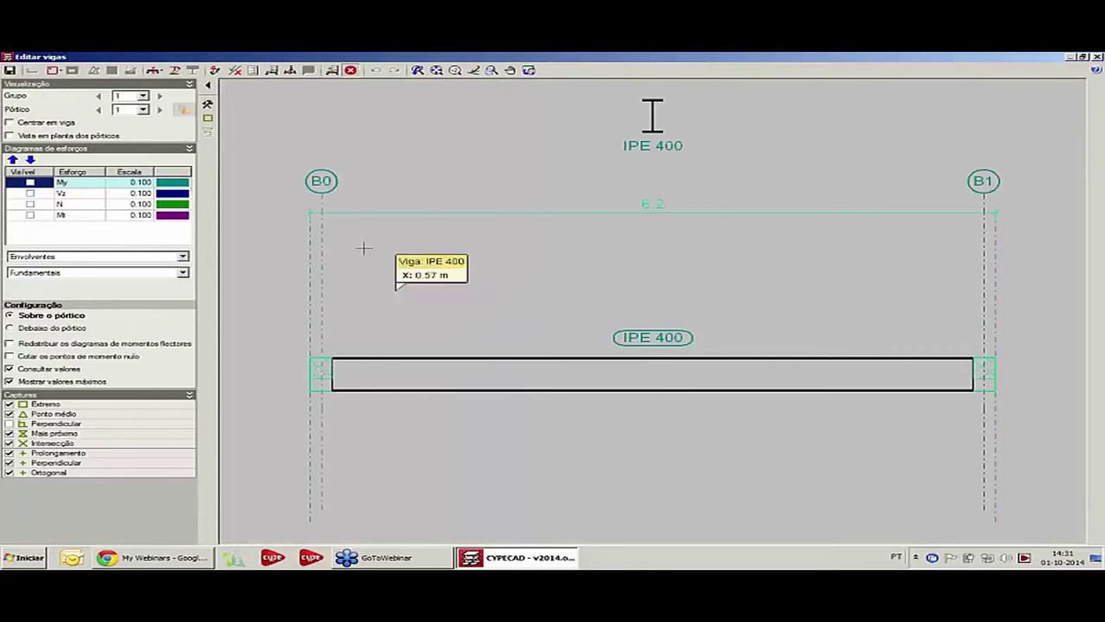
- Open the complete listing of ultimate and serviceability limit state checks for the IPE 400 beam
{"action": "left_click", "coordinate": [252, 70]}
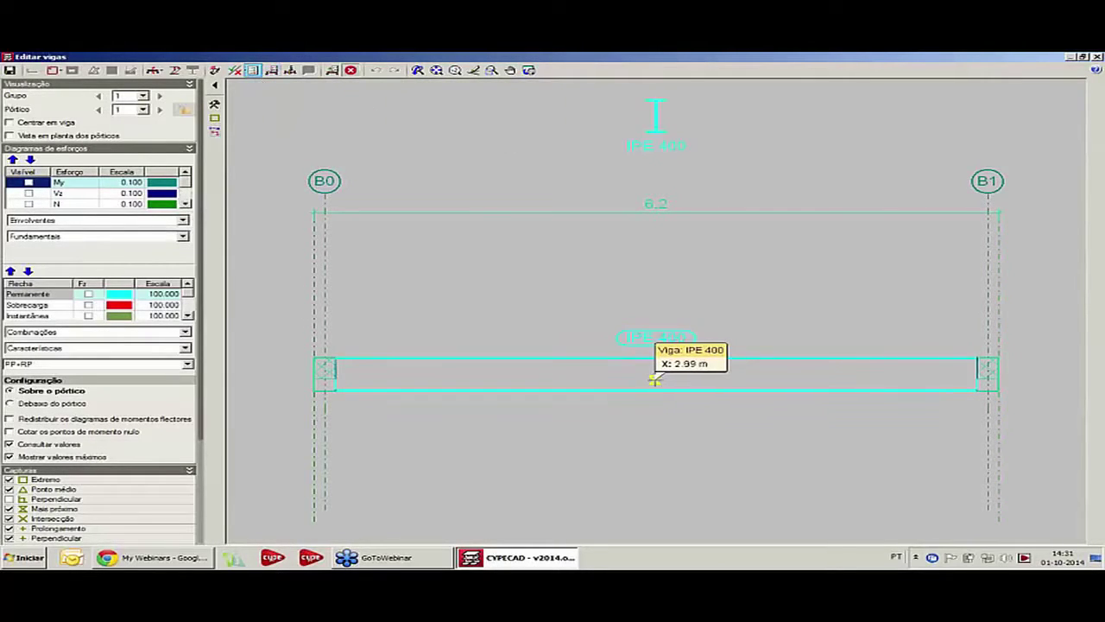
{"action": "left_click", "coordinate": [656, 377]}
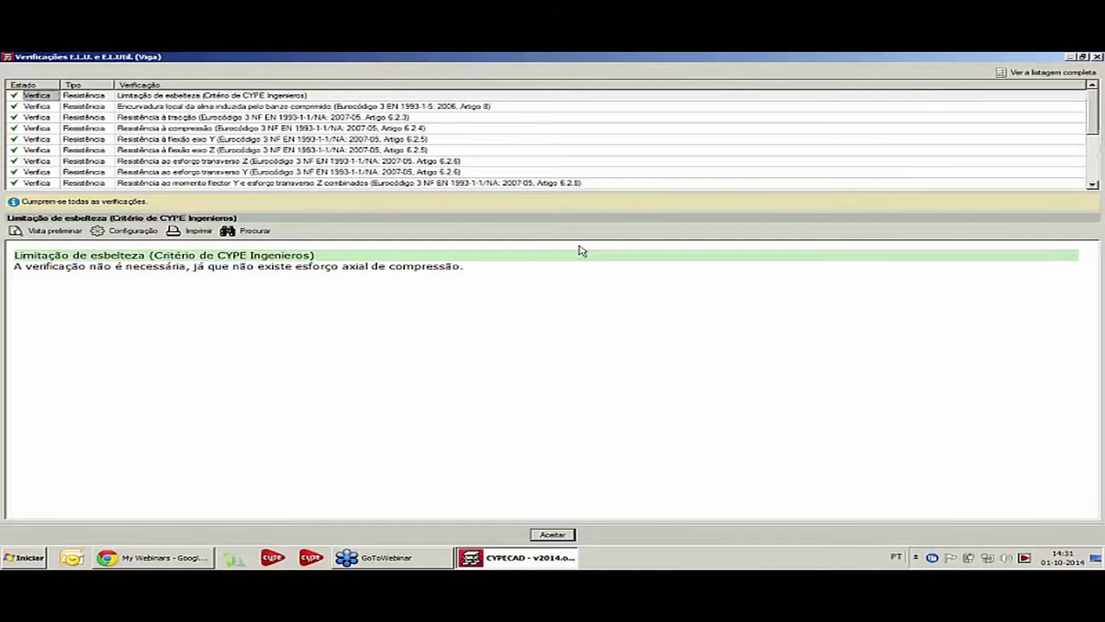
{"action": "left_click", "coordinate": [1040, 72]}
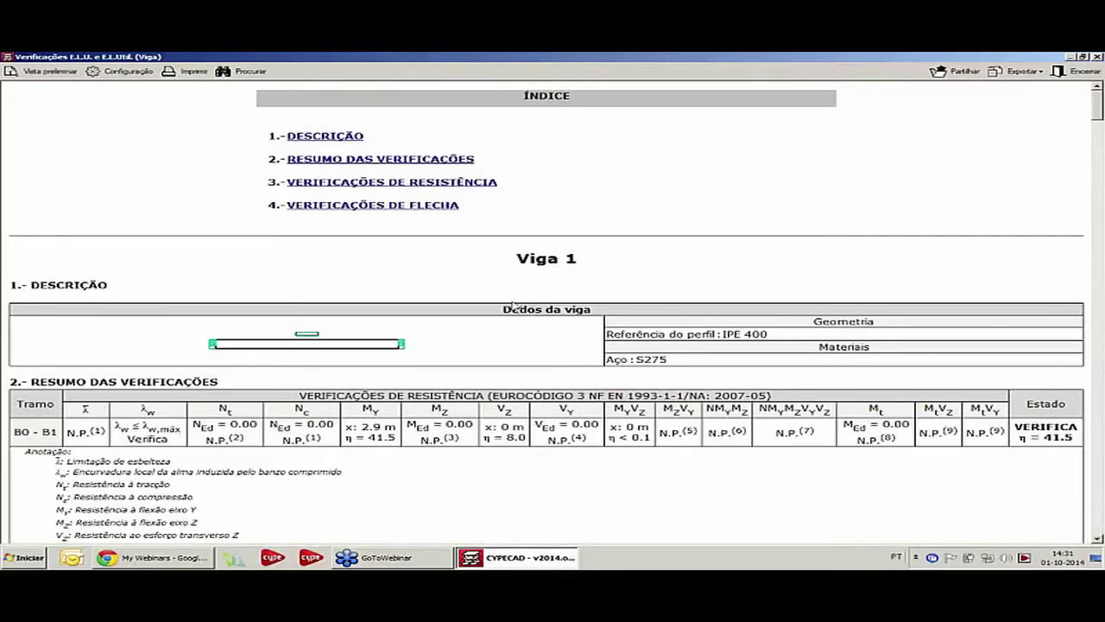
- Examine the check summary and the Eurocode 3 resistance checks in the IPE 400 beam's report
{"action": "scroll", "coordinate": [513, 307], "scroll_direction": "down", "scroll_amount": 10}
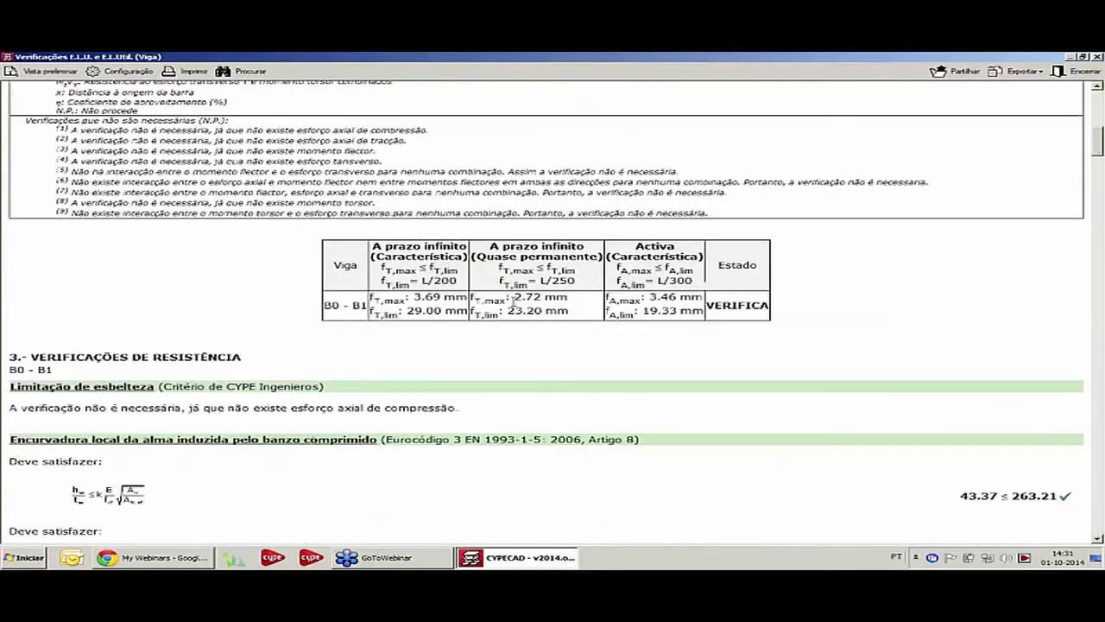
{"action": "scroll", "coordinate": [513, 303], "scroll_direction": "up", "scroll_amount": 1}
{"action": "scroll", "coordinate": [513, 304], "scroll_direction": "down", "scroll_amount": 7}
{"action": "scroll", "coordinate": [513, 305], "scroll_direction": "up", "scroll_amount": 10}
{"action": "scroll", "coordinate": [514, 306], "scroll_direction": "down", "scroll_amount": 10}
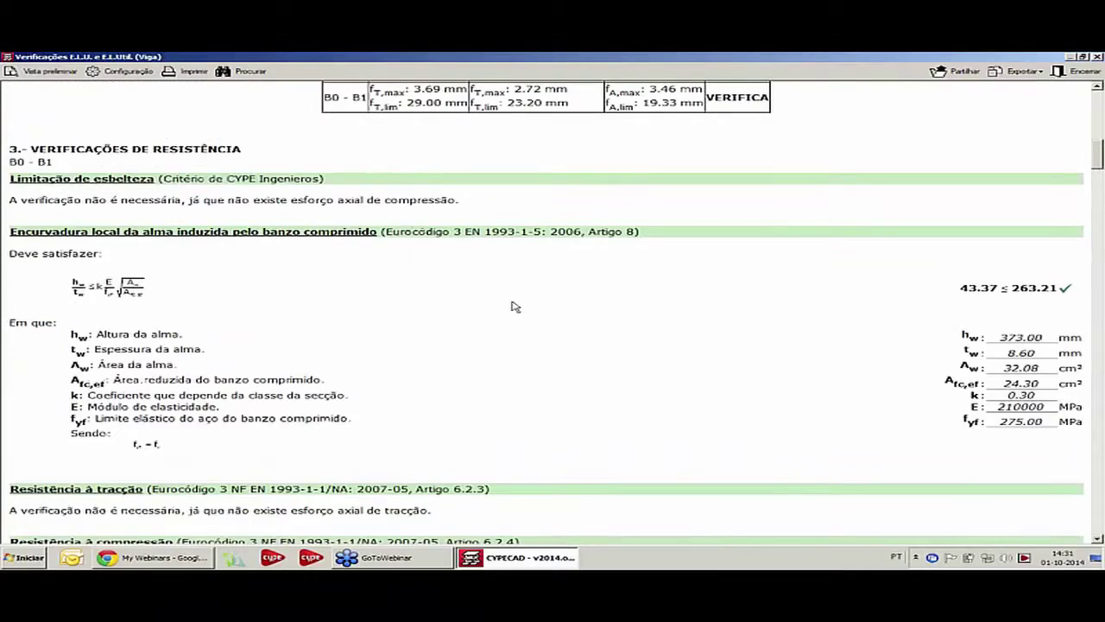
{"action": "scroll", "coordinate": [514, 307], "scroll_direction": "down", "scroll_amount": 8}
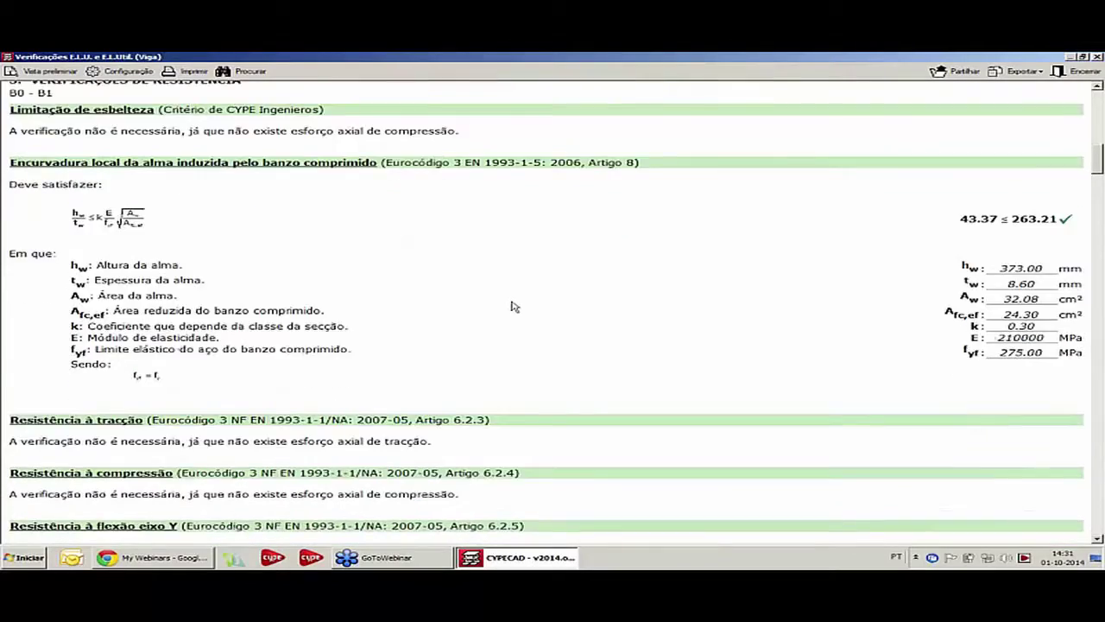
{"action": "scroll", "coordinate": [513, 306], "scroll_direction": "down", "scroll_amount": 9}
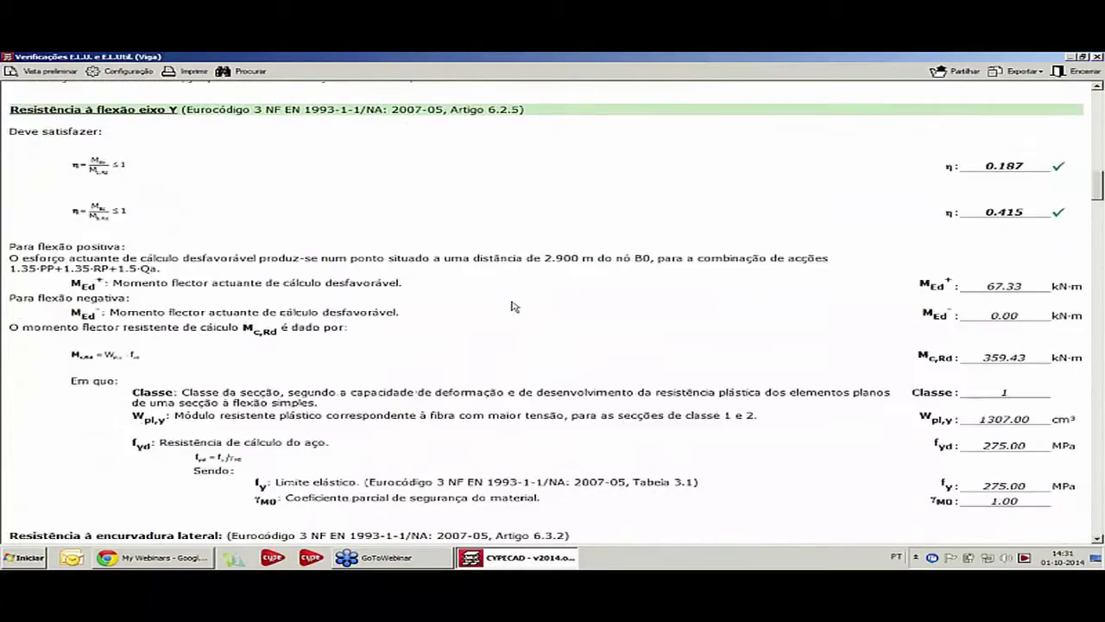
{"action": "scroll", "coordinate": [514, 307], "scroll_direction": "down", "scroll_amount": 6}
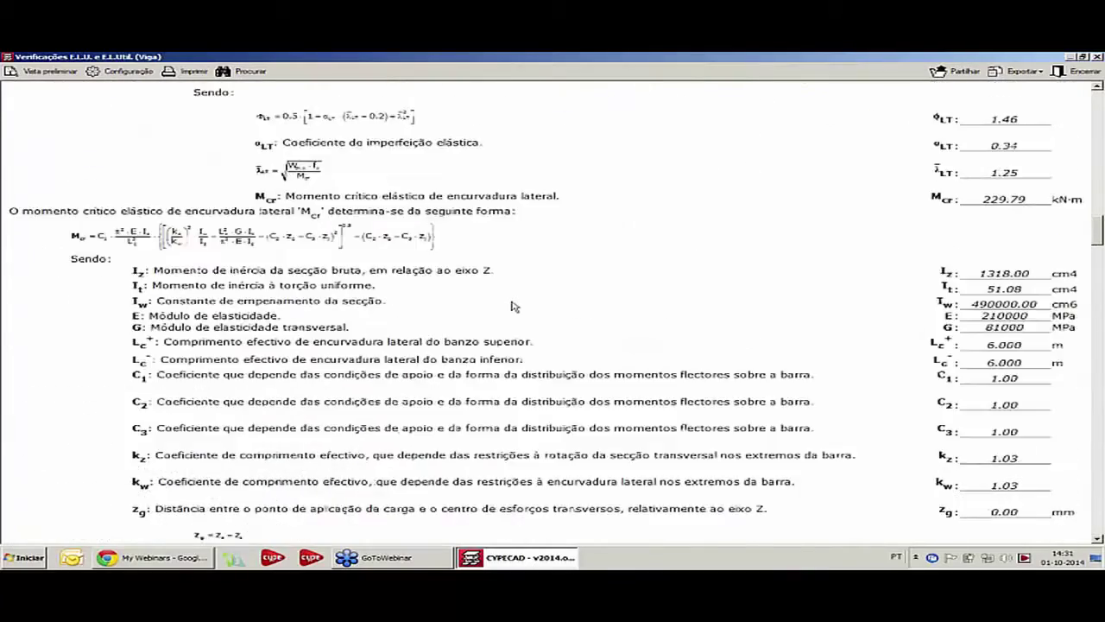
{"action": "scroll", "coordinate": [514, 306], "scroll_direction": "down", "scroll_amount": 17}
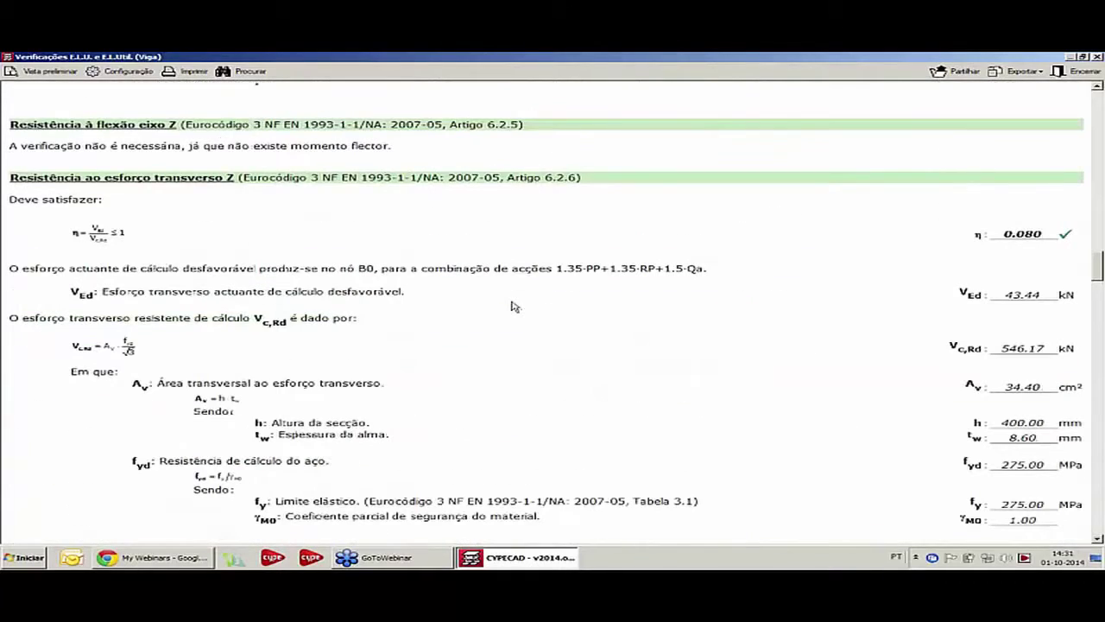
{"action": "scroll", "coordinate": [315, 264], "scroll_direction": "down", "scroll_amount": 16}
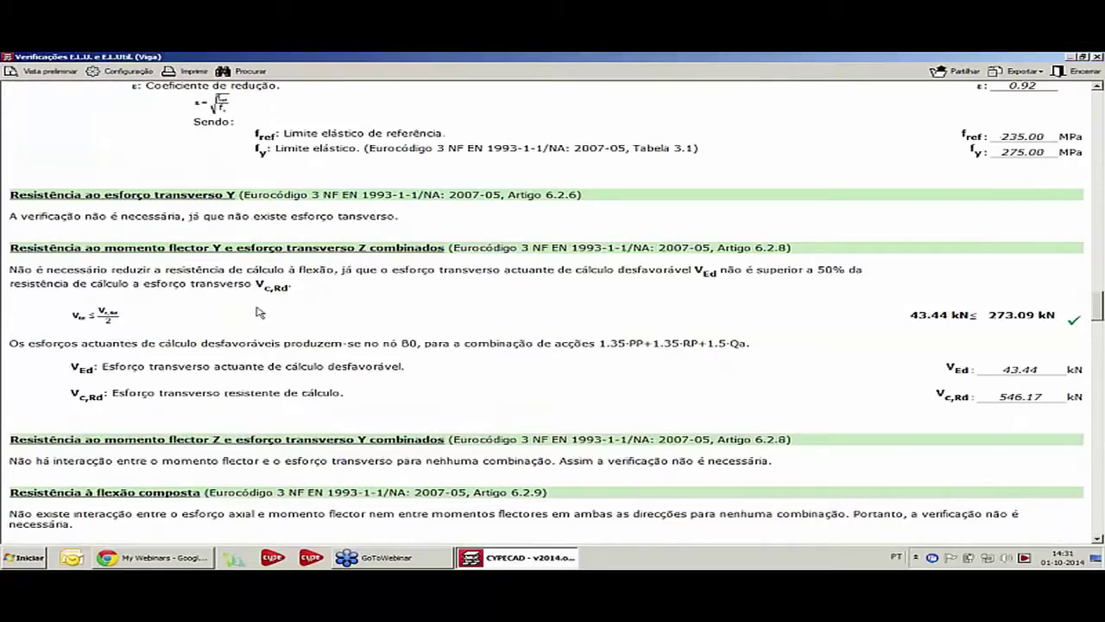
- Examine the torsion and deflection checks through the end of the beam's report, and close it
{"action": "scroll", "coordinate": [259, 312], "scroll_direction": "down", "scroll_amount": 10}
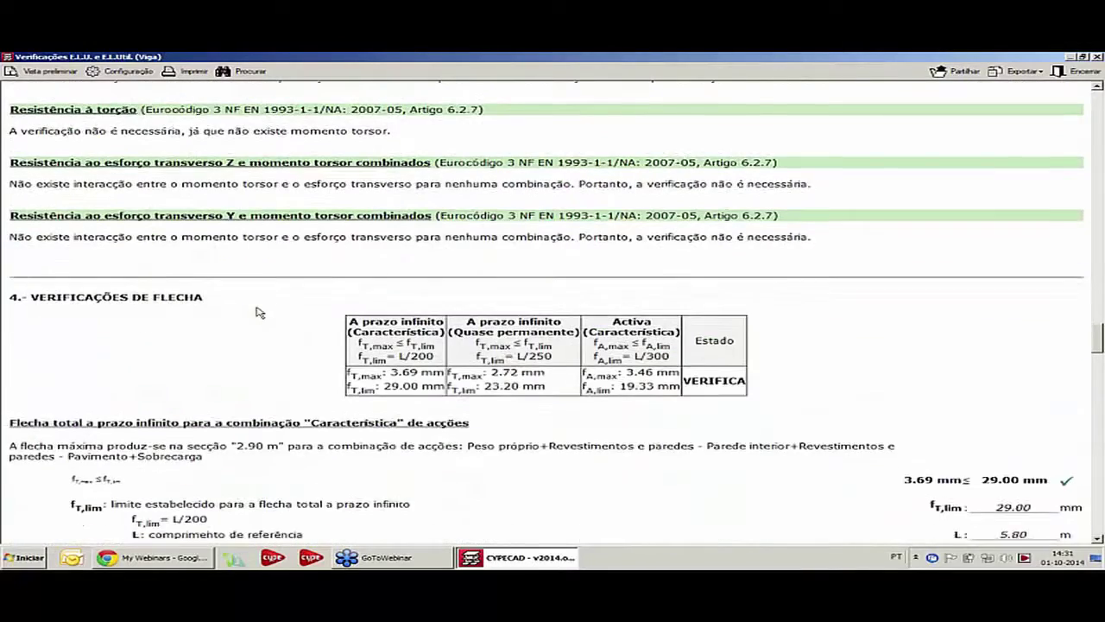
{"action": "scroll", "coordinate": [259, 312], "scroll_direction": "down", "scroll_amount": 4}
{"action": "scroll", "coordinate": [482, 235], "scroll_direction": "down", "scroll_amount": 13}
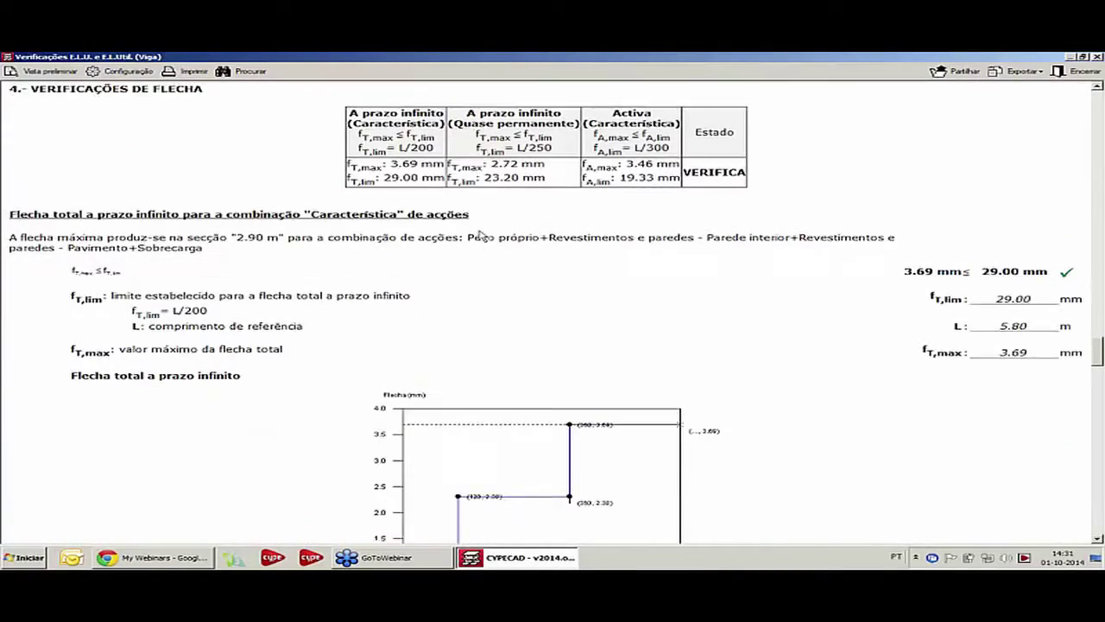
{"action": "scroll", "coordinate": [482, 235], "scroll_direction": "down", "scroll_amount": 17}
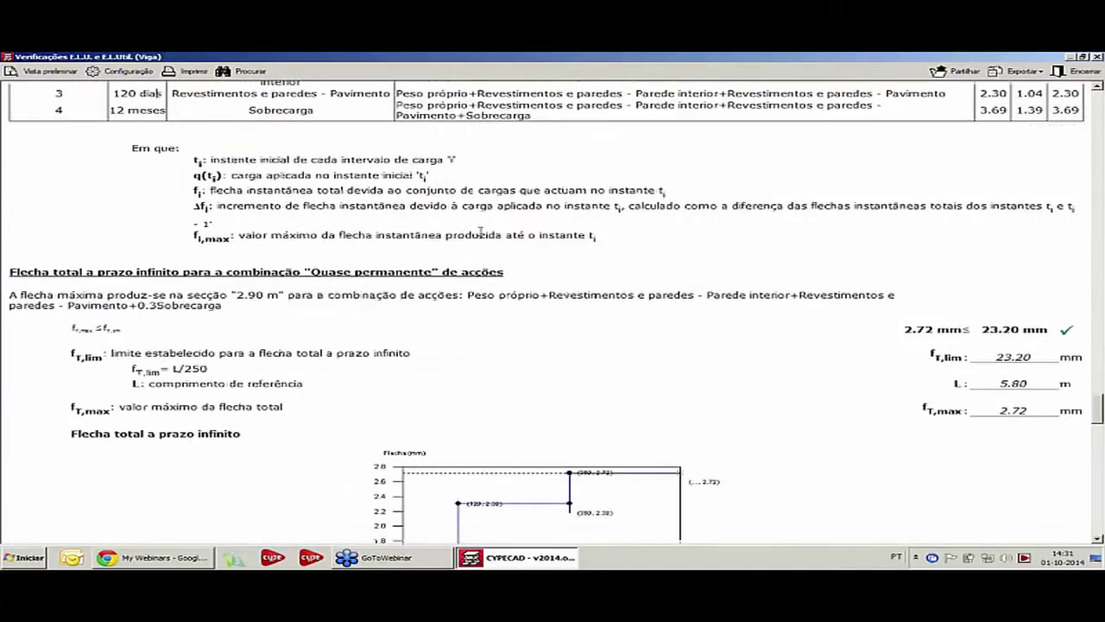
{"action": "scroll", "coordinate": [481, 235], "scroll_direction": "down", "scroll_amount": 20}
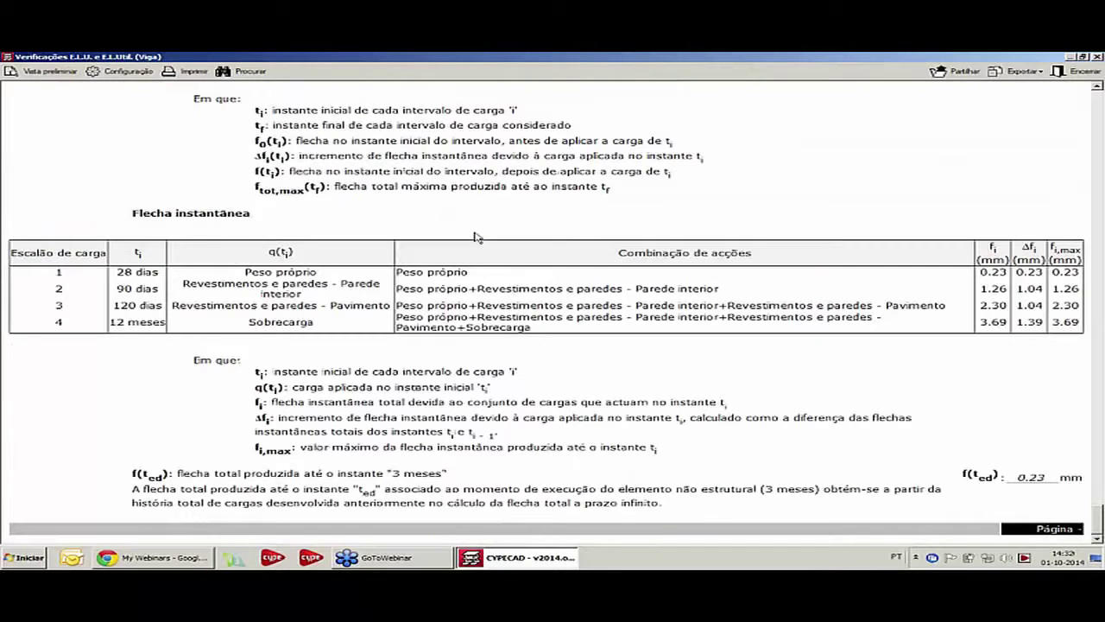
{"action": "key", "text": "Escape"}
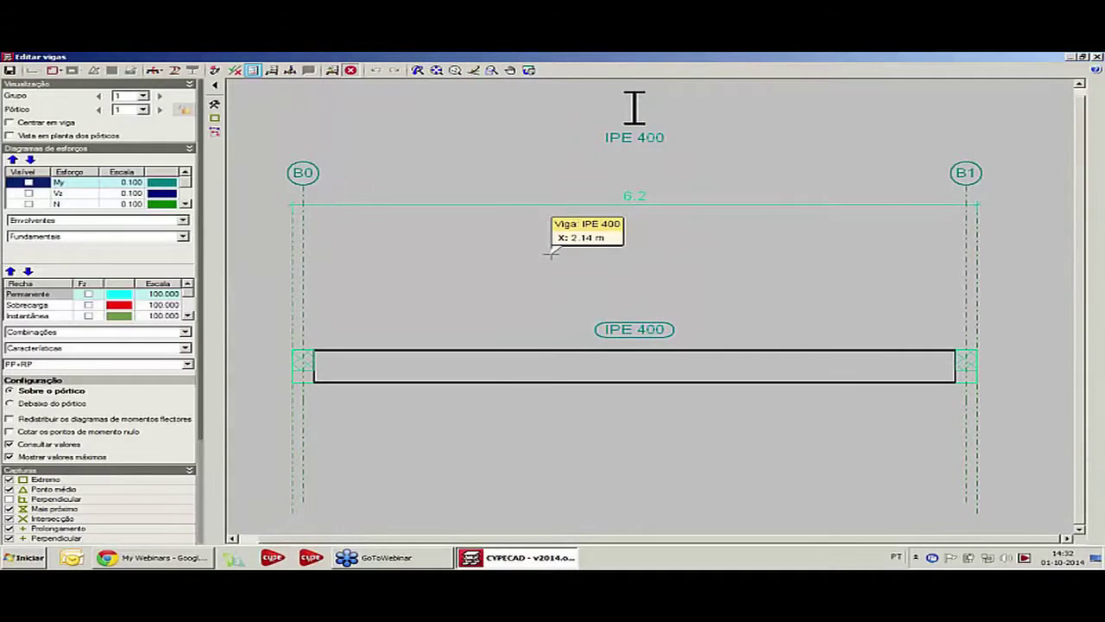
- Leave the beam editor and delete the IPE 400 beam together with its two supporting walls from the Piso 1 beam entry
{"action": "left_click", "coordinate": [1097, 57]}
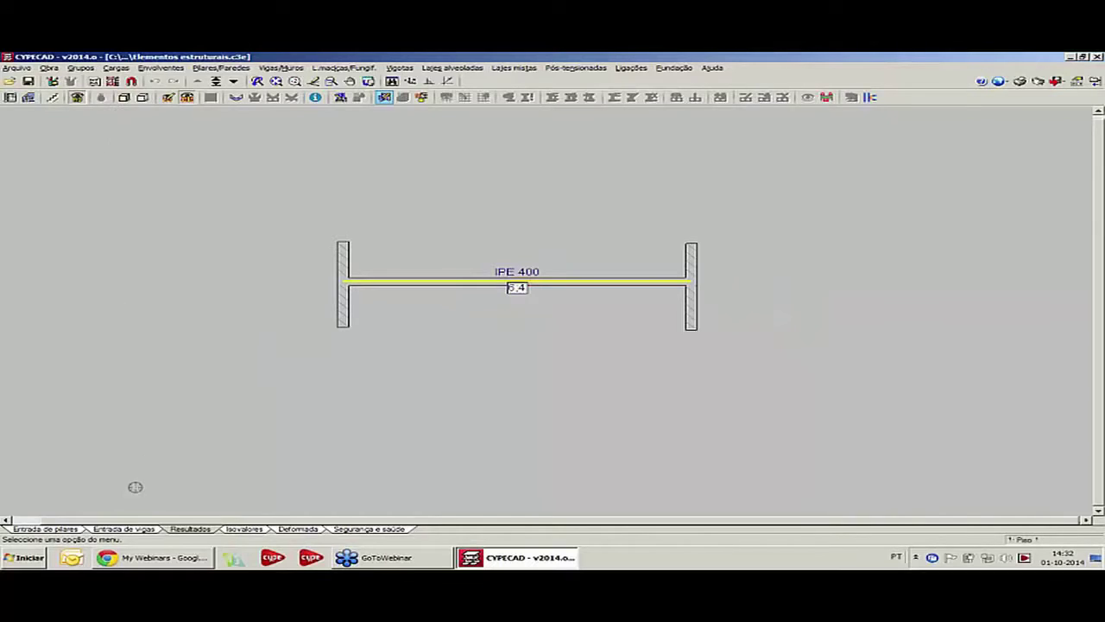
{"action": "left_click", "coordinate": [141, 530]}
{"action": "left_click", "coordinate": [357, 97]}
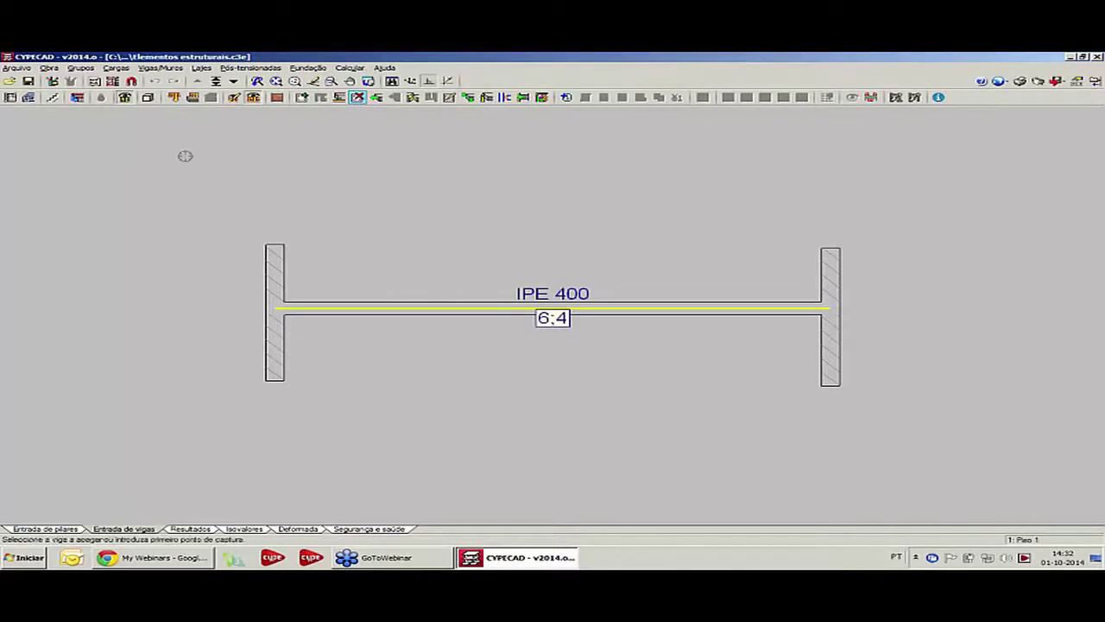
{"action": "left_click_drag", "start_coordinate": [189, 159], "coordinate": [896, 425]}
{"action": "left_click", "coordinate": [373, 343]}
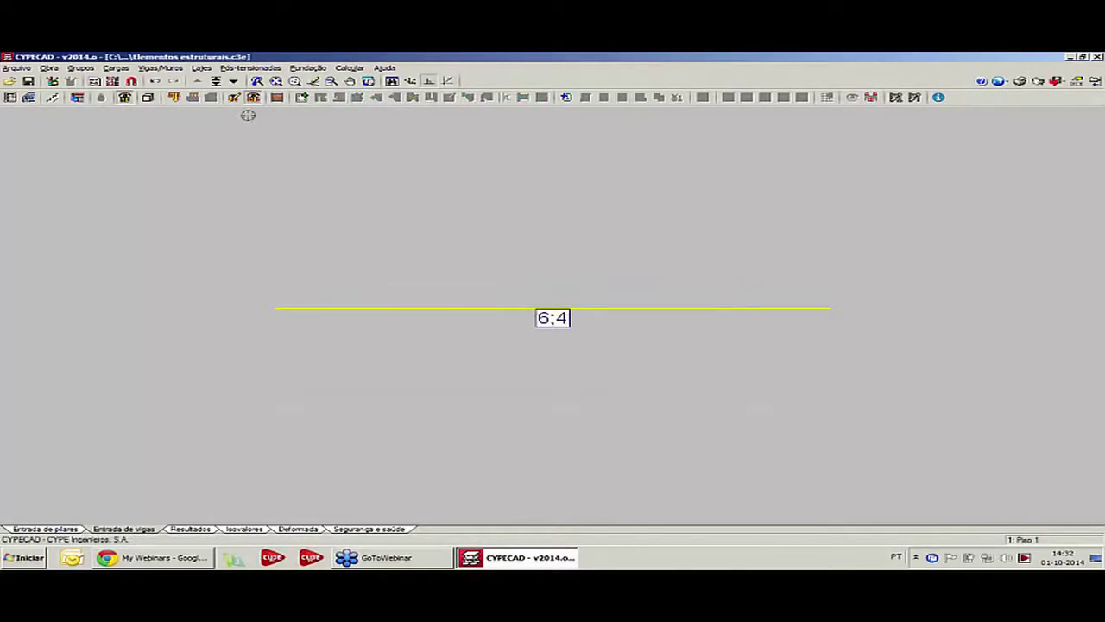
- Delete the linear load left on Piso 1, switch to the Fundação group and close the loads dialog
{"action": "left_click", "coordinate": [173, 97]}
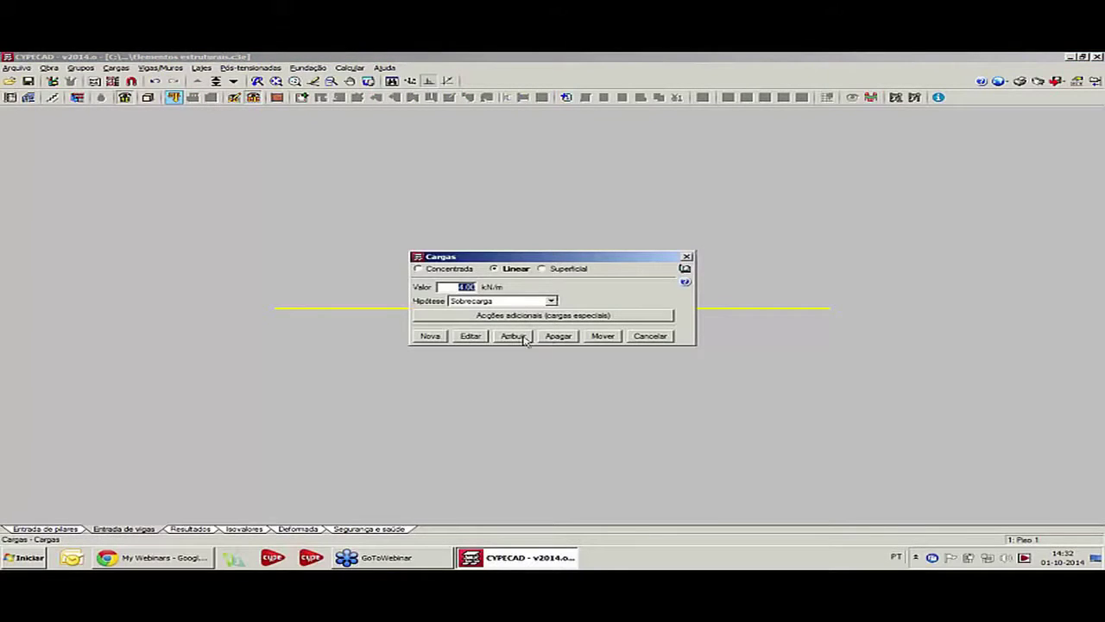
{"action": "left_click", "coordinate": [557, 336]}
{"action": "left_click_drag", "start_coordinate": [198, 205], "coordinate": [498, 325]}
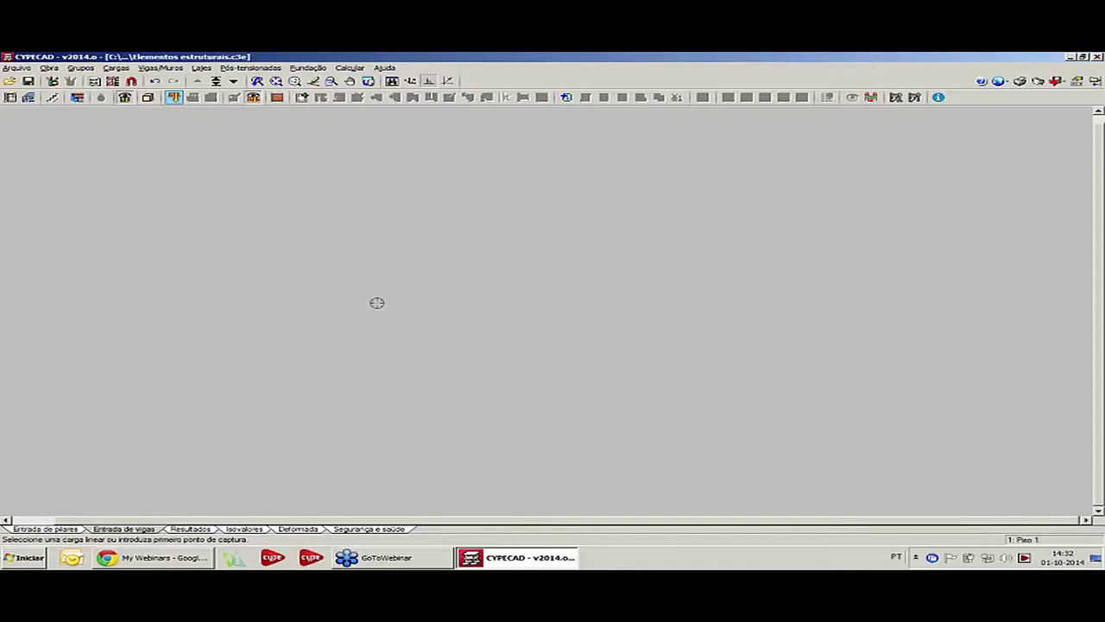
{"action": "left_click", "coordinate": [233, 81]}
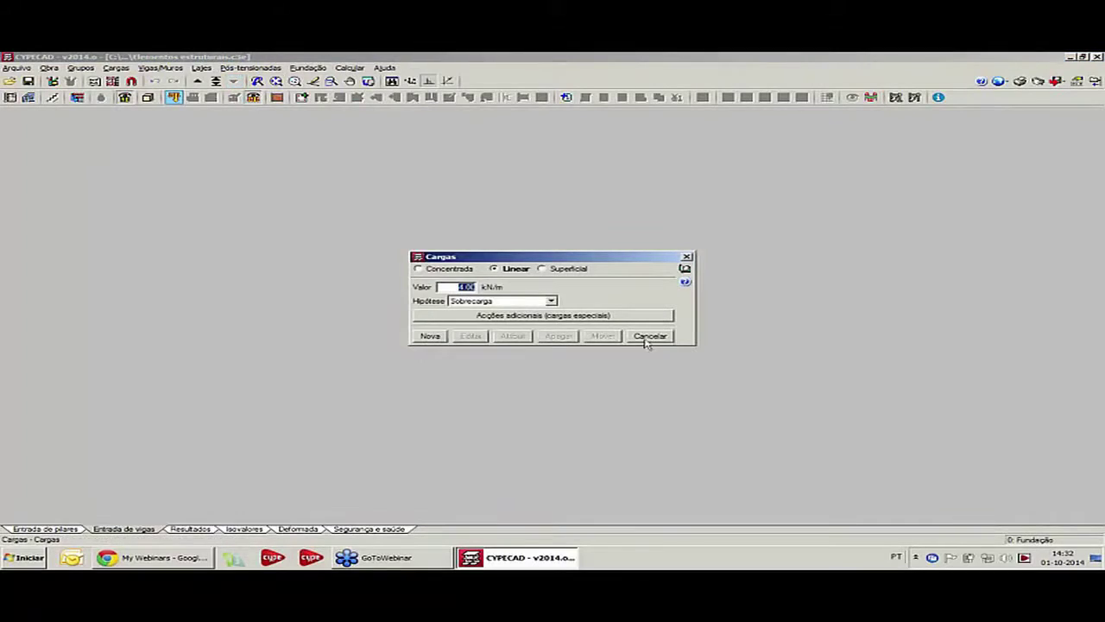
{"action": "left_click", "coordinate": [650, 336]}
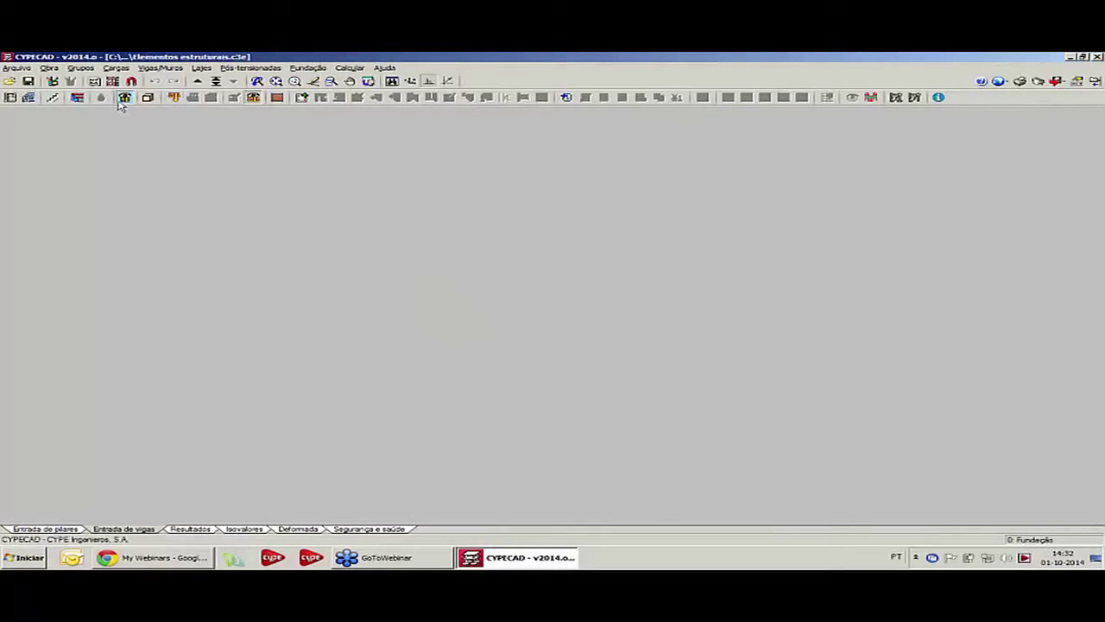
- Assign the plan Edifício TOP - Piso 0 (Comércio_Escritório) to the Piso 1 group in the drawing template manager
{"action": "left_click", "coordinate": [95, 82]}
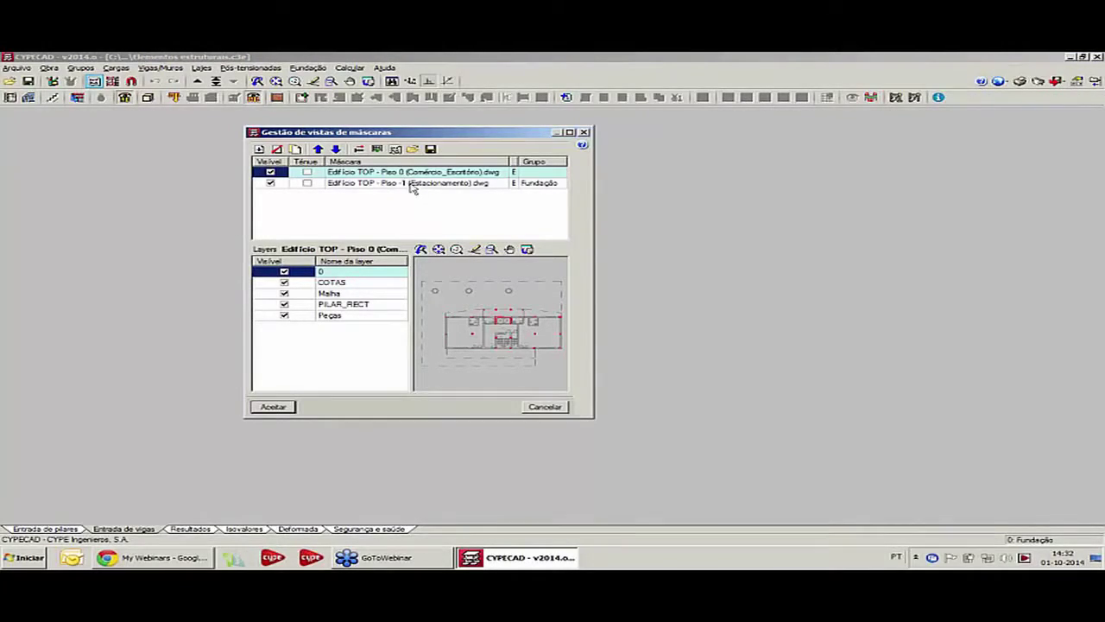
{"action": "left_click", "coordinate": [377, 151]}
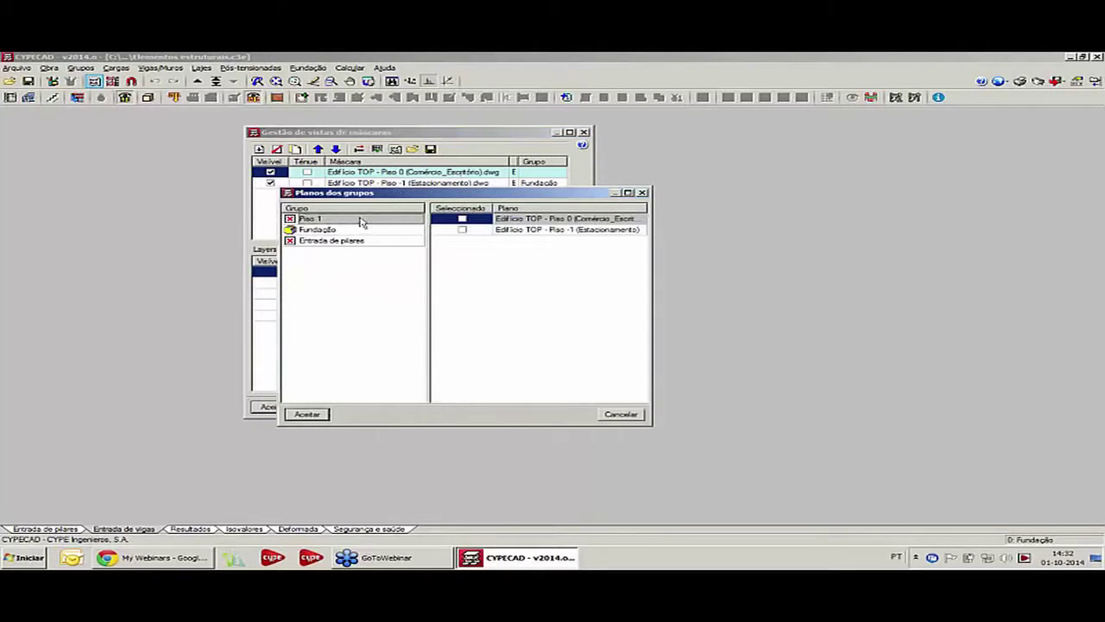
{"action": "left_click", "coordinate": [463, 219]}
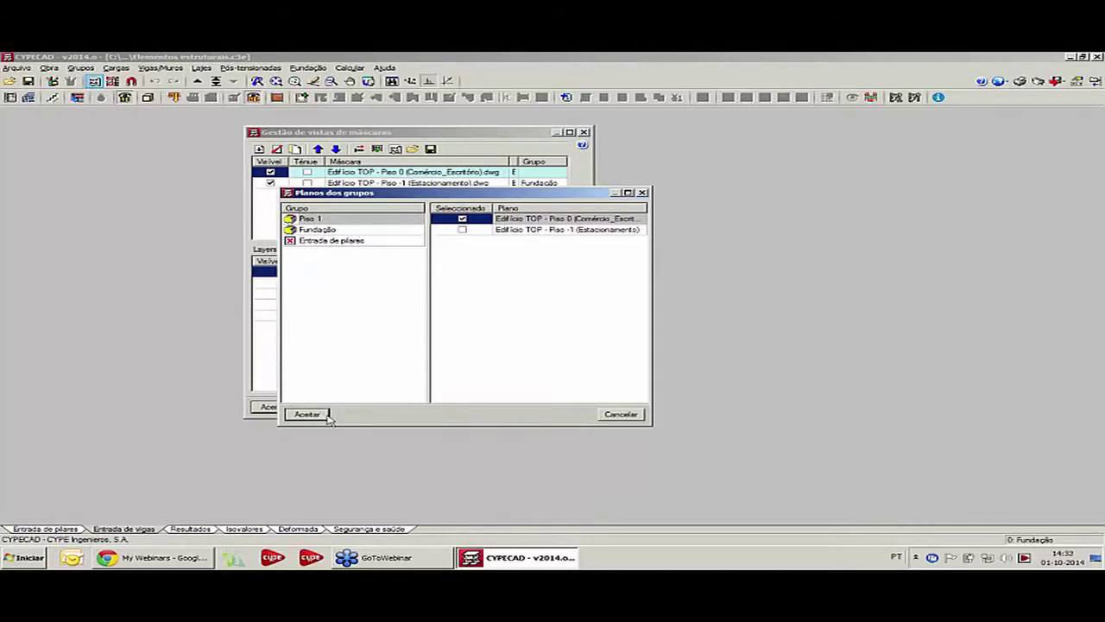
{"action": "left_click", "coordinate": [298, 414]}
{"action": "left_click", "coordinate": [289, 407]}
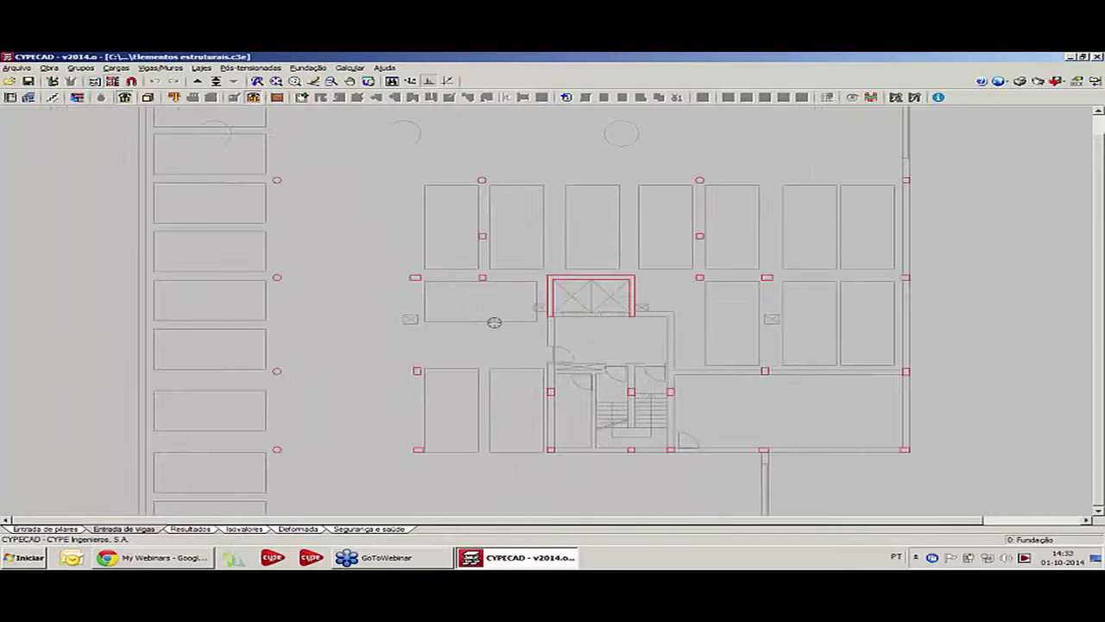
- Compare the staircase area on the Piso 1 plan with the same area on the Fundação plan
{"action": "scroll", "coordinate": [532, 380], "scroll_direction": "up", "scroll_amount": 5}
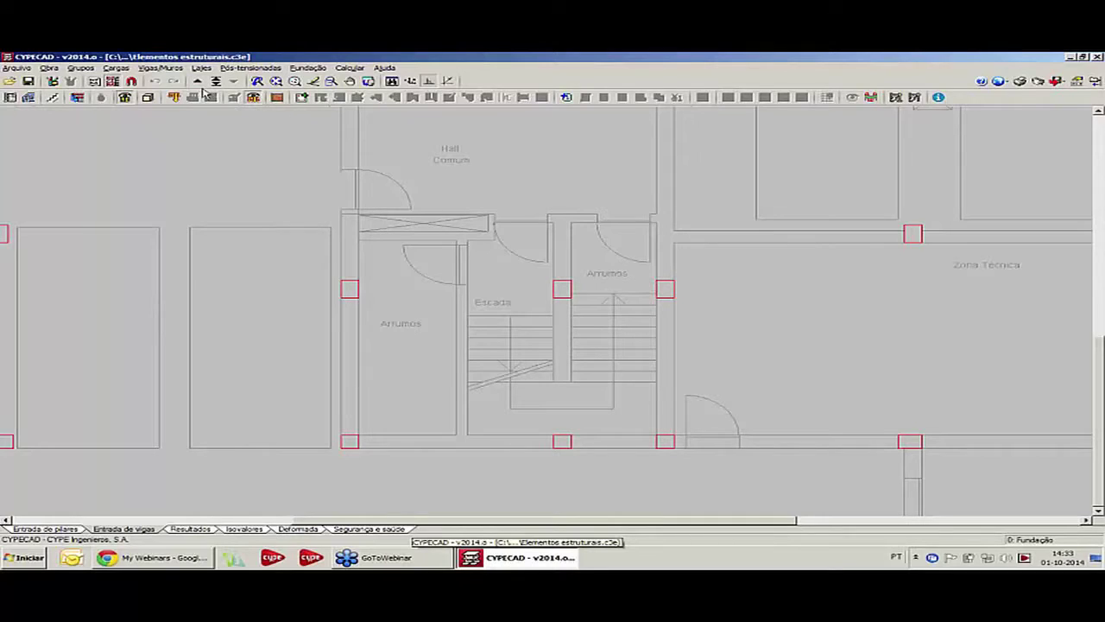
{"action": "key", "text": "Page_Up"}
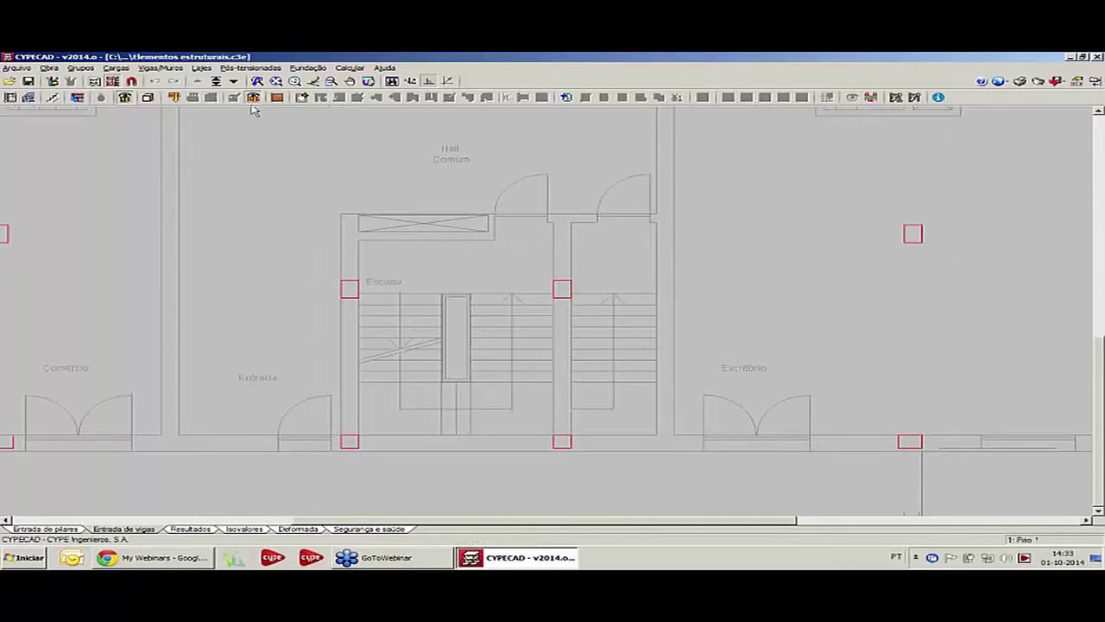
{"action": "left_click", "coordinate": [218, 80]}
{"action": "middle_click_drag", "start_coordinate": [611, 362], "coordinate": [602, 364]}
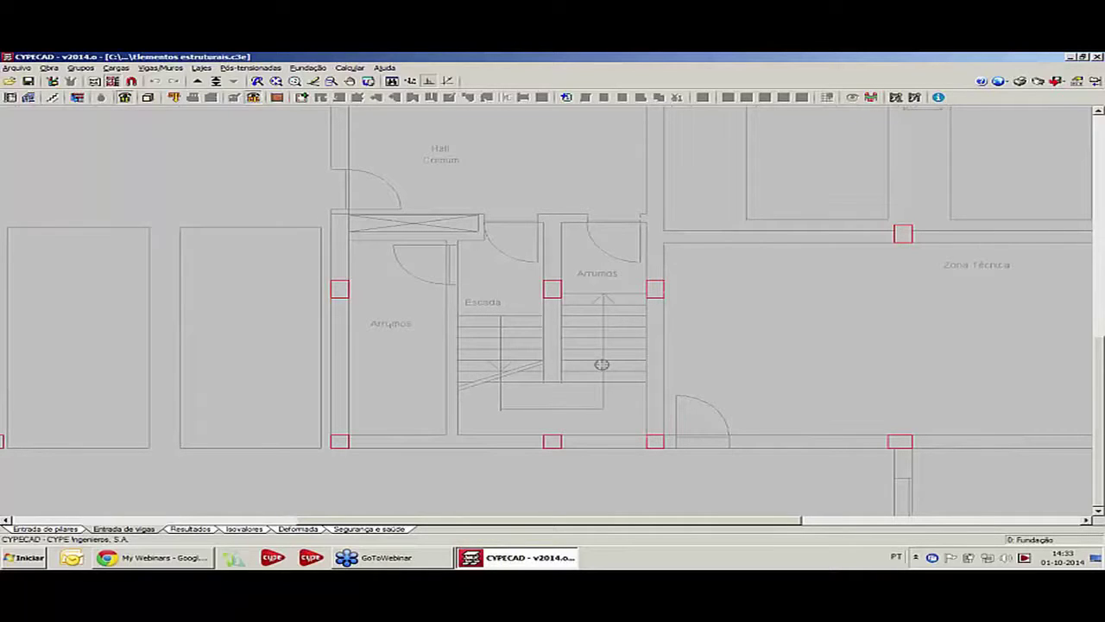
{"action": "middle_click_drag", "start_coordinate": [637, 345], "coordinate": [607, 347]}
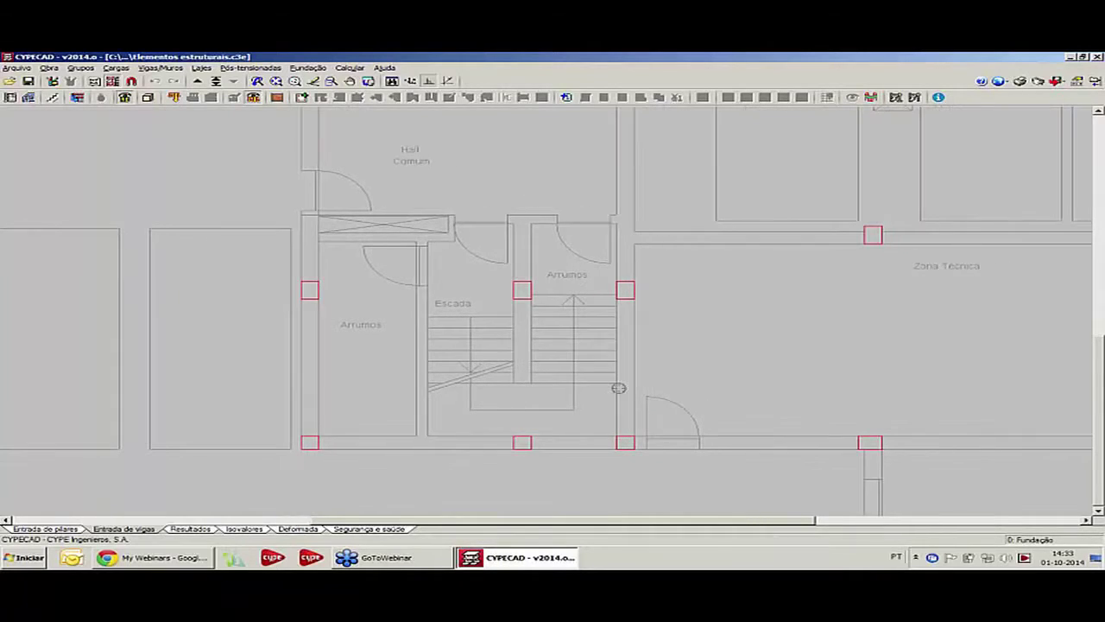
- Create a new stair core starting at Fundação with width 1.45 m, tread 0.250 m and riser 0.188 m
{"action": "left_click", "coordinate": [52, 97]}
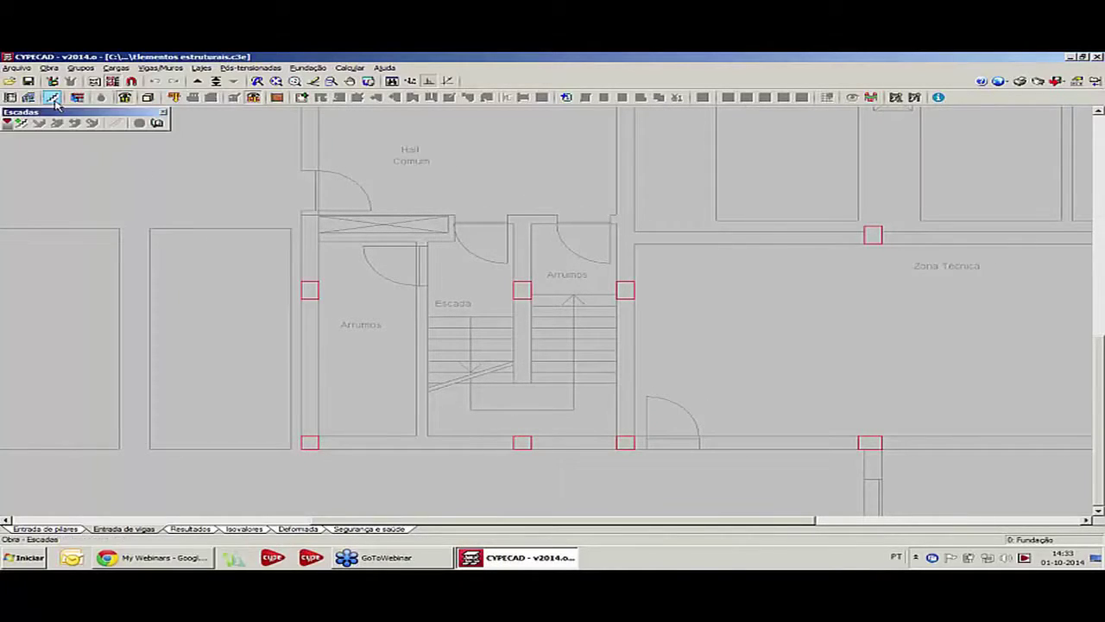
{"action": "left_click", "coordinate": [22, 123]}
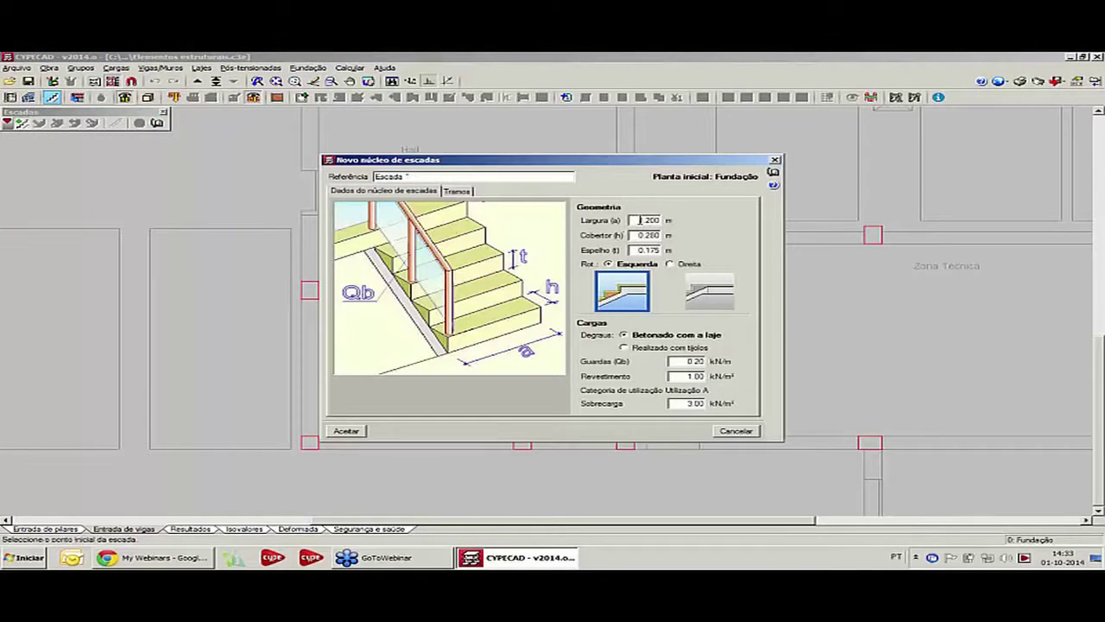
{"action": "double_click", "coordinate": [649, 220]}
{"action": "type", "text": "1.45"}
{"action": "key", "text": "Tab"}
{"action": "type", "text": "0"}
{"action": "key", "text": "Tab"}
- Add a flight to the new stair core and delete the existing LE1 typology from the library
{"action": "left_click", "coordinate": [457, 191]}
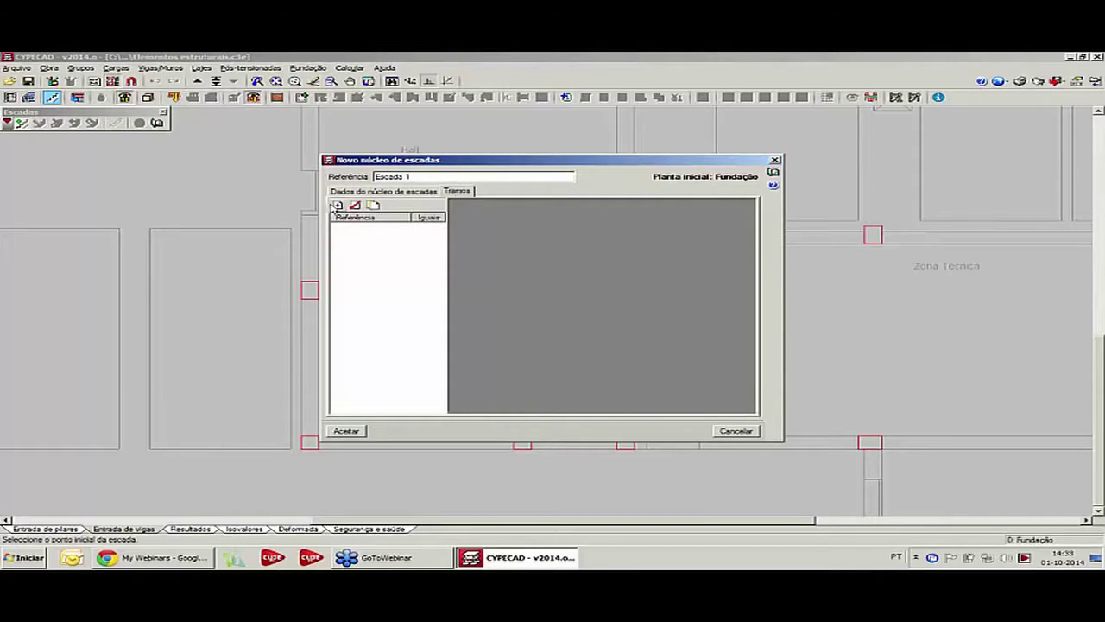
{"action": "left_click", "coordinate": [338, 208]}
{"action": "left_click", "coordinate": [525, 192]}
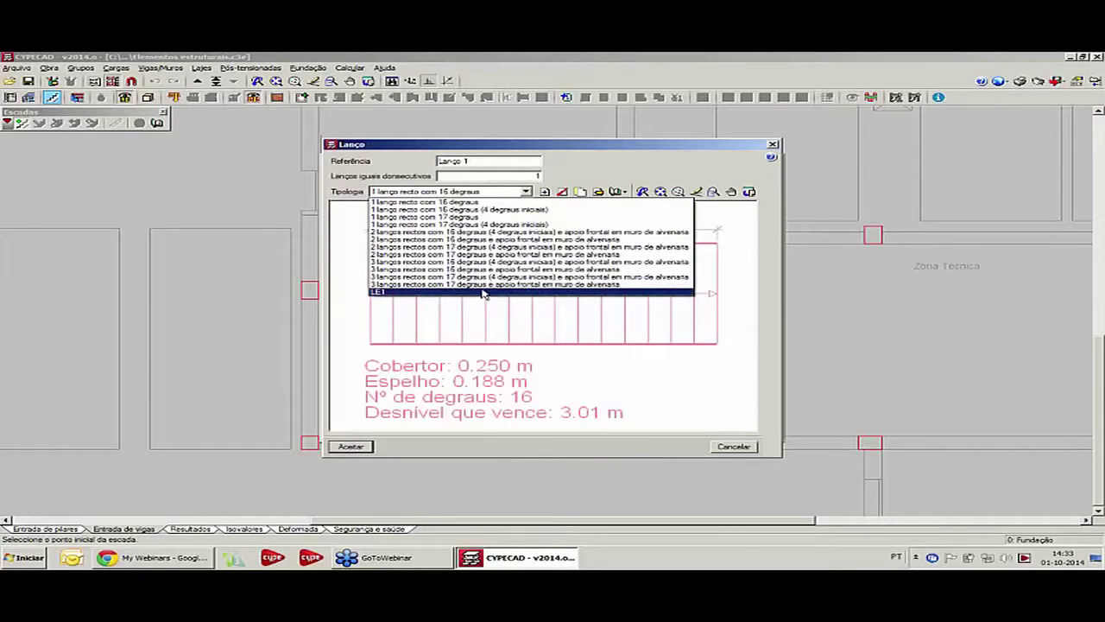
{"action": "left_click", "coordinate": [487, 292]}
{"action": "left_click", "coordinate": [562, 190]}
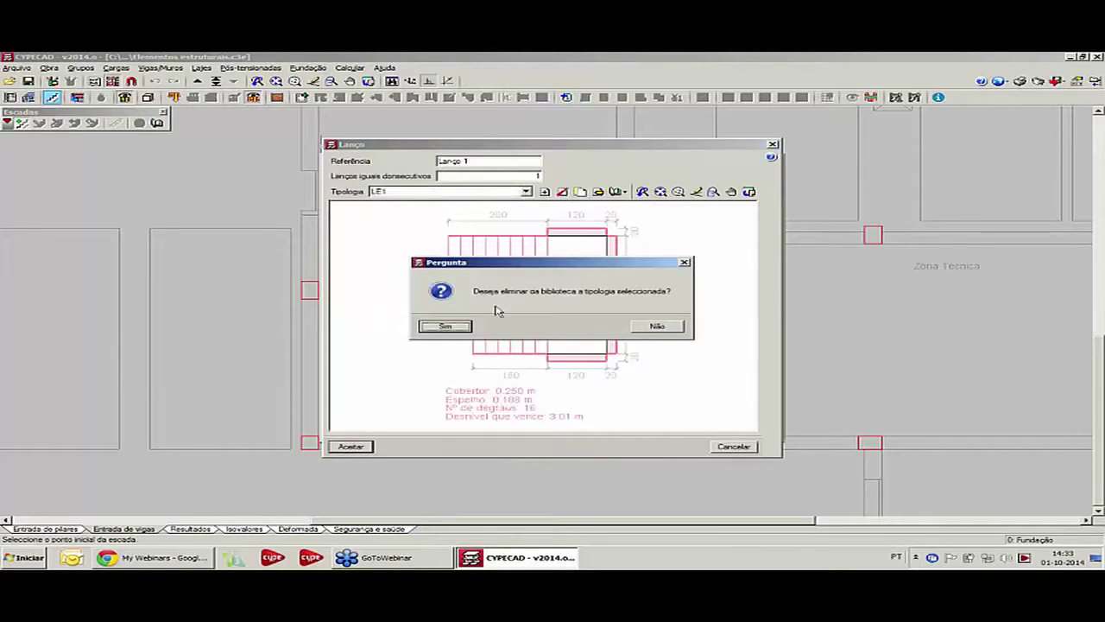
{"action": "left_click", "coordinate": [445, 326]}
- Create a two-flight typology LE1 with 7 steps in the first flight, 9 in the second and a 0.30 m stair opening
{"action": "left_click", "coordinate": [545, 191]}
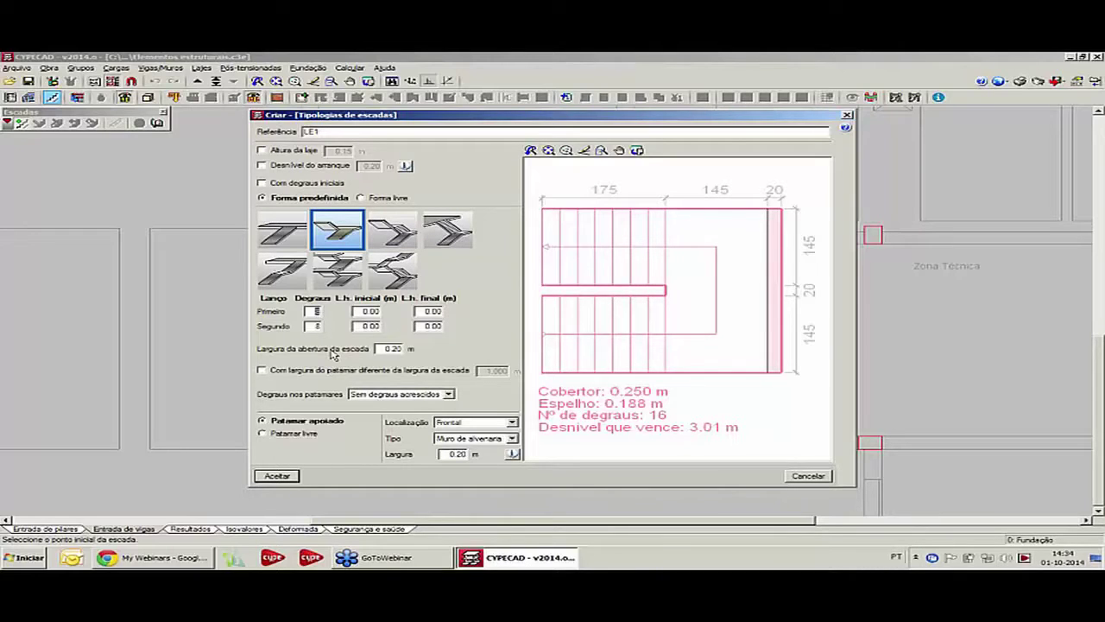
{"action": "left_click", "coordinate": [318, 325]}
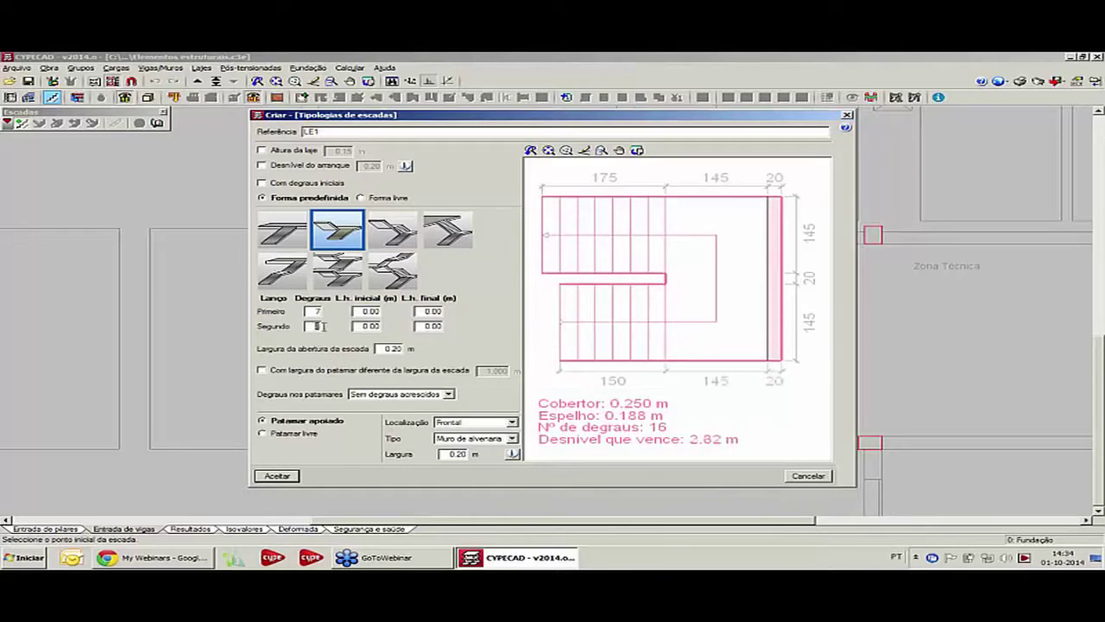
{"action": "left_click", "coordinate": [356, 326]}
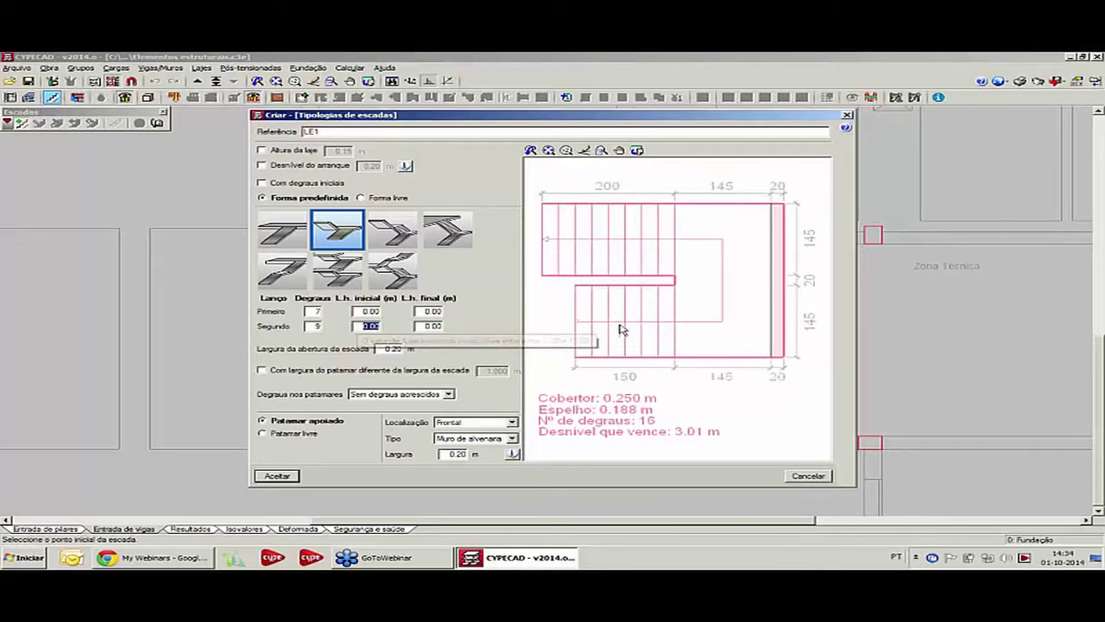
{"action": "left_click", "coordinate": [392, 348]}
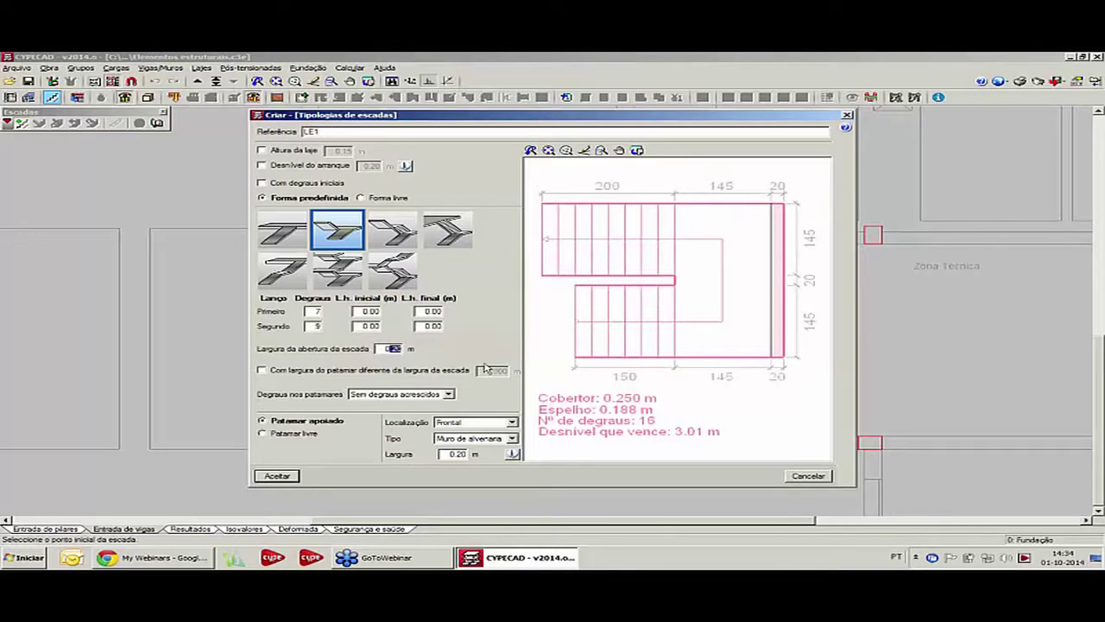
{"action": "type", "text": "1.00"}
{"action": "key", "text": "Tab"}
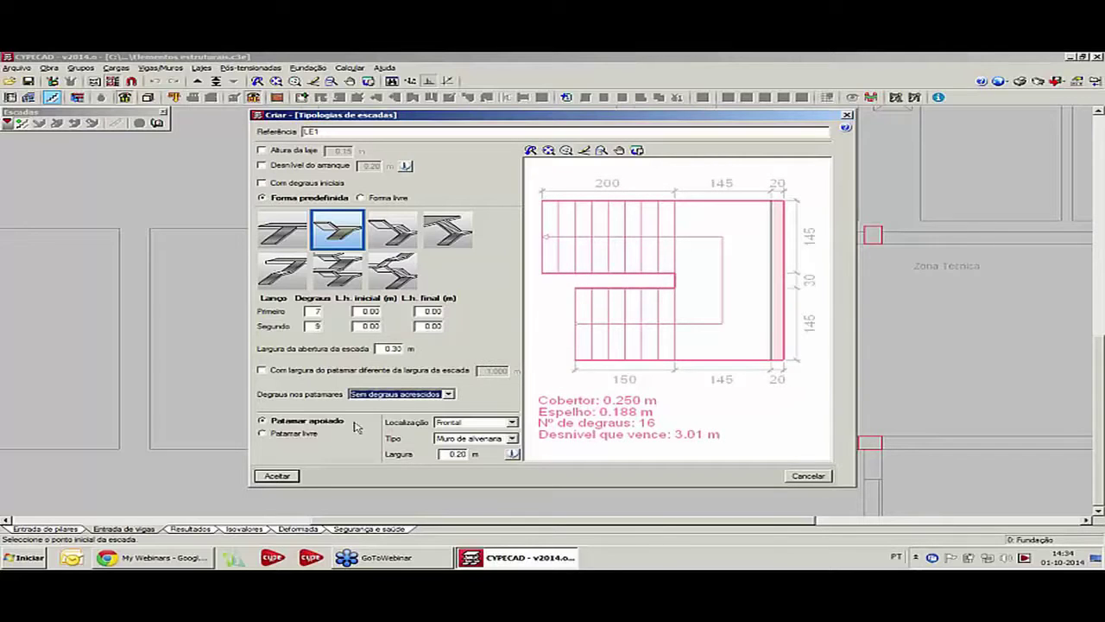
- Give the landing a width different from the stair width and set it to 1.200 m
{"action": "left_click", "coordinate": [315, 371]}
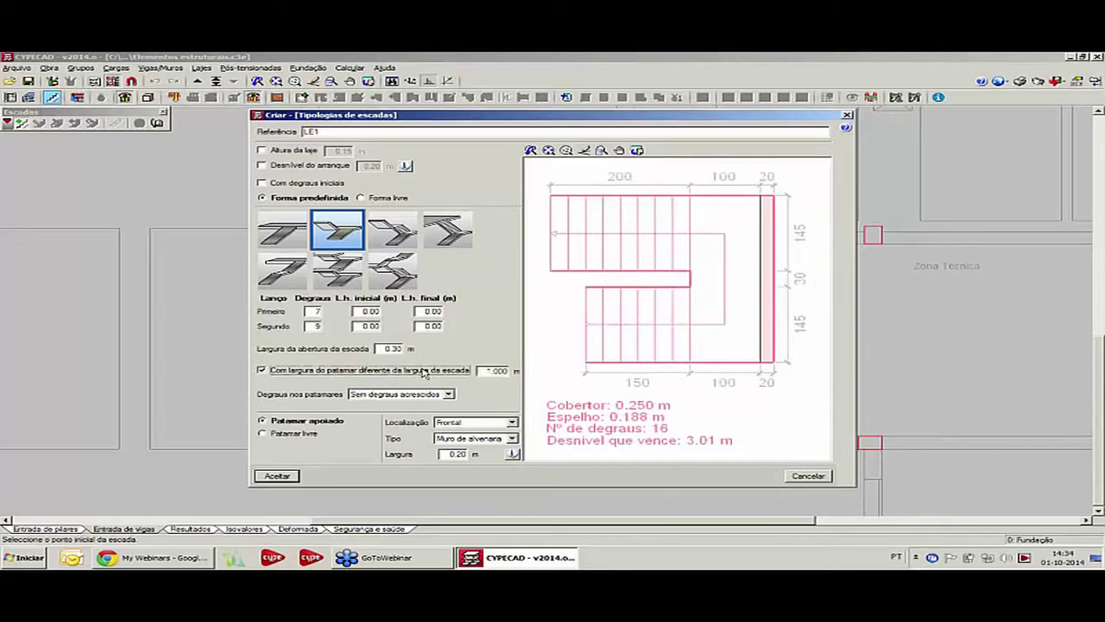
{"action": "double_click", "coordinate": [480, 372]}
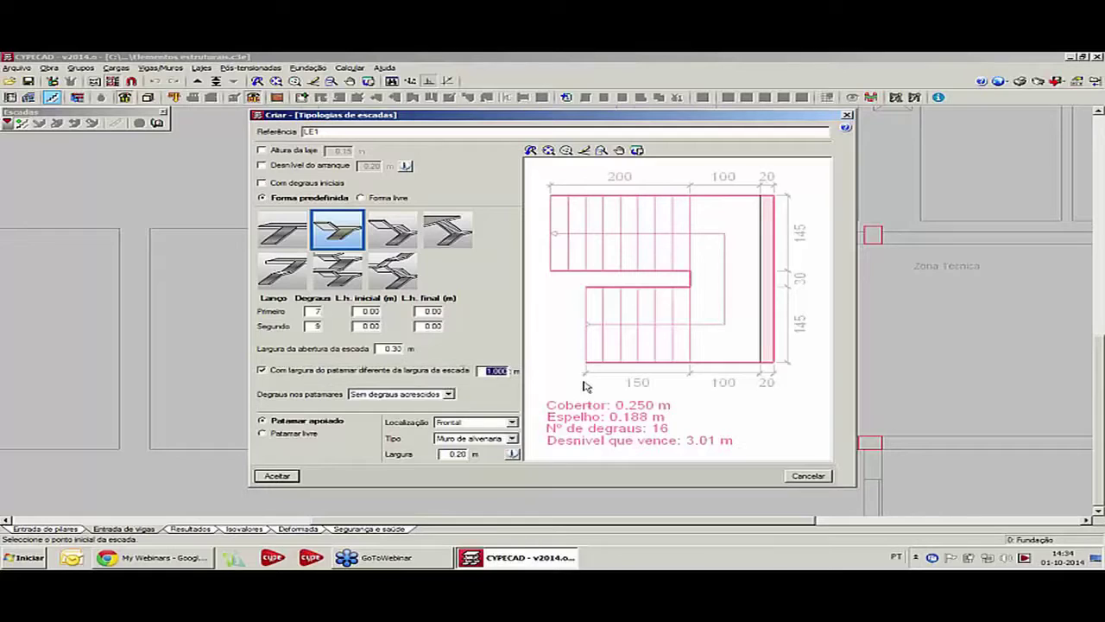
{"action": "type", "text": "1.2"}
{"action": "key", "text": "Tab"}
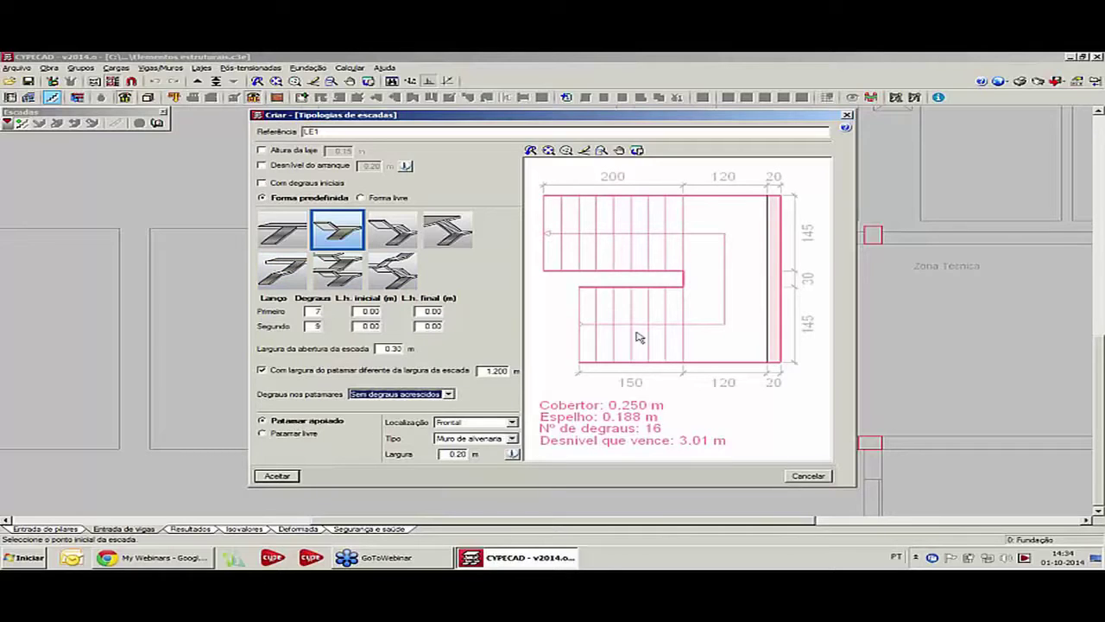
- Set the landing's masonry wall support location to Ambos and accept the typology, the flight and the stair core
{"action": "left_click", "coordinate": [475, 422]}
{"action": "left_click", "coordinate": [466, 451]}
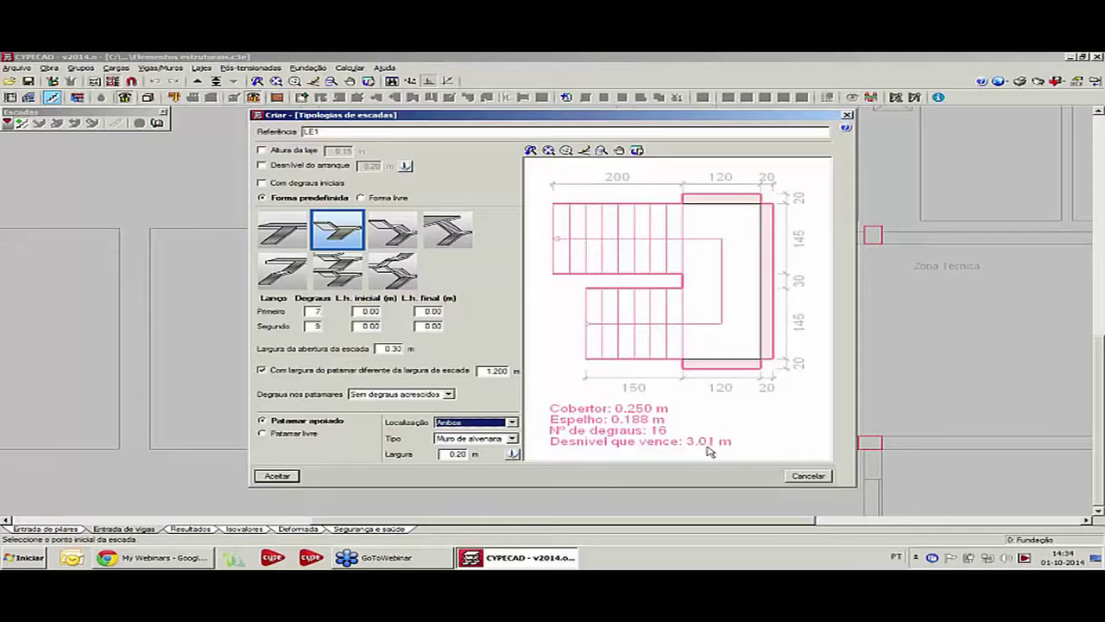
{"action": "left_click", "coordinate": [277, 475]}
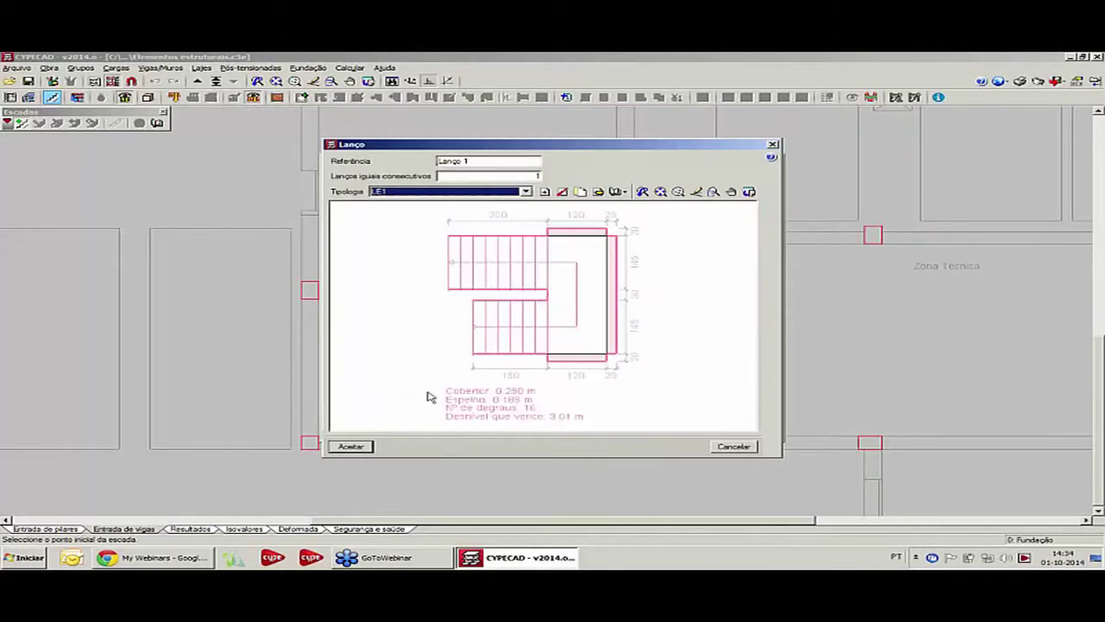
{"action": "left_click", "coordinate": [361, 448]}
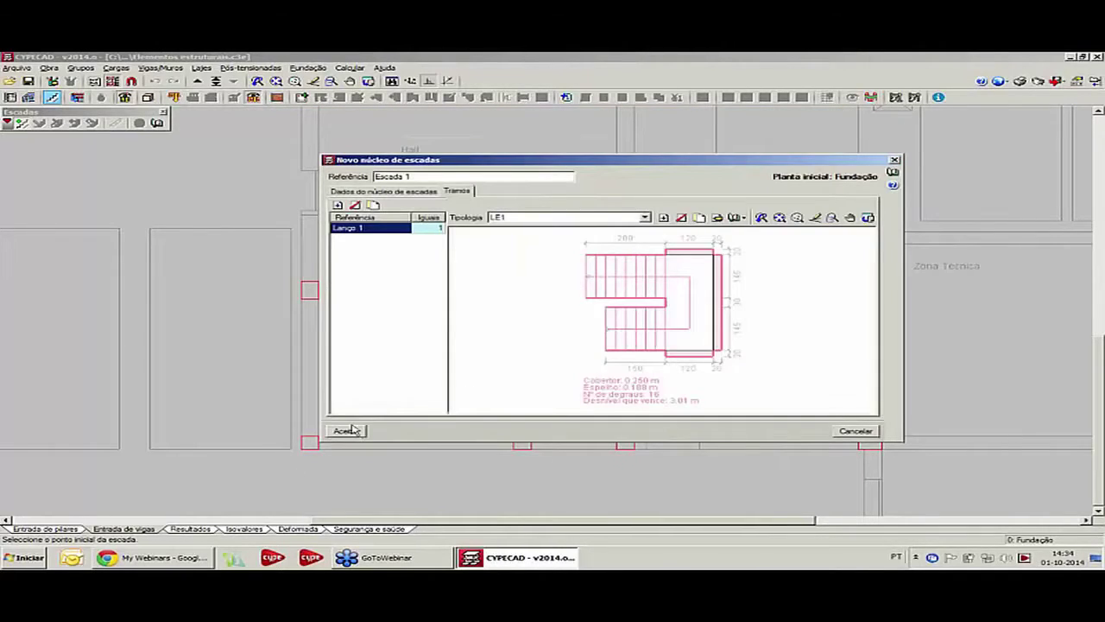
{"action": "left_click", "coordinate": [347, 430]}
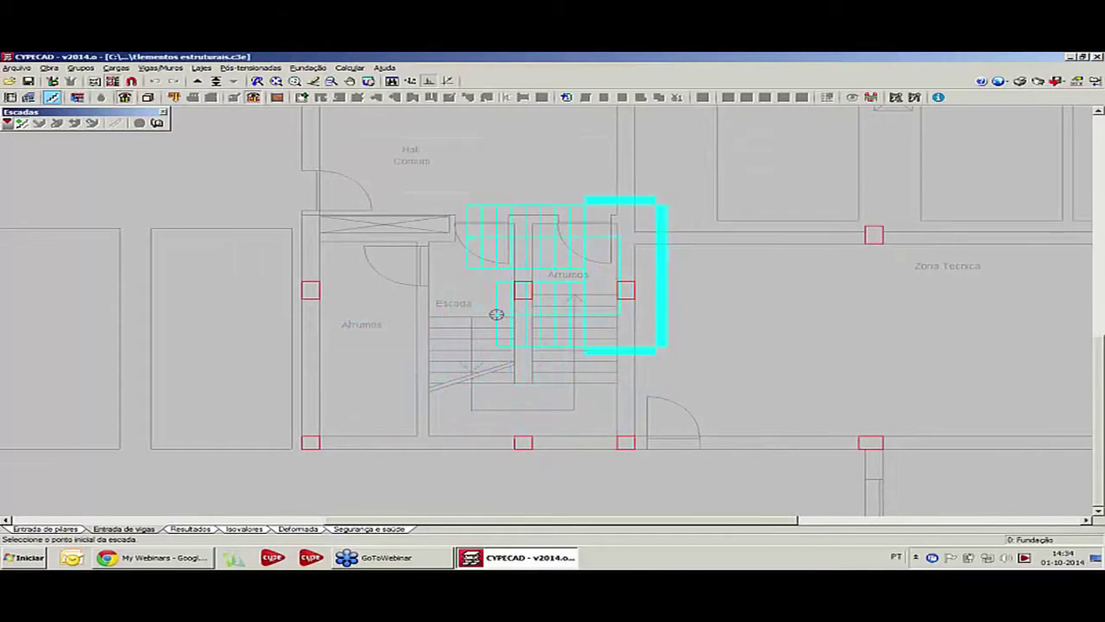
- Activate drawing template snaps with only Intersecção enabled
{"action": "scroll", "coordinate": [496, 315], "scroll_direction": "up", "scroll_amount": 3}
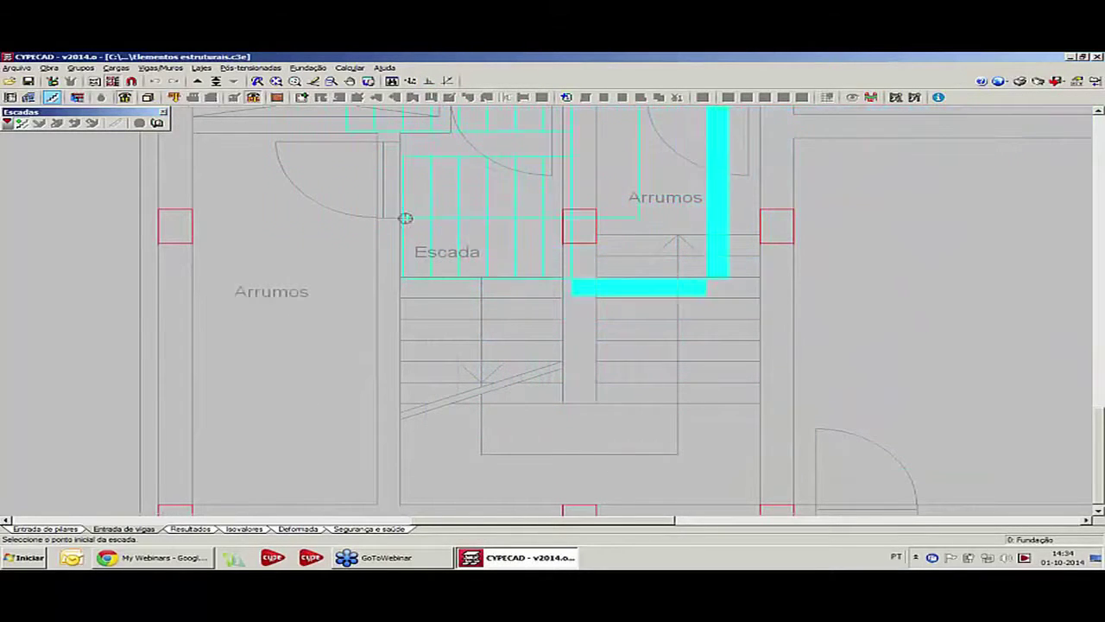
{"action": "left_click", "coordinate": [132, 81]}
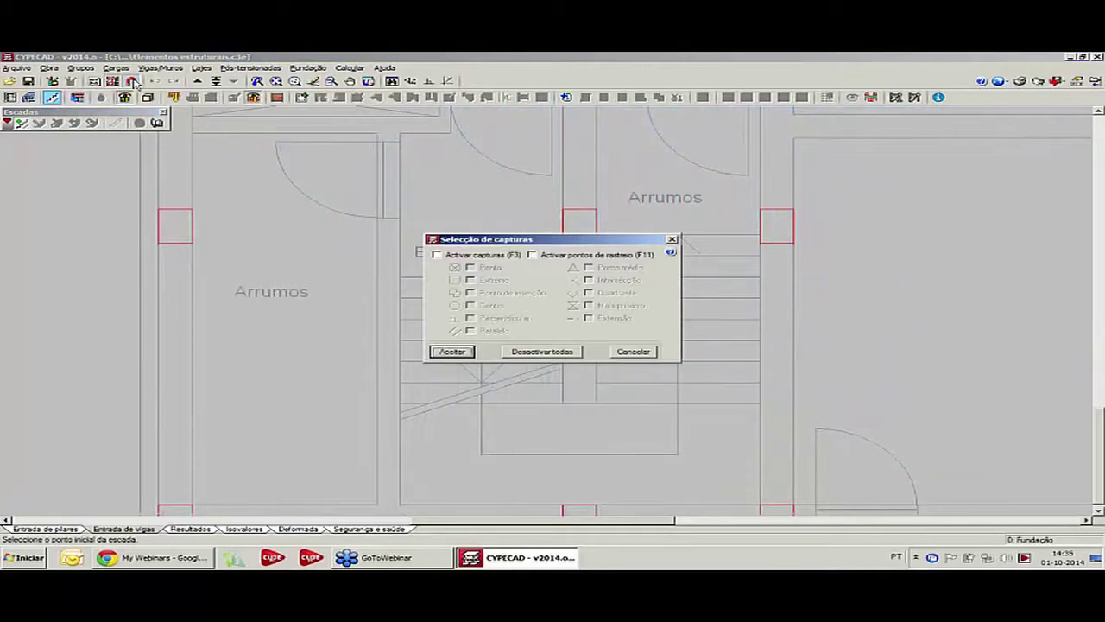
{"action": "left_click", "coordinate": [487, 257]}
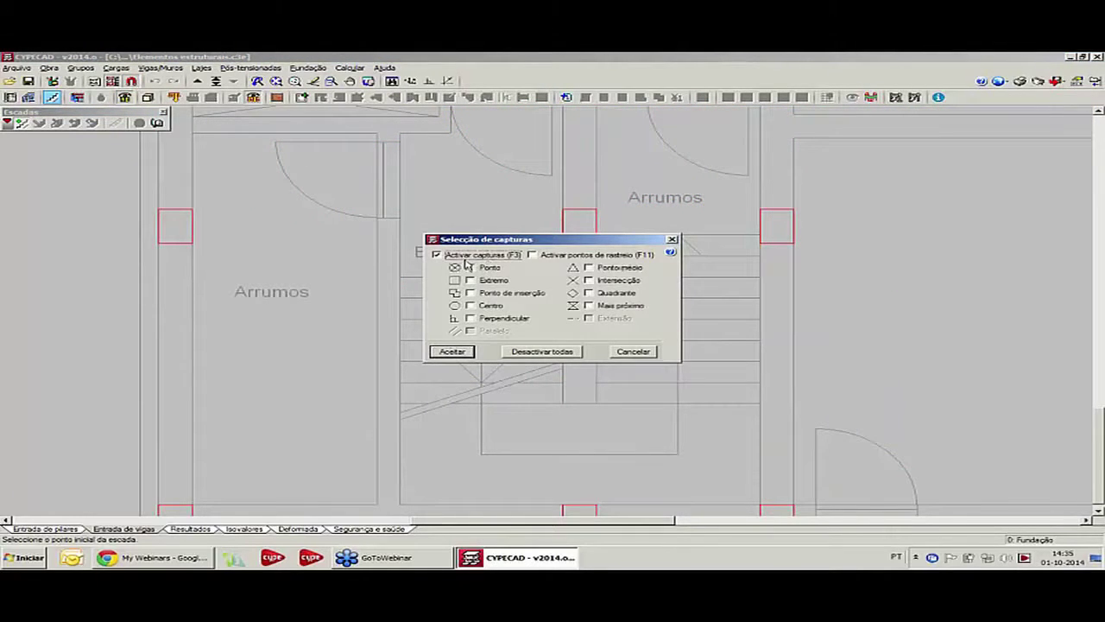
{"action": "left_click", "coordinate": [589, 281]}
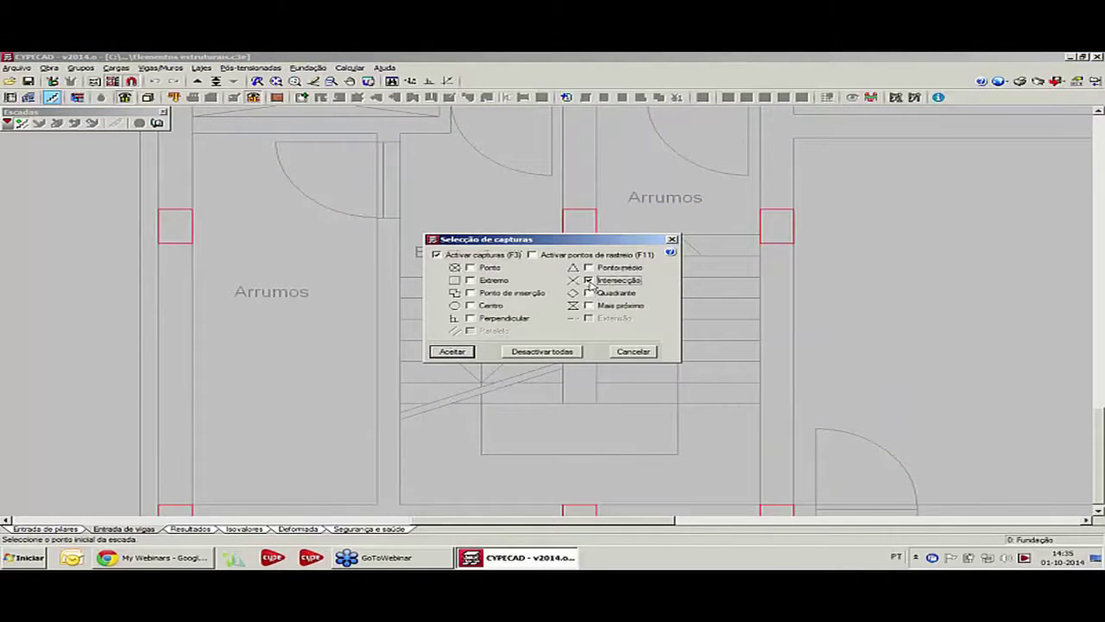
{"action": "left_click", "coordinate": [451, 351]}
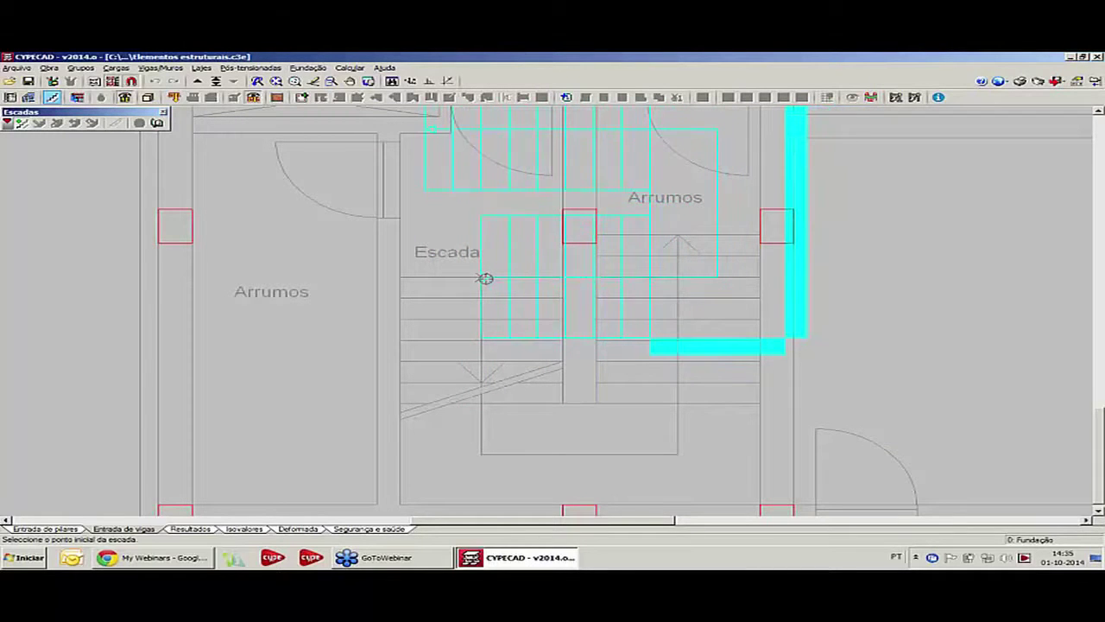
- Place the staircase at the start of the flight labelled Escada, directed along the plan's flight arrow, and end the insertion
{"action": "left_click", "coordinate": [483, 277]}
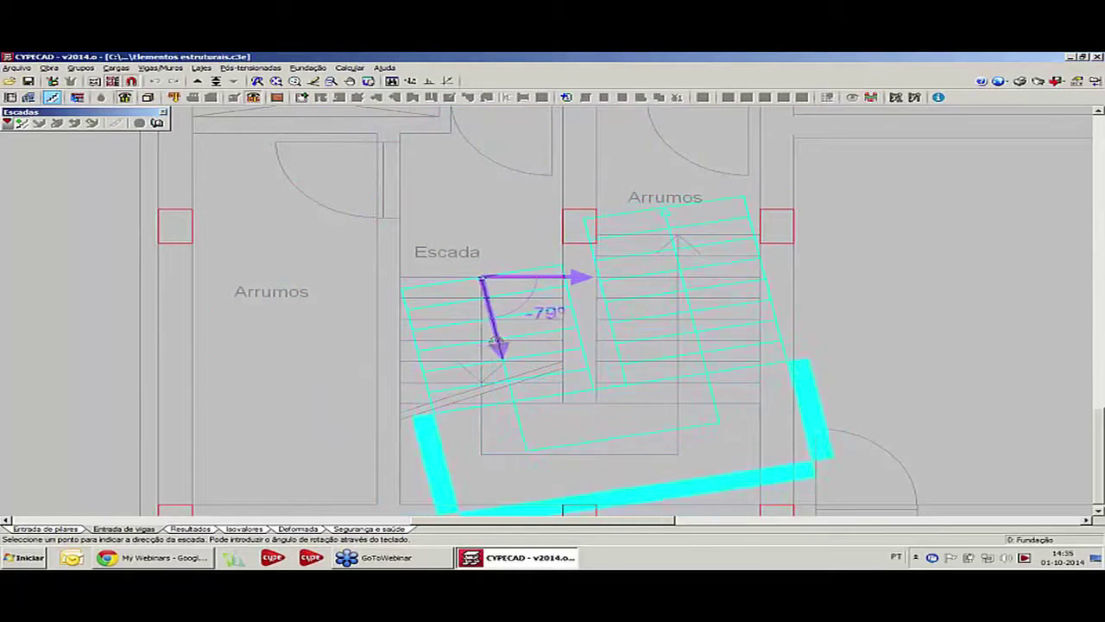
{"action": "left_click", "coordinate": [481, 343]}
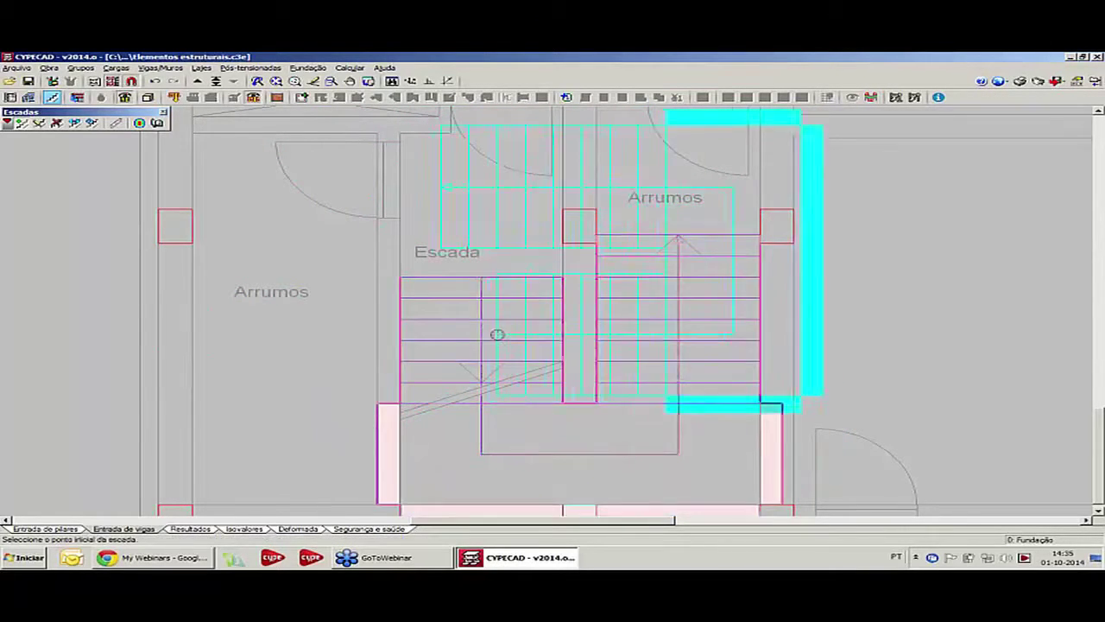
{"action": "scroll", "coordinate": [493, 330], "scroll_direction": "down", "scroll_amount": 2}
{"action": "left_click", "coordinate": [736, 431]}
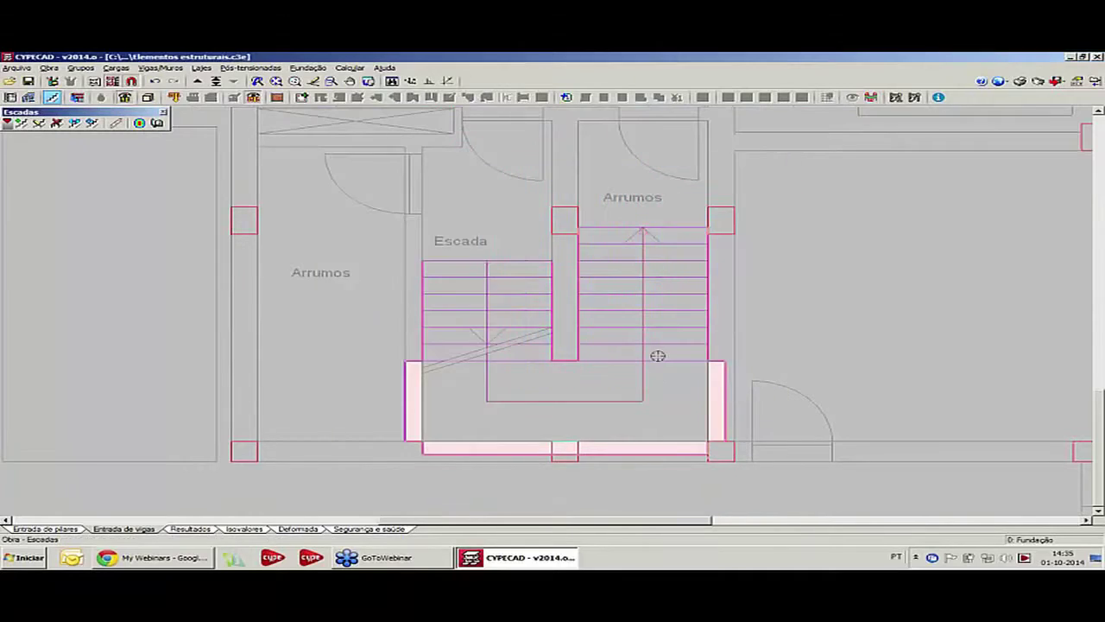
{"action": "scroll", "coordinate": [639, 337], "scroll_direction": "up", "scroll_amount": 2}
{"action": "scroll", "coordinate": [625, 324], "scroll_direction": "down", "scroll_amount": 1}
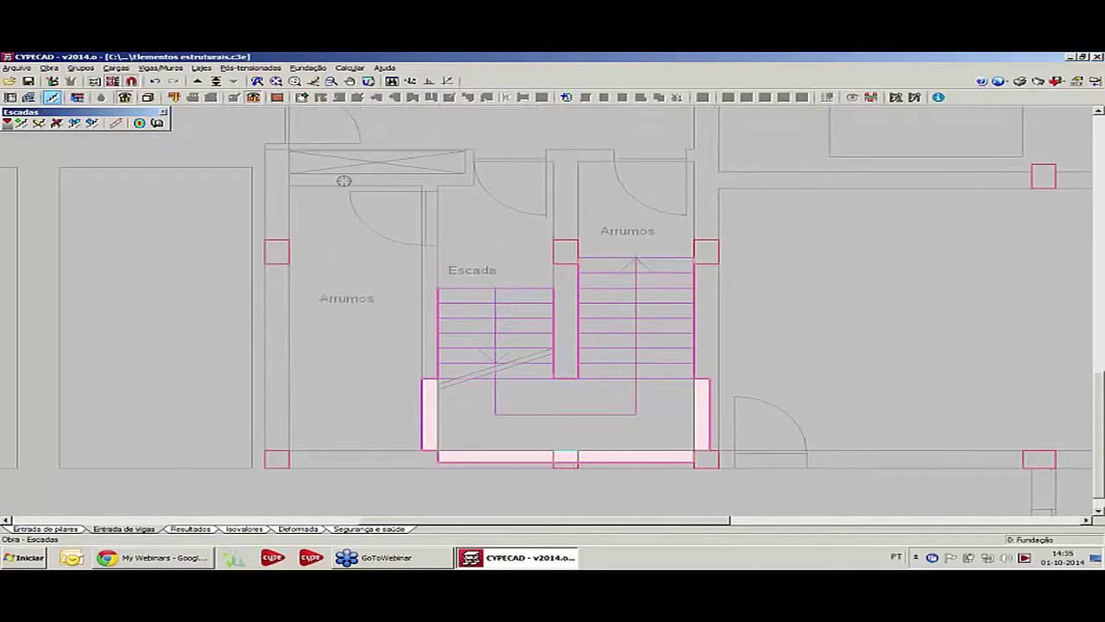
- Go up to the Piso 1 group and inspect the staircase in the 3D model from another angle
{"action": "left_click", "coordinate": [198, 81]}
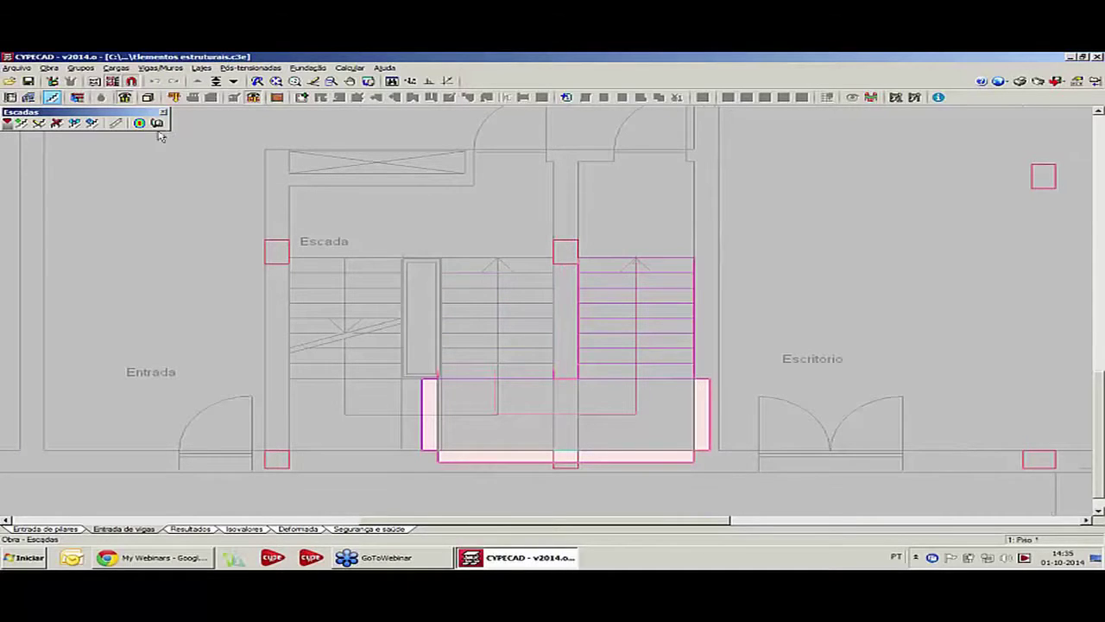
{"action": "left_click", "coordinate": [147, 96]}
{"action": "left_click_drag", "start_coordinate": [544, 357], "coordinate": [649, 209]}
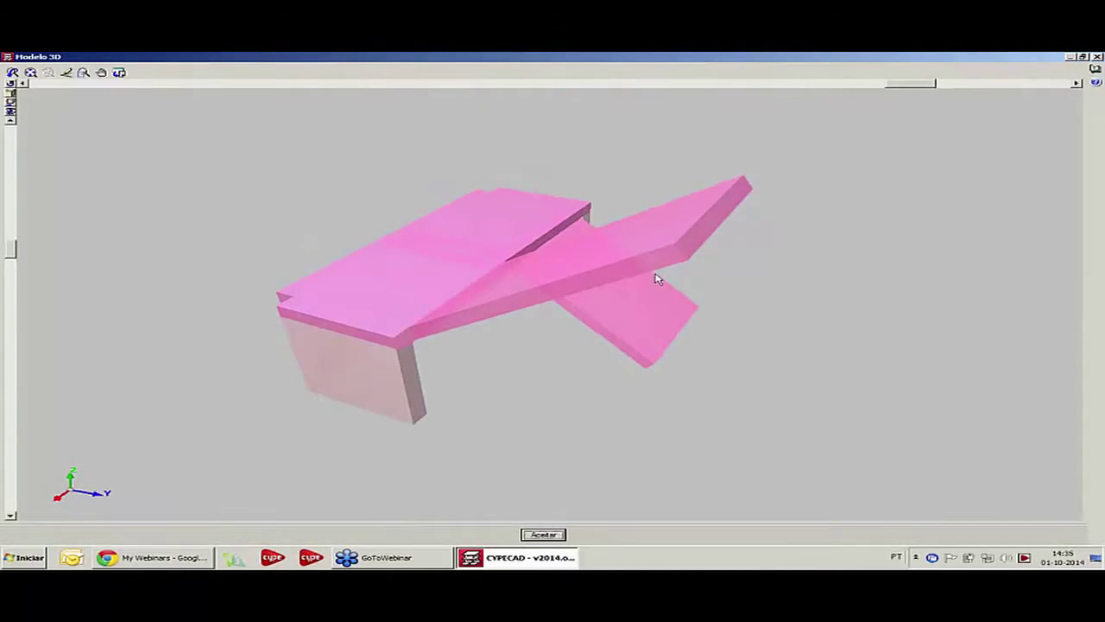
{"action": "left_click", "coordinate": [543, 535]}
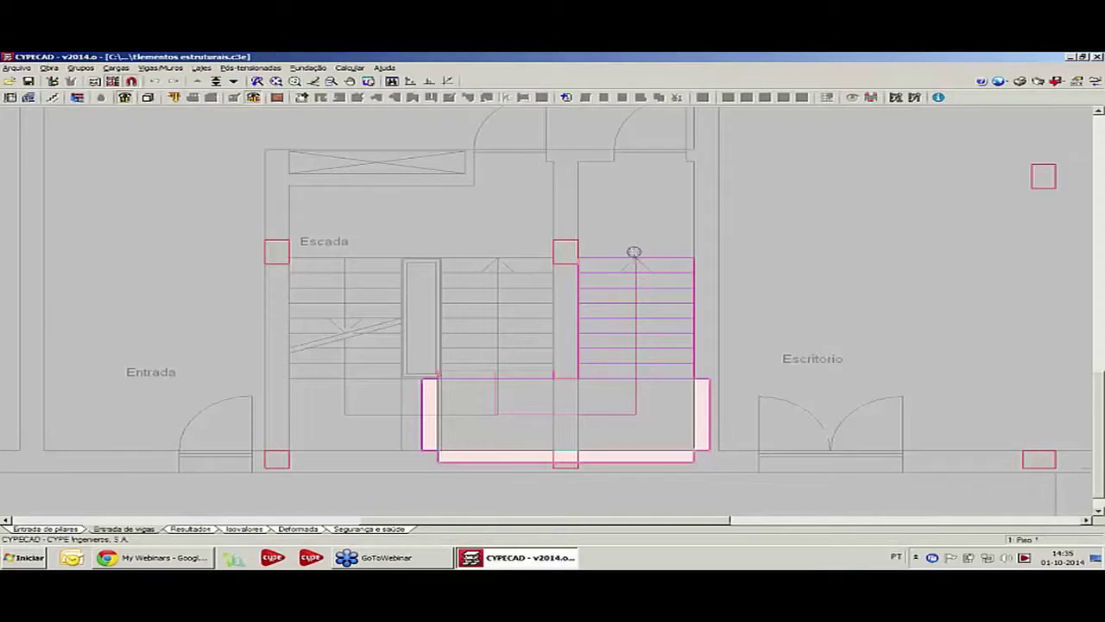
- Insert a 20 cm wide masonry wall support beam across the top end of the staircase on Piso 1
{"action": "middle_click_drag", "start_coordinate": [441, 265], "coordinate": [311, 271]}
{"action": "scroll", "coordinate": [454, 253], "scroll_direction": "up", "scroll_amount": 5}
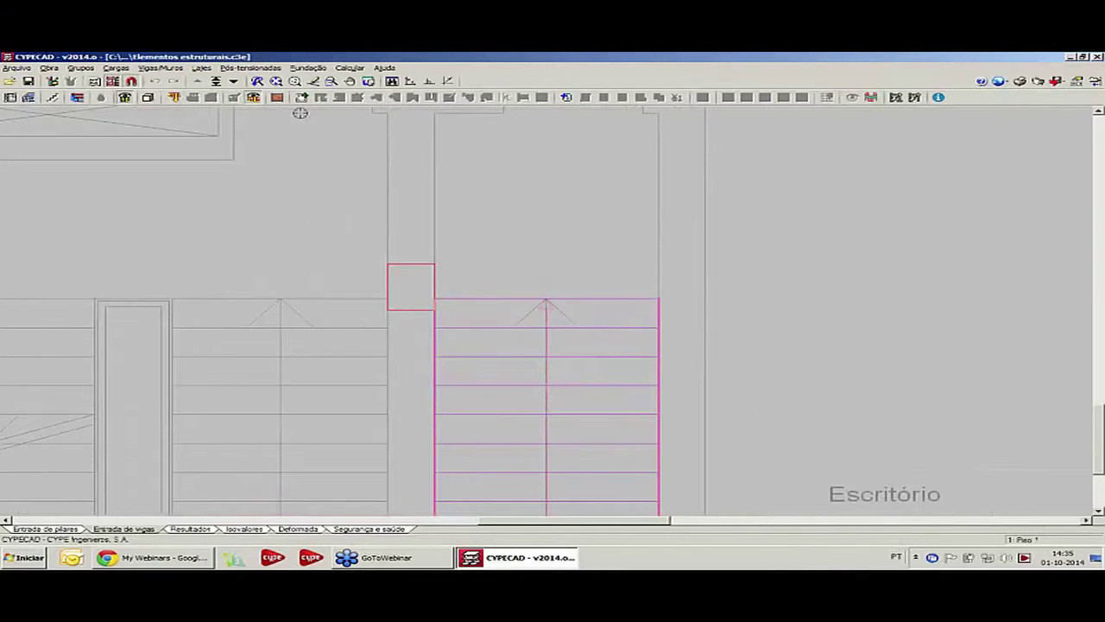
{"action": "left_click", "coordinate": [301, 96]}
{"action": "left_click", "coordinate": [17, 123]}
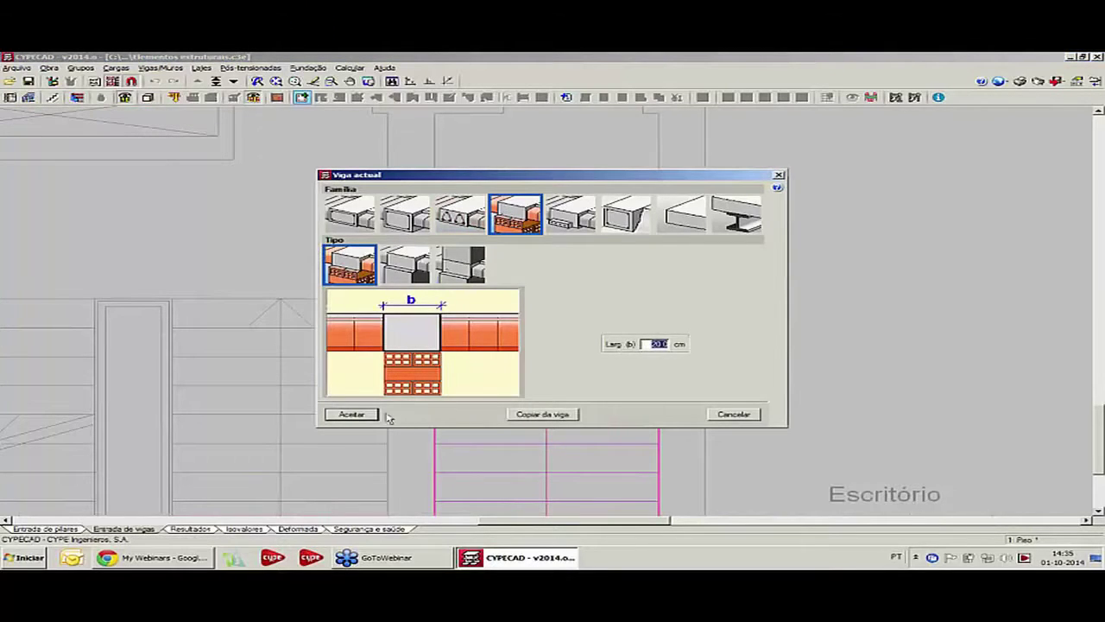
{"action": "key", "text": "Tab"}
{"action": "left_click", "coordinate": [371, 414]}
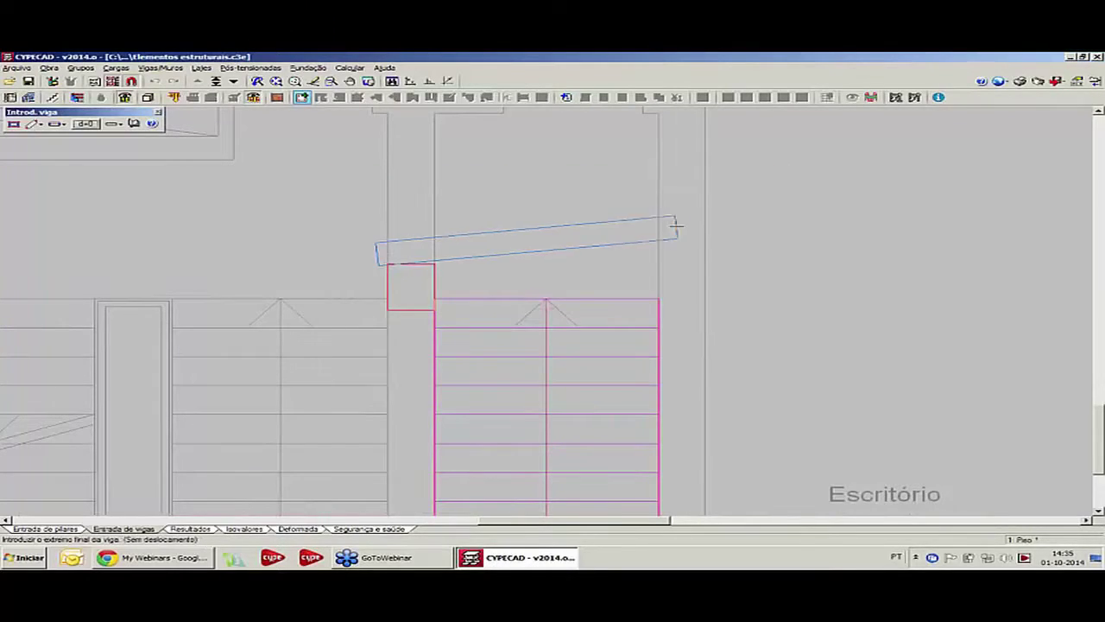
{"action": "scroll", "coordinate": [643, 256], "scroll_direction": "up", "scroll_amount": 1}
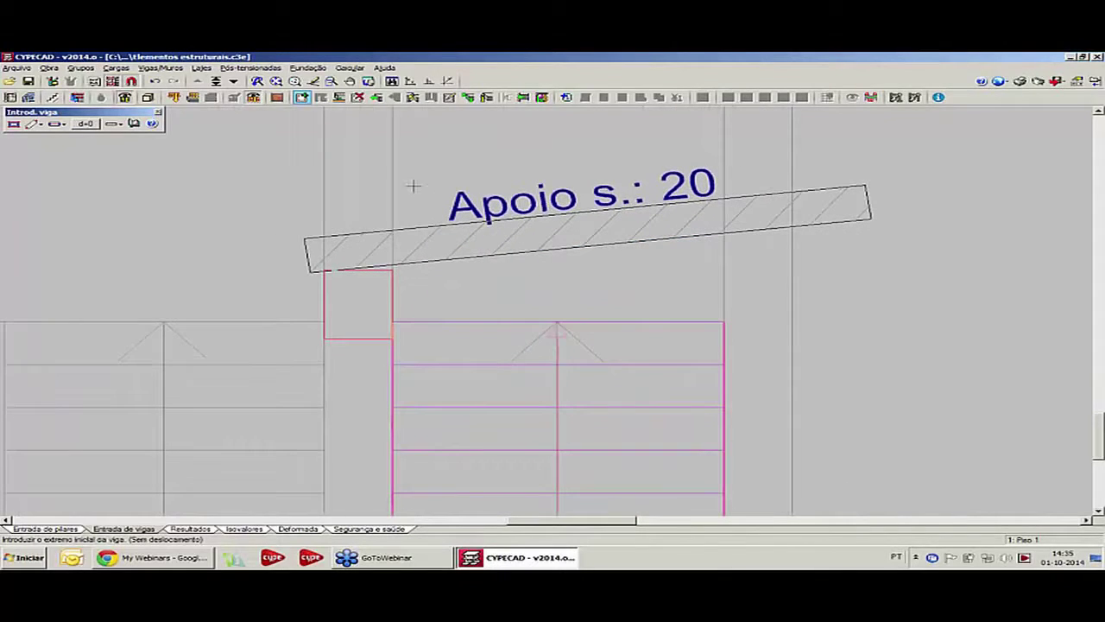
- Align the support beam's face with the staircase's top edge, using only the Mais próximo template snap
{"action": "left_click", "coordinate": [341, 98]}
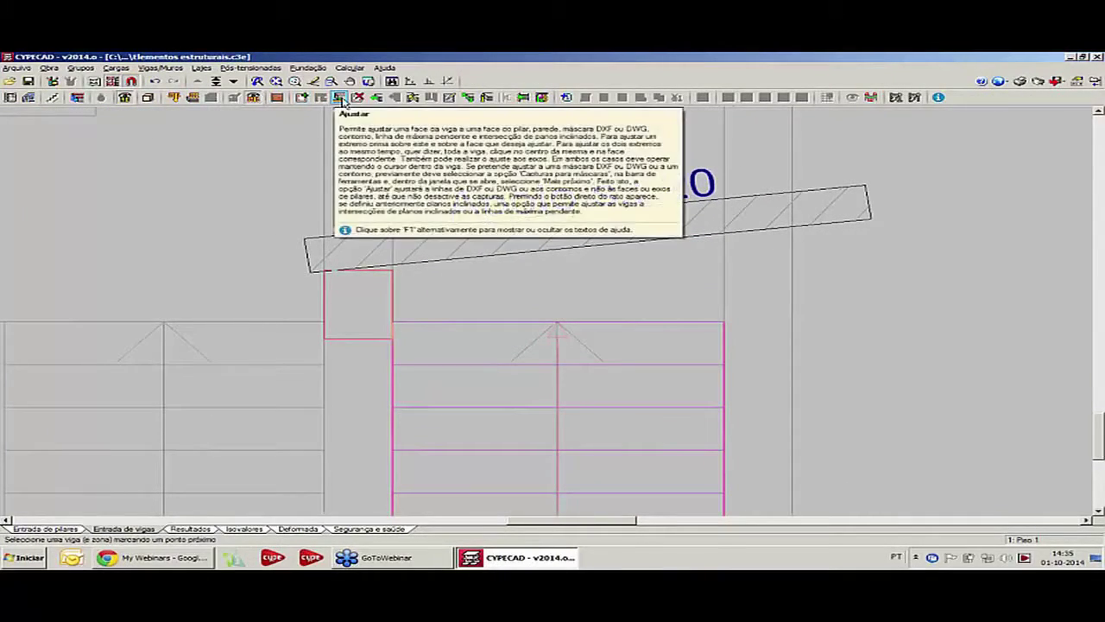
{"action": "left_click", "coordinate": [161, 68]}
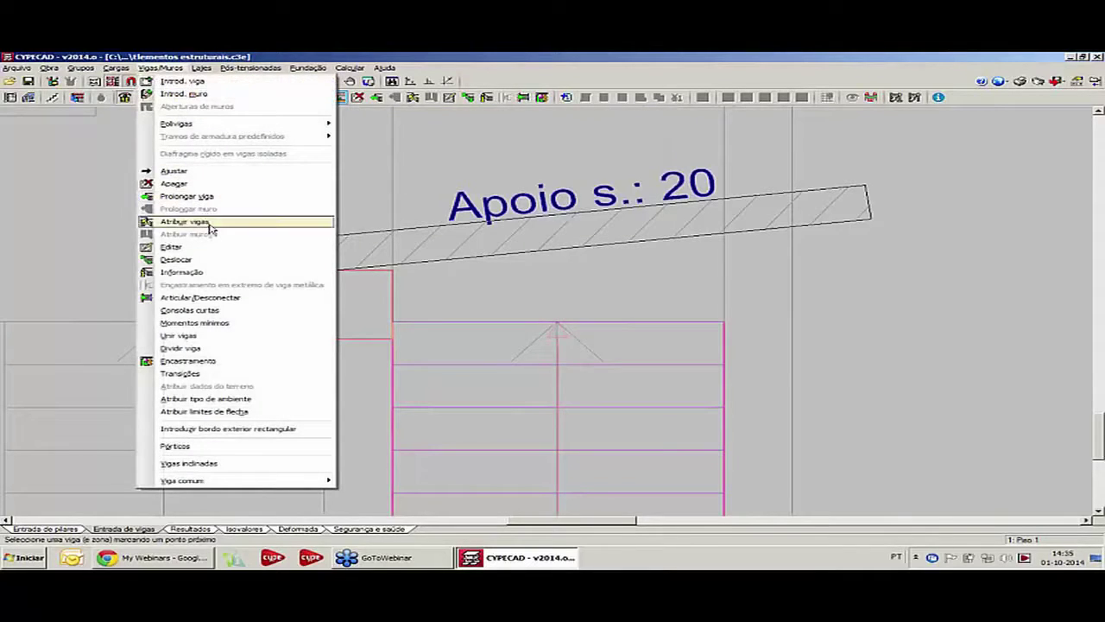
{"action": "left_click", "coordinate": [177, 171]}
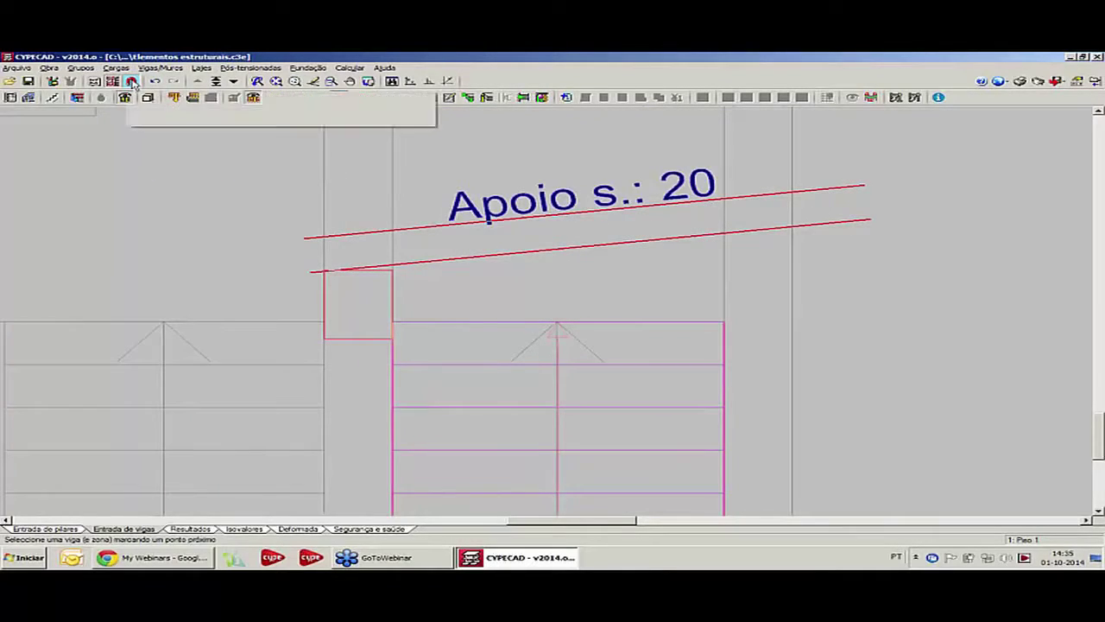
{"action": "left_click", "coordinate": [132, 82]}
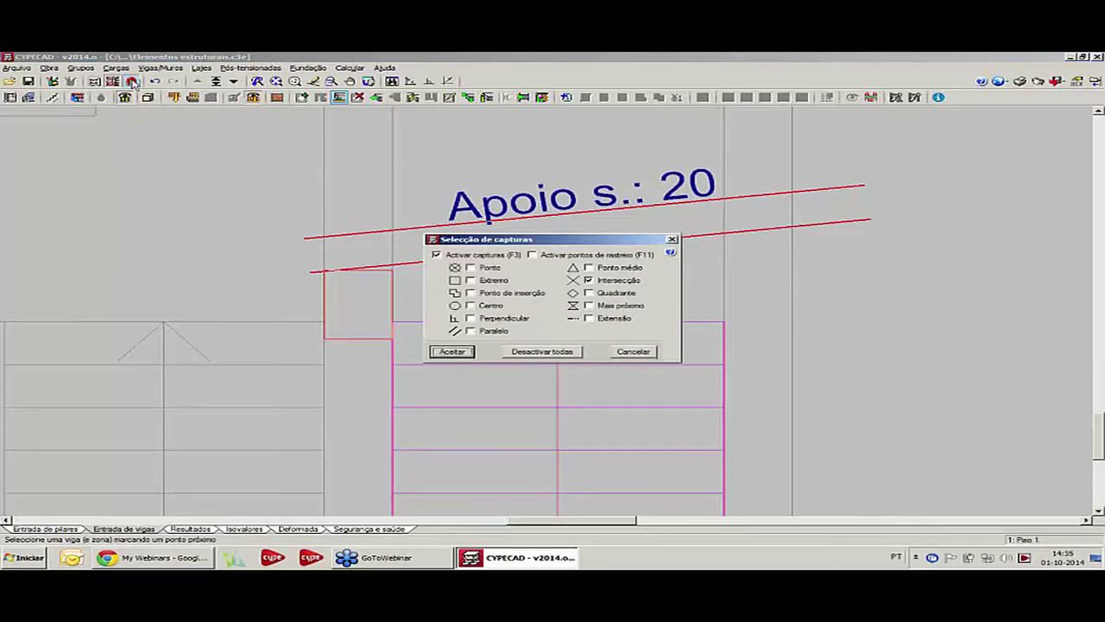
{"action": "left_click", "coordinate": [588, 280]}
{"action": "left_click", "coordinate": [599, 306]}
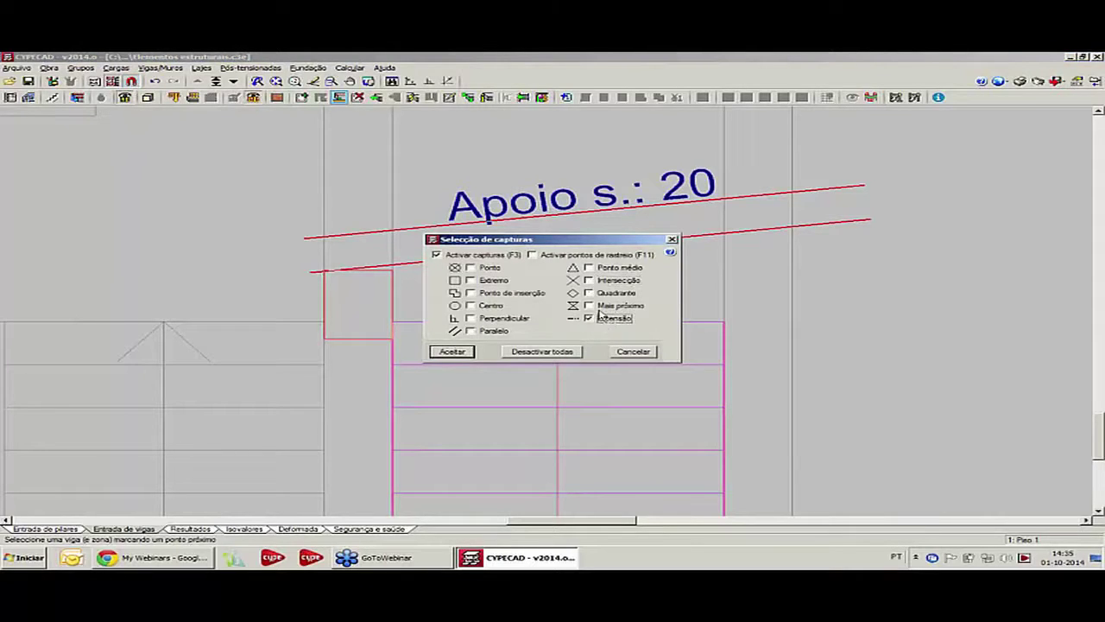
{"action": "left_click", "coordinate": [599, 318]}
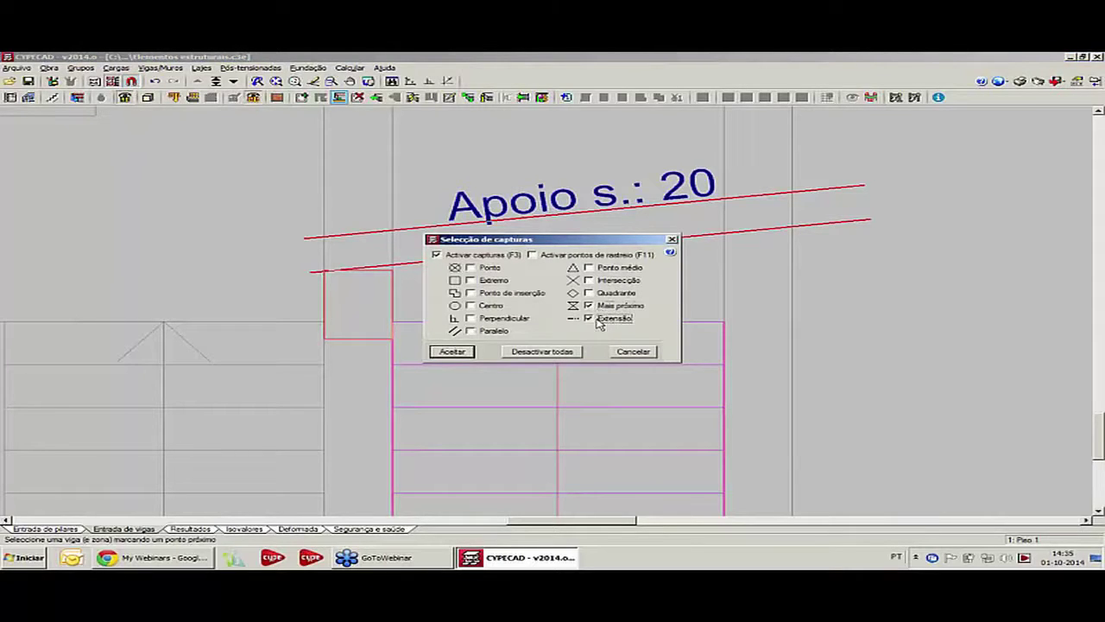
{"action": "left_click", "coordinate": [466, 353]}
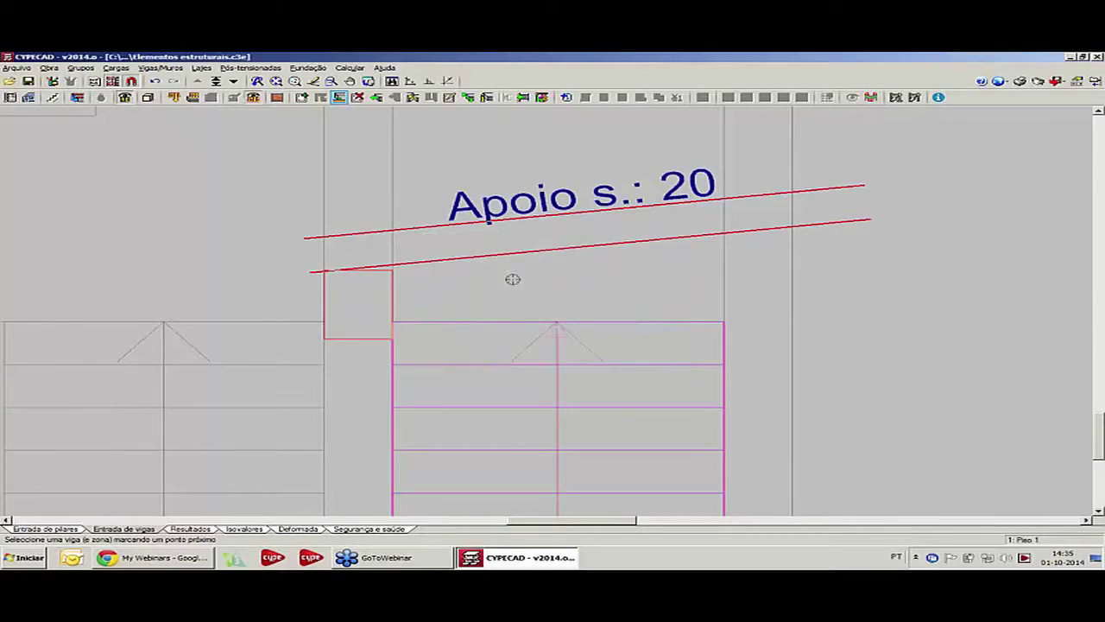
{"action": "left_click", "coordinate": [488, 320]}
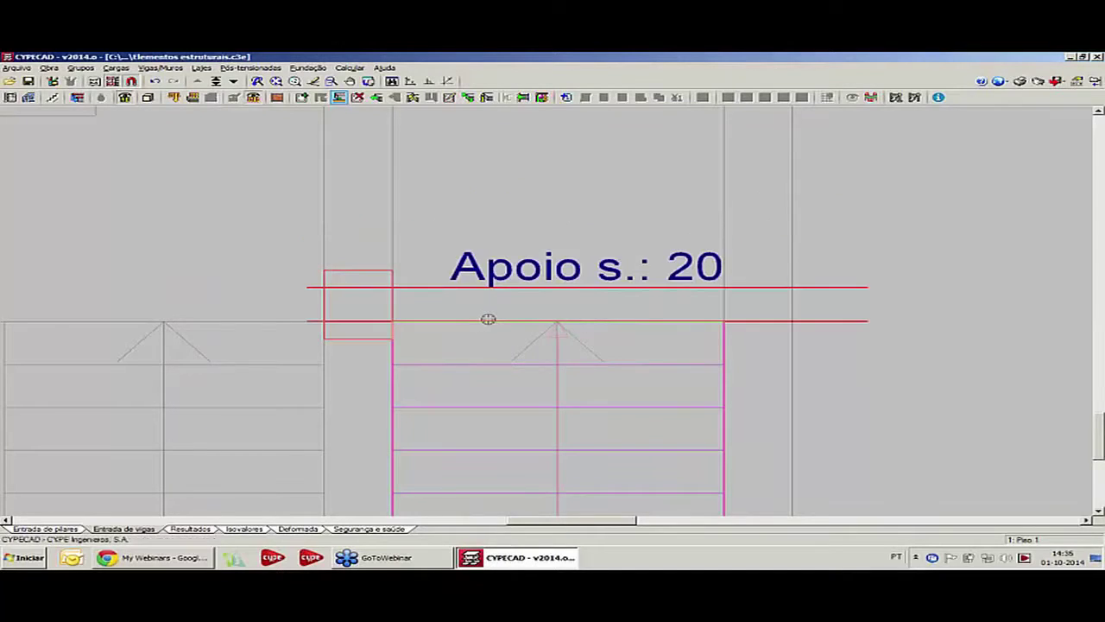
- Inspect how the support beam meets the top of the staircase in the 3D model, and close the model view
{"action": "scroll", "coordinate": [406, 229], "scroll_direction": "down", "scroll_amount": 2}
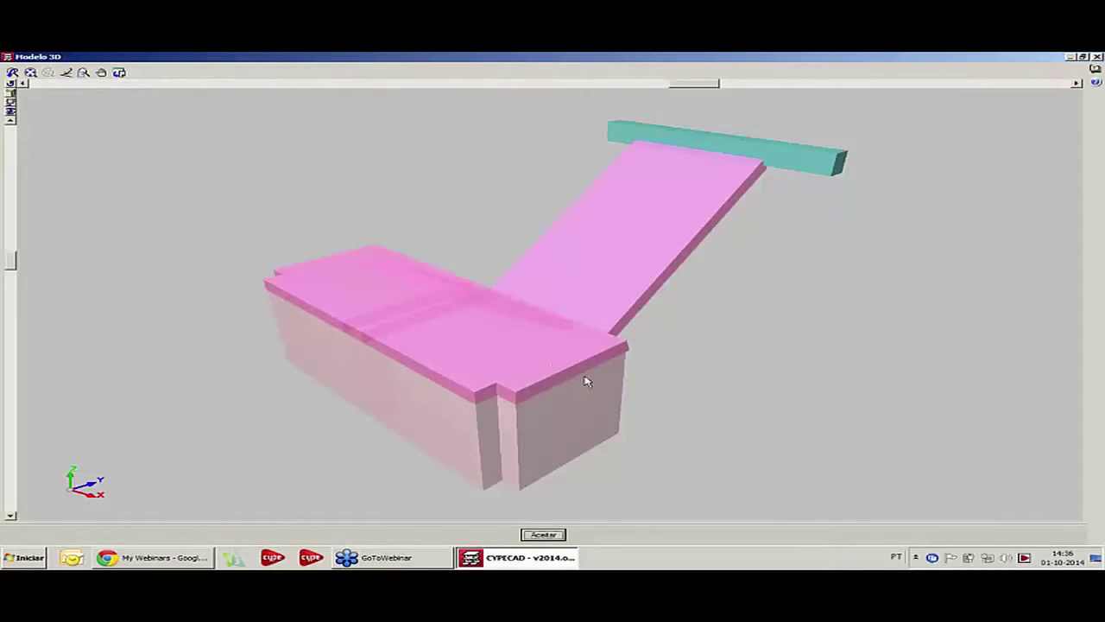
{"action": "left_click_drag", "start_coordinate": [587, 377], "coordinate": [553, 415]}
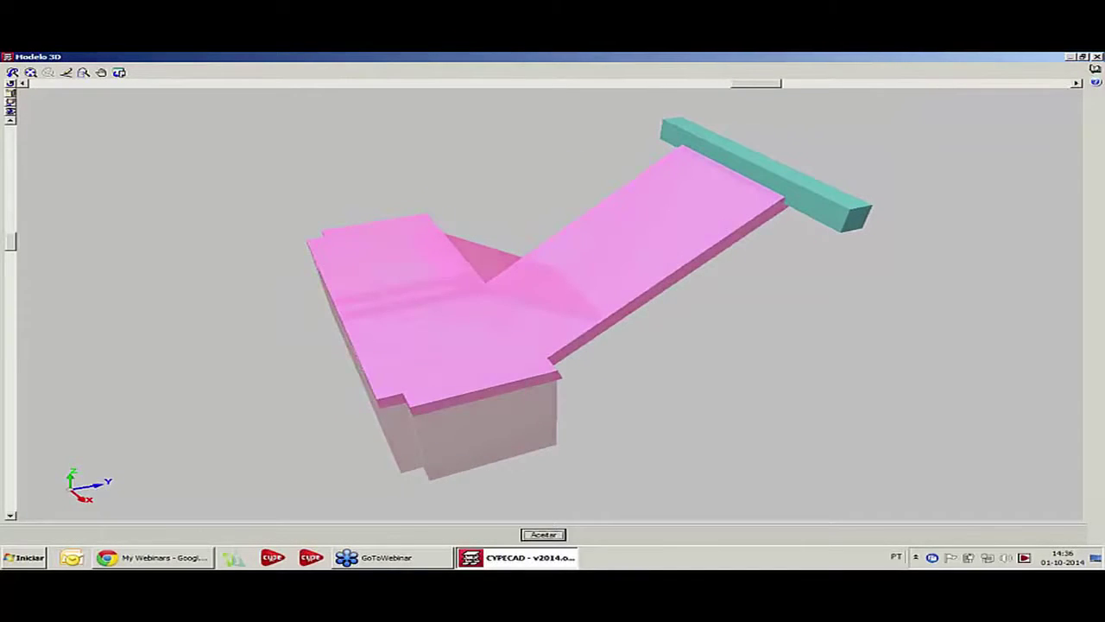
{"action": "key", "text": "Return"}
{"action": "scroll", "coordinate": [553, 302], "scroll_direction": "down", "scroll_amount": 2}
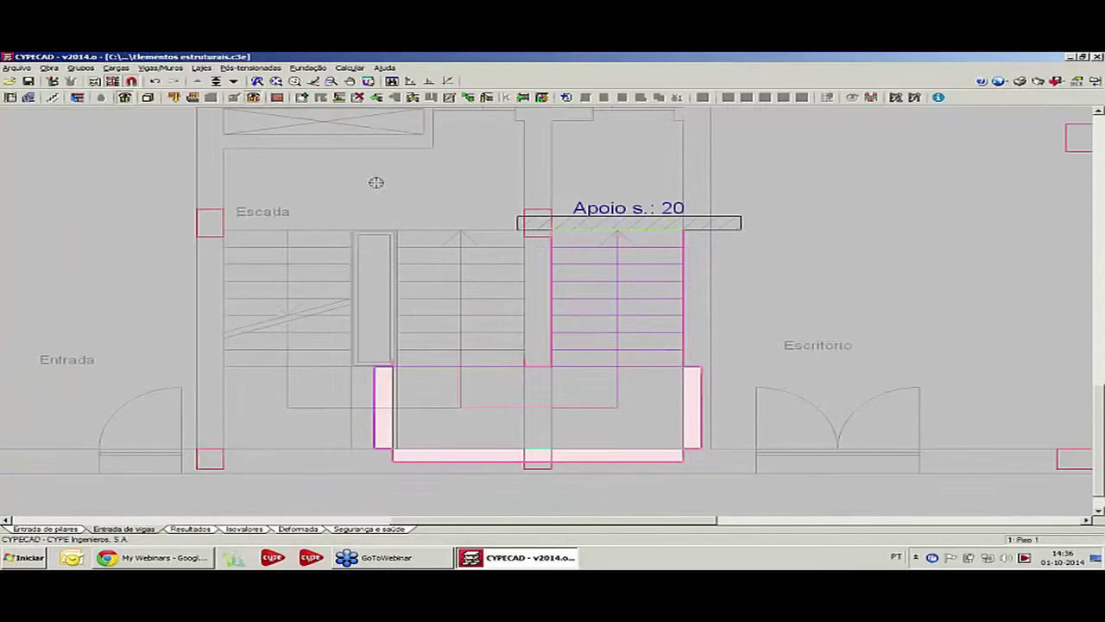
- Calculate the staircase core and open its forces and displacements results
{"action": "left_click", "coordinate": [53, 98]}
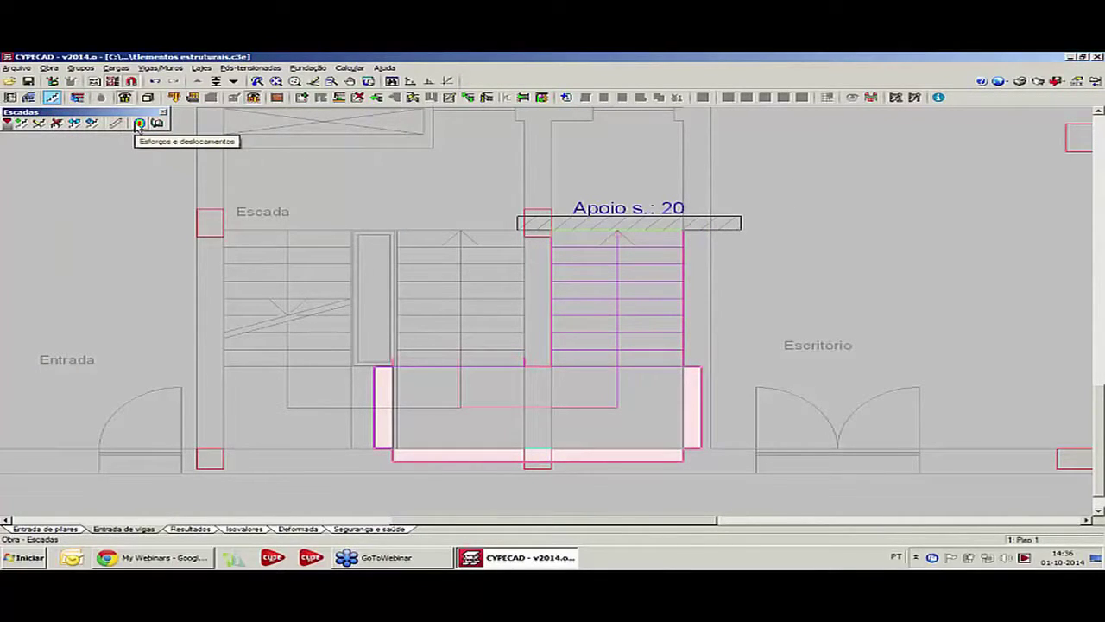
{"action": "left_click", "coordinate": [139, 124]}
{"action": "left_click", "coordinate": [570, 332]}
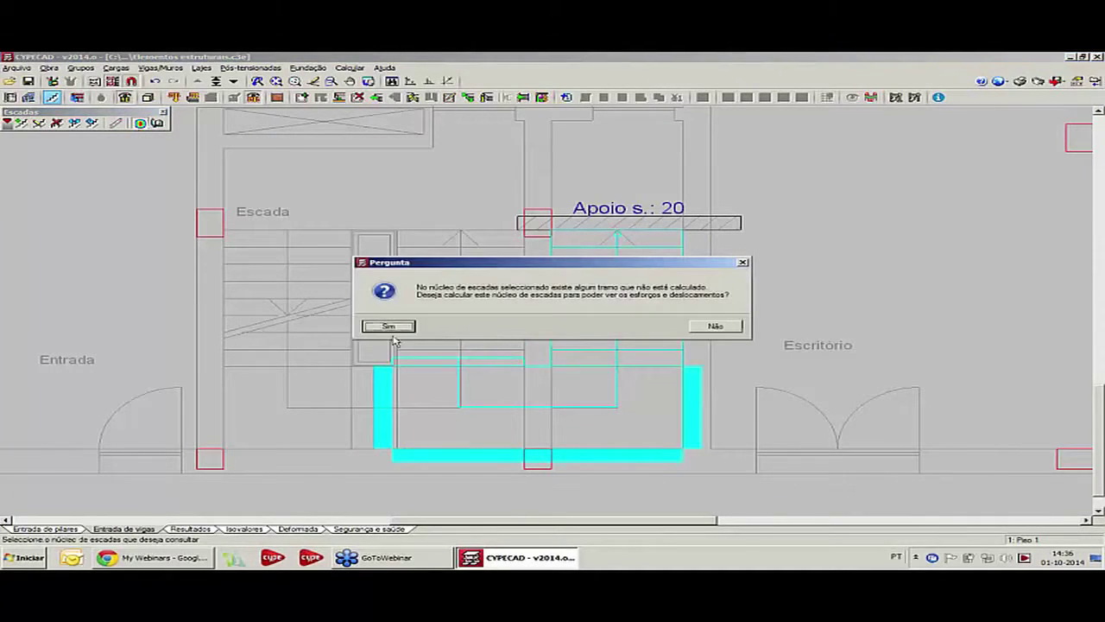
{"action": "left_click", "coordinate": [388, 327]}
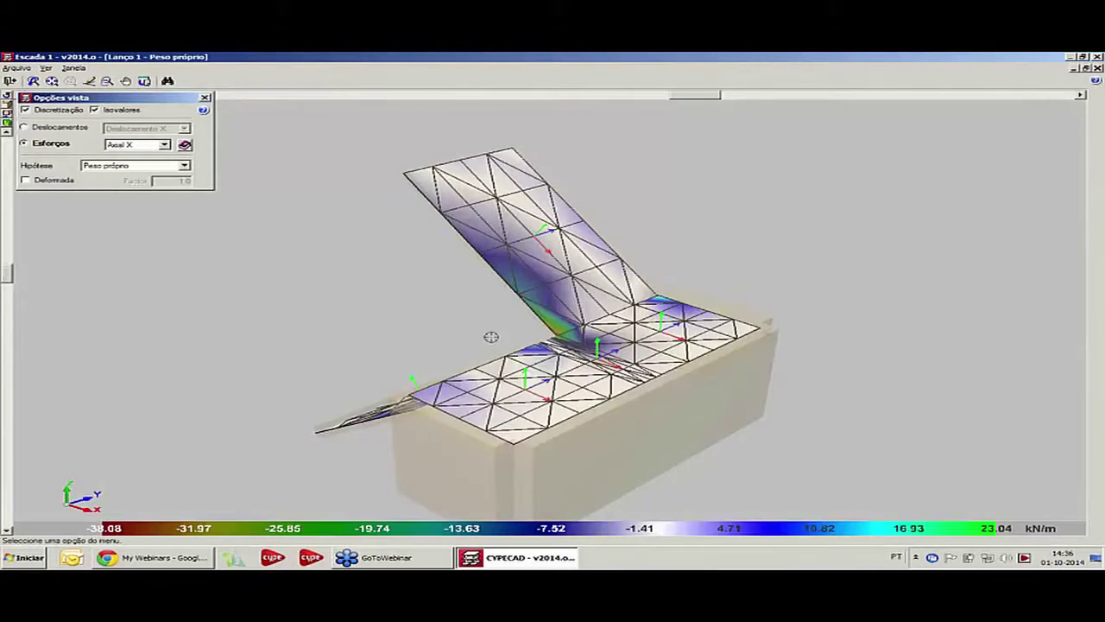
{"action": "left_click_drag", "start_coordinate": [490, 336], "coordinate": [725, 315]}
- Switch the staircase results from forces to displacements and examine Deslocamento Z
{"action": "left_click", "coordinate": [134, 144]}
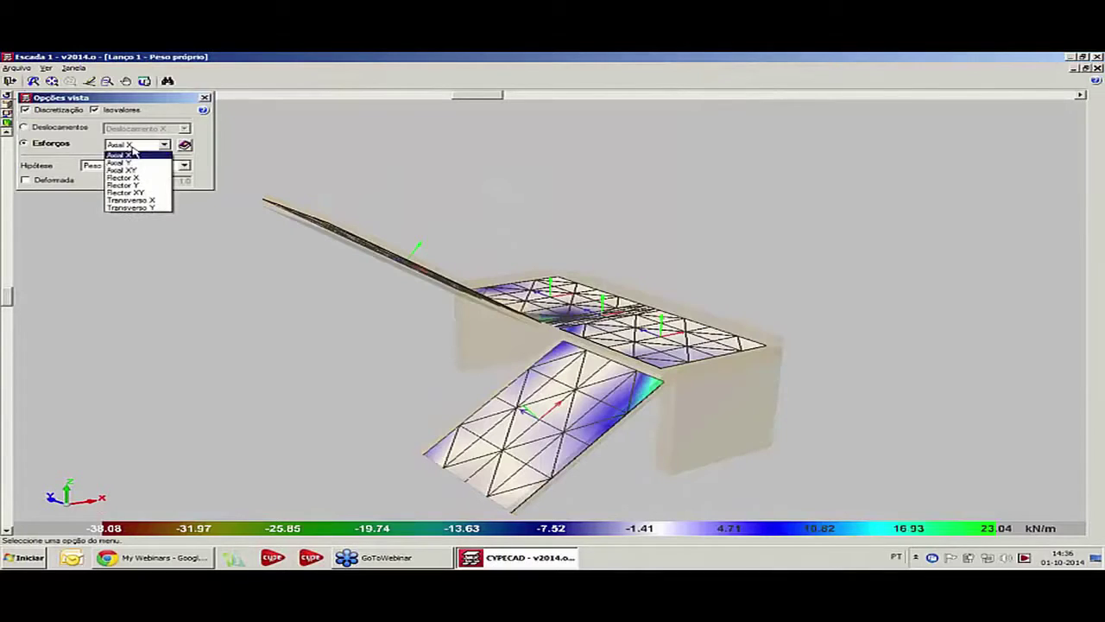
{"action": "left_click", "coordinate": [74, 150]}
{"action": "left_click", "coordinate": [65, 129]}
{"action": "left_click", "coordinate": [171, 130]}
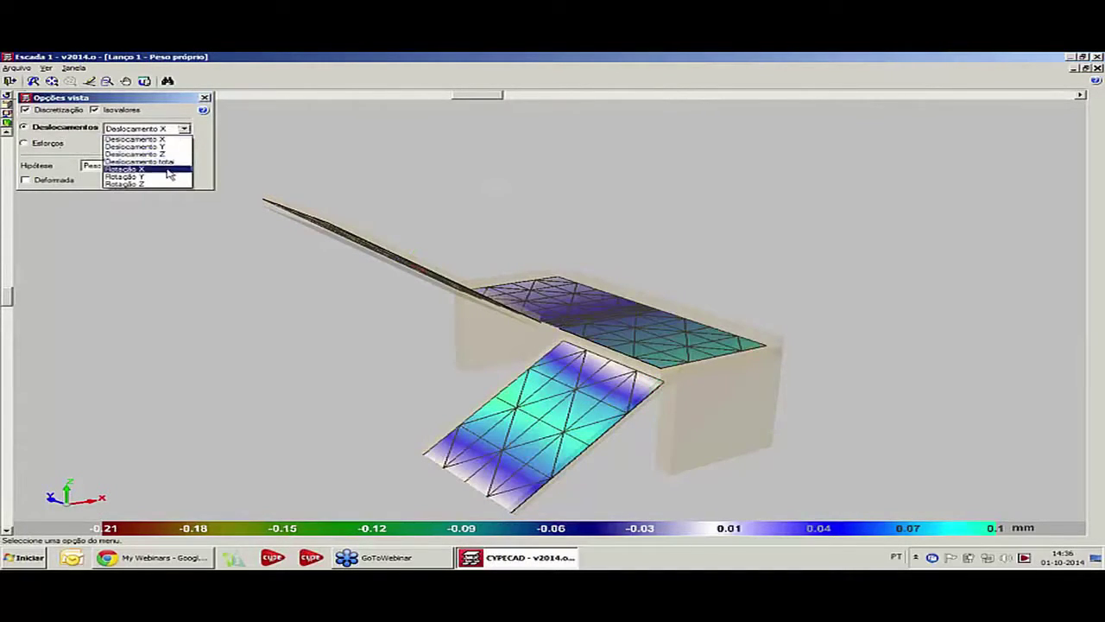
{"action": "left_click", "coordinate": [137, 153]}
{"action": "left_click_drag", "start_coordinate": [414, 256], "coordinate": [486, 301]}
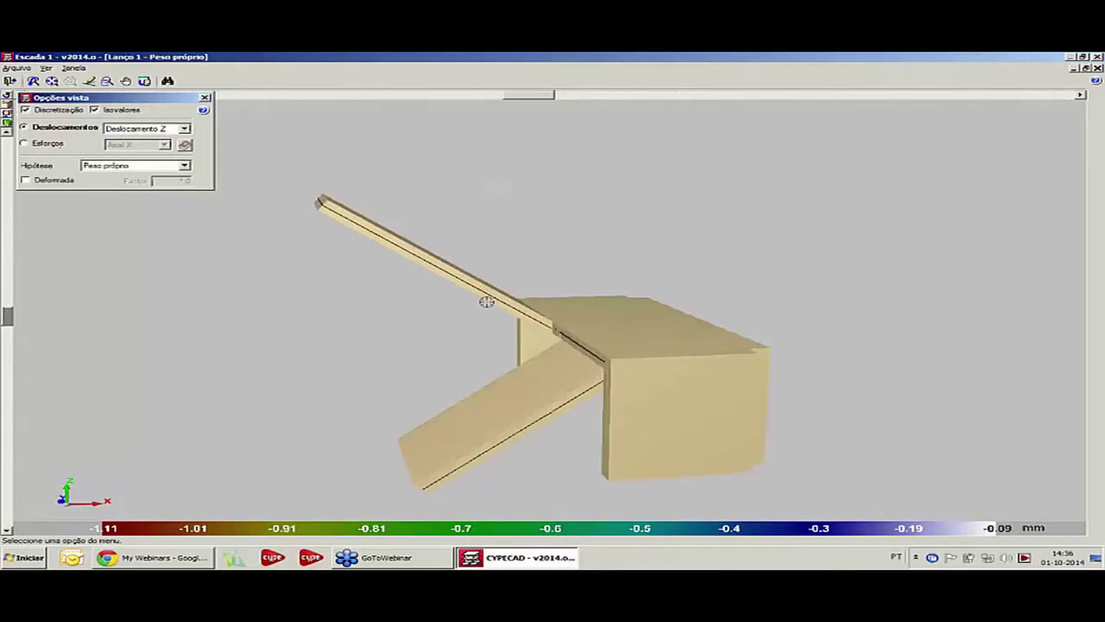
- Examine the staircase's deformed shape at a factor of 200, and close the results
{"action": "left_click", "coordinate": [54, 181]}
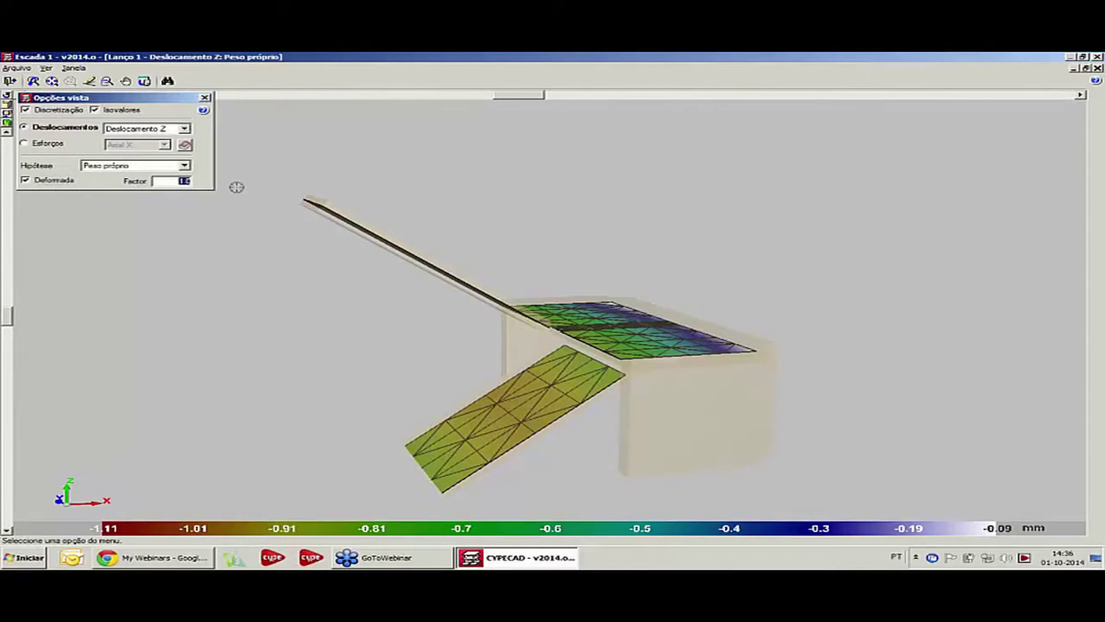
{"action": "type", "text": "0"}
{"action": "key", "text": "Return"}
{"action": "left_click_drag", "start_coordinate": [266, 254], "coordinate": [345, 318]}
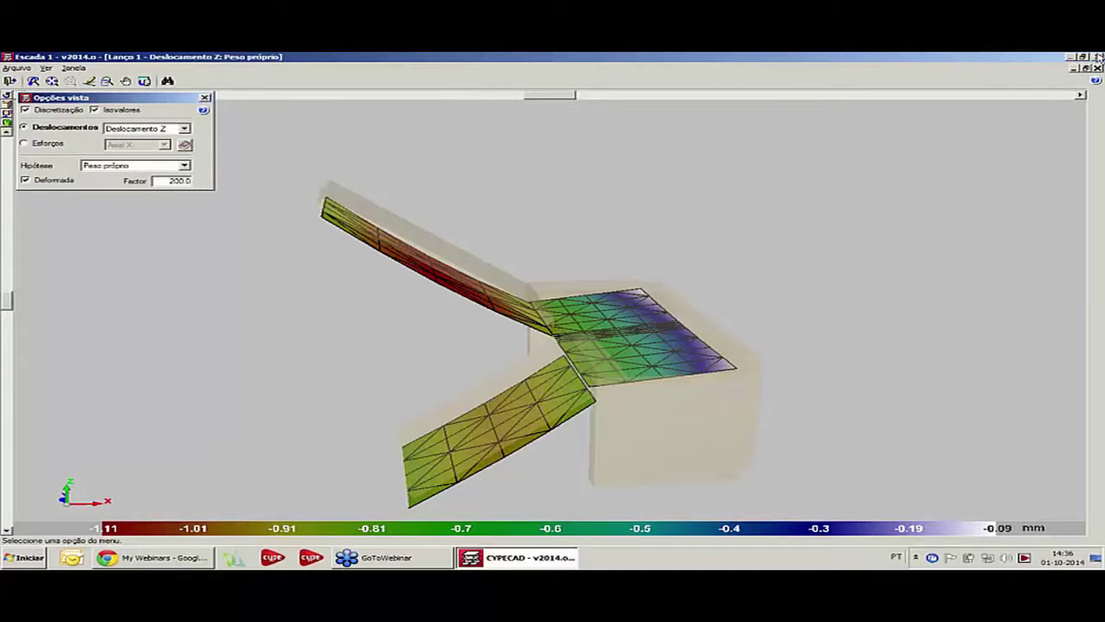
{"action": "left_click", "coordinate": [1097, 56]}
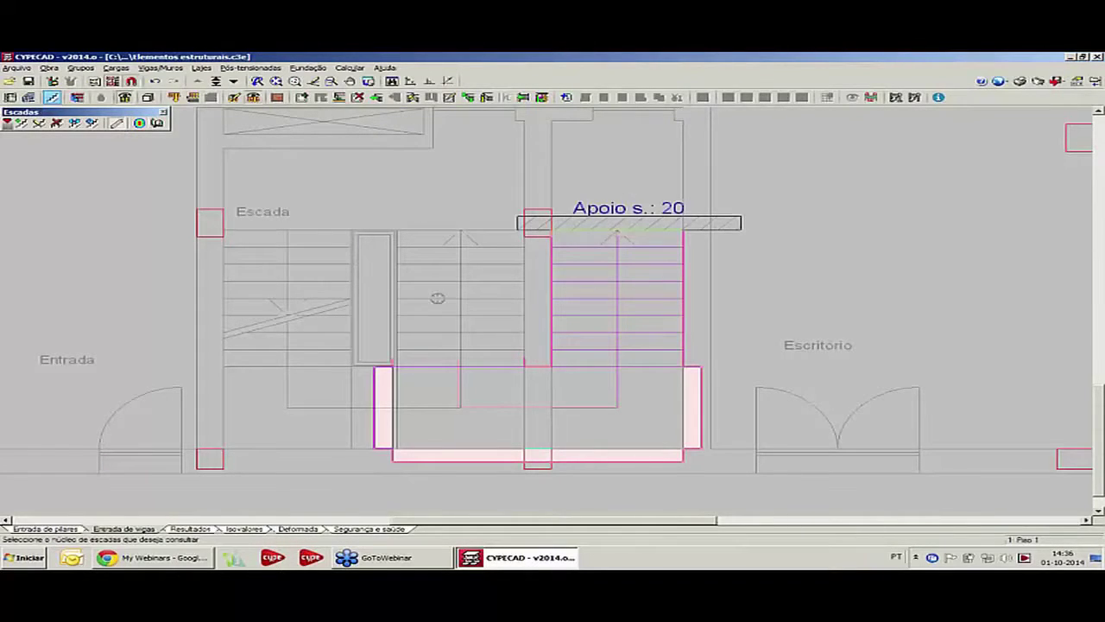
- Examine the staircase core's reinforcement detail, covering the sections and bar layouts of Lanço 1, and close it
{"action": "left_click", "coordinate": [568, 319]}
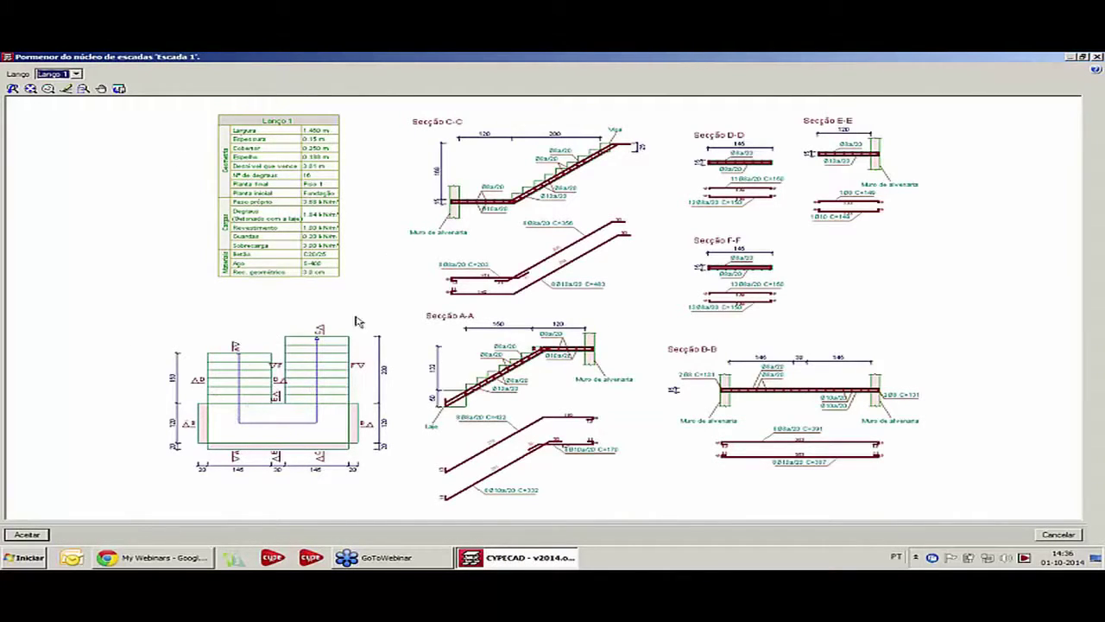
{"action": "scroll", "coordinate": [538, 371], "scroll_direction": "up", "scroll_amount": 3}
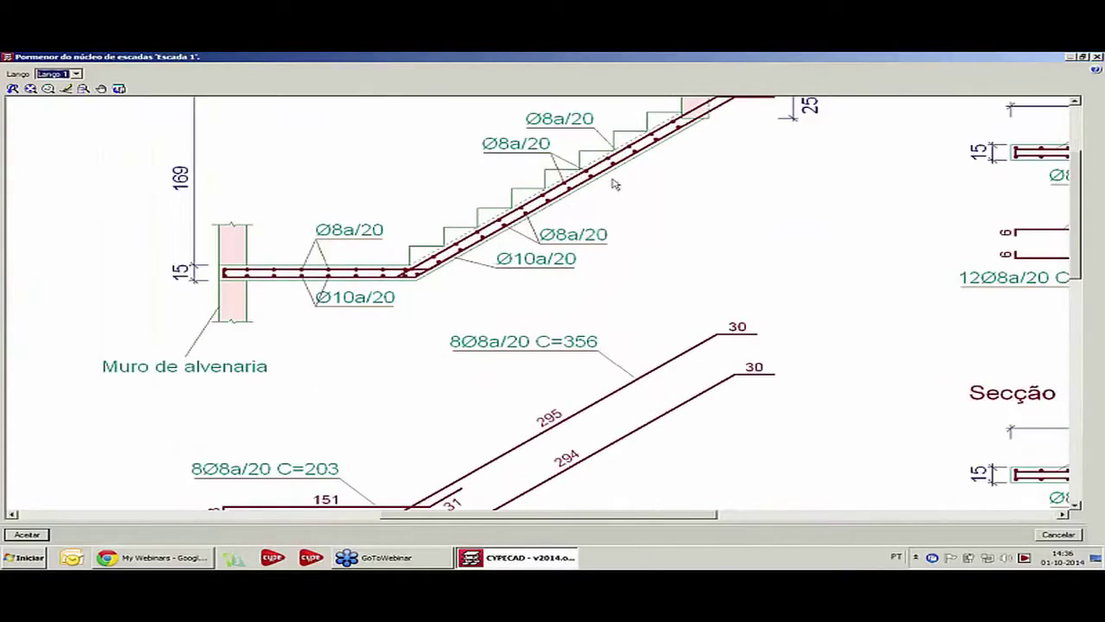
{"action": "scroll", "coordinate": [621, 298], "scroll_direction": "down", "scroll_amount": 3}
{"action": "scroll", "coordinate": [708, 325], "scroll_direction": "up", "scroll_amount": 3}
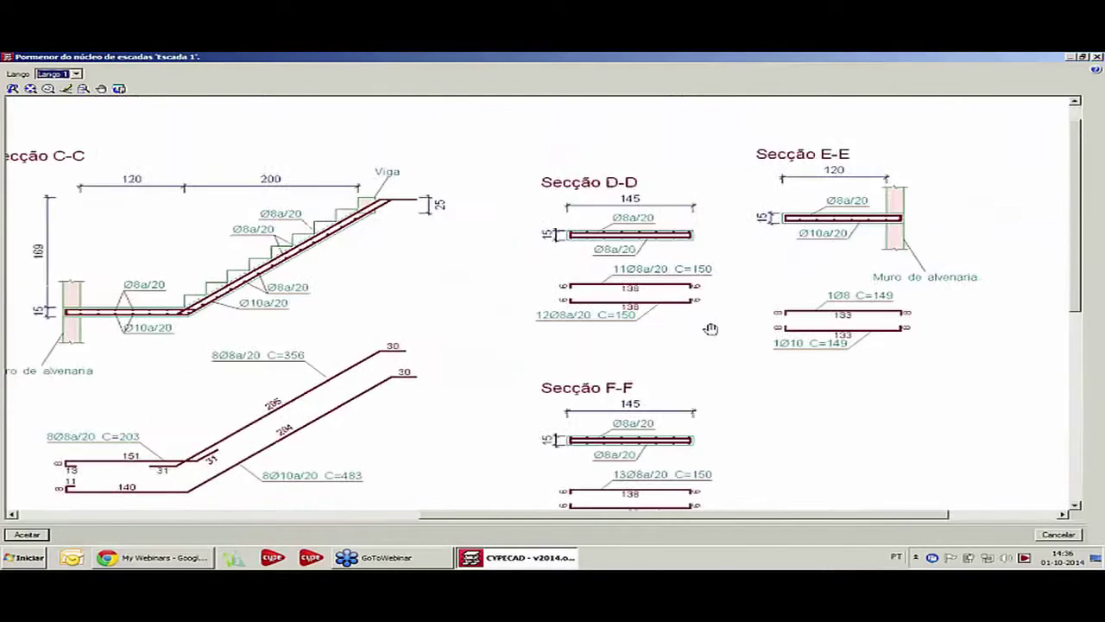
{"action": "scroll", "coordinate": [722, 322], "scroll_direction": "down", "scroll_amount": 3}
{"action": "mouse_move", "coordinate": [486, 469]}
{"action": "middle_mouse_down"}
{"action": "mouse_move", "coordinate": [555, 399]}
{"action": "mouse_move", "coordinate": [557, 341]}
{"action": "mouse_move", "coordinate": [510, 275]}
{"action": "middle_mouse_up"}
{"action": "scroll", "coordinate": [639, 277], "scroll_direction": "up", "scroll_amount": 3}
{"action": "scroll", "coordinate": [626, 300], "scroll_direction": "down", "scroll_amount": 3}
{"action": "scroll", "coordinate": [544, 329], "scroll_direction": "up", "scroll_amount": 3}
{"action": "scroll", "coordinate": [509, 285], "scroll_direction": "up", "scroll_amount": 1}
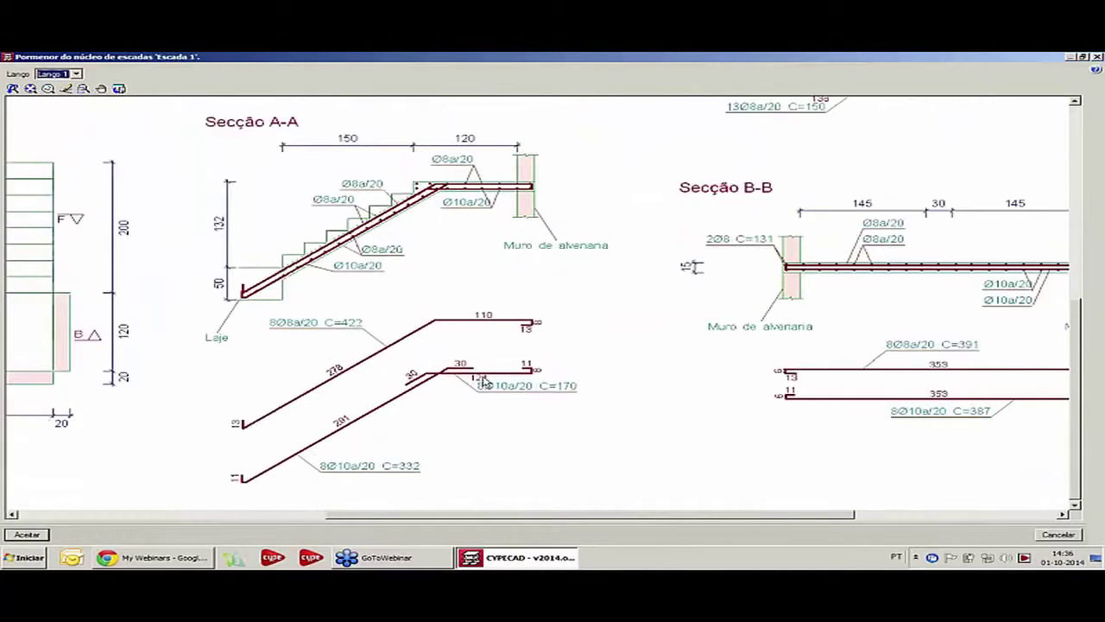
{"action": "scroll", "coordinate": [652, 323], "scroll_direction": "down", "scroll_amount": 2}
{"action": "middle_click_drag", "start_coordinate": [652, 324], "coordinate": [633, 343]}
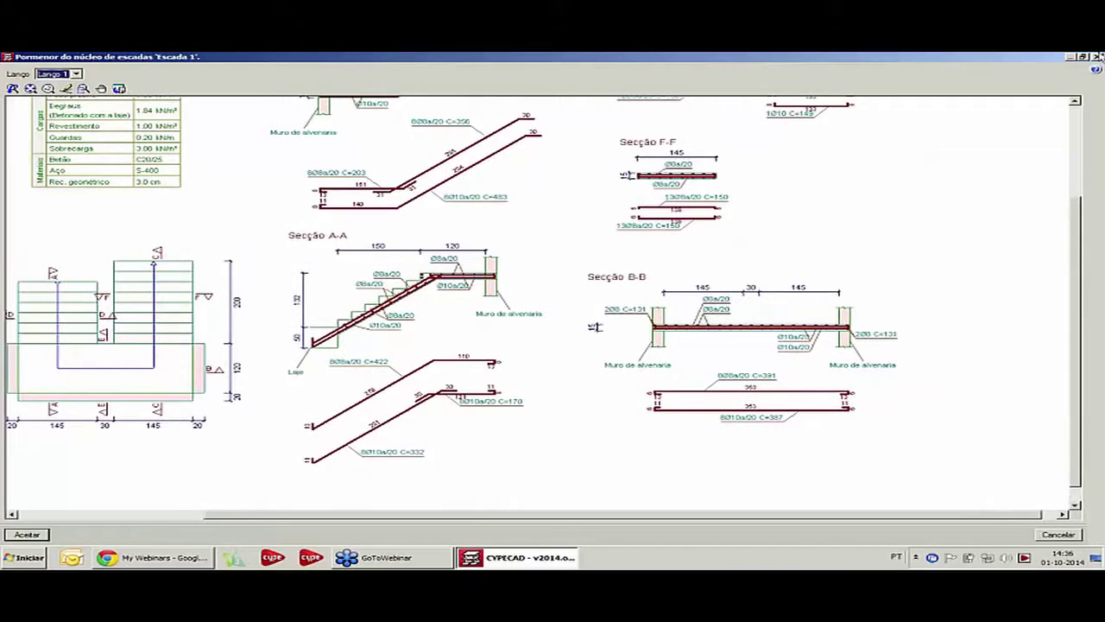
{"action": "left_click", "coordinate": [1096, 56]}
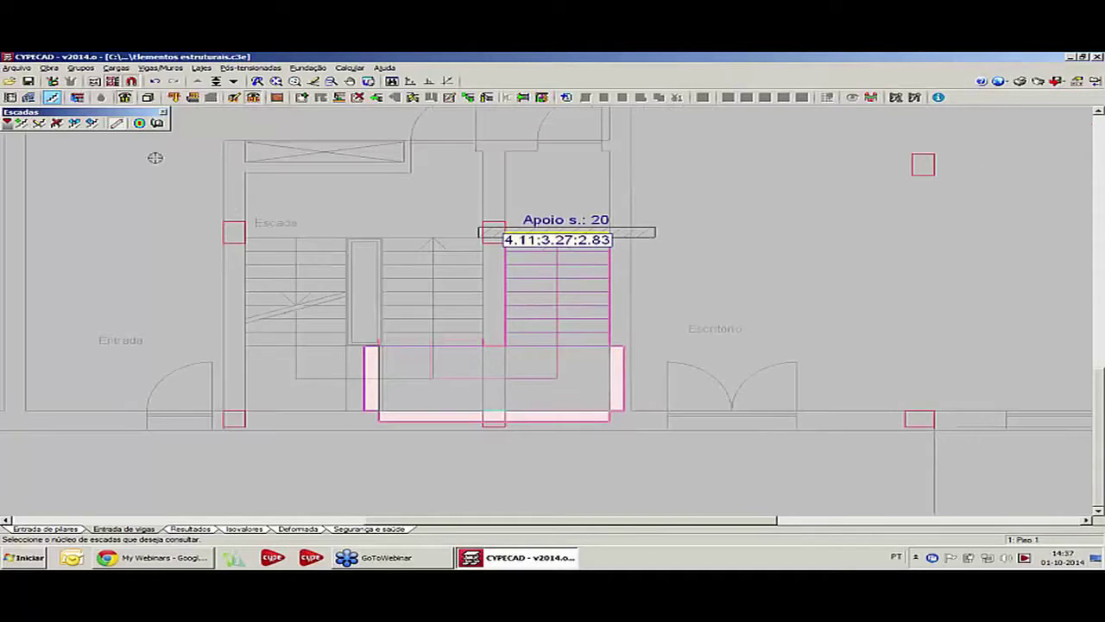
- Delete the staircase core and its masonry wall support beam on Piso 1
{"action": "scroll", "coordinate": [331, 268], "scroll_direction": "down", "scroll_amount": 1}
{"action": "right_click", "coordinate": [695, 414]}
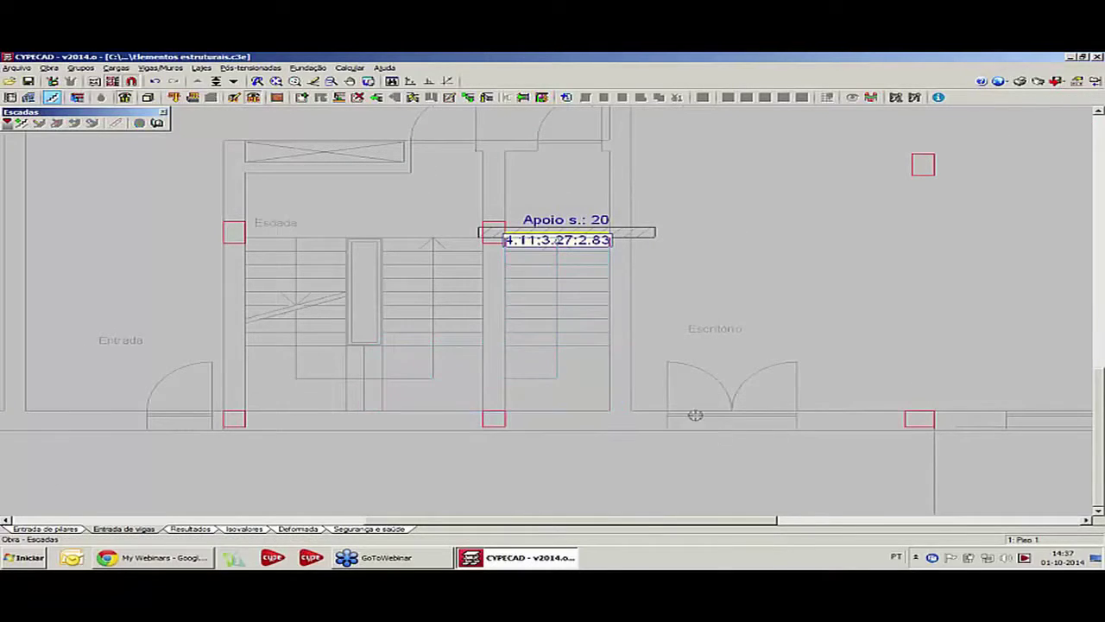
{"action": "left_click", "coordinate": [358, 98]}
{"action": "left_click", "coordinate": [402, 179]}
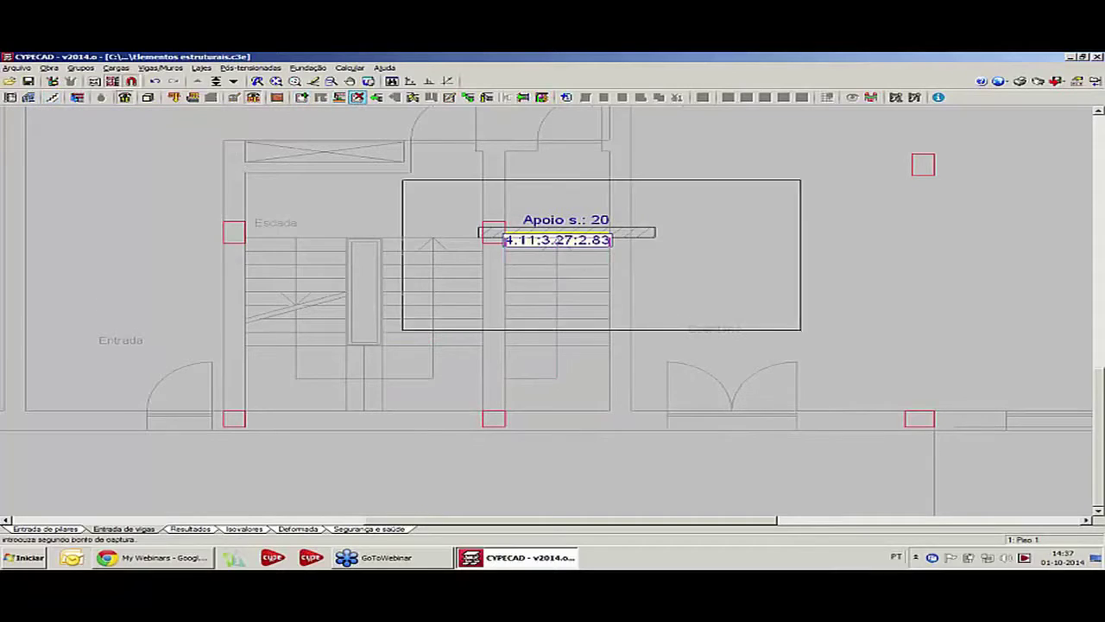
{"action": "left_click", "coordinate": [800, 330]}
- Go down to the Fundação group and open column entry with the floor plan template hidden
{"action": "middle_click_drag", "start_coordinate": [481, 294], "coordinate": [421, 288]}
{"action": "left_click", "coordinate": [233, 81]}
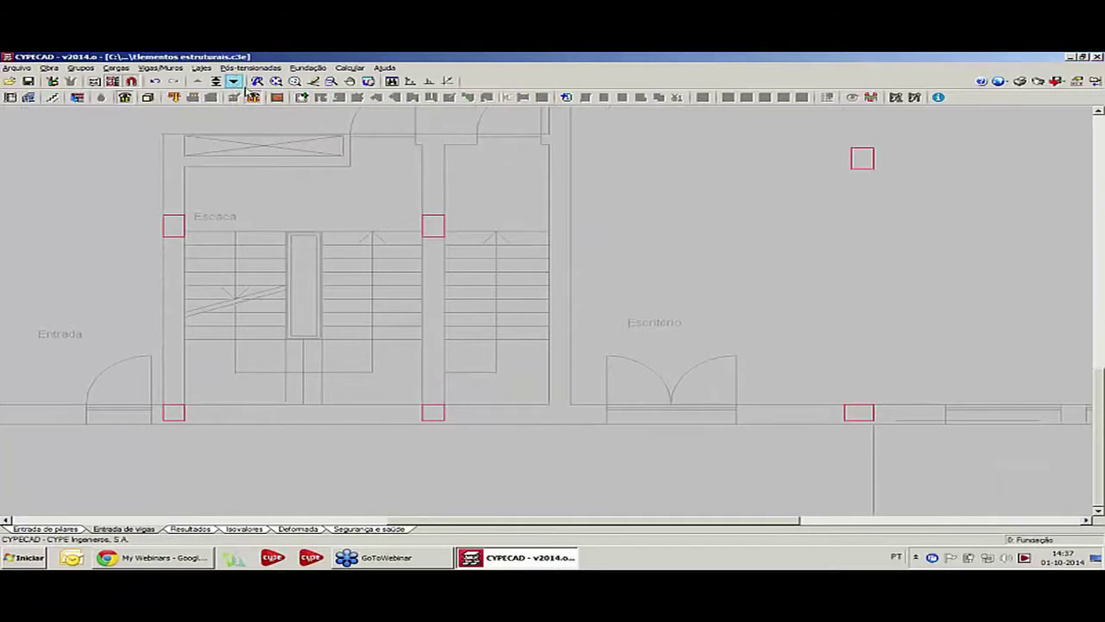
{"action": "scroll", "coordinate": [475, 296], "scroll_direction": "down", "scroll_amount": 2}
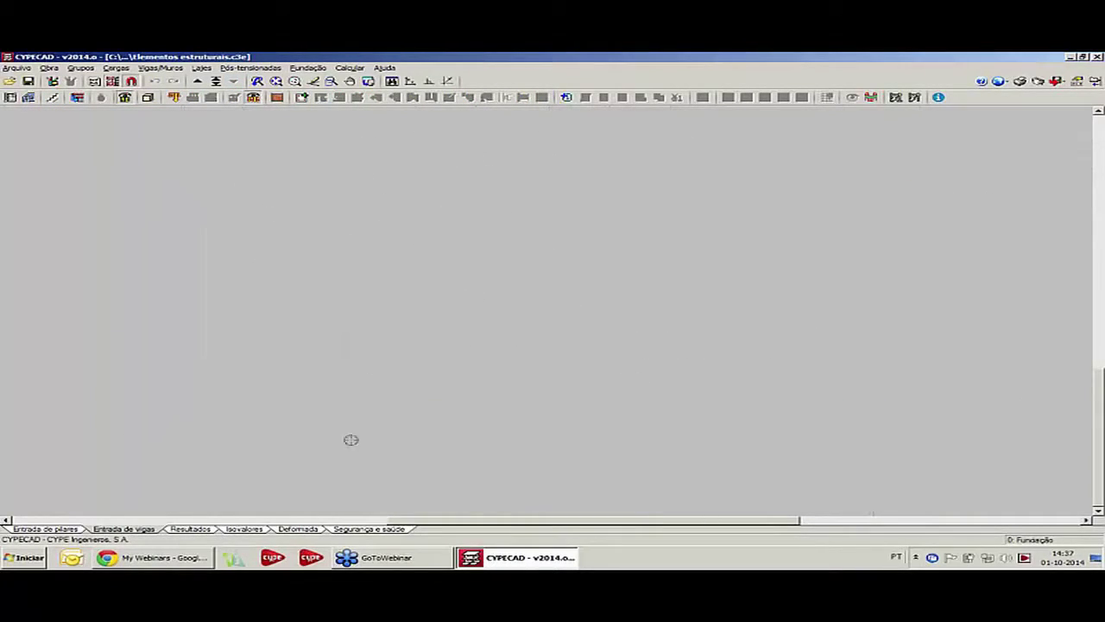
{"action": "left_click", "coordinate": [53, 529]}
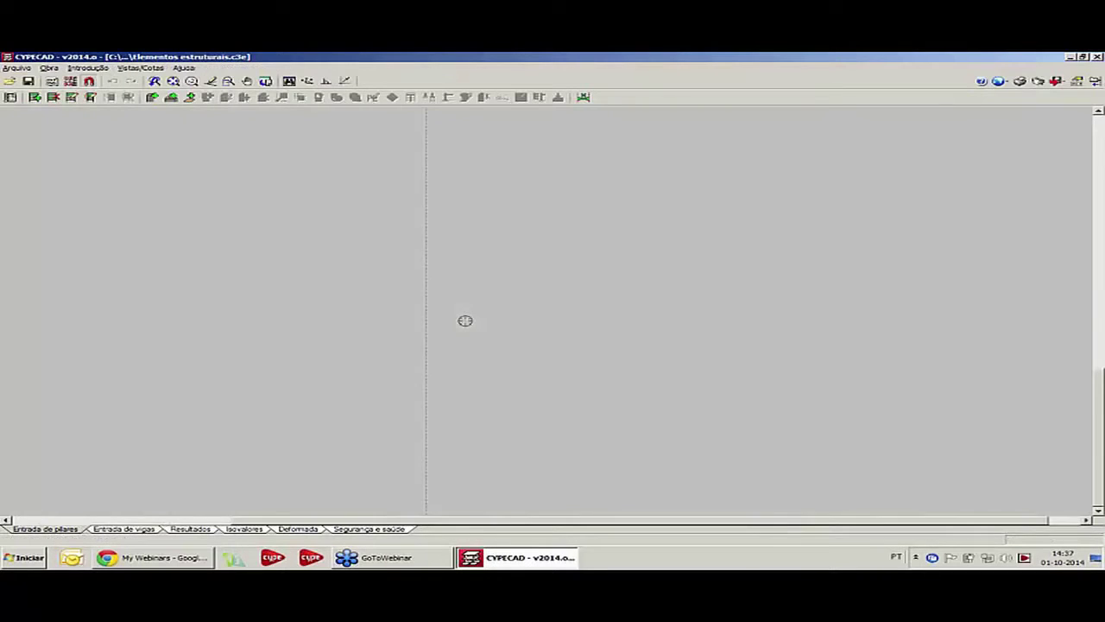
{"action": "middle_click_drag", "start_coordinate": [464, 320], "coordinate": [428, 488]}
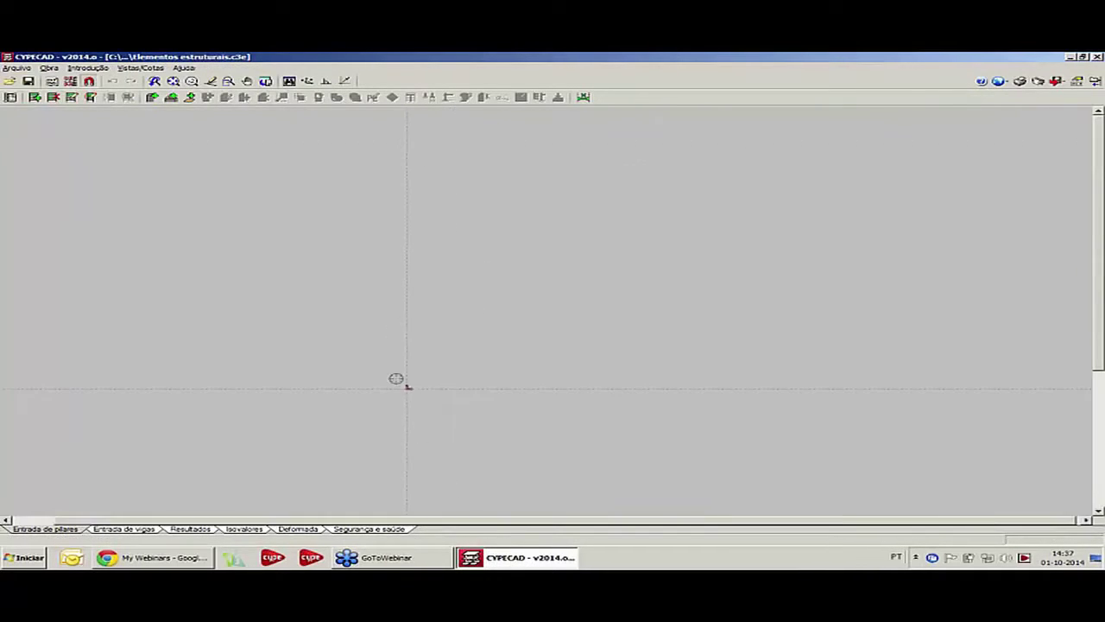
{"action": "middle_click_drag", "start_coordinate": [395, 377], "coordinate": [431, 112]}
{"action": "middle_click_drag", "start_coordinate": [471, 318], "coordinate": [462, 341]}
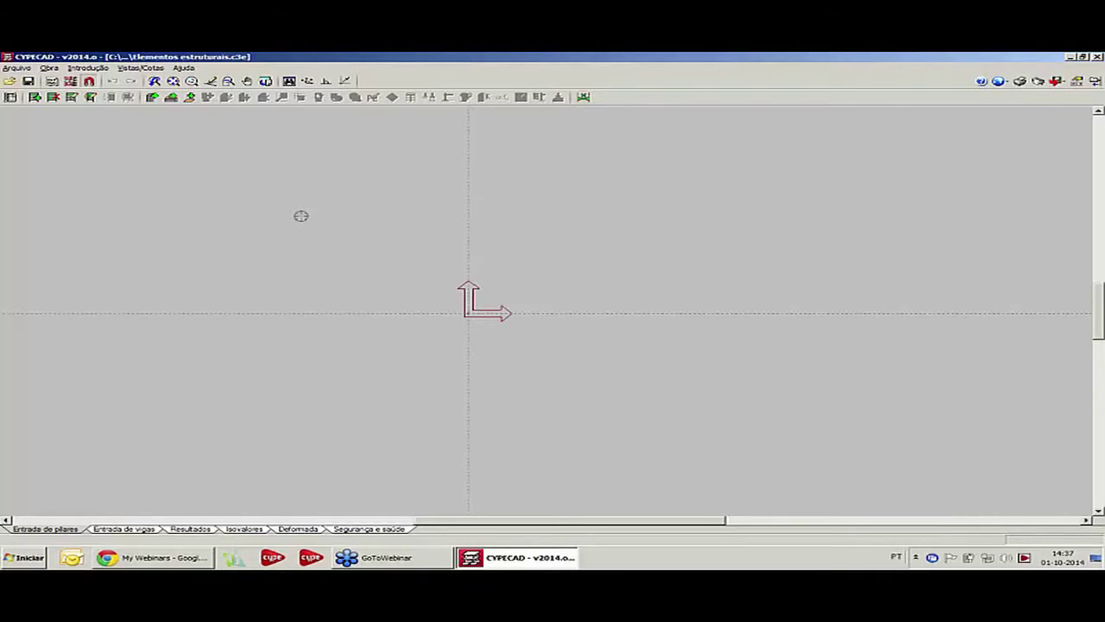
- Define a new Fundação arranque with a simple laminated steel profile, HEA series, HE 200 A
{"action": "left_click", "coordinate": [189, 97]}
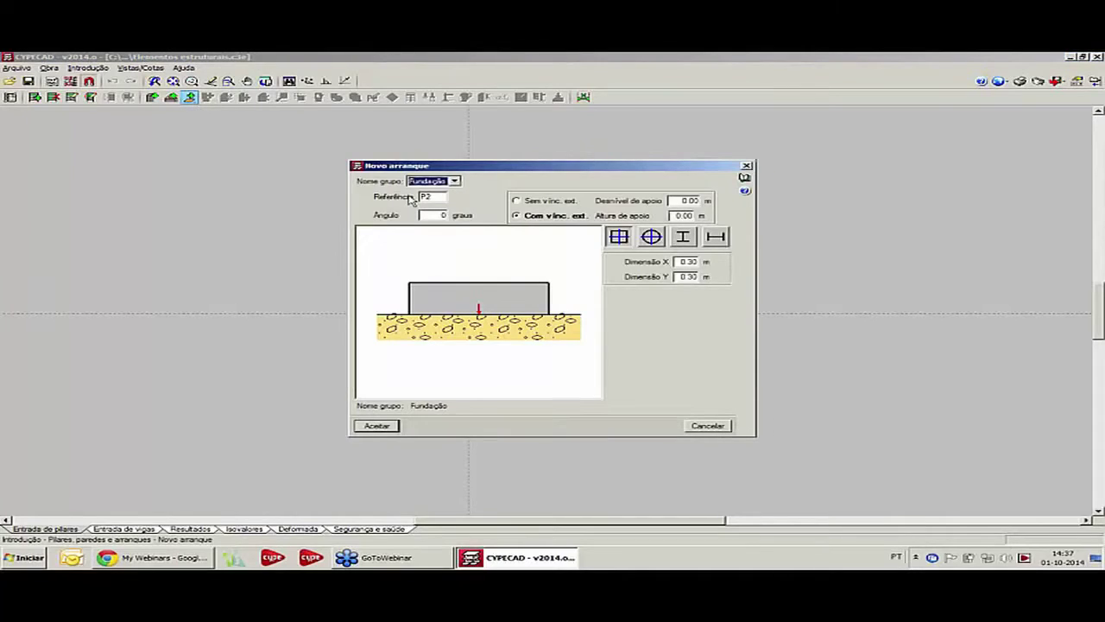
{"action": "left_click", "coordinate": [682, 238]}
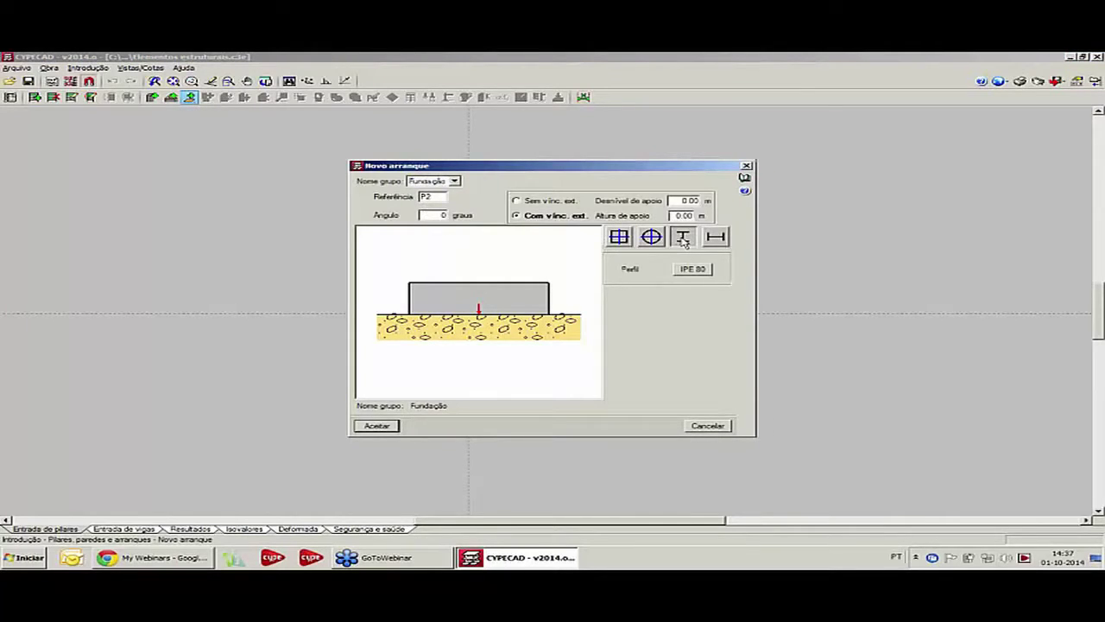
{"action": "left_click", "coordinate": [690, 269]}
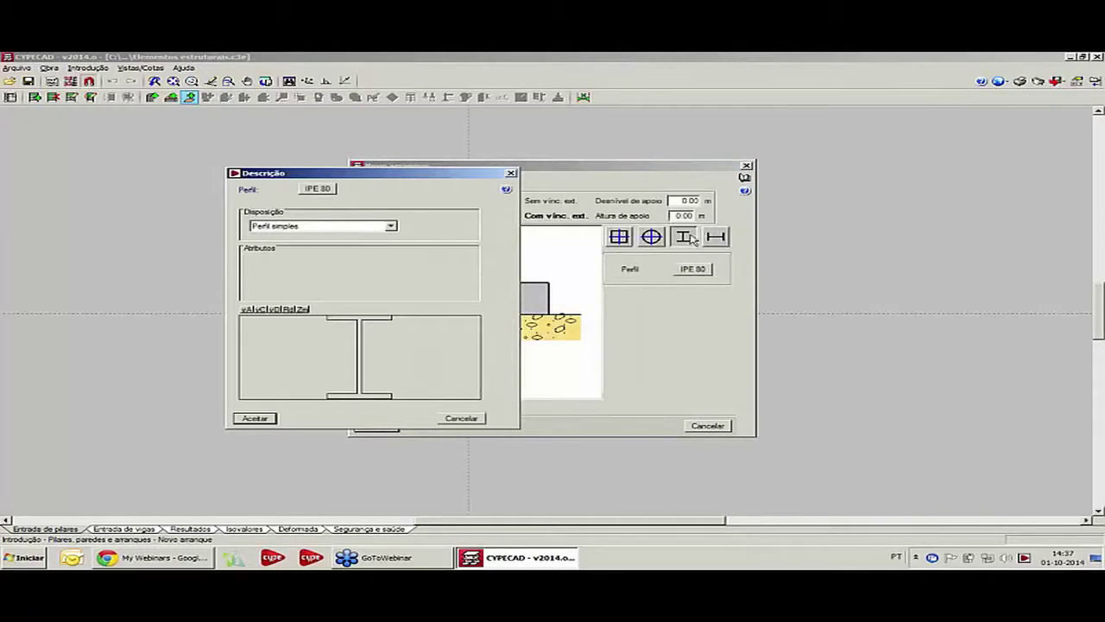
{"action": "left_click", "coordinate": [321, 189]}
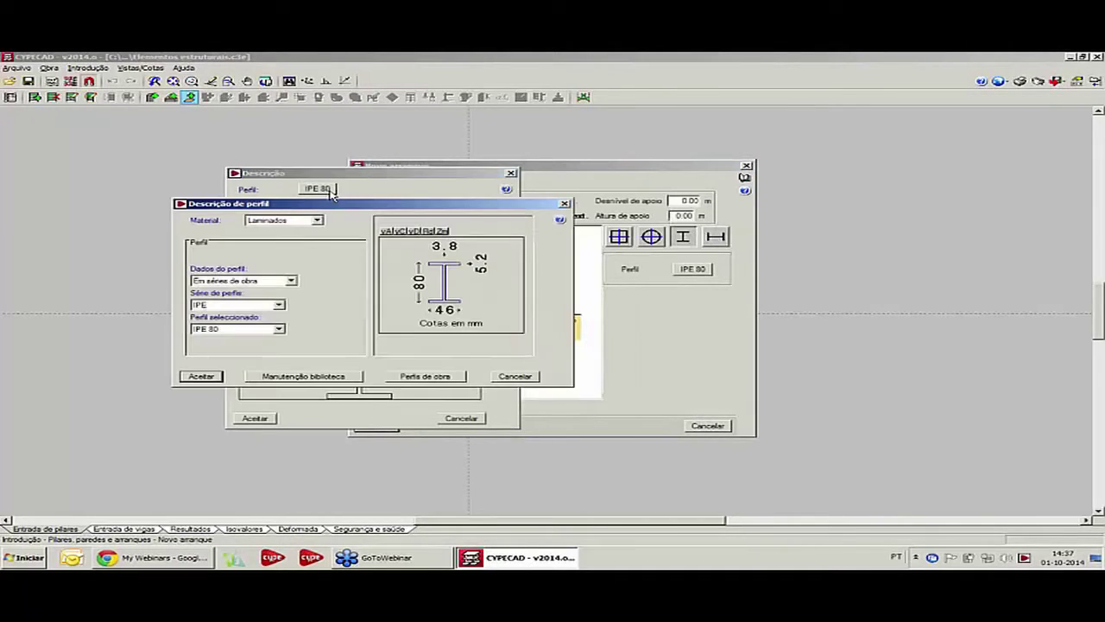
{"action": "left_click", "coordinate": [277, 305]}
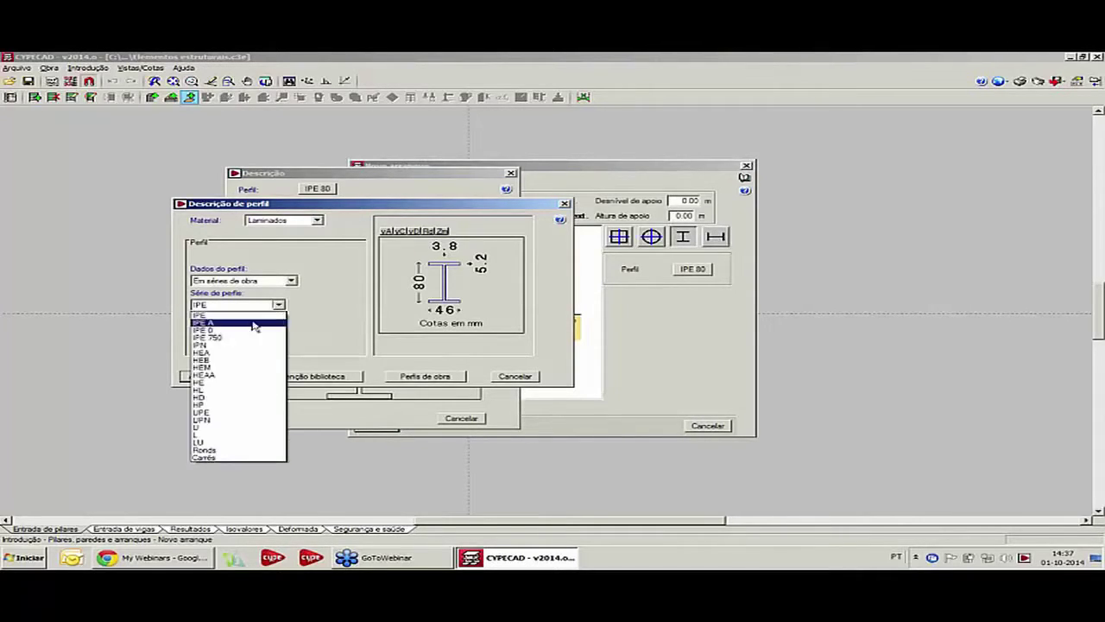
{"action": "left_click", "coordinate": [229, 351]}
{"action": "left_click", "coordinate": [226, 329]}
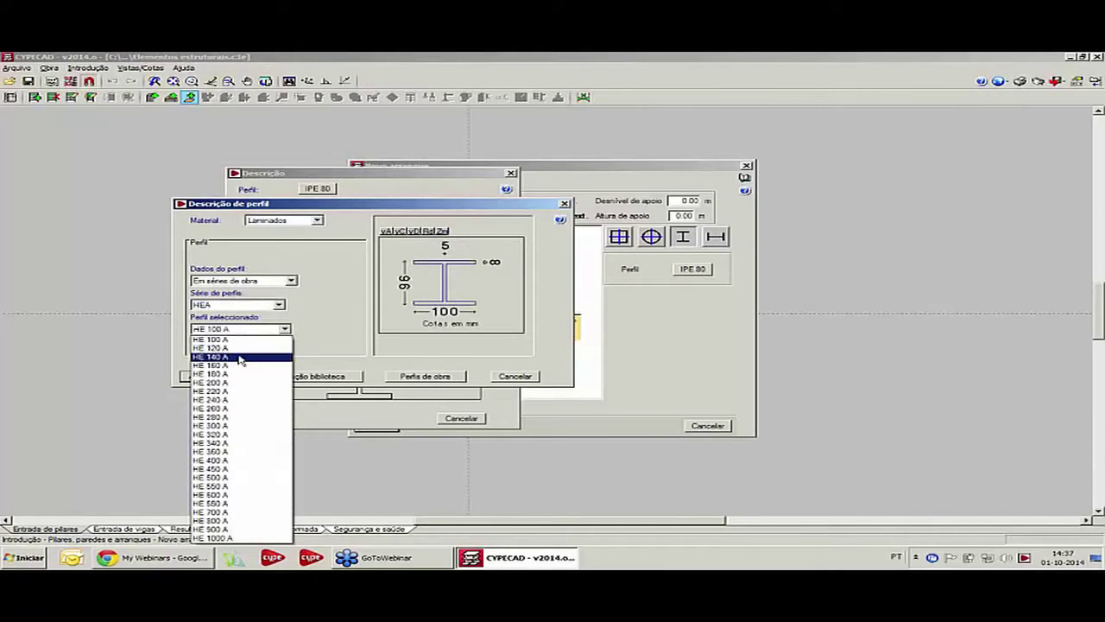
{"action": "left_click", "coordinate": [238, 390]}
{"action": "left_click", "coordinate": [201, 377]}
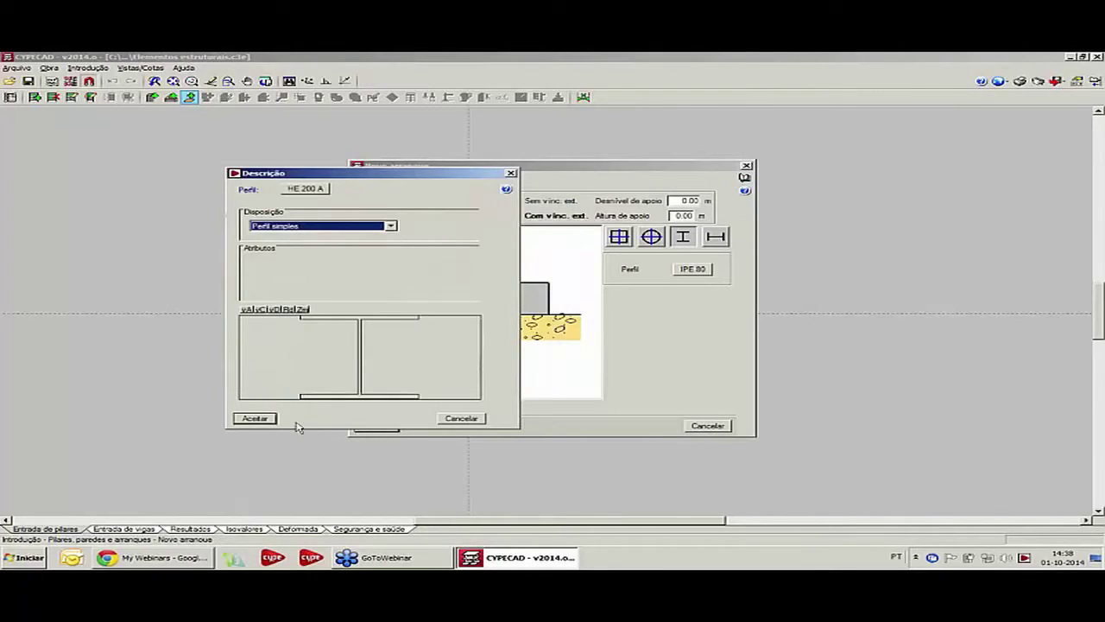
{"action": "left_click", "coordinate": [274, 418]}
{"action": "left_click", "coordinate": [376, 426]}
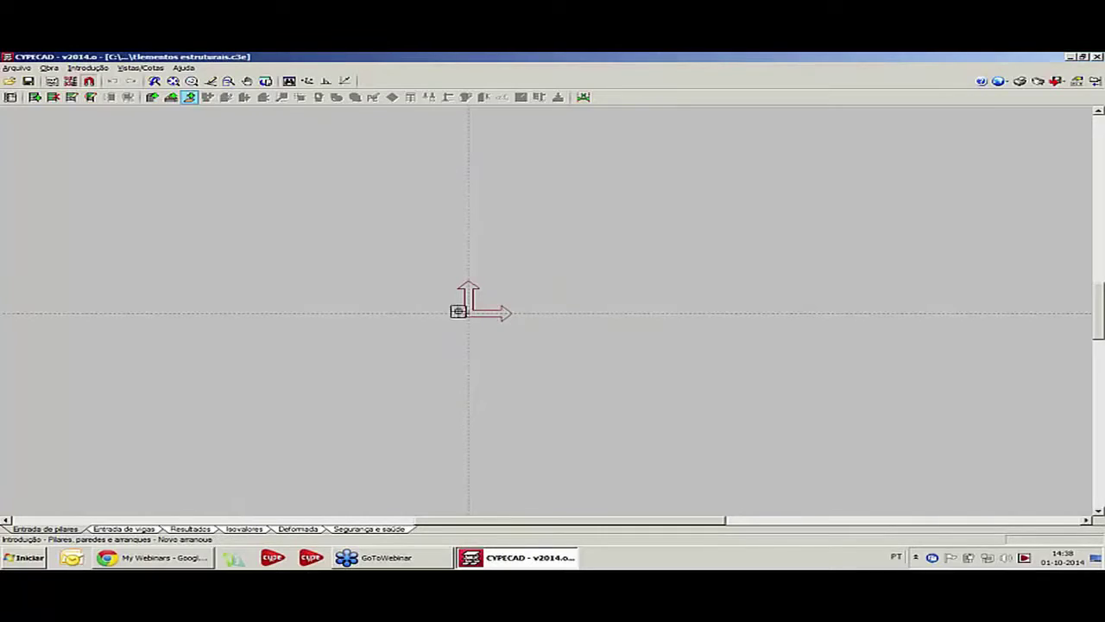
- Place the HE 200 A arranque at the origin of the general axes
{"action": "left_click", "coordinate": [458, 309]}
{"action": "scroll", "coordinate": [453, 313], "scroll_direction": "up", "scroll_amount": 2}
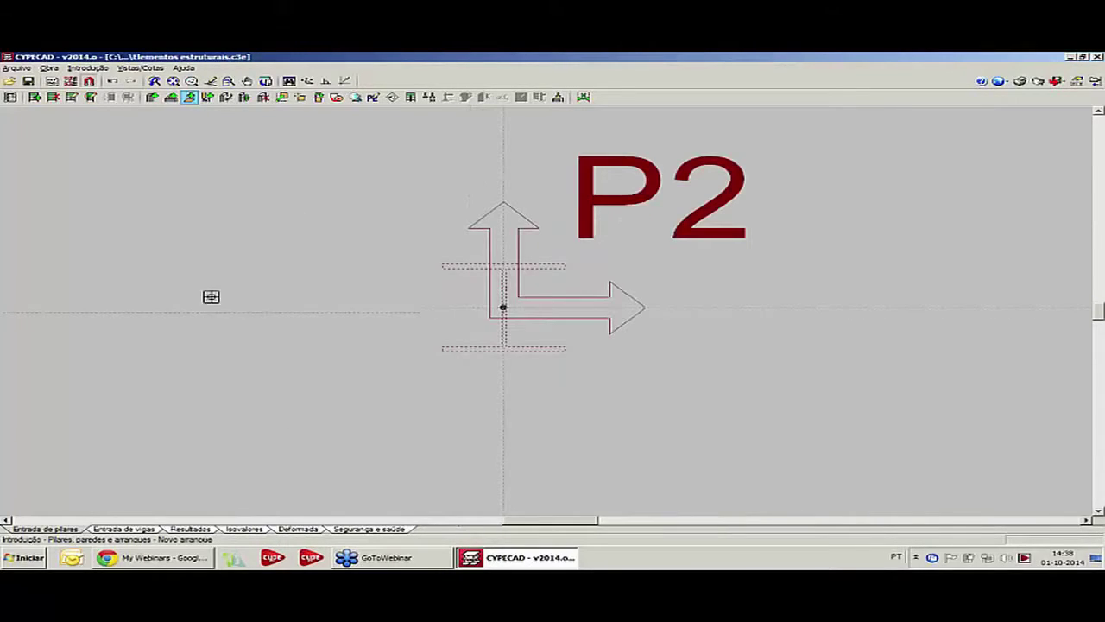
{"action": "scroll", "coordinate": [526, 216], "scroll_direction": "down", "scroll_amount": 1}
{"action": "scroll", "coordinate": [560, 233], "scroll_direction": "up", "scroll_amount": 1}
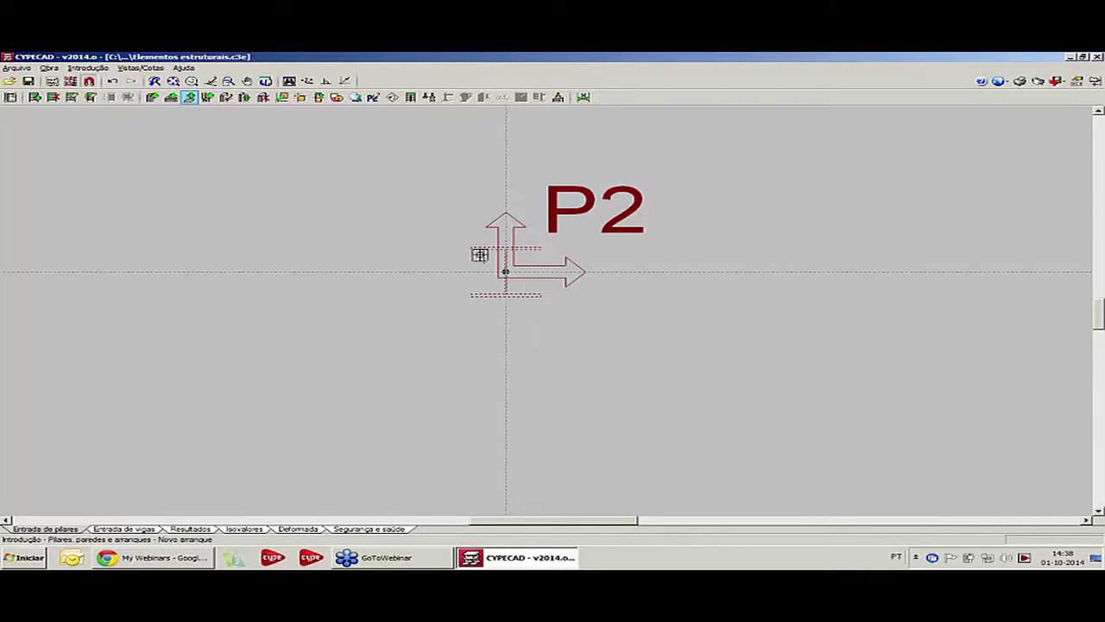
- Assign head loads to arranque P2: N of 120 kN for Peso próprio and 60 kN for Sobrecarga
{"action": "left_click", "coordinate": [89, 68]}
{"action": "left_click", "coordinate": [121, 91]}
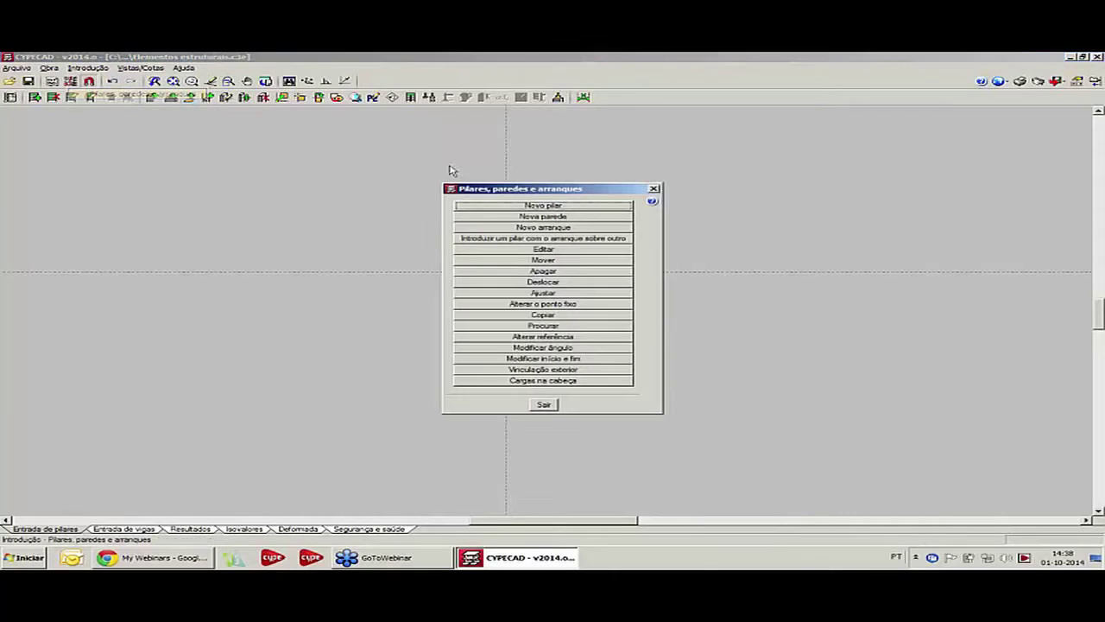
{"action": "left_click", "coordinate": [554, 382]}
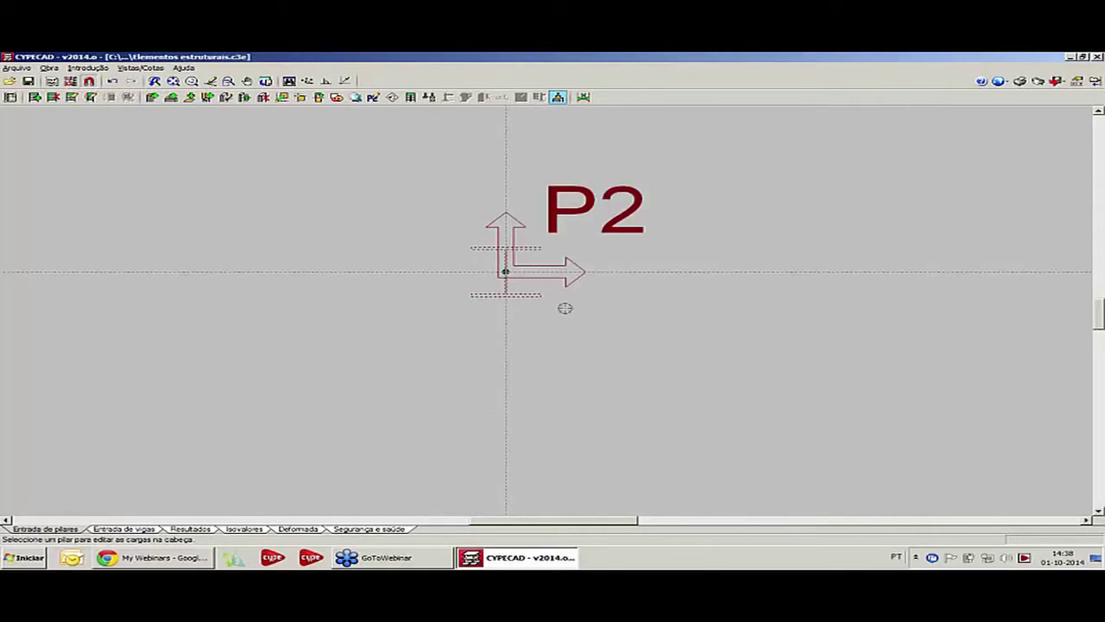
{"action": "left_click", "coordinate": [505, 271]}
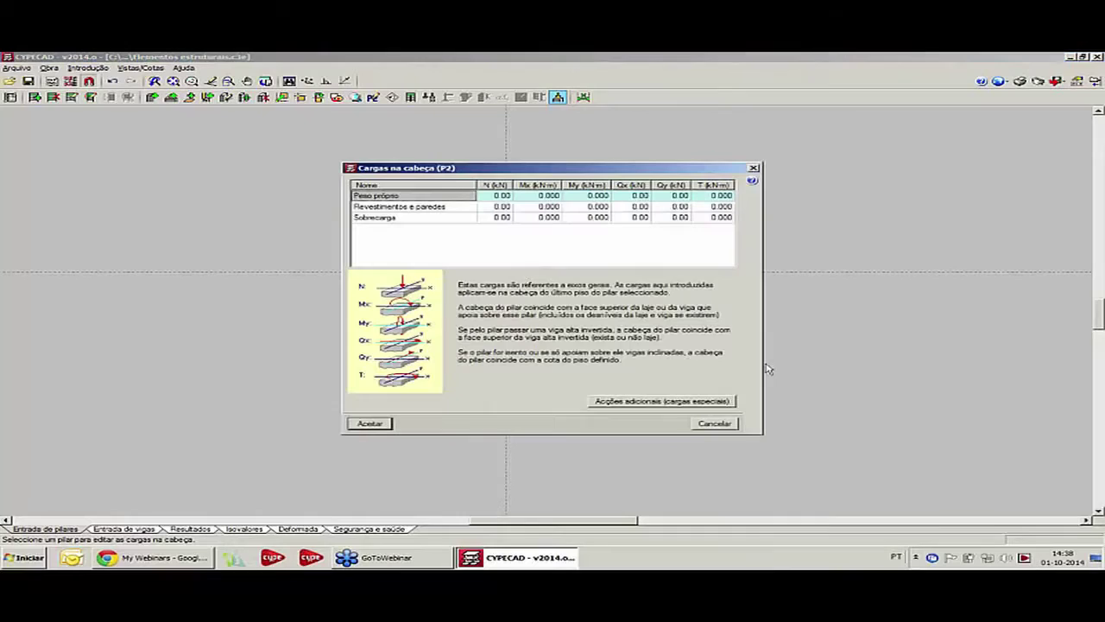
{"action": "left_click", "coordinate": [500, 198]}
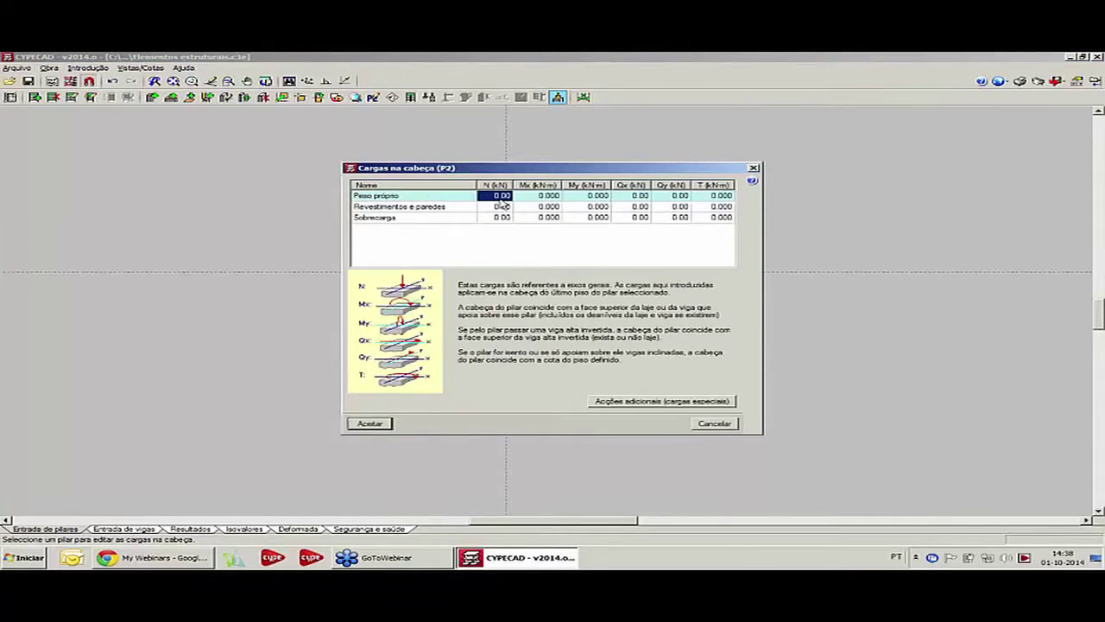
{"action": "type", "text": "120"}
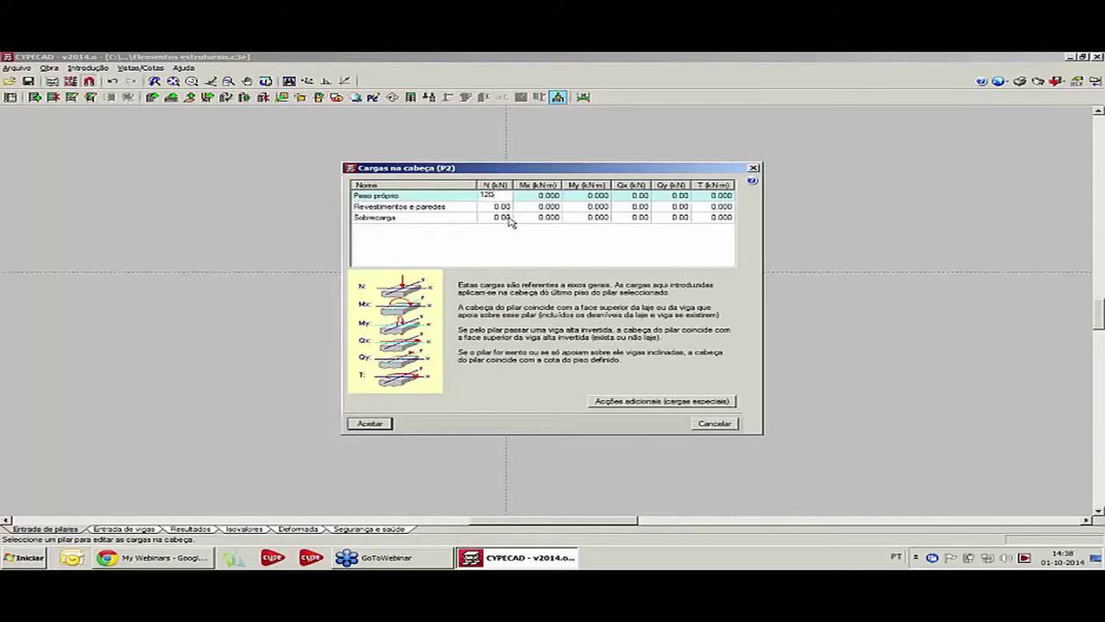
{"action": "type", "text": "."}
{"action": "left_click", "coordinate": [505, 218]}
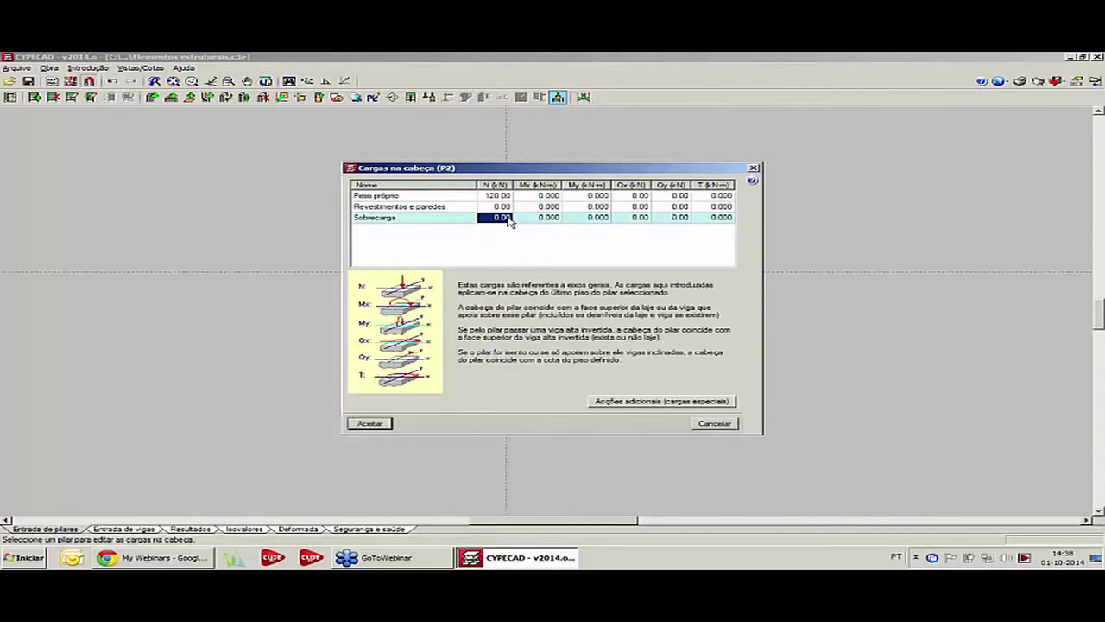
{"action": "type", "text": "60"}
{"action": "key", "text": "Tab"}
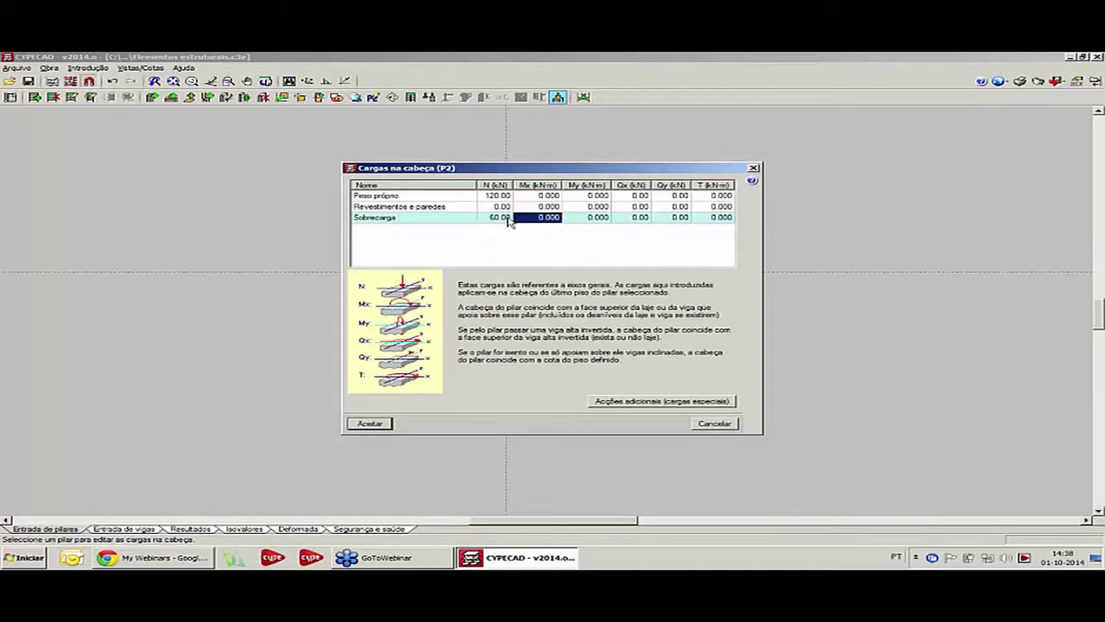
{"action": "left_click", "coordinate": [370, 423]}
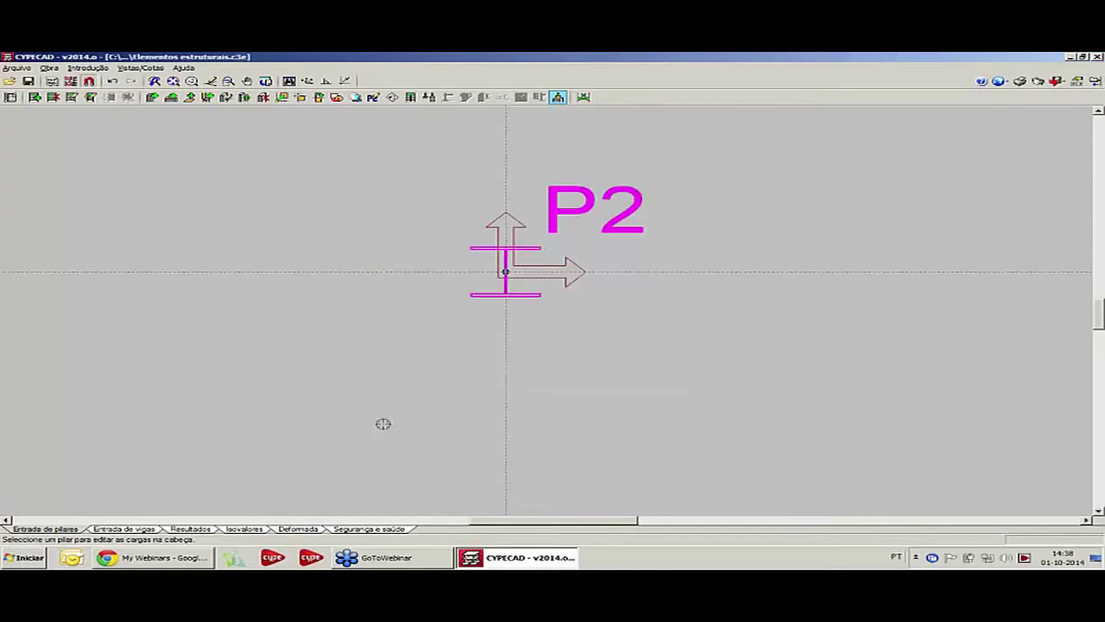
- In beam entry, create a new placa de amarração on the HE 200 A arranque
{"action": "scroll", "coordinate": [624, 279], "scroll_direction": "down", "scroll_amount": 1}
{"action": "scroll", "coordinate": [540, 259], "scroll_direction": "up", "scroll_amount": 1}
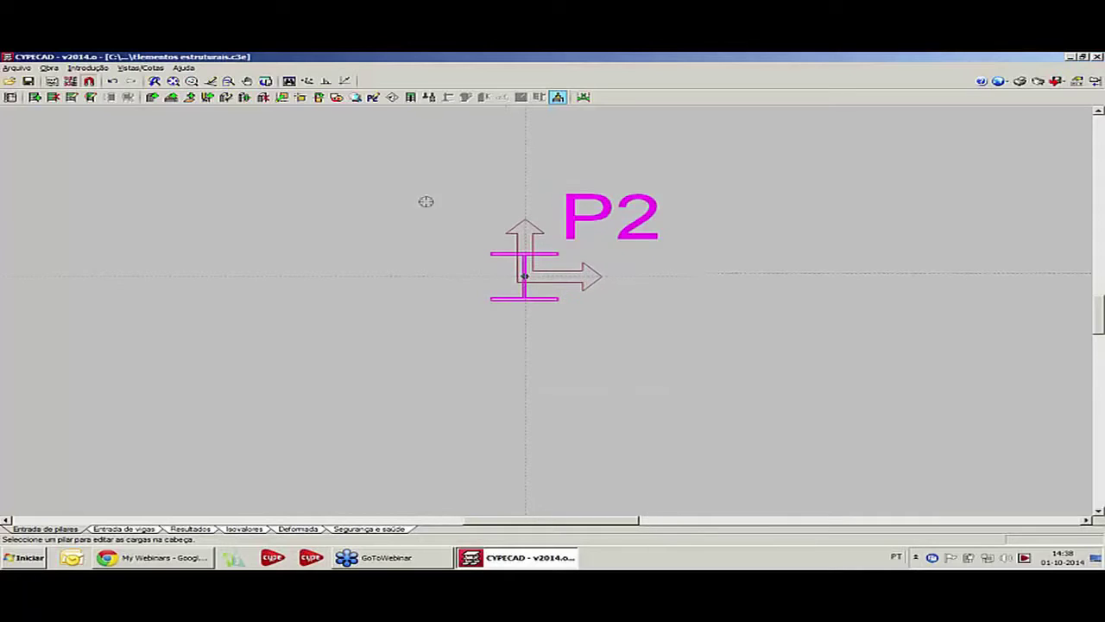
{"action": "left_click", "coordinate": [129, 528]}
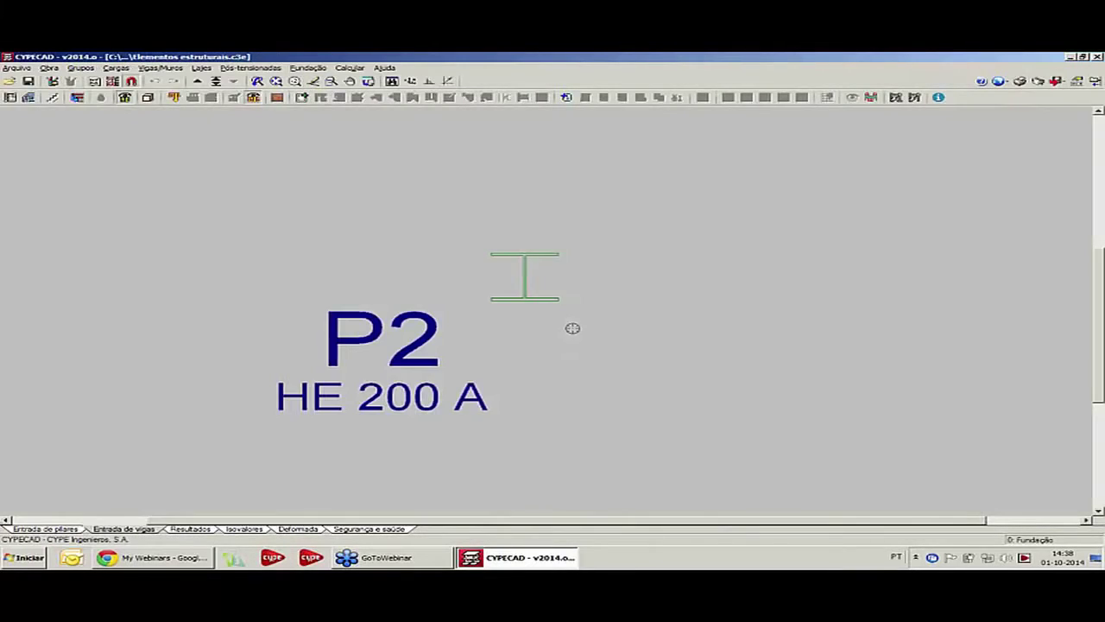
{"action": "left_click", "coordinate": [308, 68]}
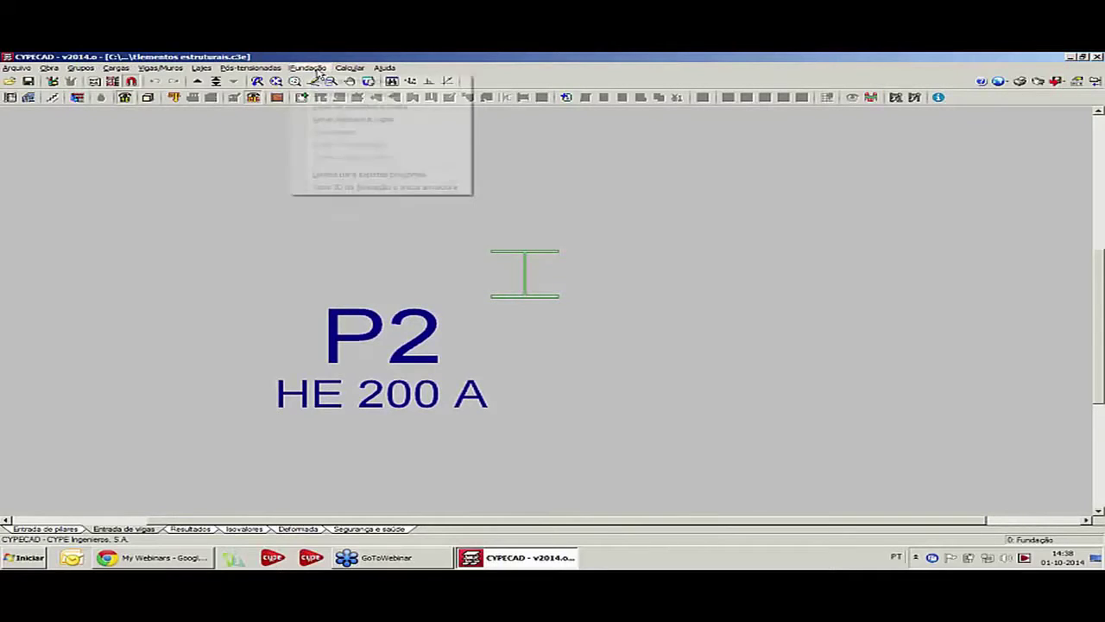
{"action": "left_click", "coordinate": [335, 81]}
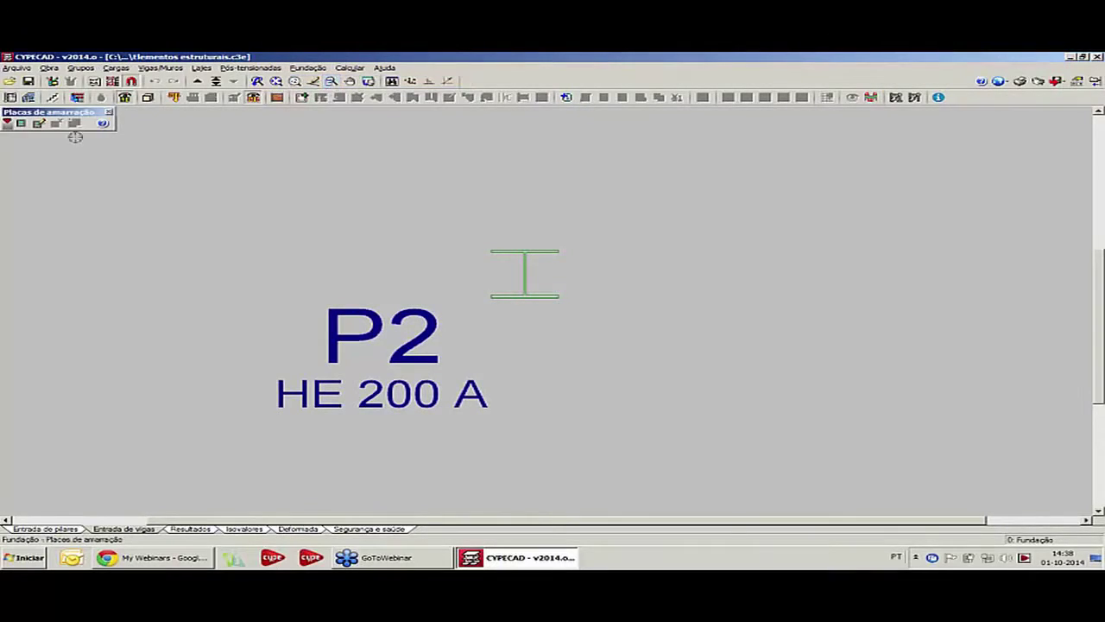
{"action": "left_click", "coordinate": [20, 124]}
{"action": "left_click", "coordinate": [492, 278]}
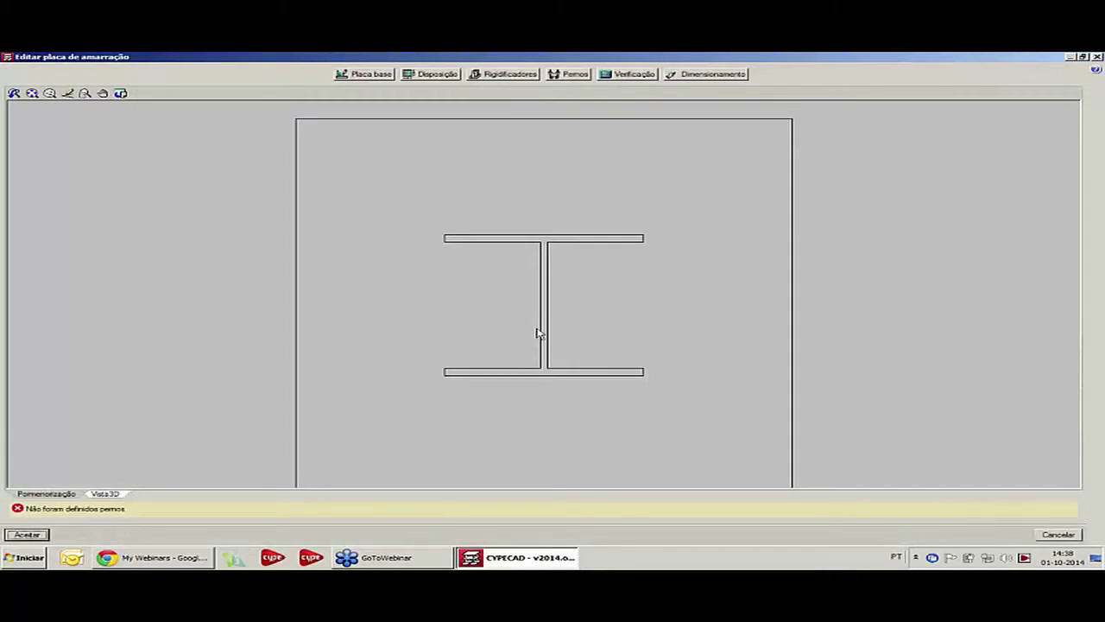
- Give the base plate's corner bolts a Gancho a 180 graus anchorage and accept the plate
{"action": "left_click", "coordinate": [570, 73]}
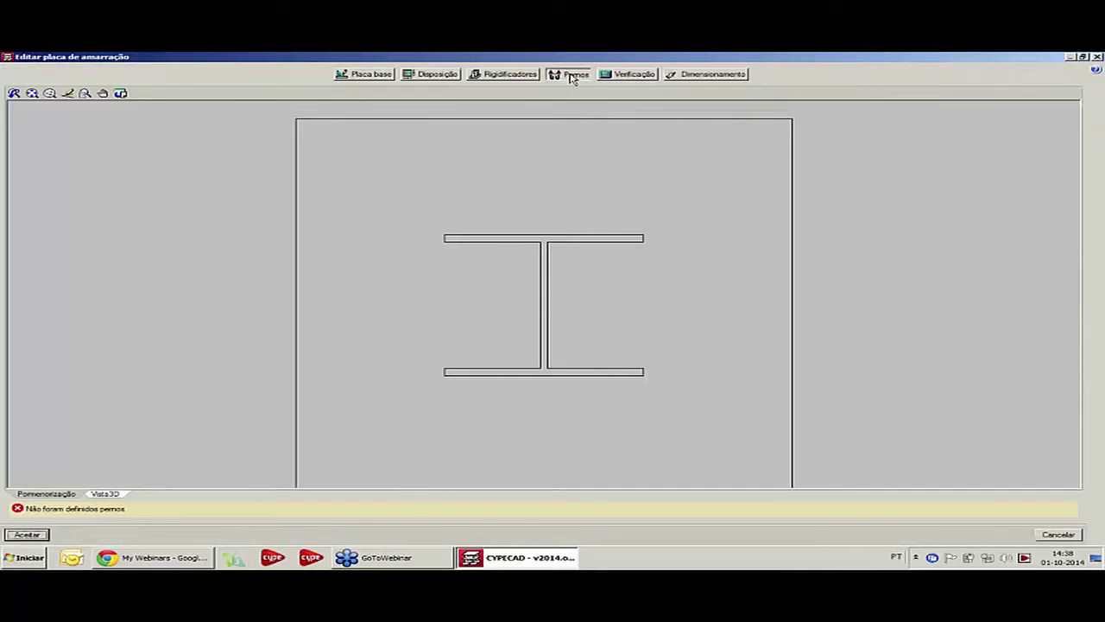
{"action": "left_click", "coordinate": [535, 252]}
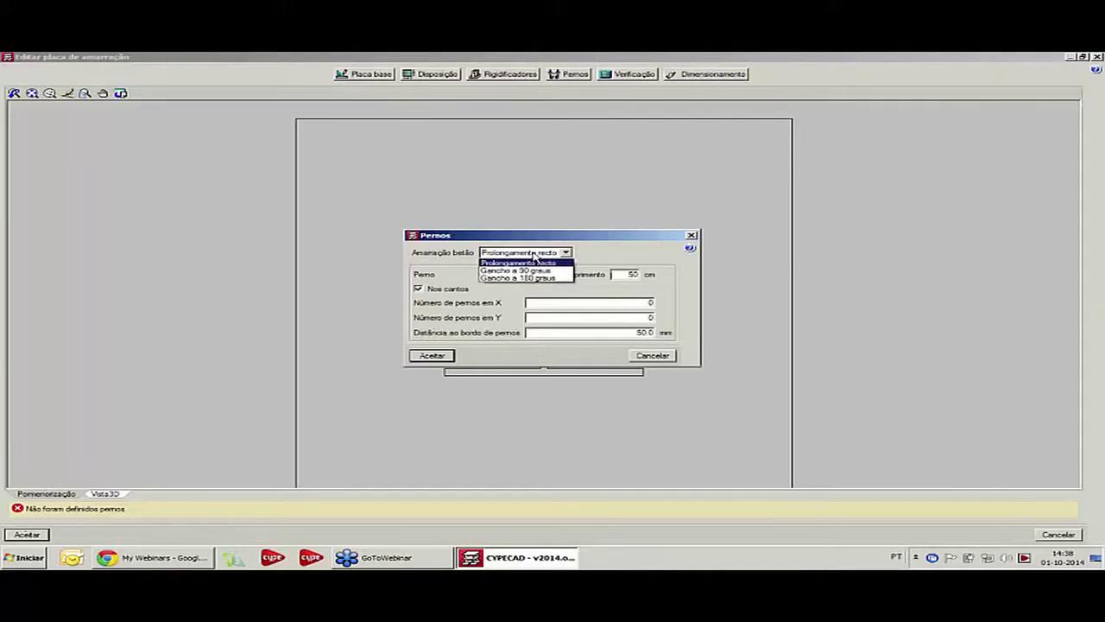
{"action": "left_click", "coordinate": [539, 278]}
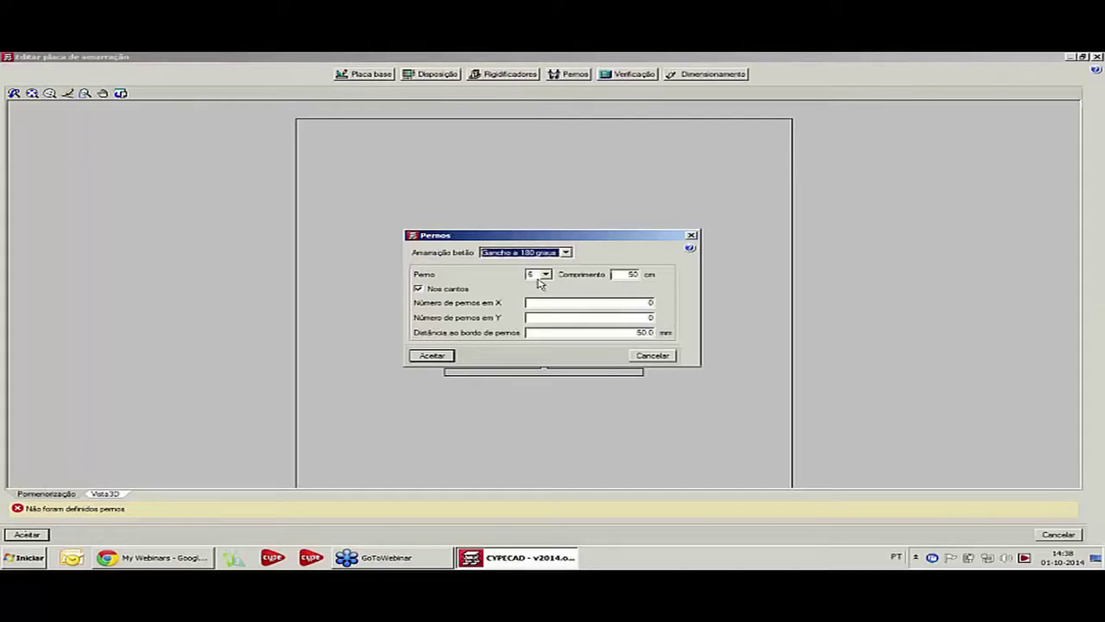
{"action": "left_click", "coordinate": [436, 356]}
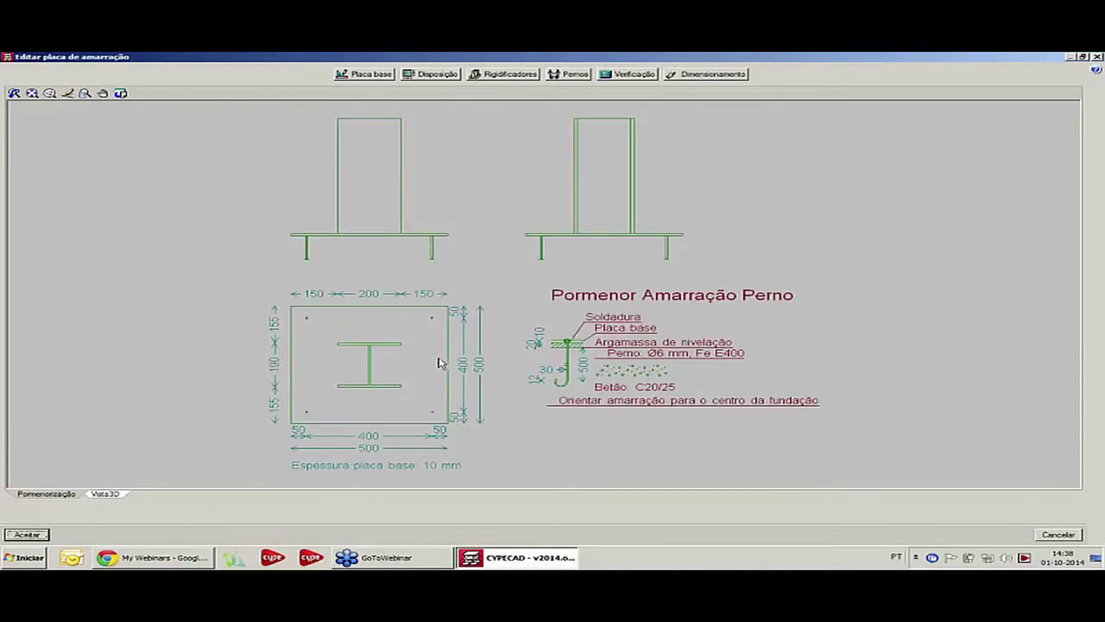
{"action": "left_click", "coordinate": [29, 534]}
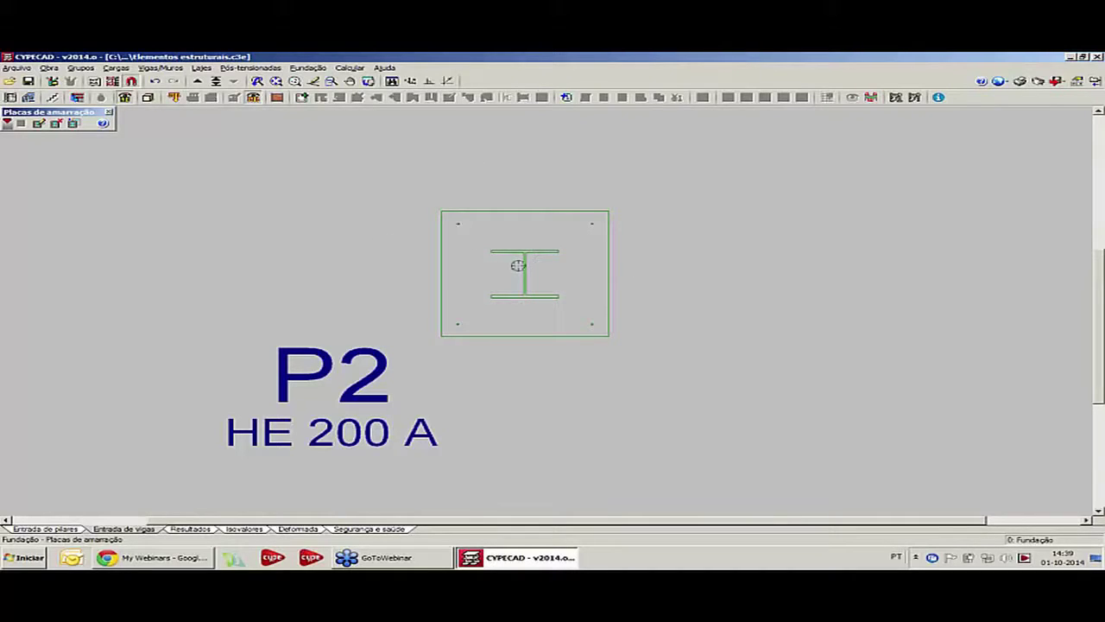
- Calculate the whole project, including the foundation
{"action": "left_click", "coordinate": [348, 68]}
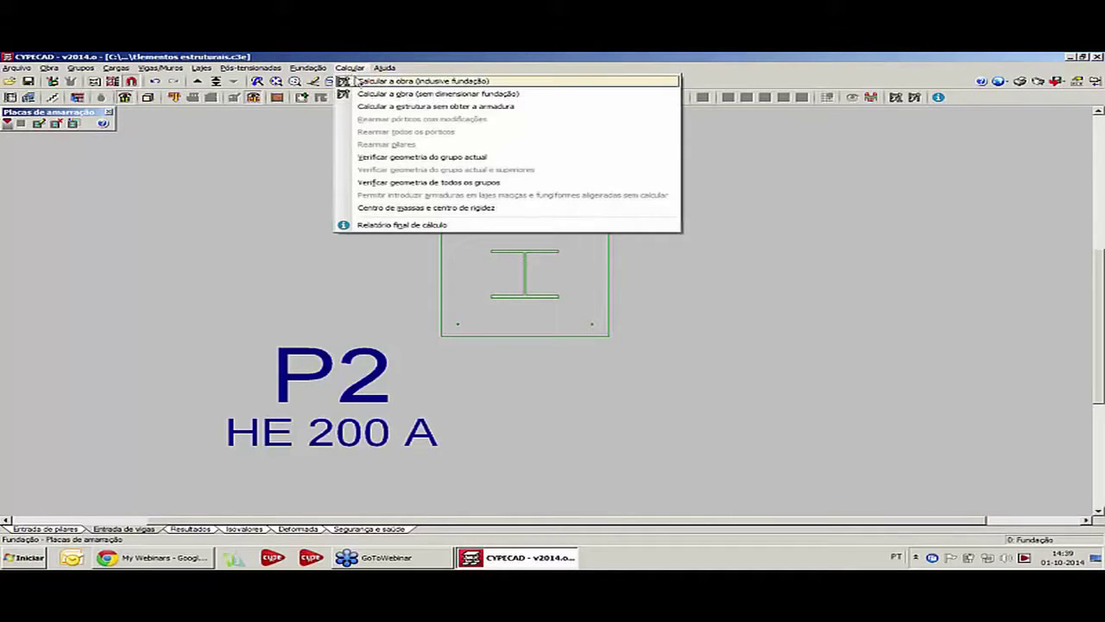
{"action": "left_click", "coordinate": [367, 82]}
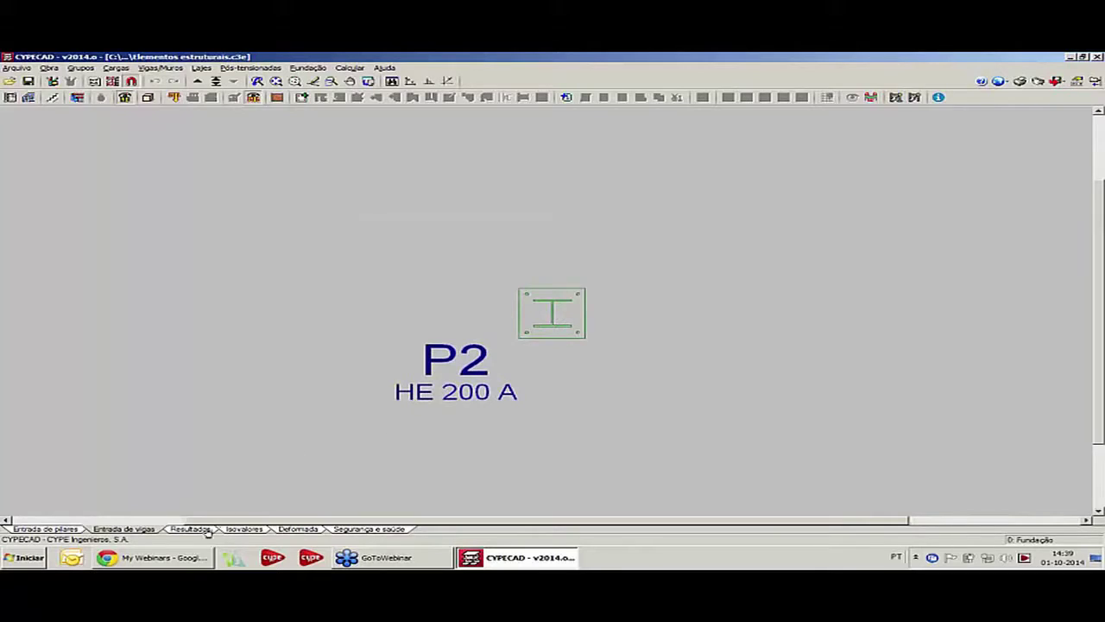
- From the results, open P2's calculated base plate for editing and run its verification
{"action": "left_click", "coordinate": [204, 529]}
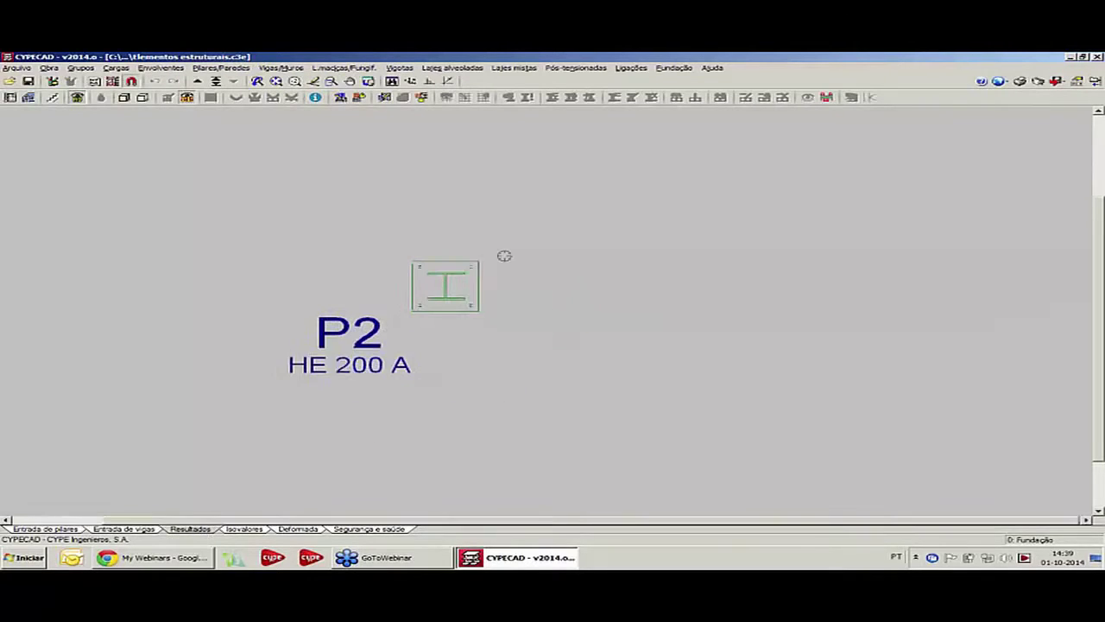
{"action": "left_click", "coordinate": [671, 69]}
{"action": "left_click", "coordinate": [695, 78]}
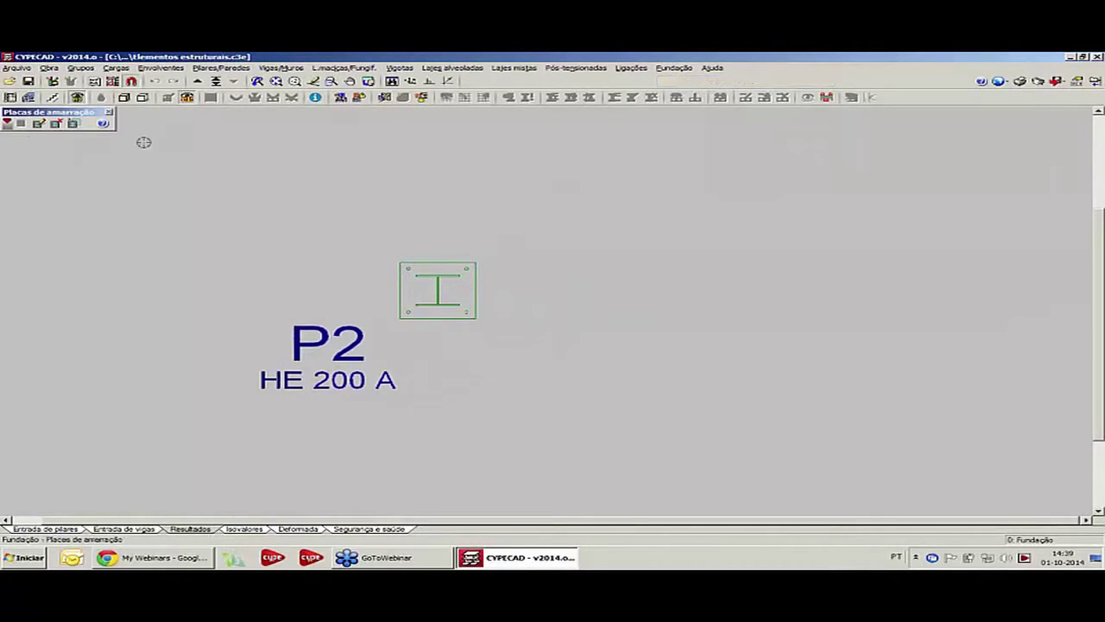
{"action": "left_click", "coordinate": [38, 124]}
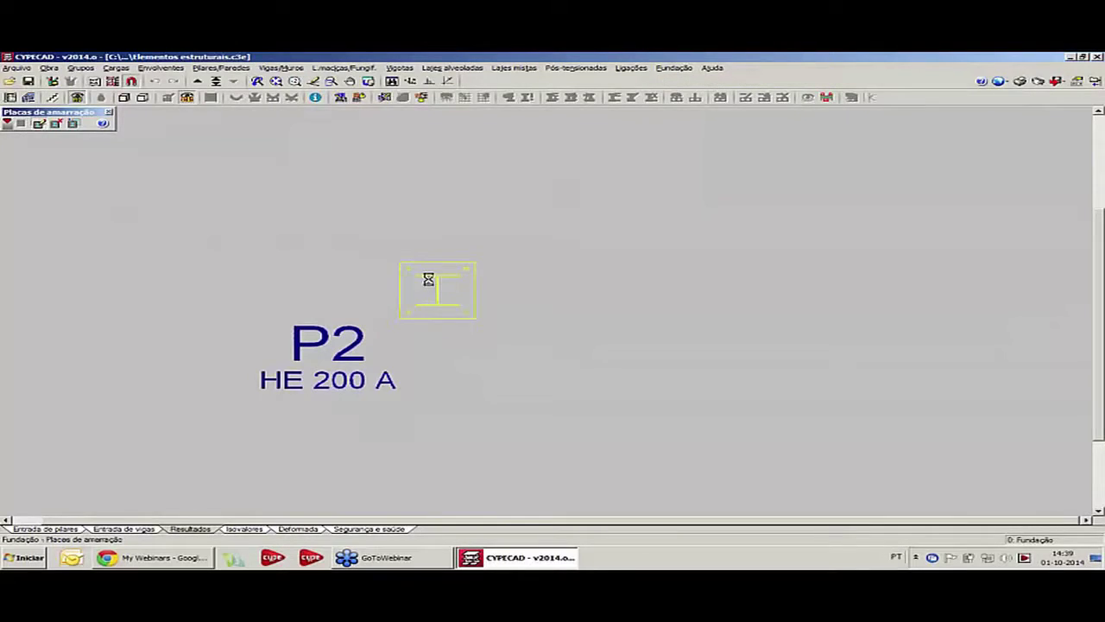
{"action": "left_click", "coordinate": [427, 278]}
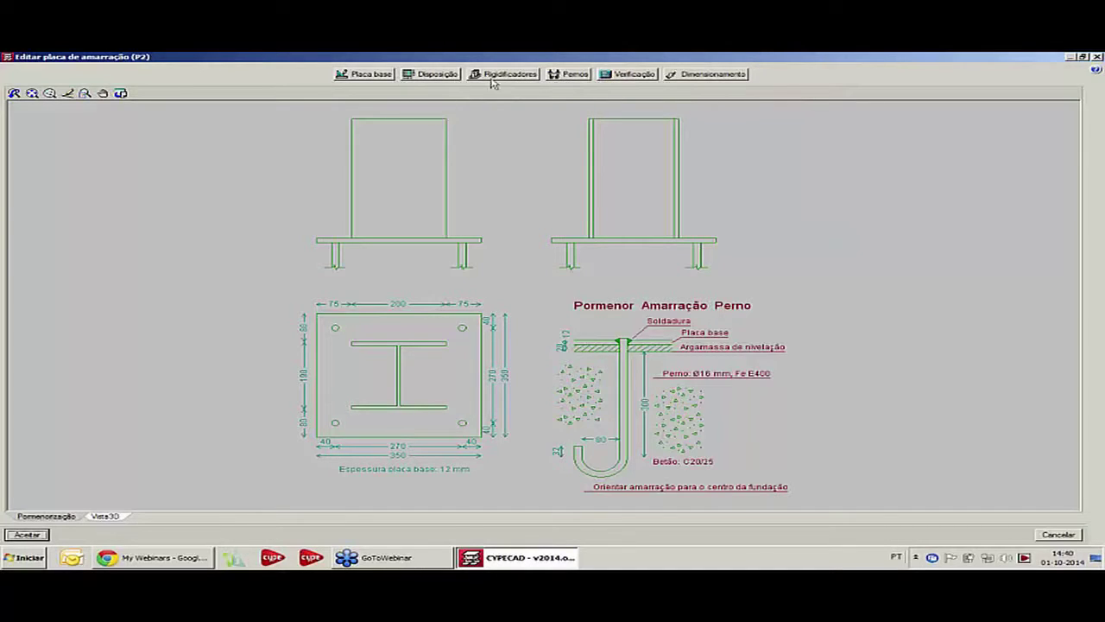
{"action": "left_click", "coordinate": [633, 75]}
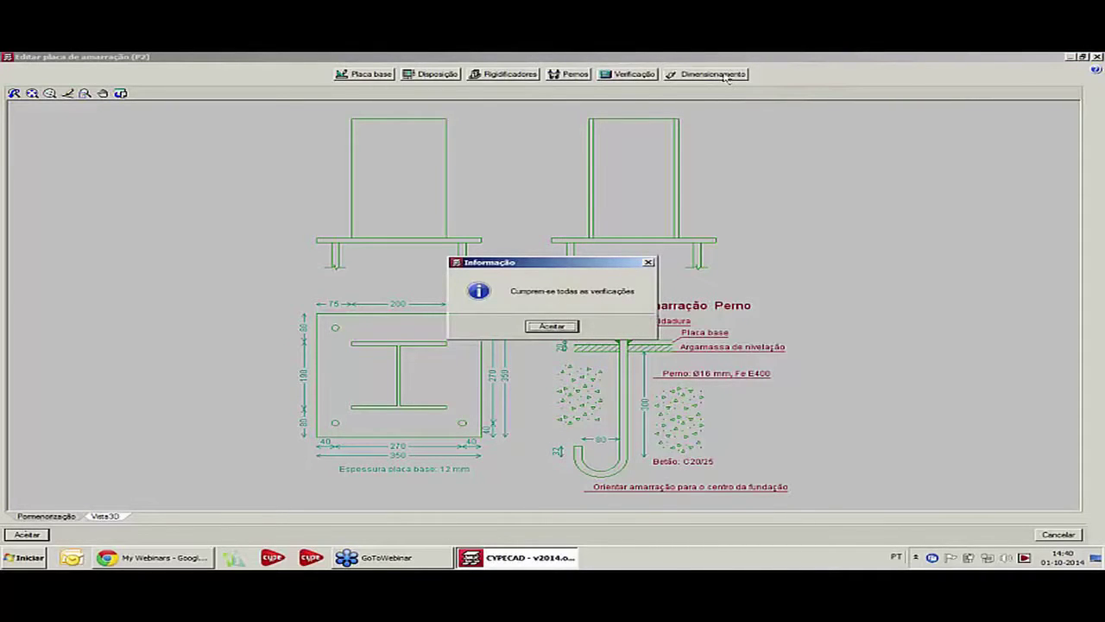
- Review the complete listing of P2's base plate verifications and leave the plate editor without changes
{"action": "left_click", "coordinate": [557, 328]}
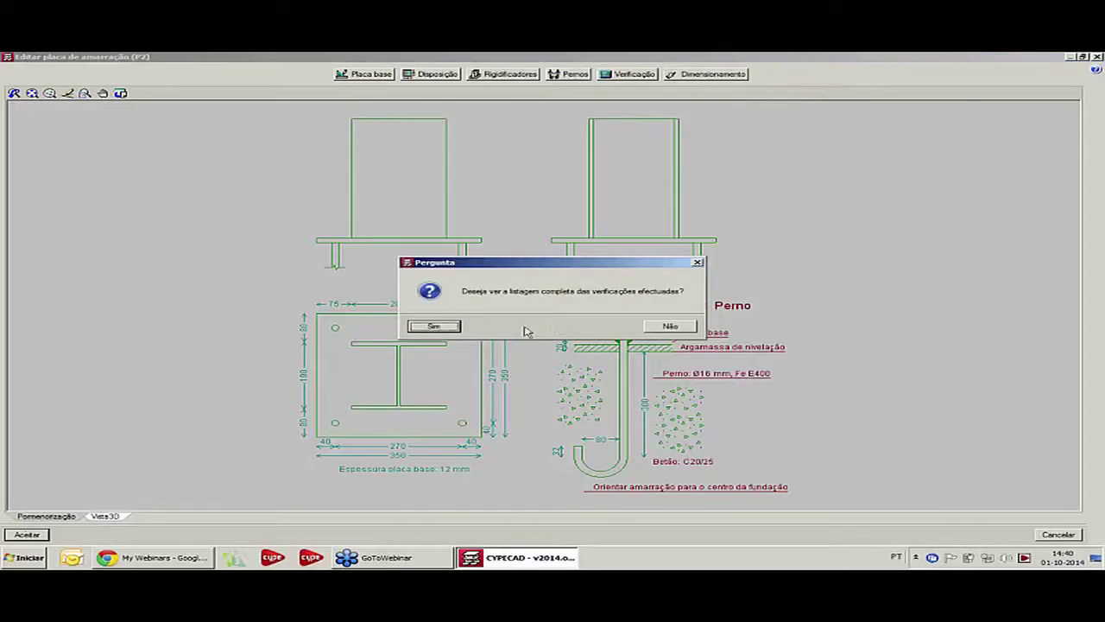
{"action": "left_click", "coordinate": [431, 328]}
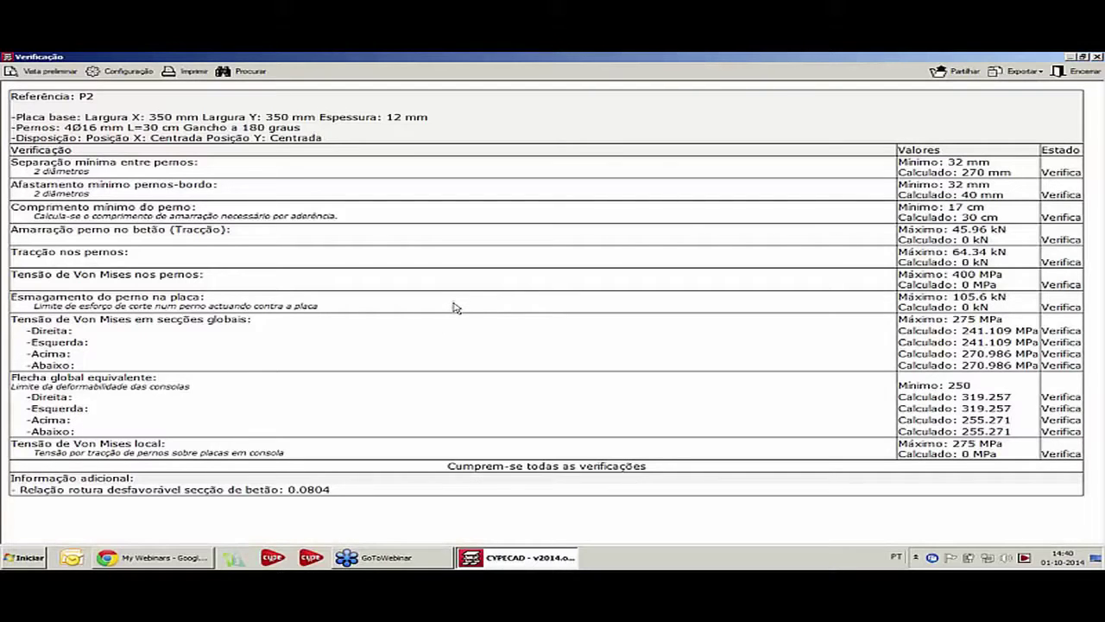
{"action": "left_click", "coordinate": [1096, 57]}
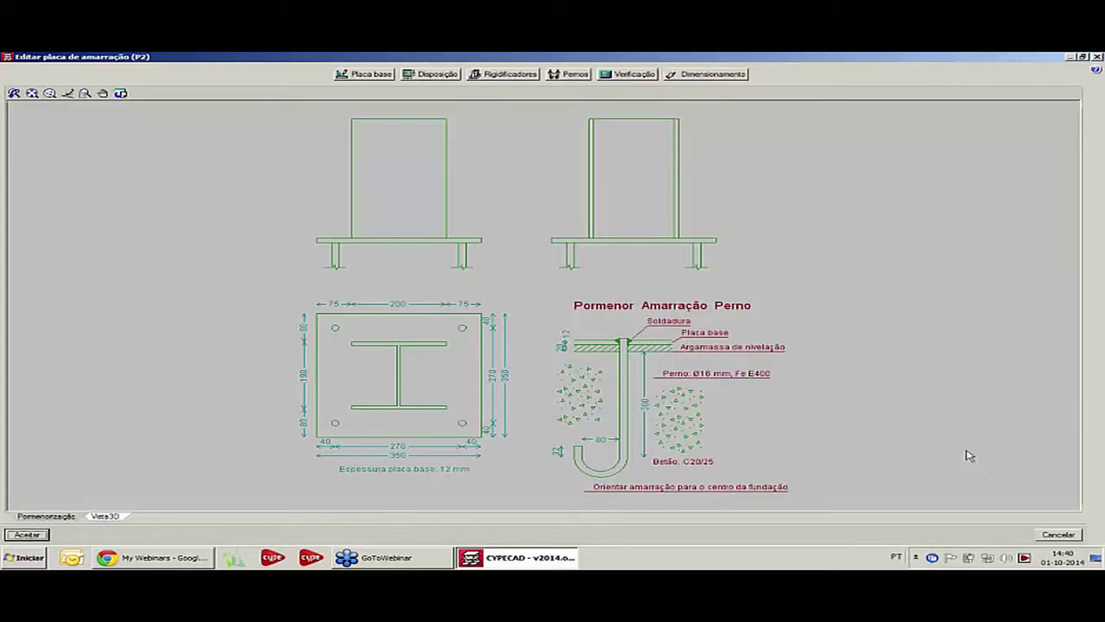
{"action": "left_click", "coordinate": [1058, 534]}
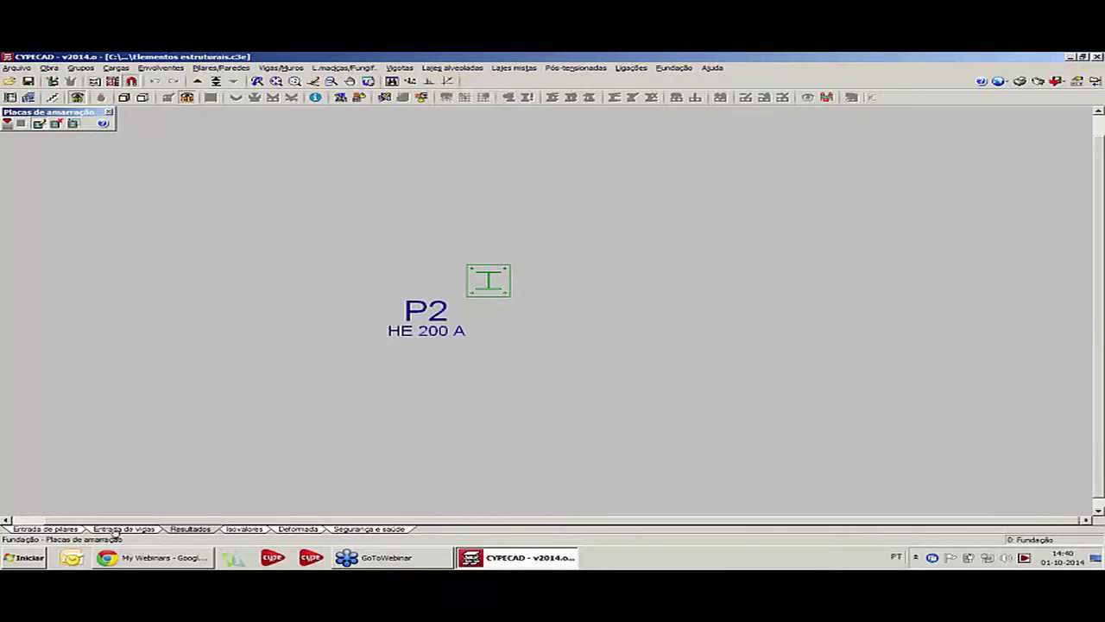
- In column entry, delete the existing steel arranque P2
{"action": "left_click", "coordinate": [71, 529]}
{"action": "left_click", "coordinate": [262, 97]}
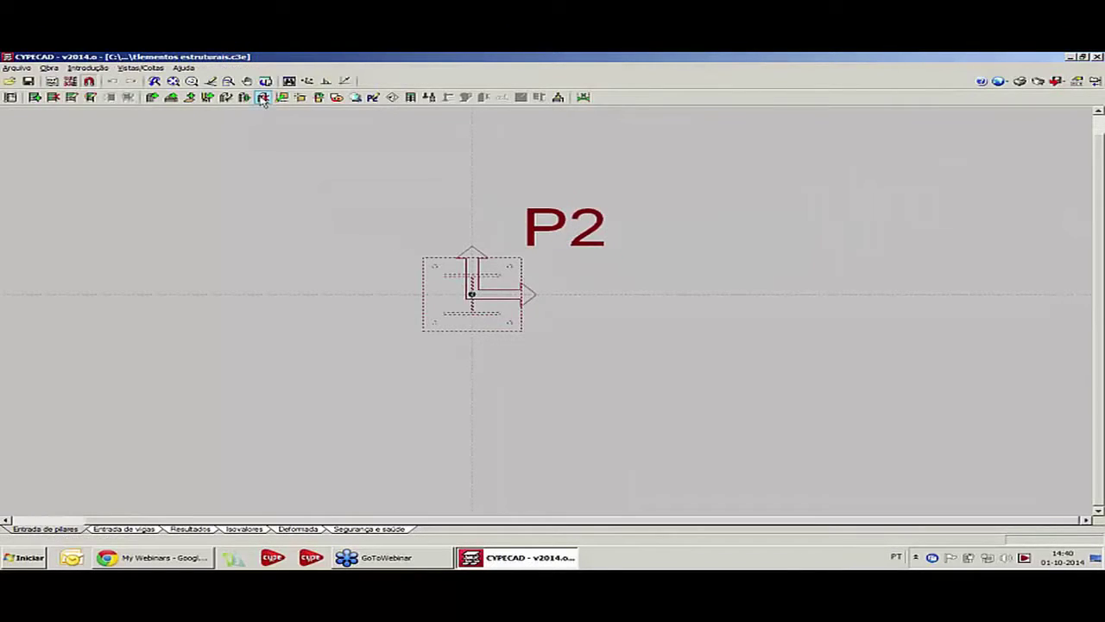
{"action": "left_click", "coordinate": [332, 164]}
{"action": "left_click", "coordinate": [647, 439]}
{"action": "left_click", "coordinate": [390, 344]}
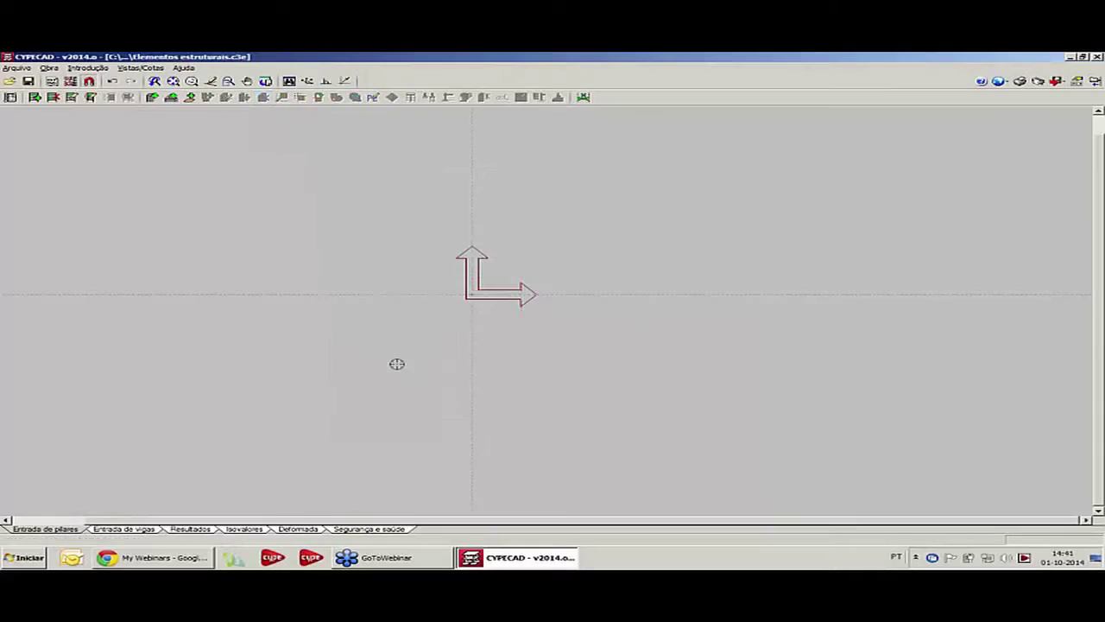
{"action": "left_click", "coordinate": [142, 529]}
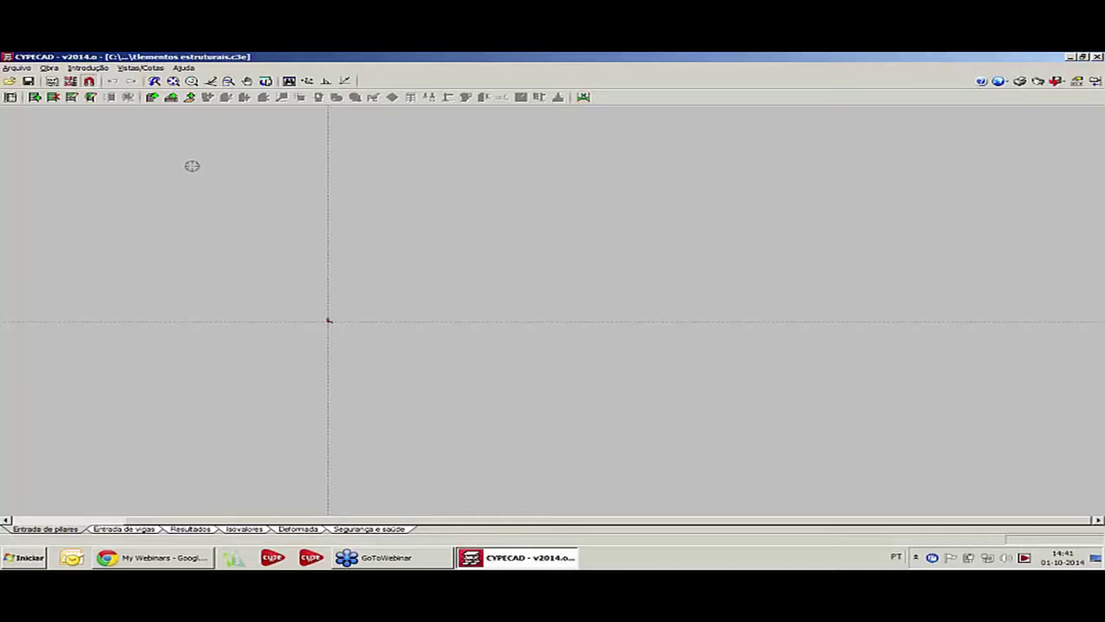
- Create a new 0.3 x 0.3 m rectangular column from Fundação to Piso 1 and place it at the origin
{"action": "left_click", "coordinate": [152, 97]}
{"action": "left_click", "coordinate": [549, 308]}
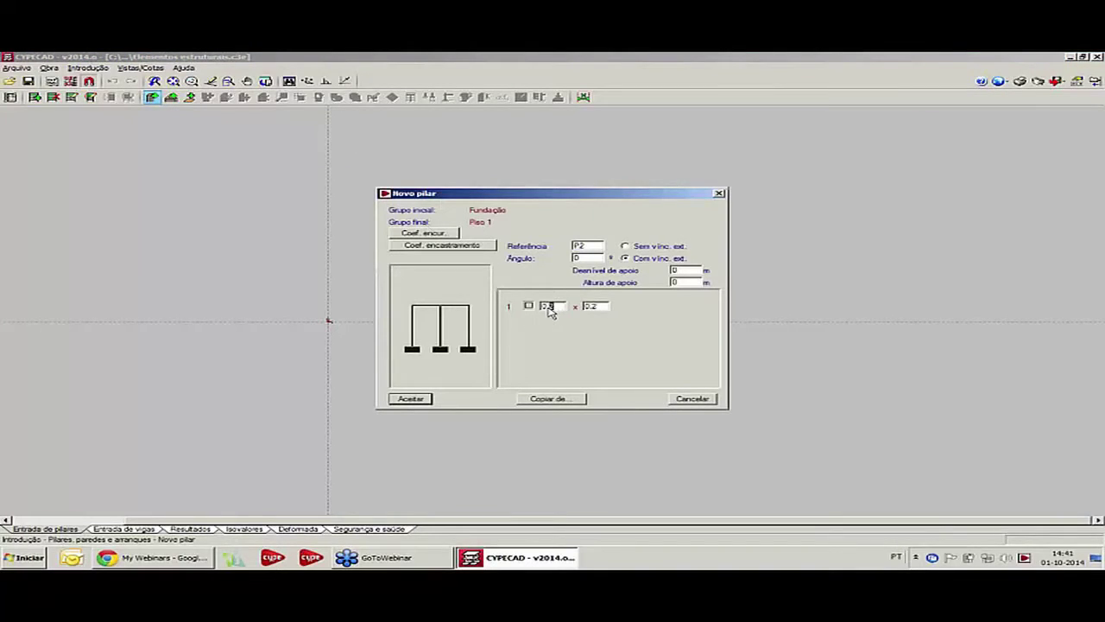
{"action": "double_click", "coordinate": [605, 309]}
{"action": "type", "text": "0.3"}
{"action": "left_click", "coordinate": [413, 398]}
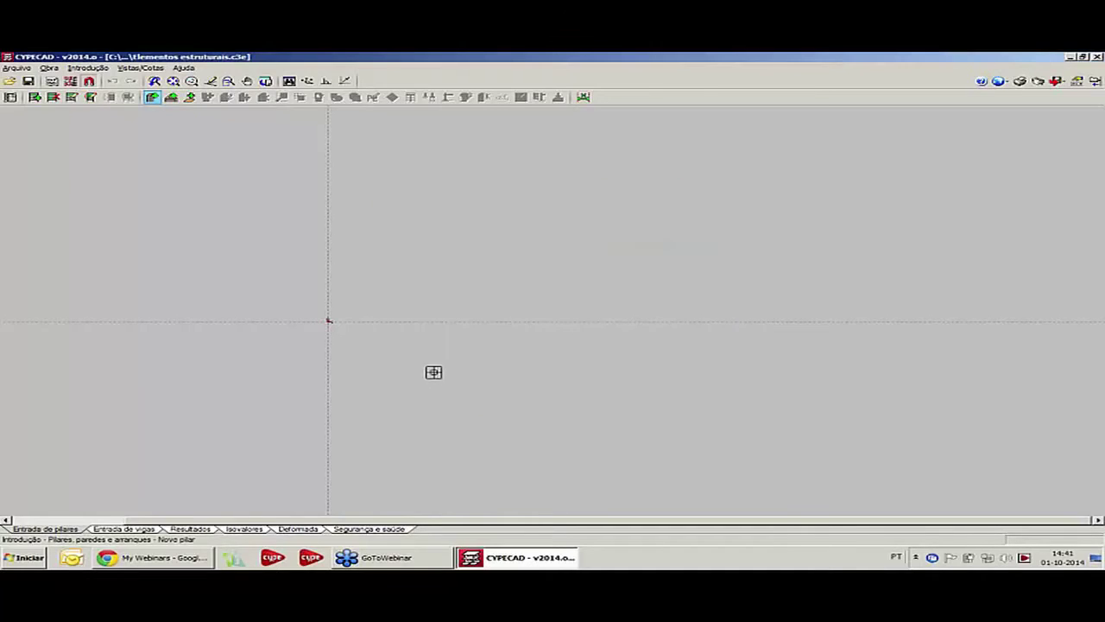
{"action": "left_click", "coordinate": [328, 321]}
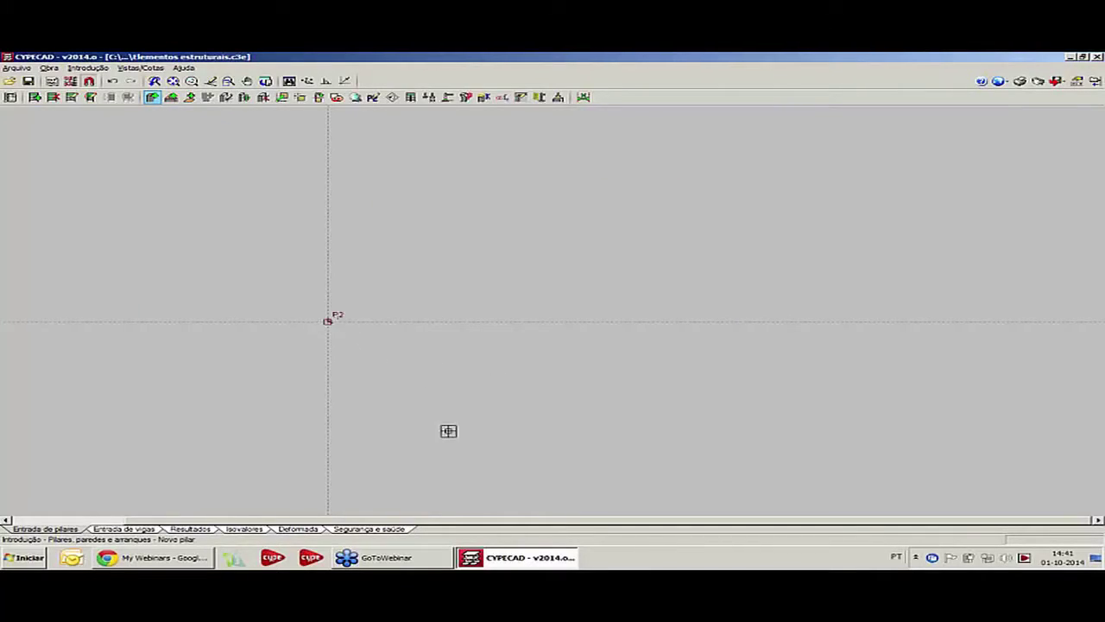
- Place a second 0.3 x 0.3 m column about 6 m from P2 along the horizontal axis
{"action": "left_click", "coordinate": [464, 322]}
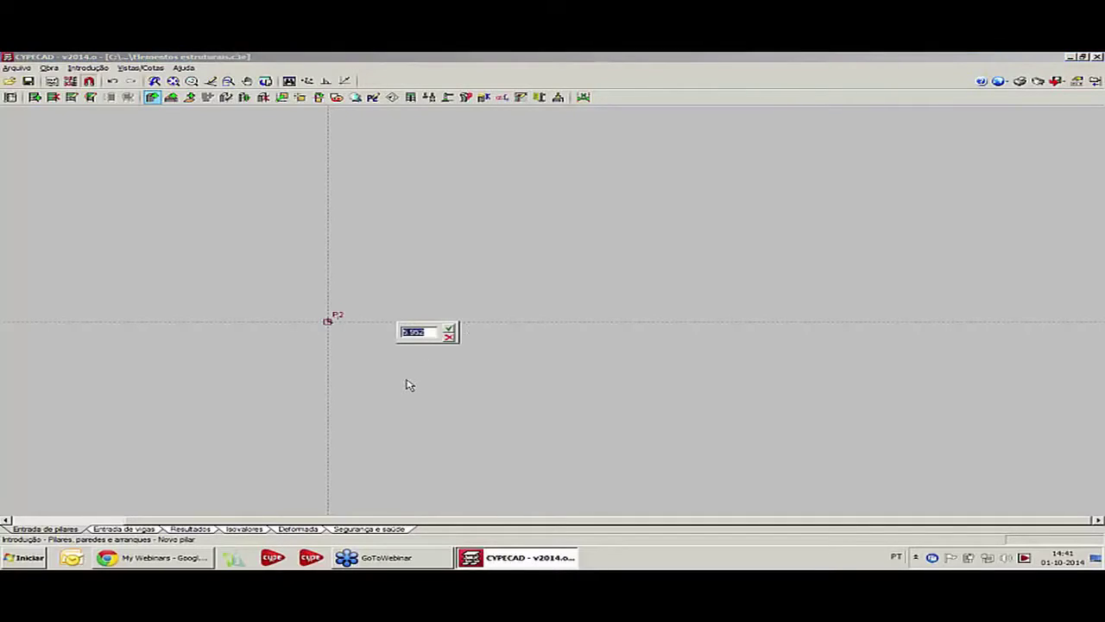
{"action": "type", "text": "4.00"}
{"action": "key", "text": "Return"}
{"action": "scroll", "coordinate": [360, 333], "scroll_direction": "up", "scroll_amount": 3}
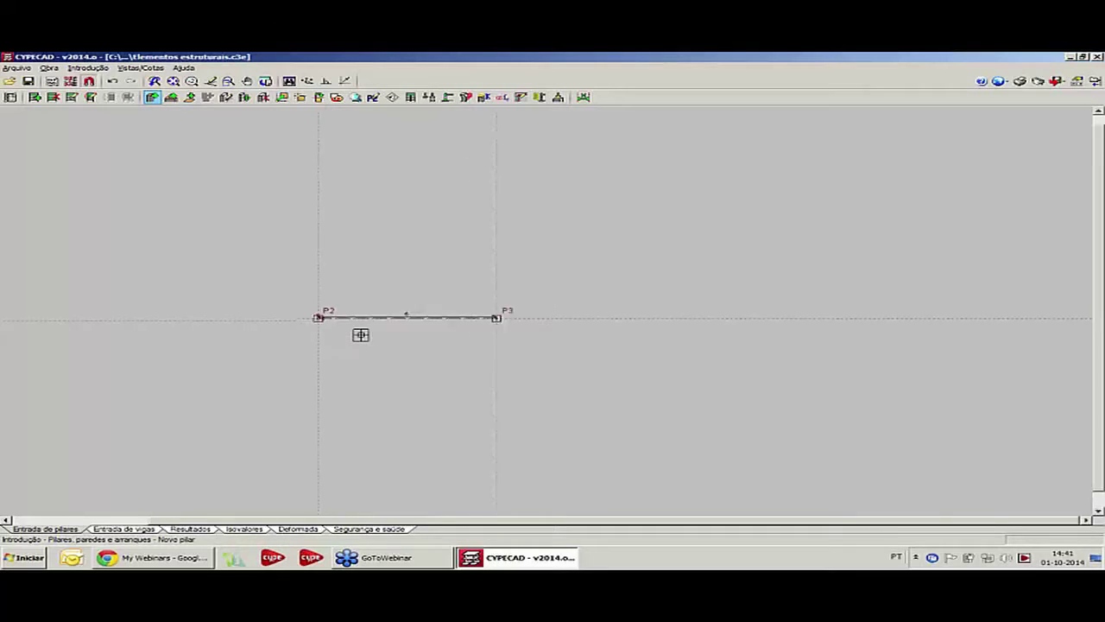
- In beam entry, go up to Piso 1 and start a new beam of the metallic family
{"action": "left_click", "coordinate": [131, 529]}
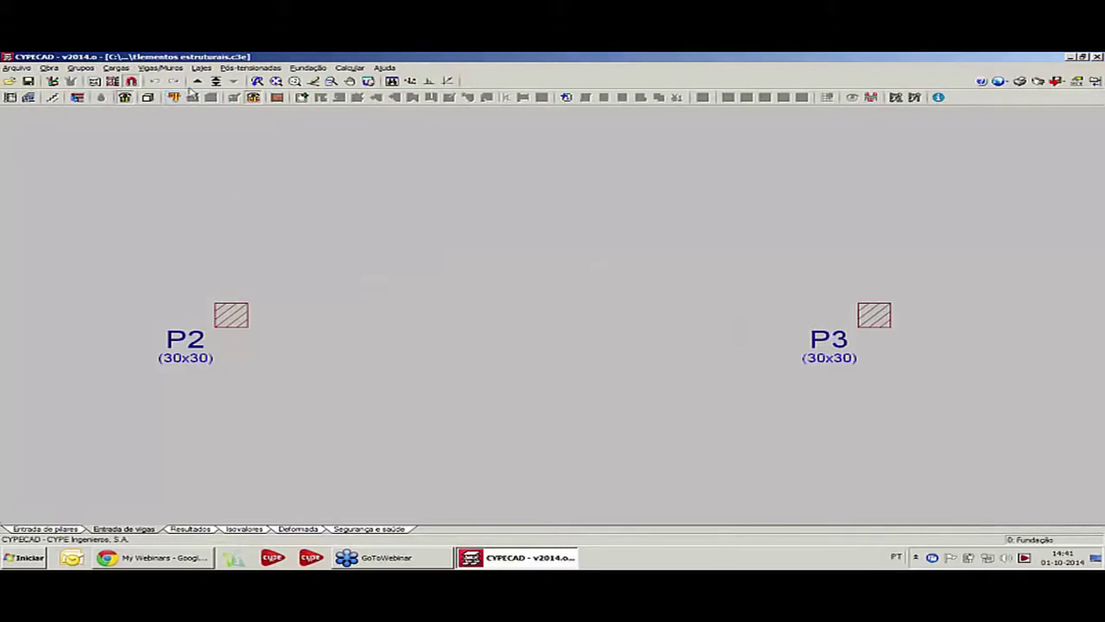
{"action": "left_click", "coordinate": [193, 82]}
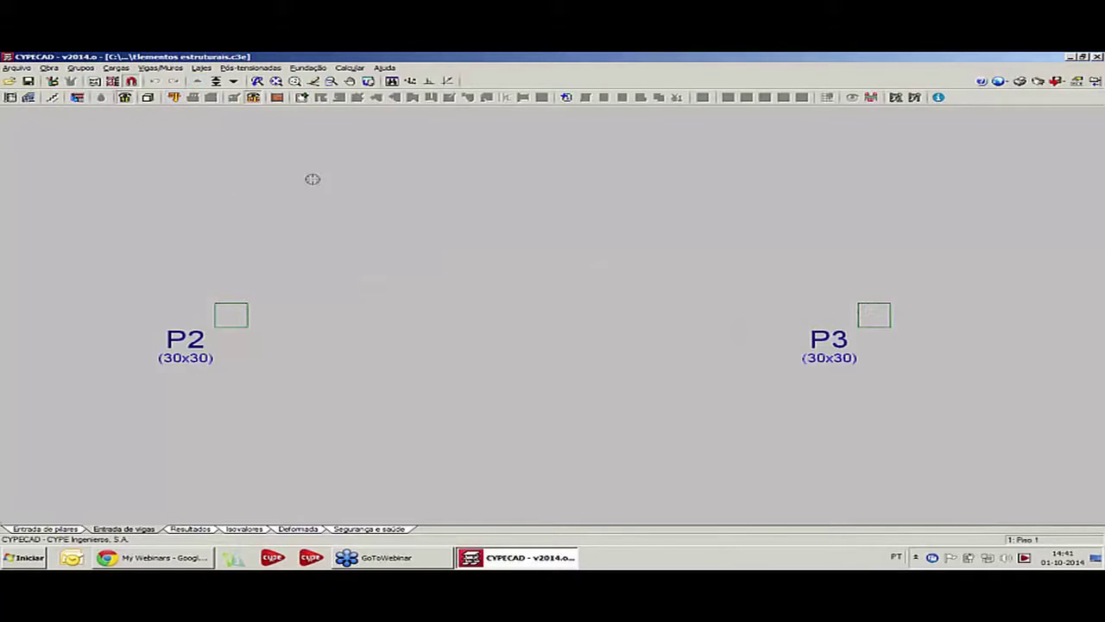
{"action": "scroll", "coordinate": [469, 298], "scroll_direction": "down", "scroll_amount": 2}
{"action": "scroll", "coordinate": [416, 279], "scroll_direction": "up", "scroll_amount": 1}
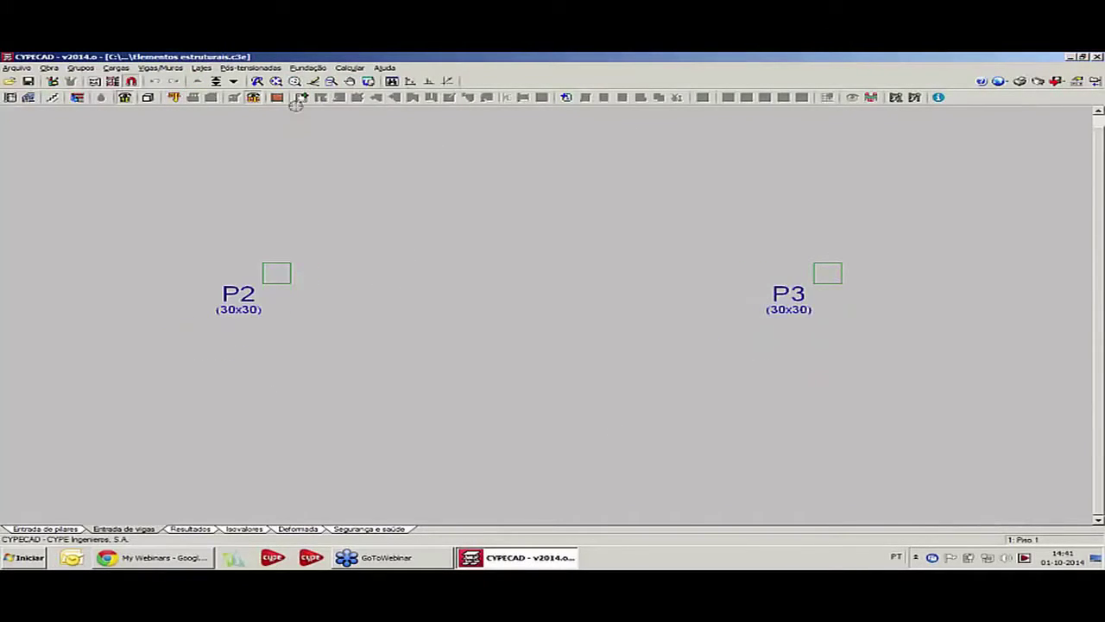
{"action": "left_click", "coordinate": [301, 97]}
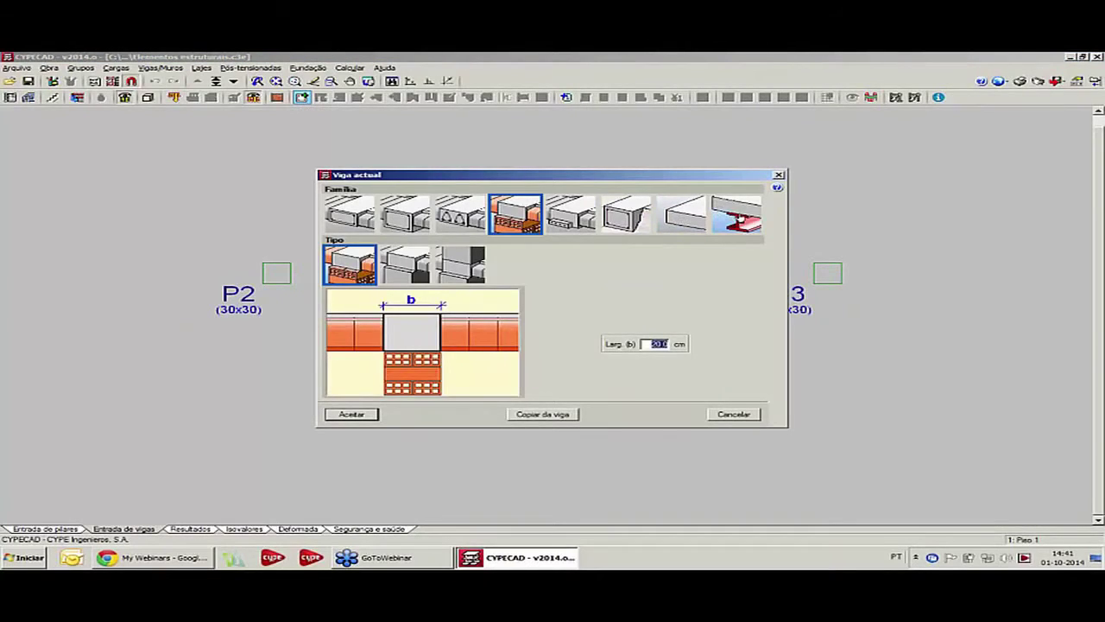
{"action": "left_click", "coordinate": [738, 218]}
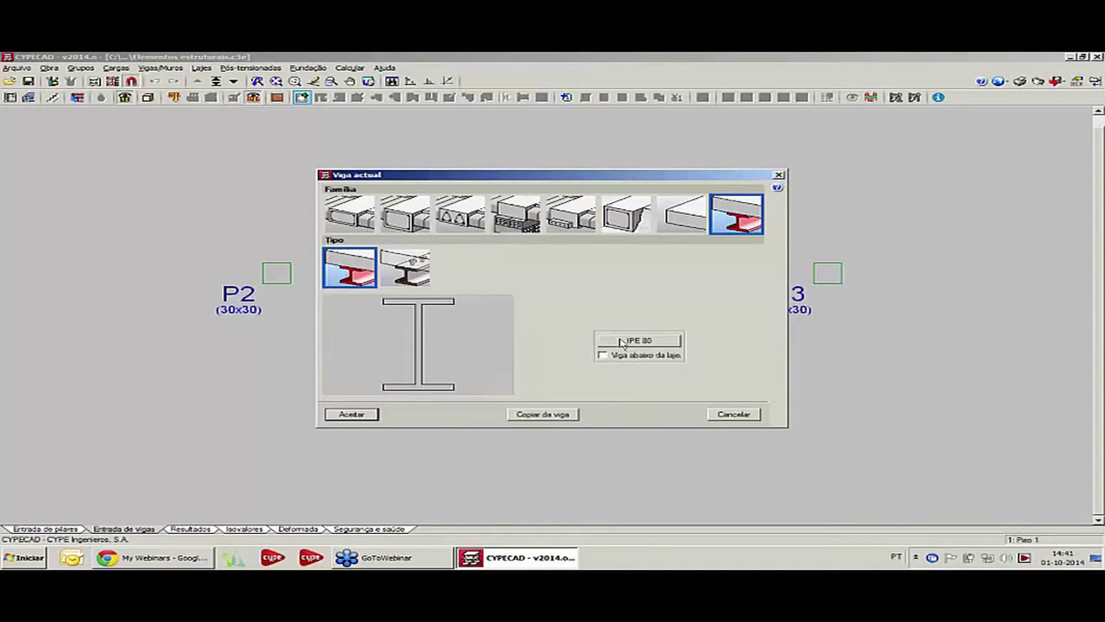
- Set the current beam to a simple rolled IPE 360 profile and accept the beam definition
{"action": "left_click", "coordinate": [622, 341]}
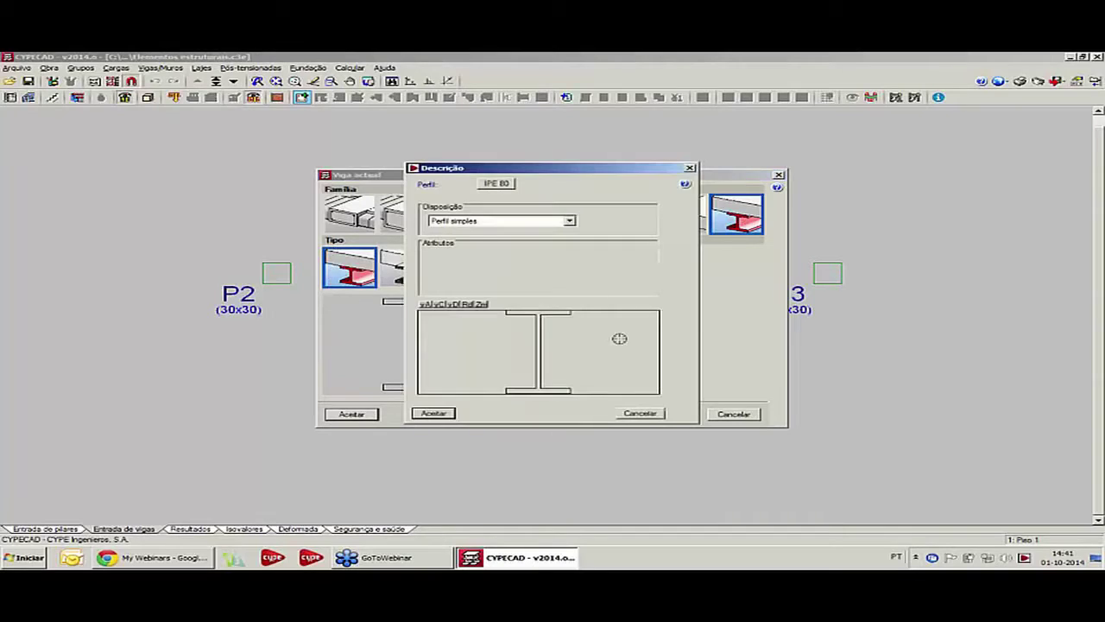
{"action": "left_click", "coordinate": [495, 183]}
{"action": "left_click", "coordinate": [432, 300]}
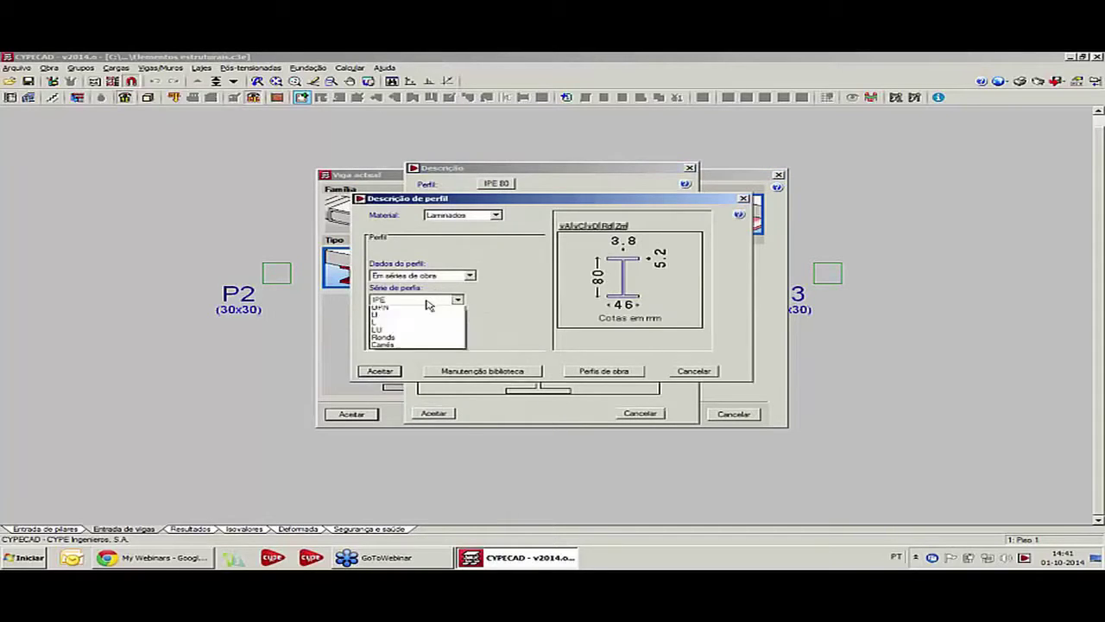
{"action": "left_click", "coordinate": [423, 307]}
{"action": "left_click", "coordinate": [422, 324]}
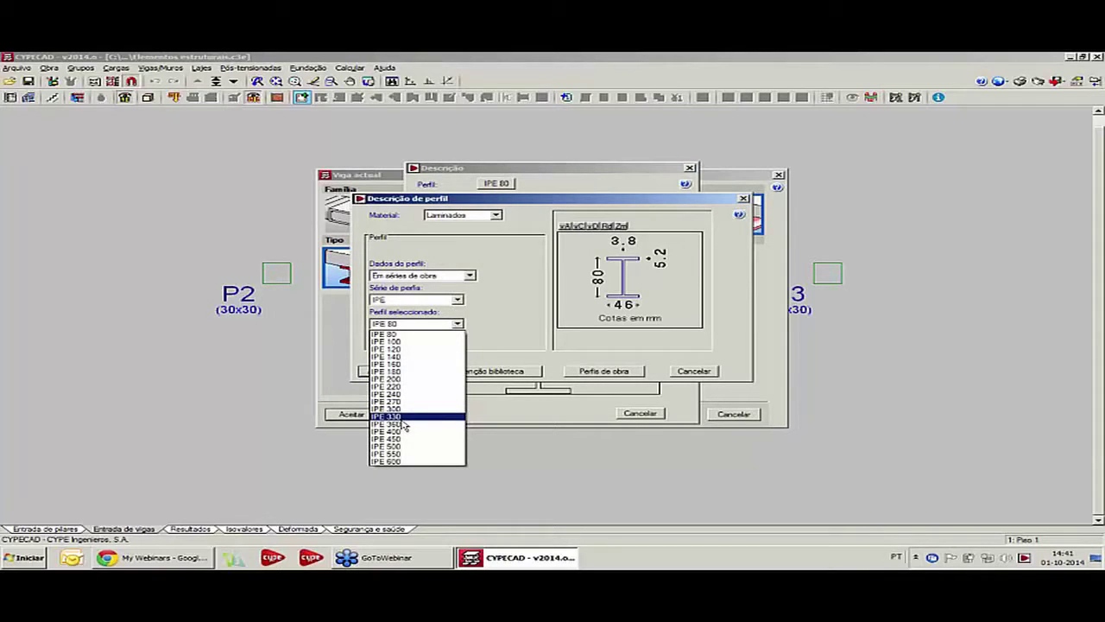
{"action": "left_click", "coordinate": [403, 424]}
{"action": "left_click", "coordinate": [379, 374]}
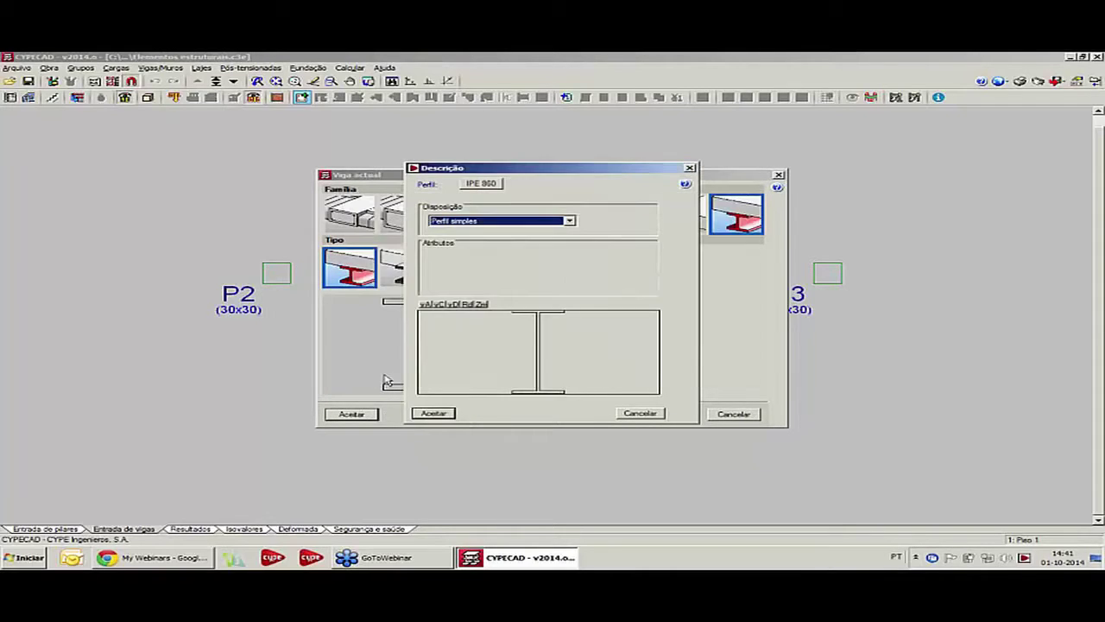
{"action": "left_click", "coordinate": [433, 413]}
{"action": "left_click", "coordinate": [352, 414]}
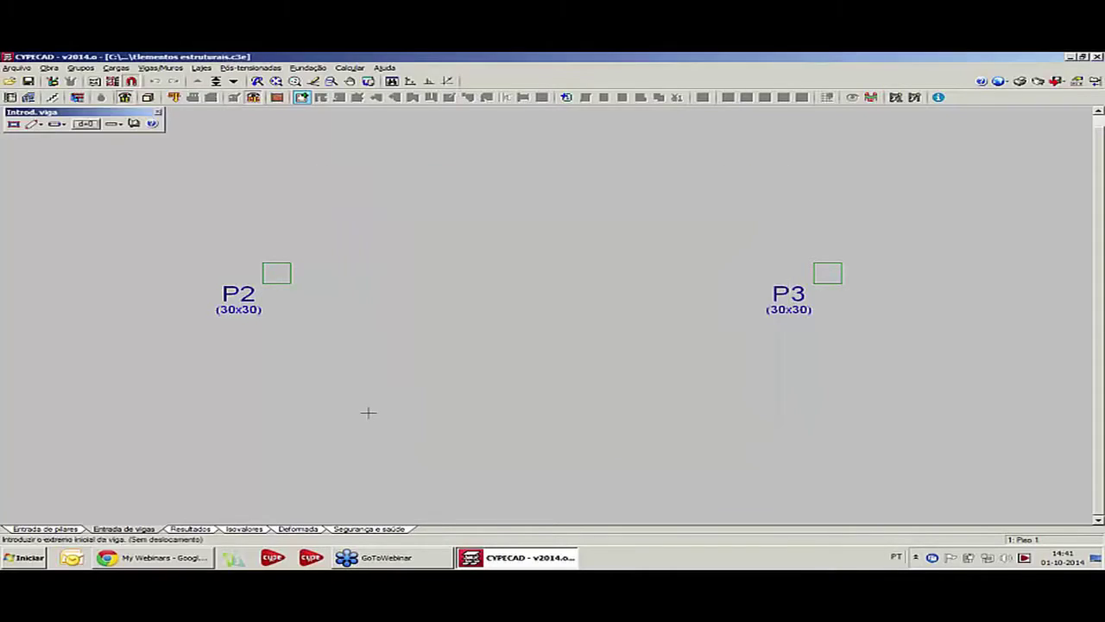
- Draw the steel beam from column P2 to column P3
{"action": "left_click", "coordinate": [276, 273]}
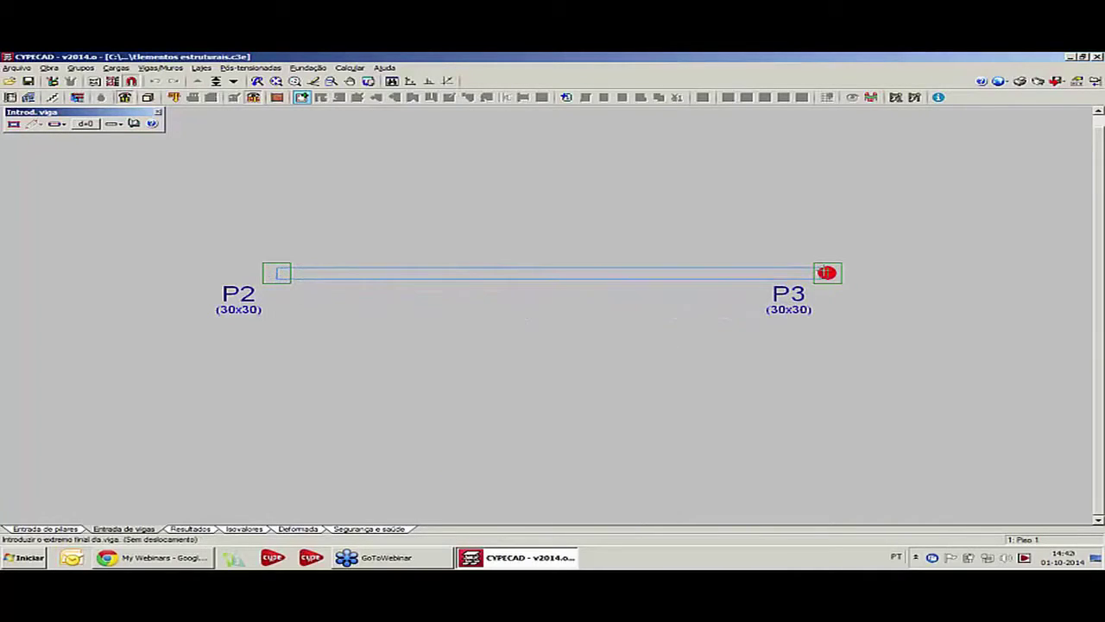
{"action": "left_click", "coordinate": [827, 272]}
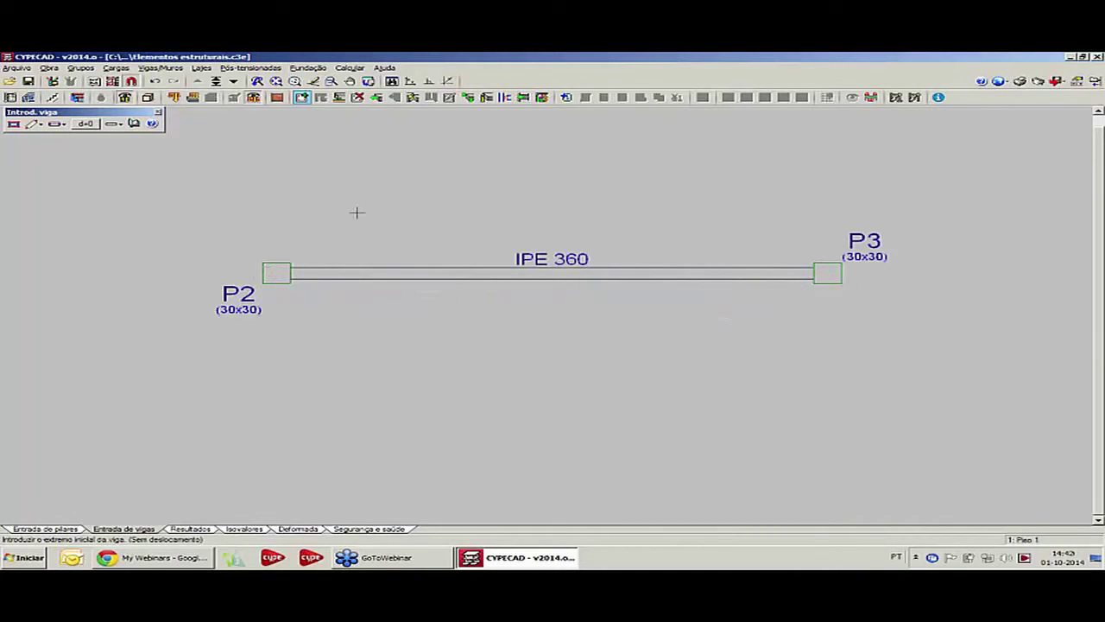
{"action": "middle_click_drag", "start_coordinate": [534, 249], "coordinate": [531, 248]}
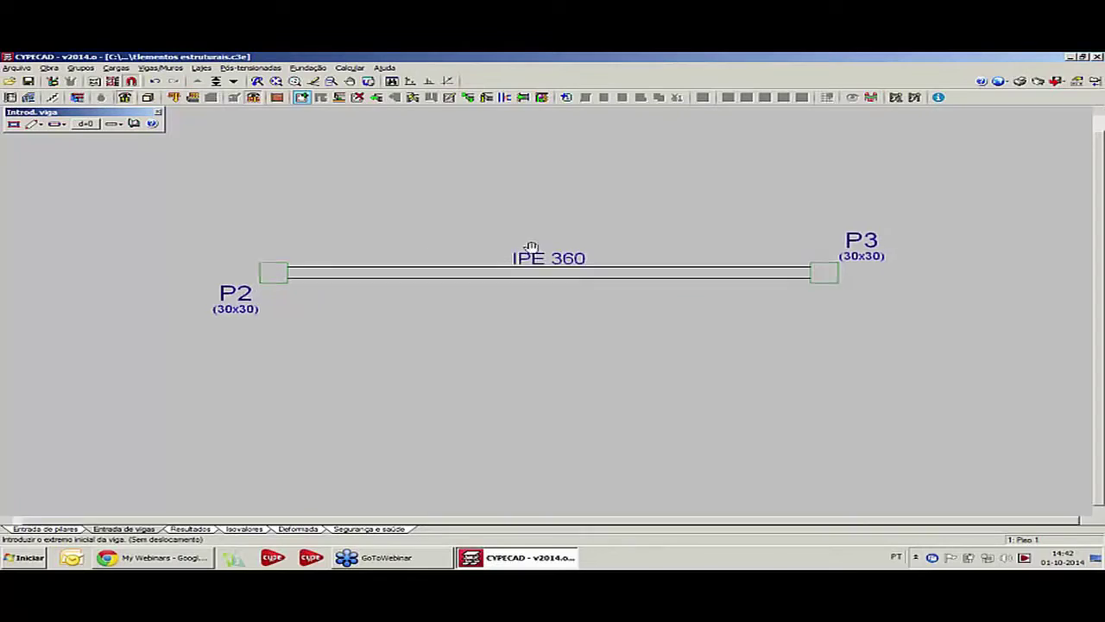
{"action": "scroll", "coordinate": [531, 248], "scroll_direction": "up", "scroll_amount": 2}
{"action": "scroll", "coordinate": [518, 250], "scroll_direction": "down", "scroll_amount": 1}
{"action": "scroll", "coordinate": [498, 256], "scroll_direction": "up", "scroll_amount": 1}
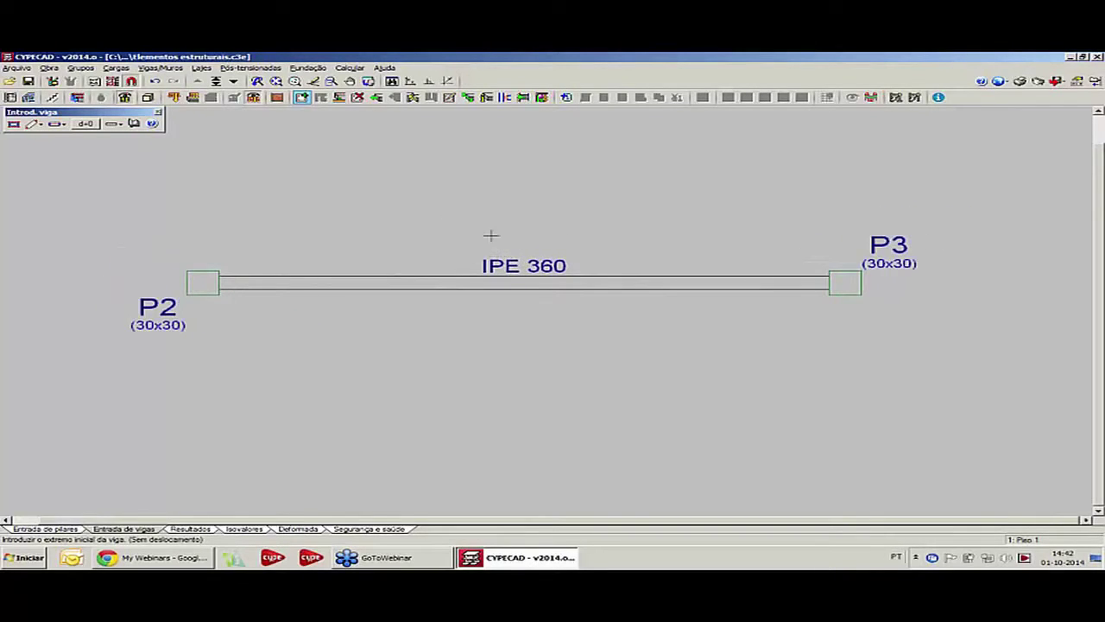
- Introduce a rectangular consola curta with the default geometry at the P2 end of the beam
{"action": "left_click", "coordinate": [168, 68]}
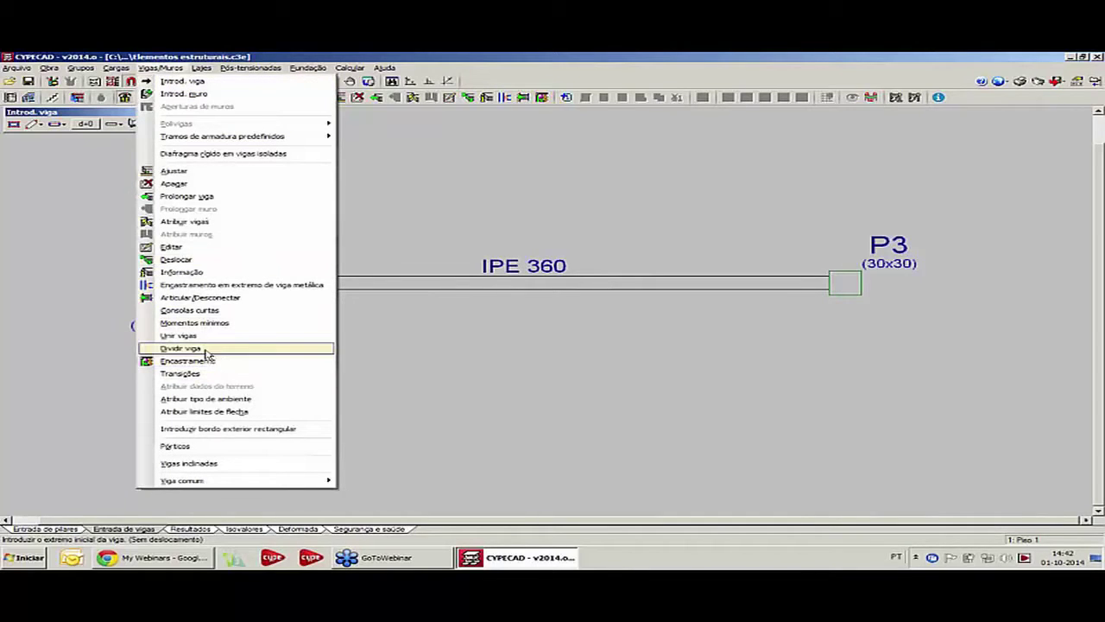
{"action": "left_click", "coordinate": [199, 312]}
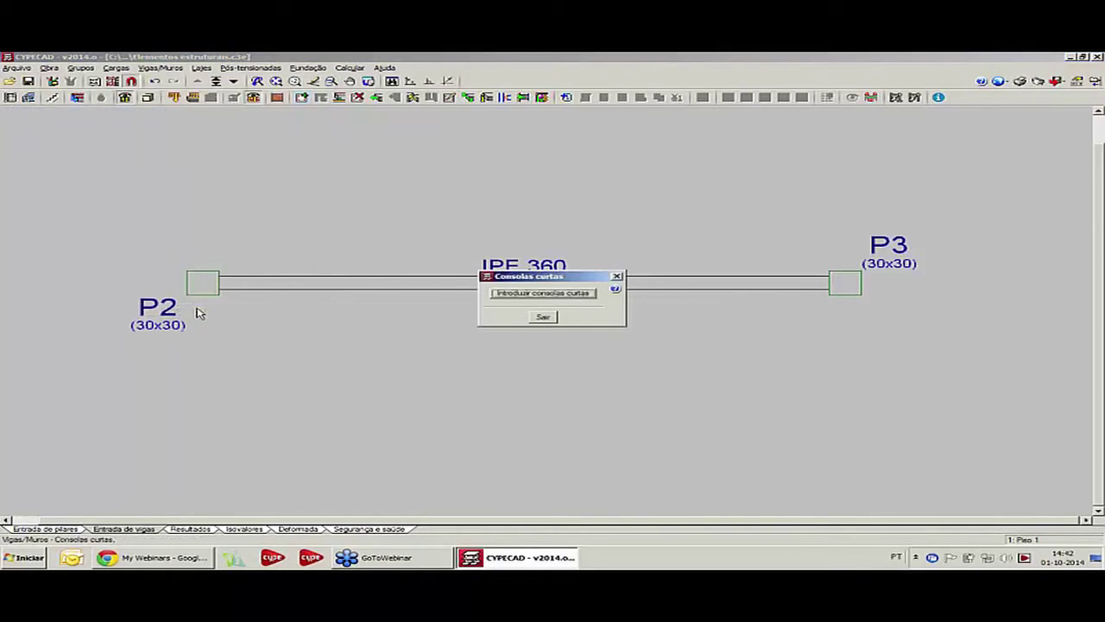
{"action": "left_click", "coordinate": [557, 294]}
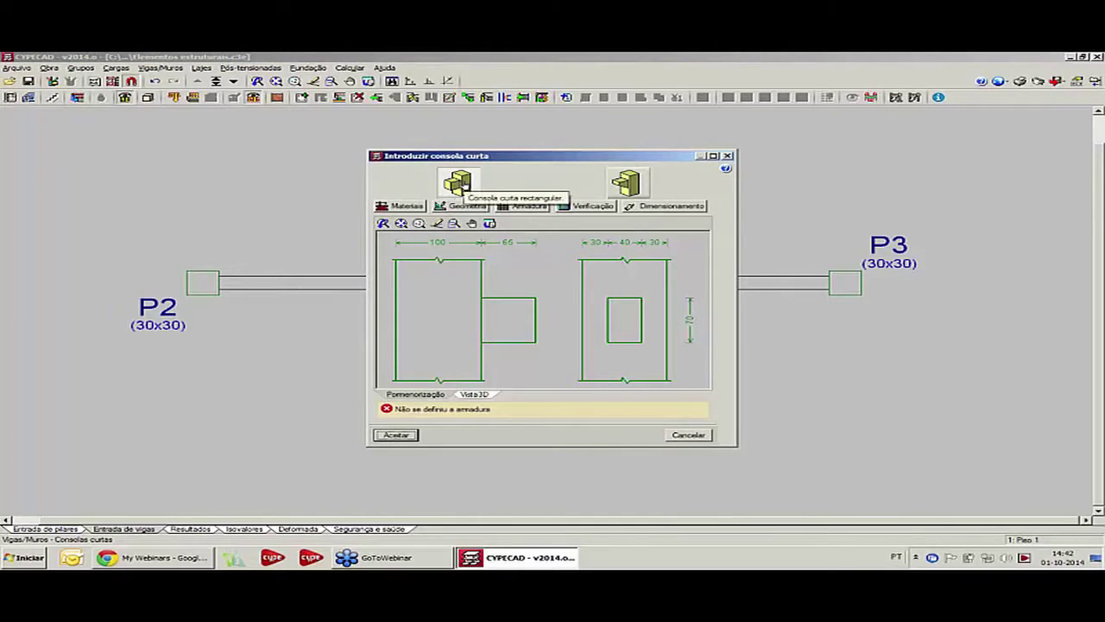
{"action": "left_click", "coordinate": [397, 435]}
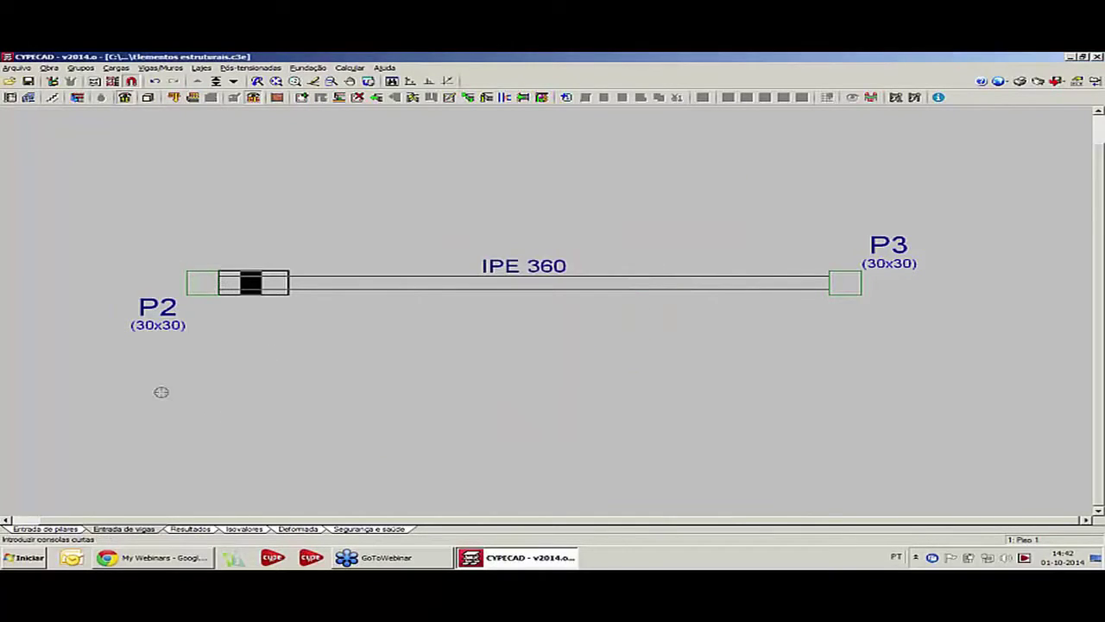
- Introduce a trapezoidal consola curta with the default geometry at the P3 end of the beam
{"action": "right_click", "coordinate": [416, 310]}
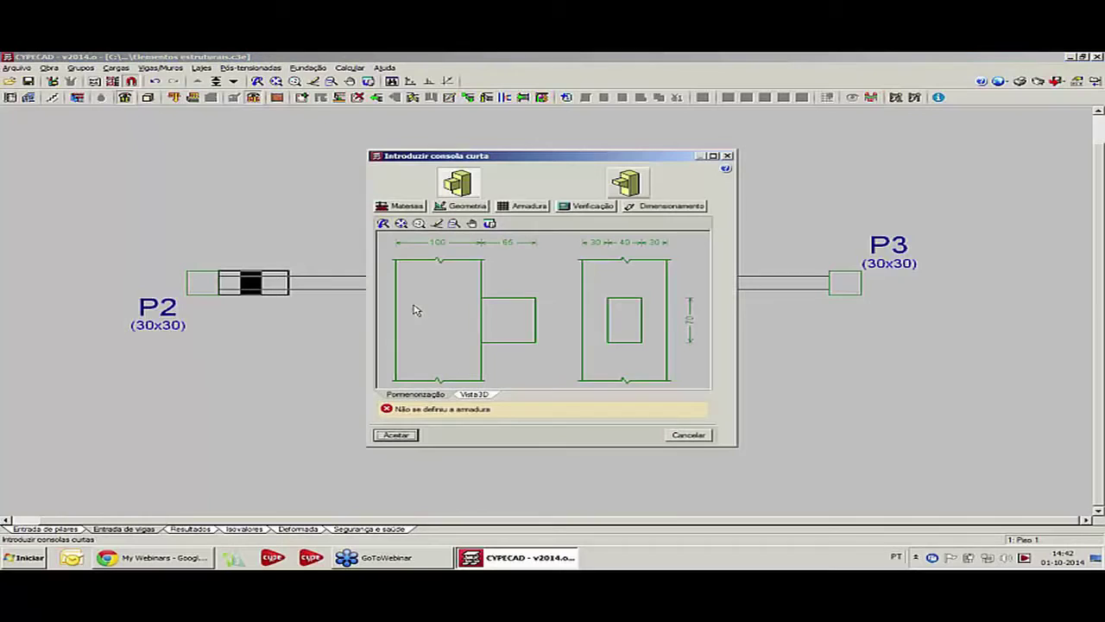
{"action": "left_click", "coordinate": [637, 190]}
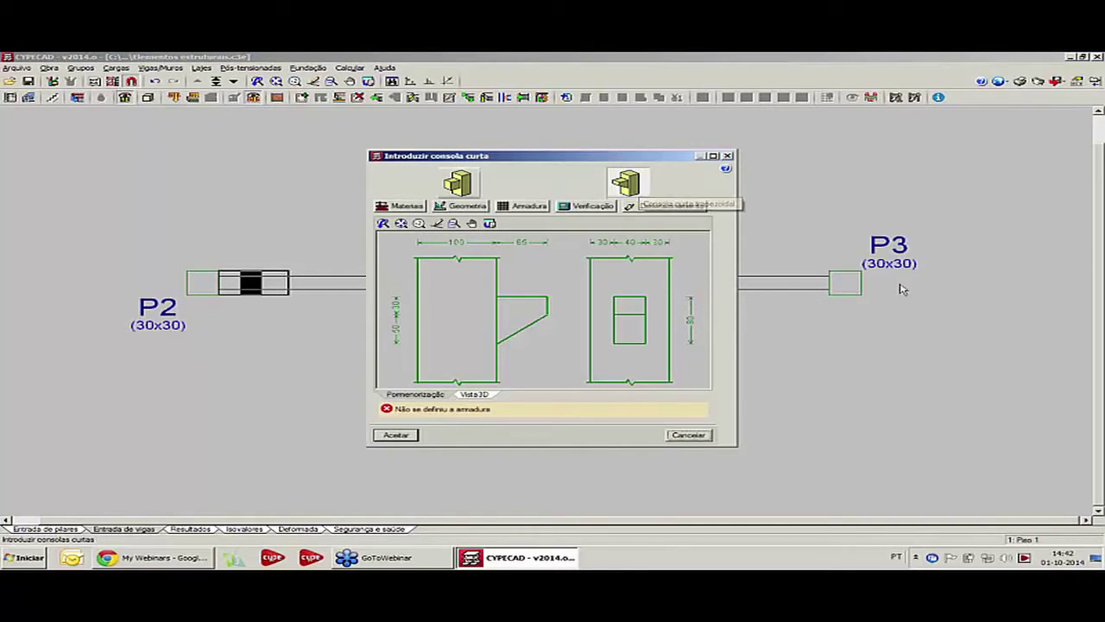
{"action": "left_click", "coordinate": [402, 435]}
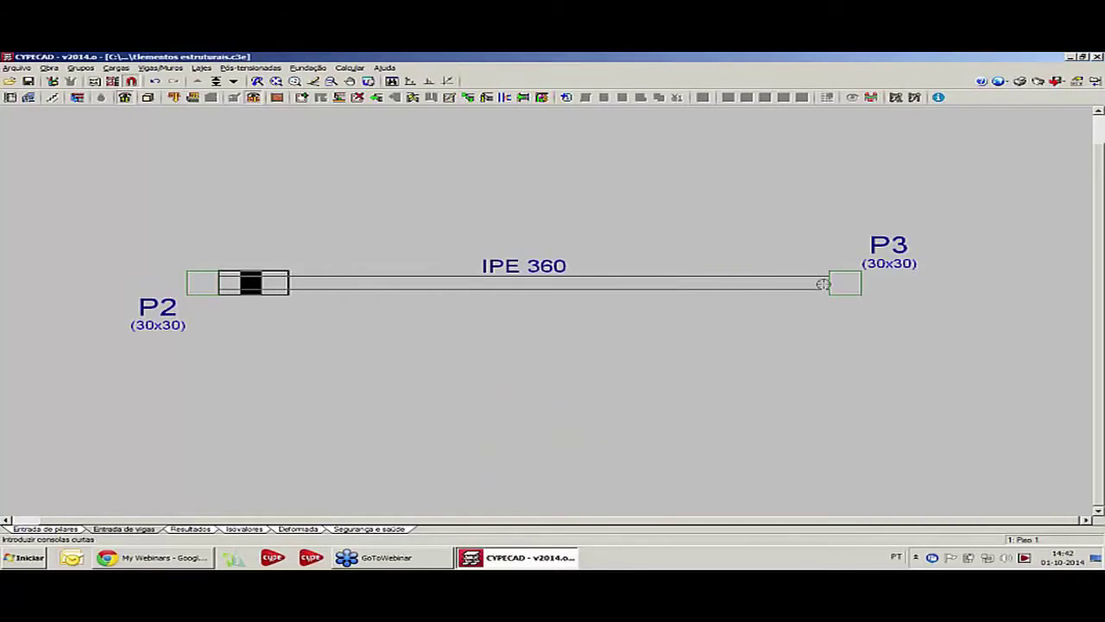
{"action": "left_click", "coordinate": [820, 284]}
- Examine both short corbels supporting the steel beam in the 3D model
{"action": "left_click", "coordinate": [148, 98]}
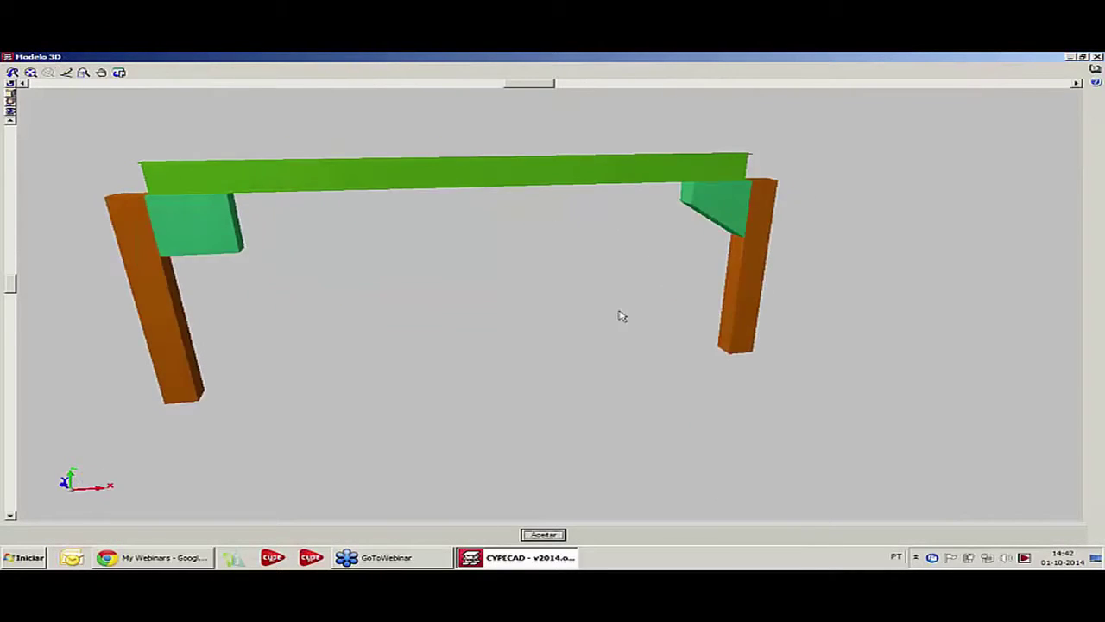
{"action": "left_click_drag", "start_coordinate": [618, 316], "coordinate": [167, 289]}
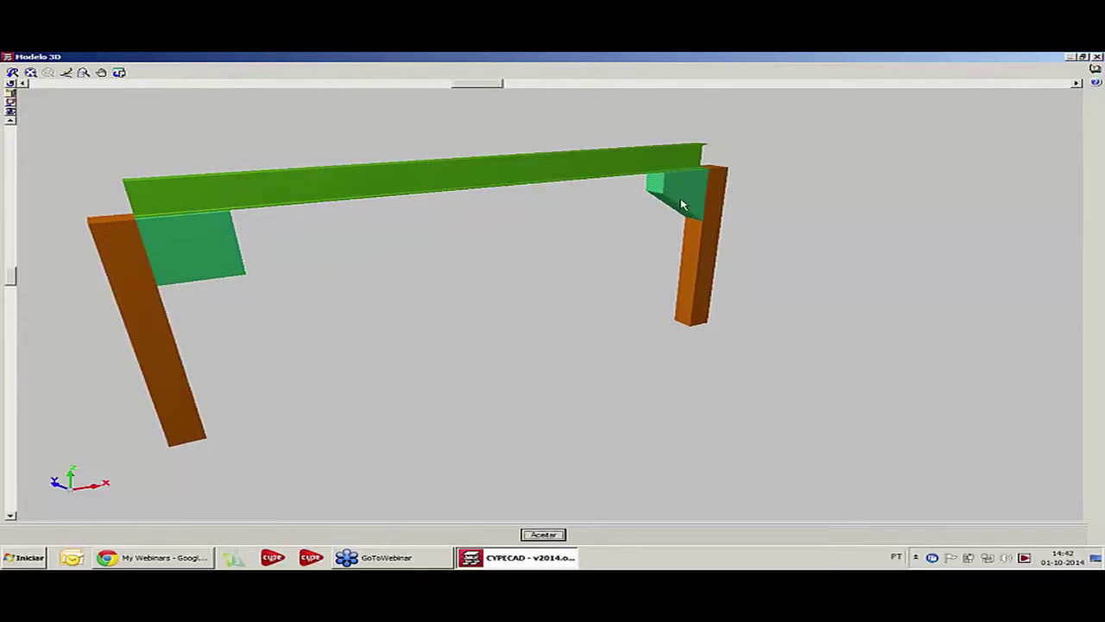
- Apply a 4.00 kN/m linear load with the Revestimentos e paredes load case to the IPE 360 beam between P2 and P3
{"action": "left_click_drag", "start_coordinate": [681, 205], "coordinate": [631, 233]}
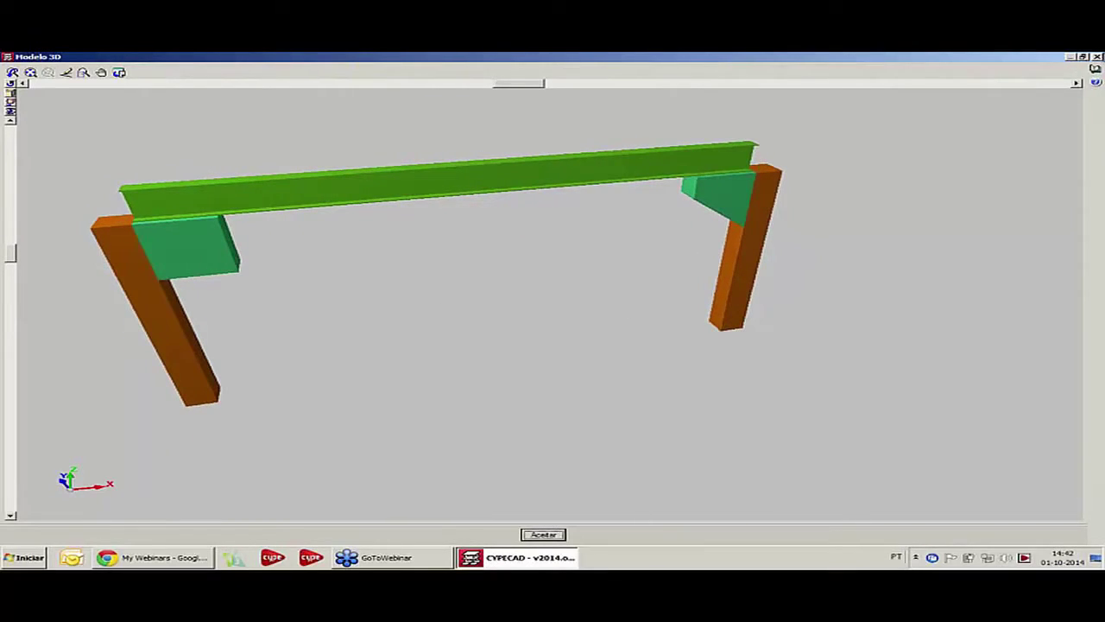
{"action": "left_click", "coordinate": [1097, 56]}
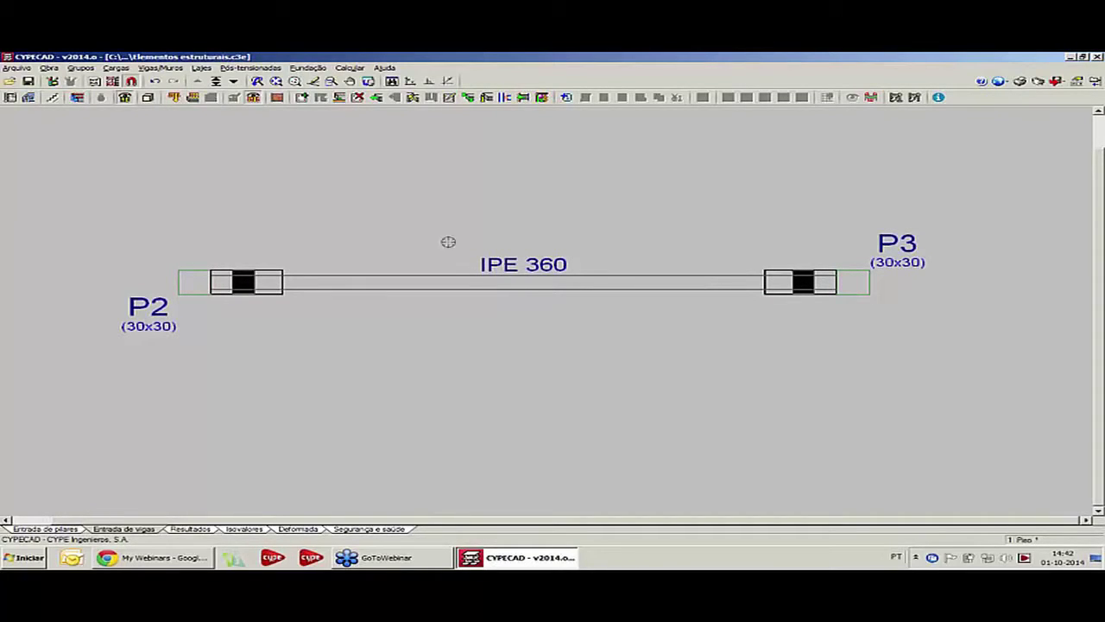
{"action": "left_click", "coordinate": [192, 98]}
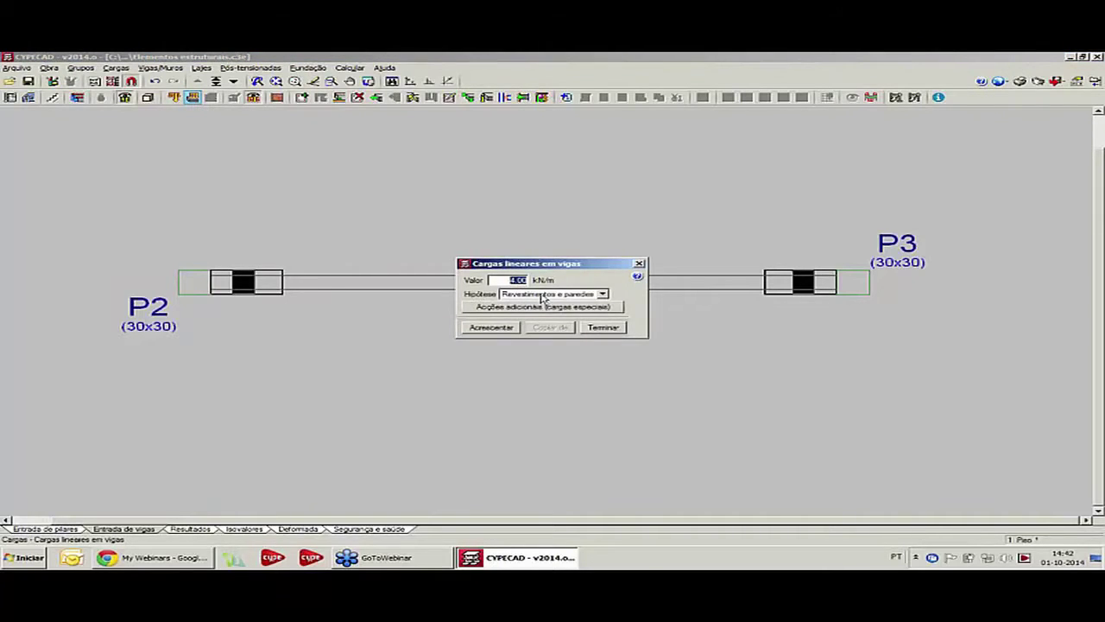
{"action": "left_click", "coordinate": [515, 327]}
{"action": "left_click", "coordinate": [489, 285]}
{"action": "right_click", "coordinate": [474, 331]}
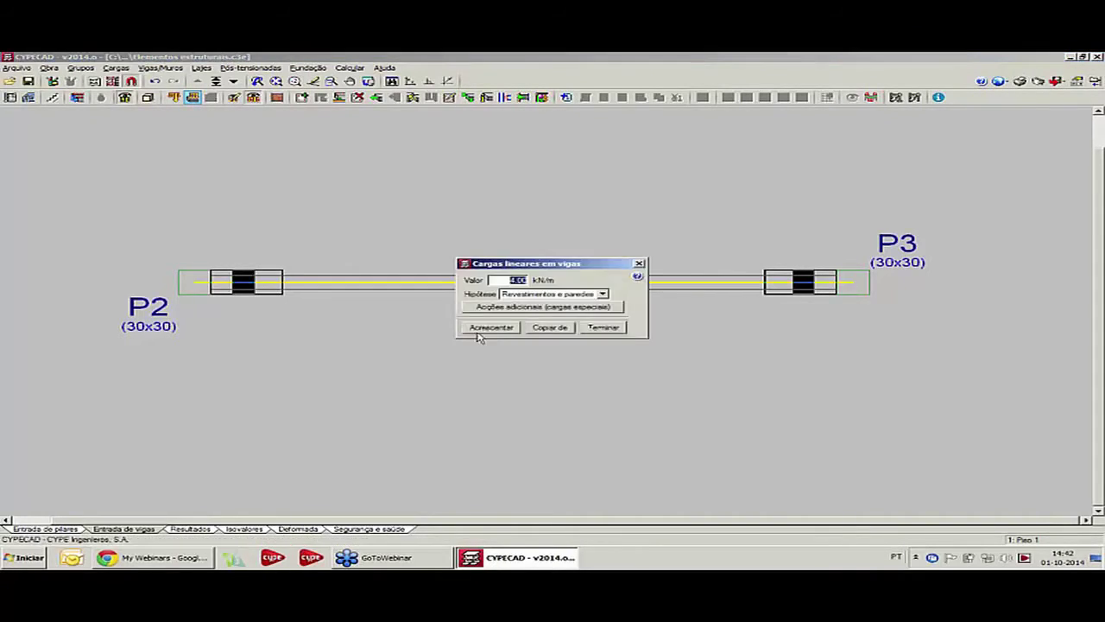
- Add a 2.00 kN/m linear load with the Sobrecarga load case to the same beam
{"action": "type", "text": "2"}
{"action": "left_click", "coordinate": [533, 294]}
{"action": "left_click", "coordinate": [518, 315]}
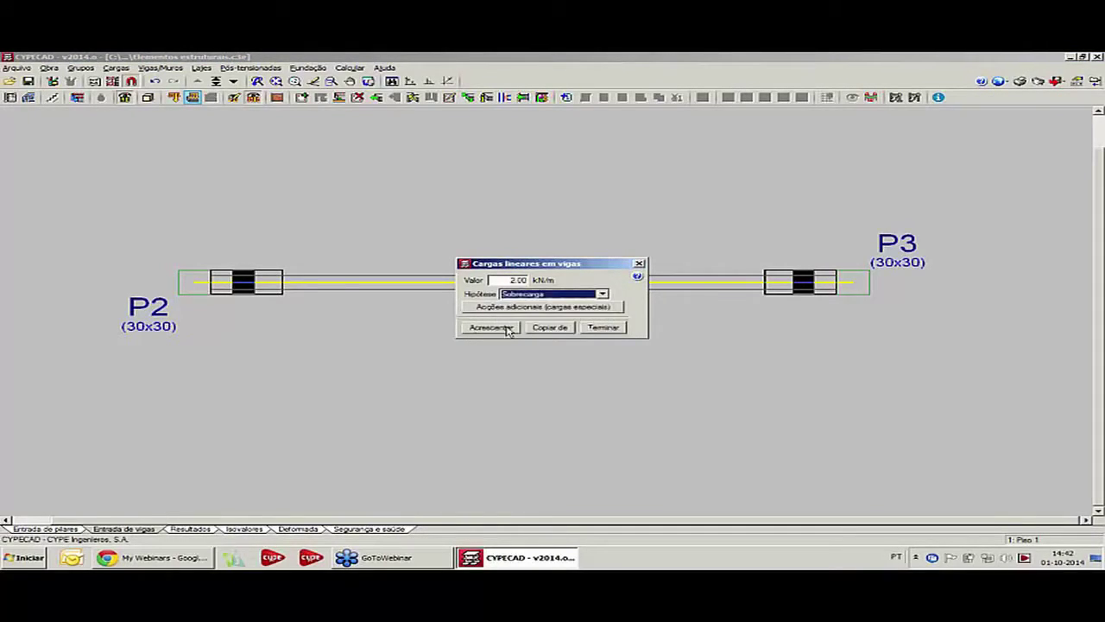
{"action": "left_click", "coordinate": [496, 327]}
{"action": "left_click", "coordinate": [498, 291]}
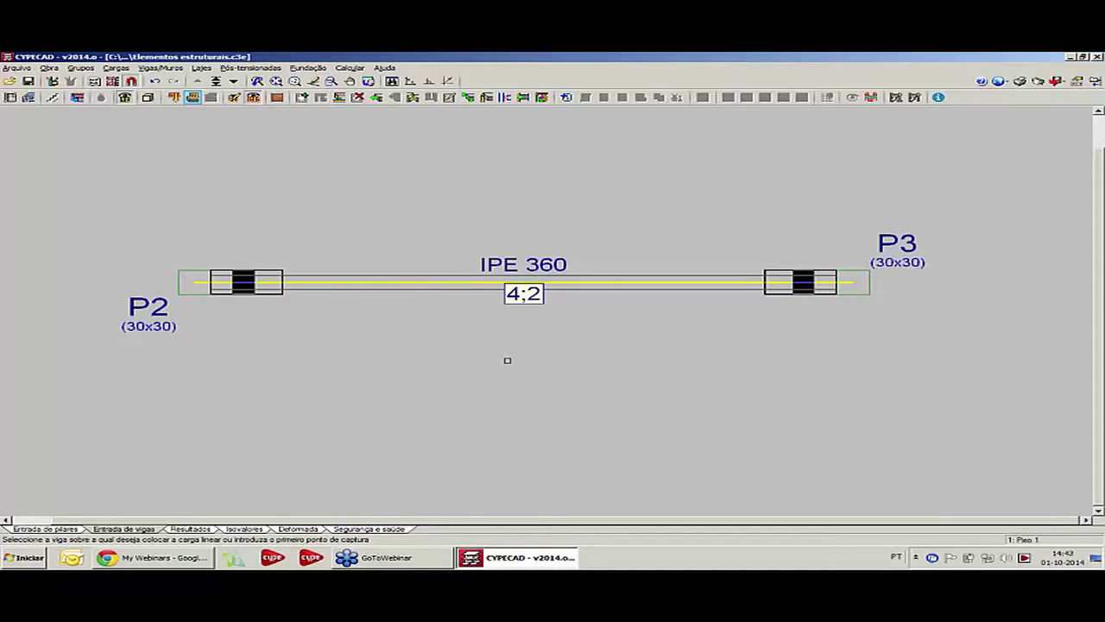
- Calculate the project without sizing the foundation, keeping the current sizing options, and dismiss the calculation report
{"action": "left_click", "coordinate": [350, 68]}
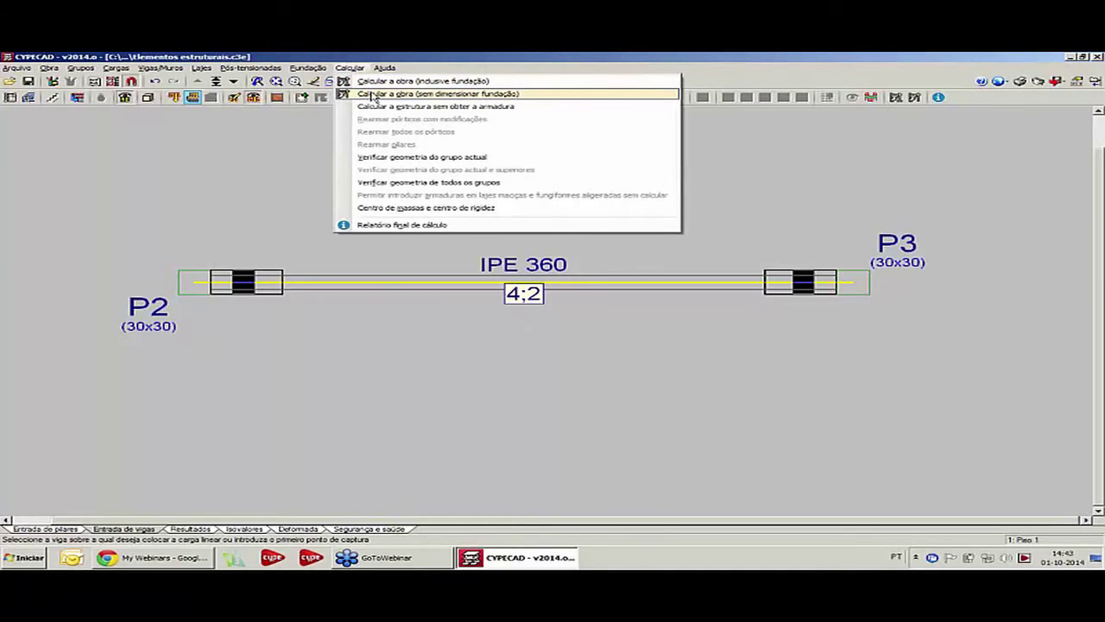
{"action": "left_click", "coordinate": [372, 95]}
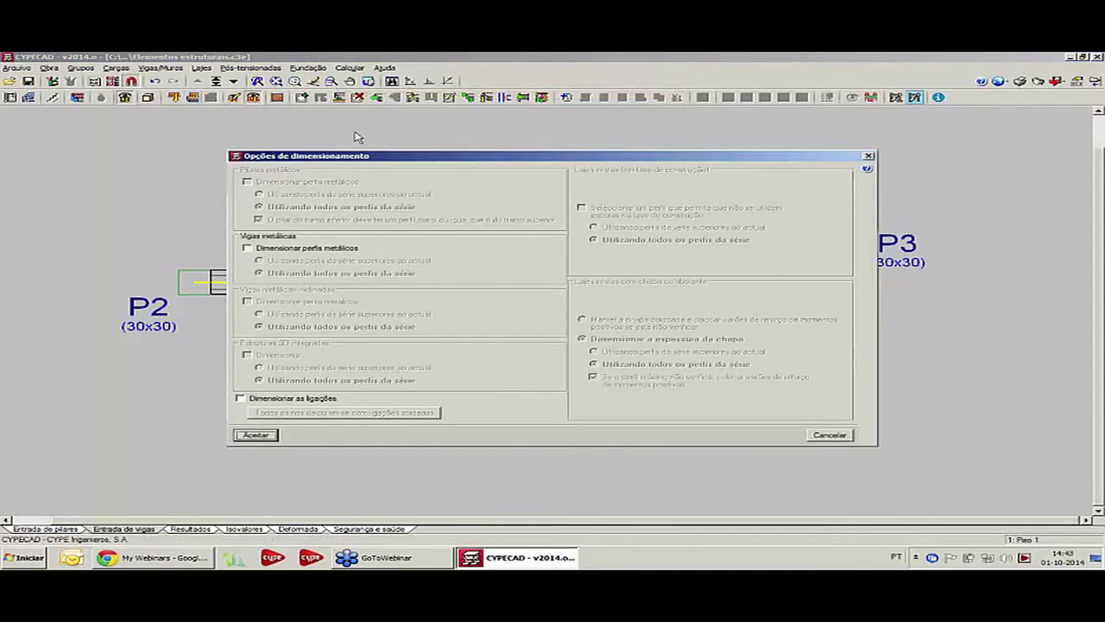
{"action": "left_click", "coordinate": [258, 435]}
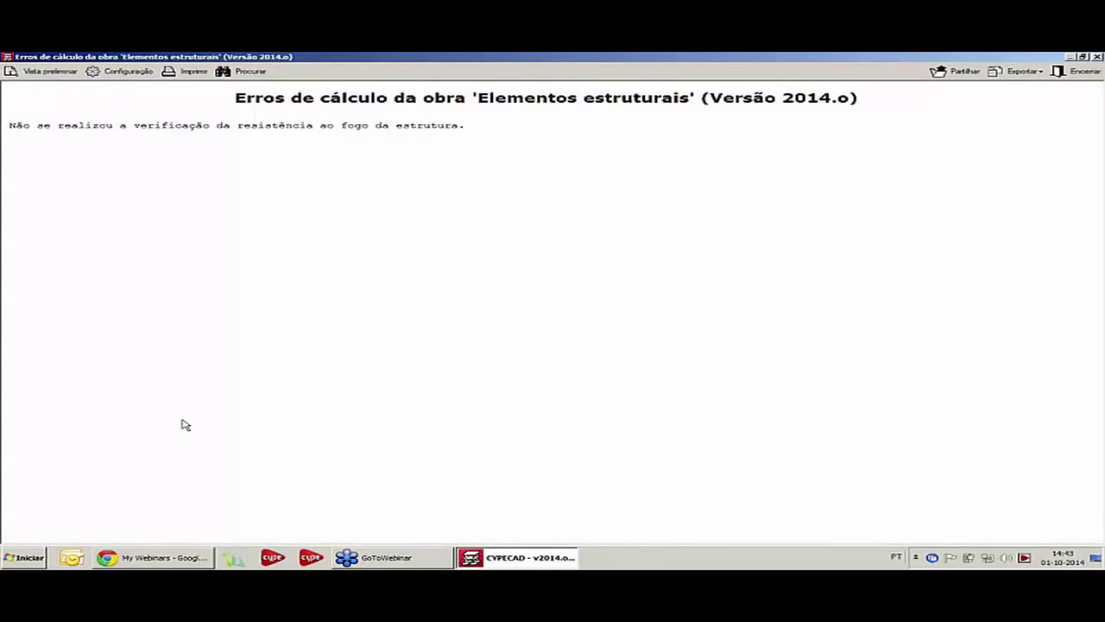
{"action": "key", "text": "Escape"}
- Consult the calculation information for the IPE 360 beam in the results
{"action": "left_click", "coordinate": [184, 528]}
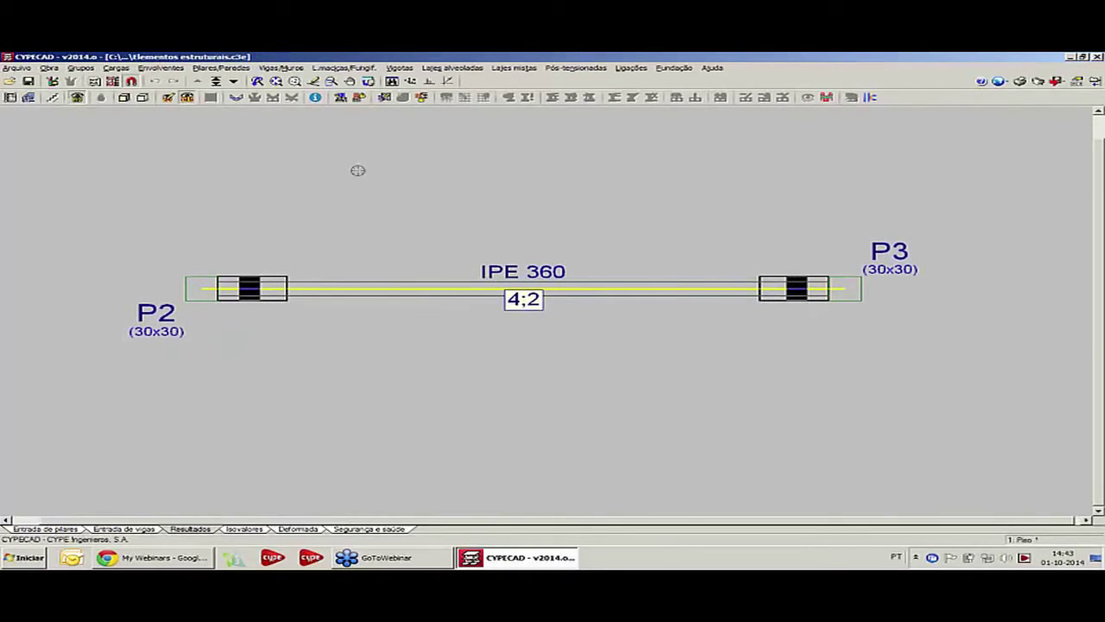
{"action": "left_click", "coordinate": [281, 67]}
{"action": "left_click", "coordinate": [294, 269]}
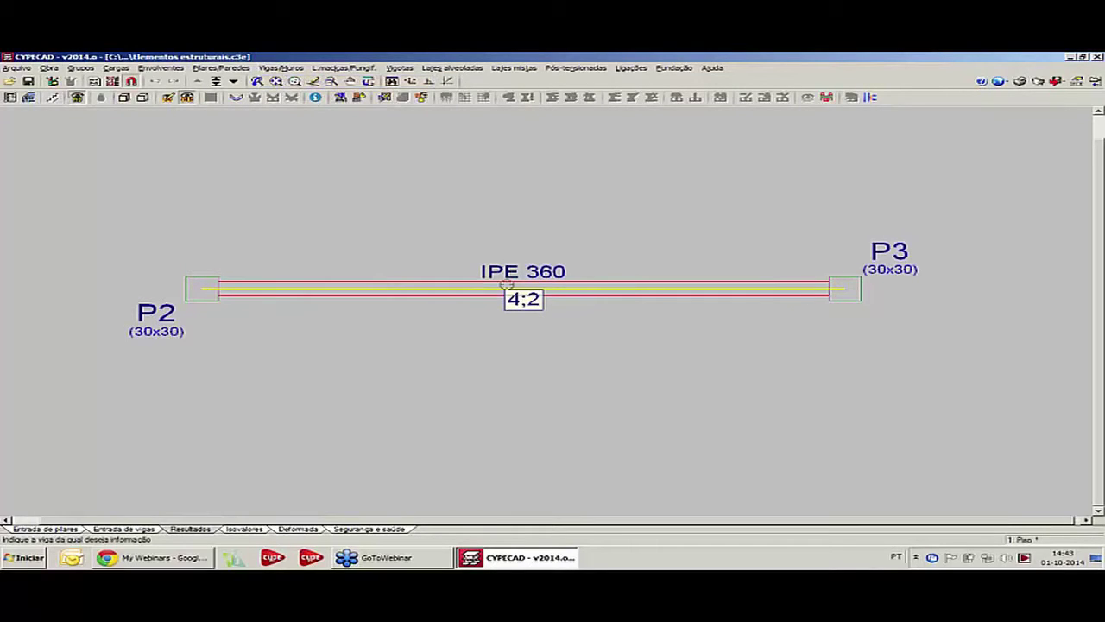
{"action": "left_click", "coordinate": [506, 284]}
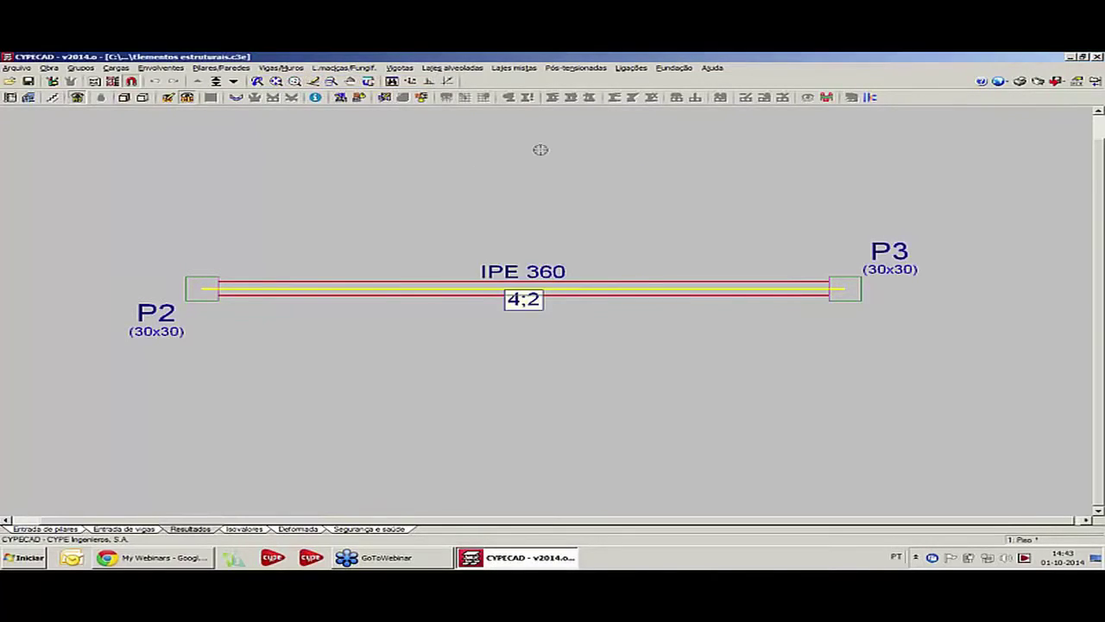
{"action": "left_click", "coordinate": [647, 176]}
- Verify the consola curta at P2 in the results, without viewing the complete list of checks
{"action": "left_click", "coordinate": [268, 69]}
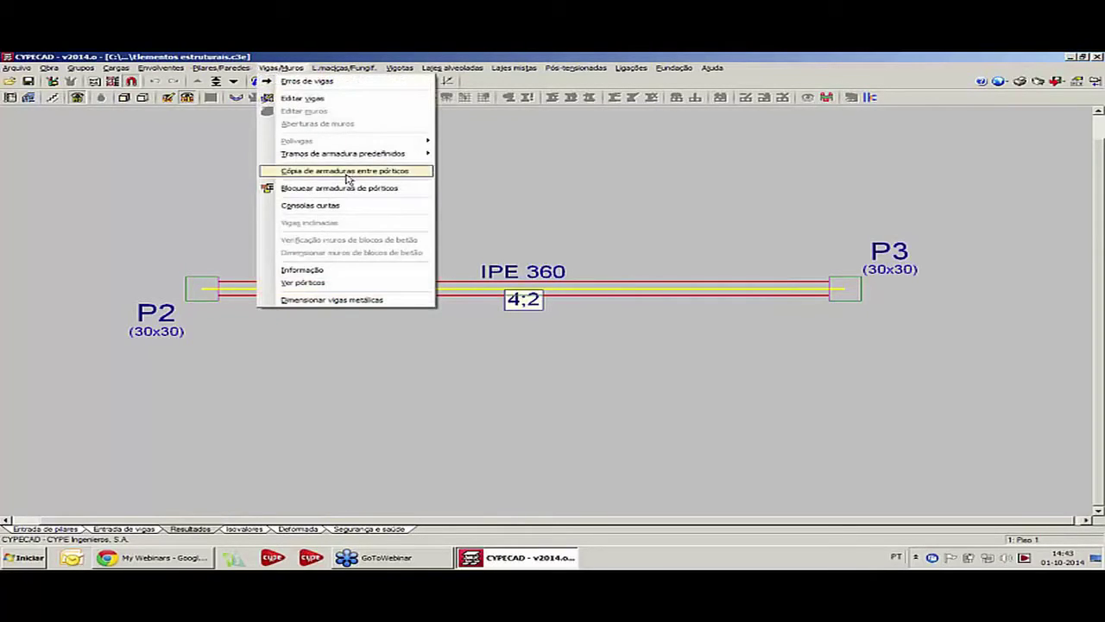
{"action": "left_click", "coordinate": [338, 207]}
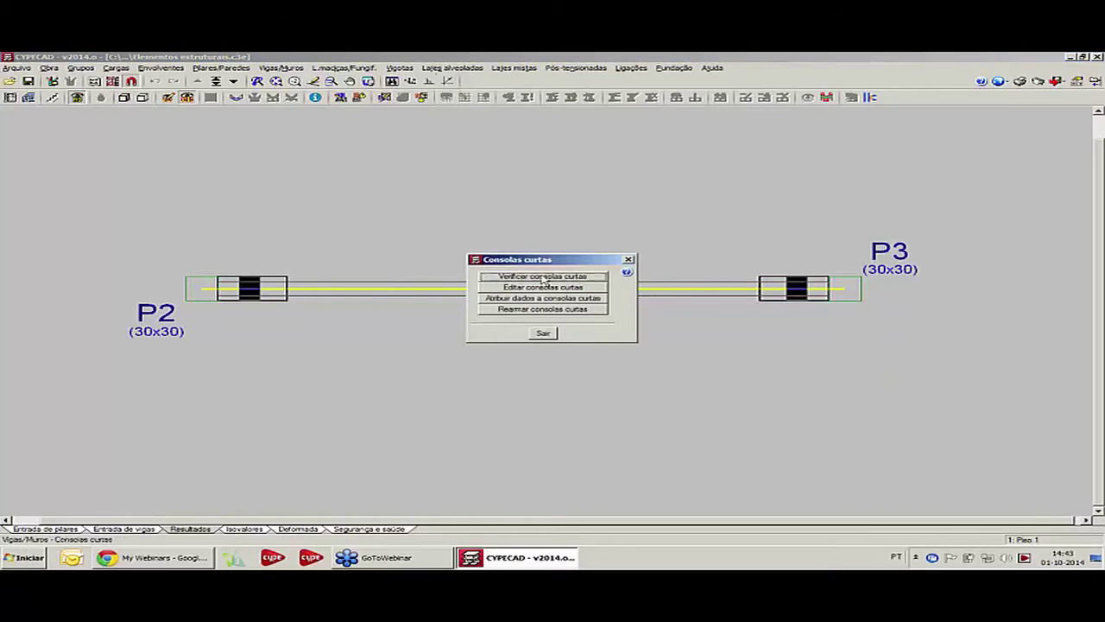
{"action": "left_click", "coordinate": [544, 277]}
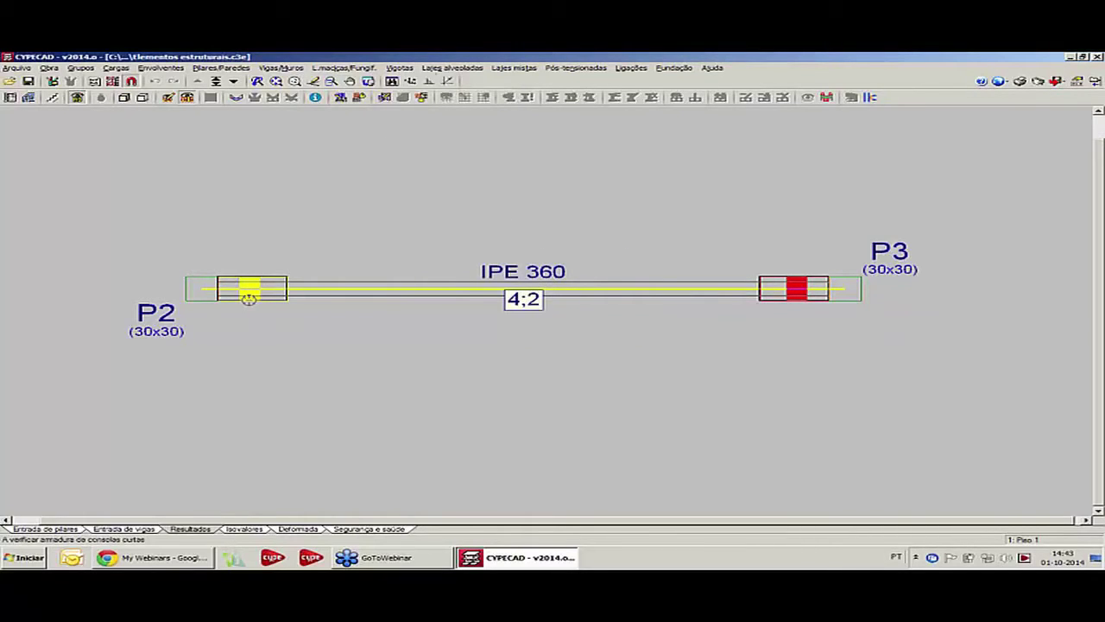
{"action": "left_click", "coordinate": [249, 297]}
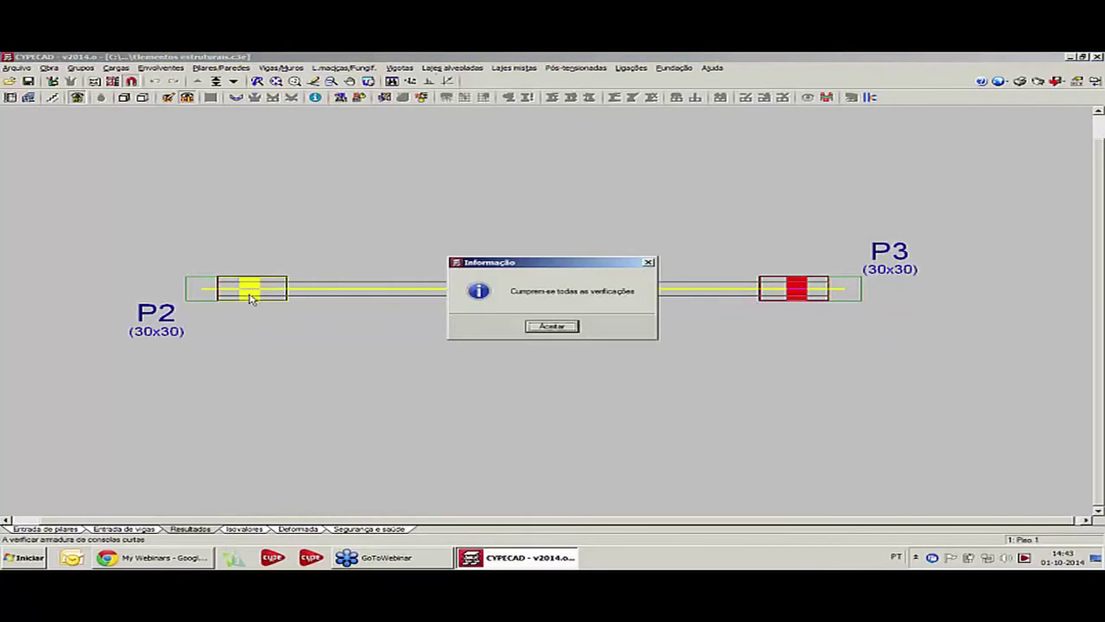
{"action": "left_click", "coordinate": [554, 327]}
{"action": "left_click", "coordinate": [665, 326]}
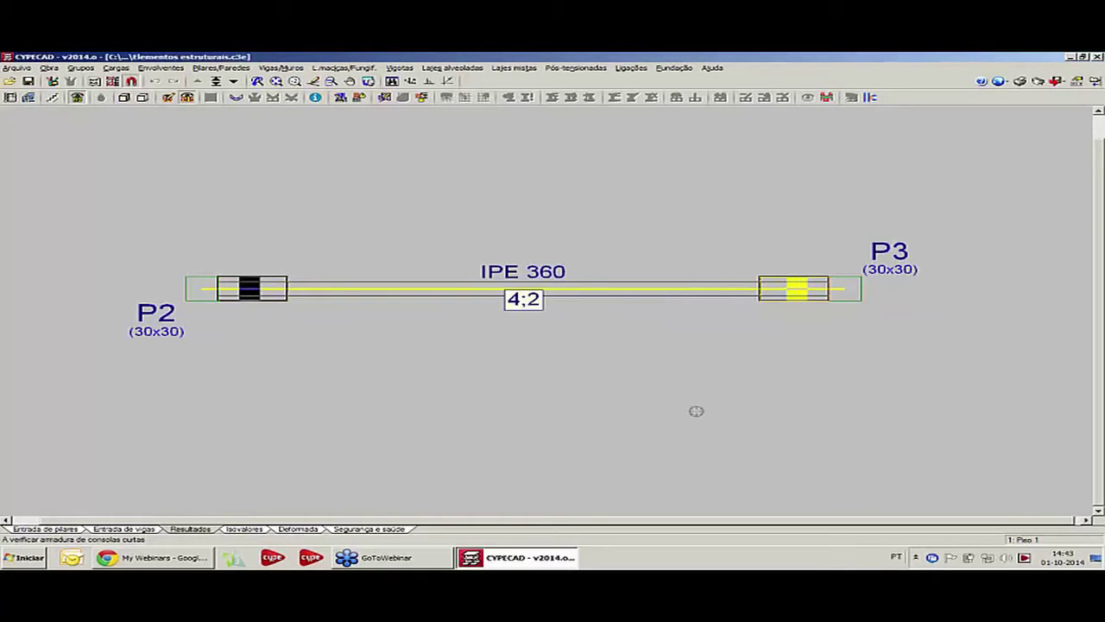
- Verify the consola curta at P3 and review the complete list of its checks
{"action": "left_click", "coordinate": [799, 304]}
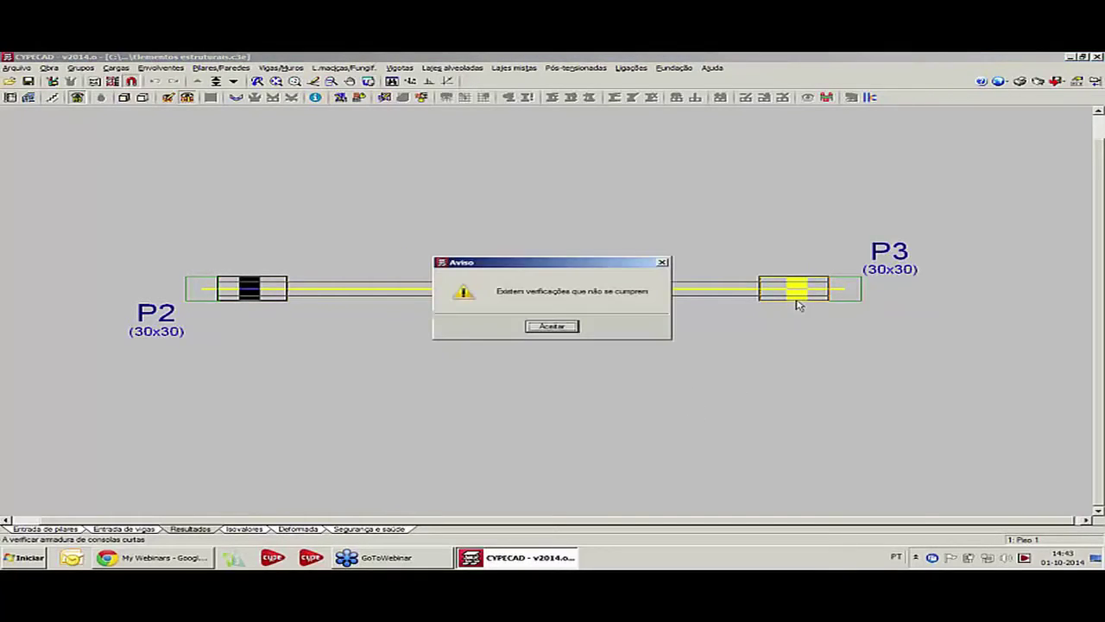
{"action": "left_click", "coordinate": [555, 327]}
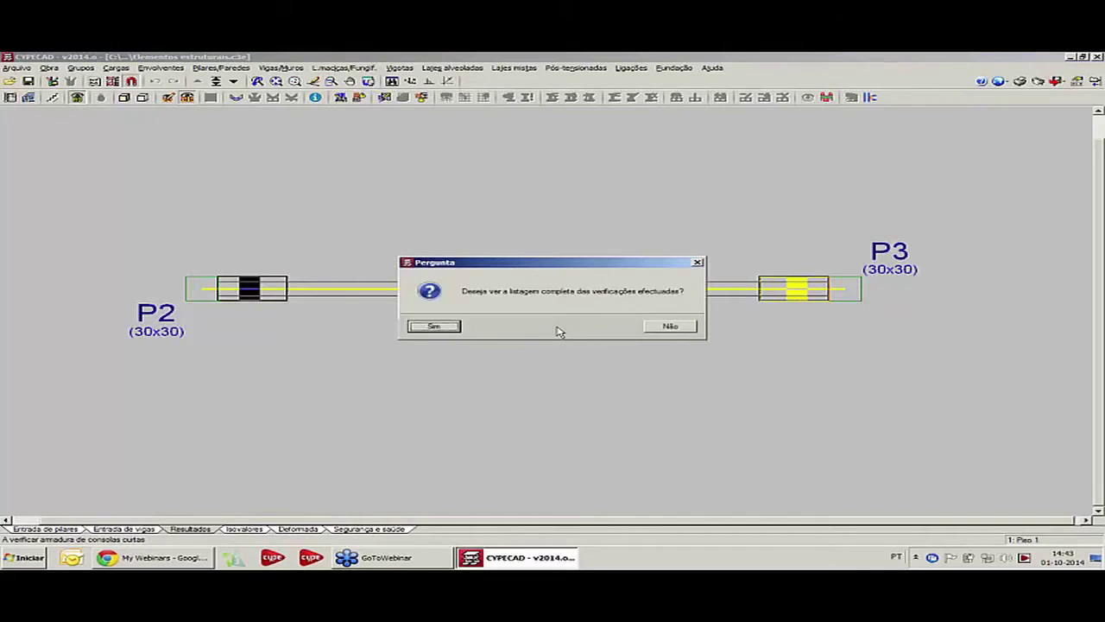
{"action": "left_click", "coordinate": [433, 327]}
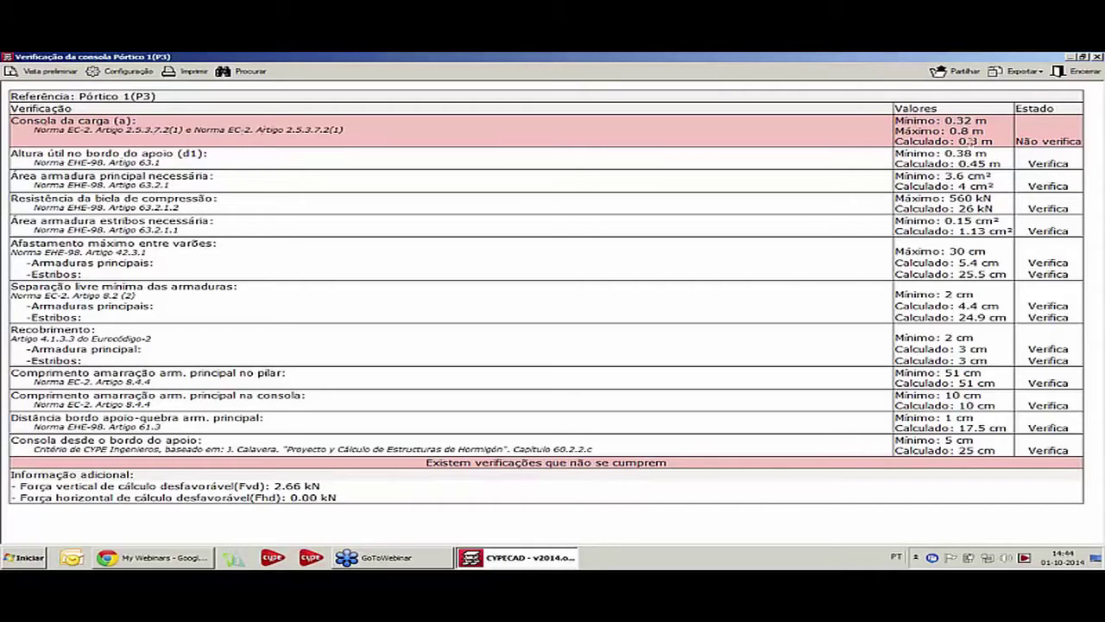
{"action": "left_click", "coordinate": [1096, 56]}
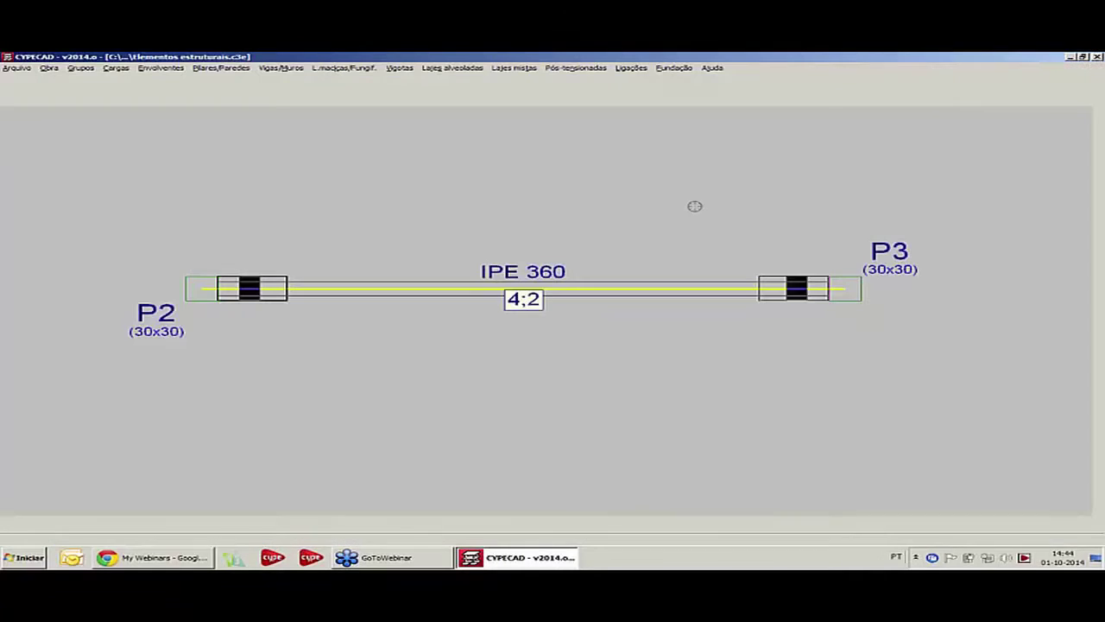
- Edit the geometry of the consola curta at P3, setting its Vão carga (a) to 0.35 m
{"action": "left_click", "coordinate": [315, 97]}
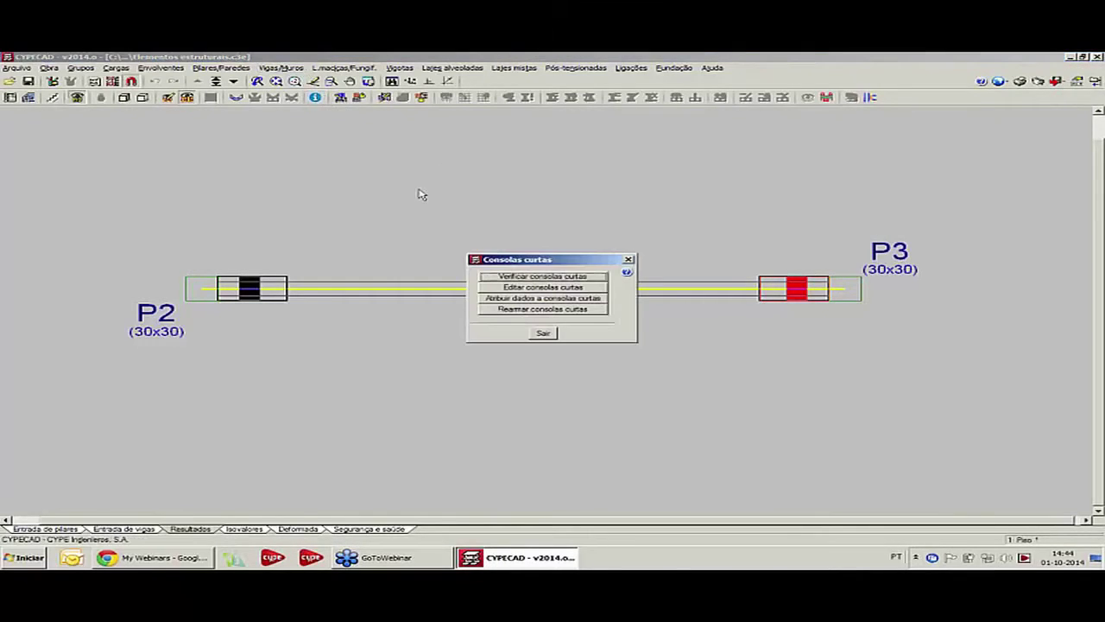
{"action": "left_click", "coordinate": [550, 288]}
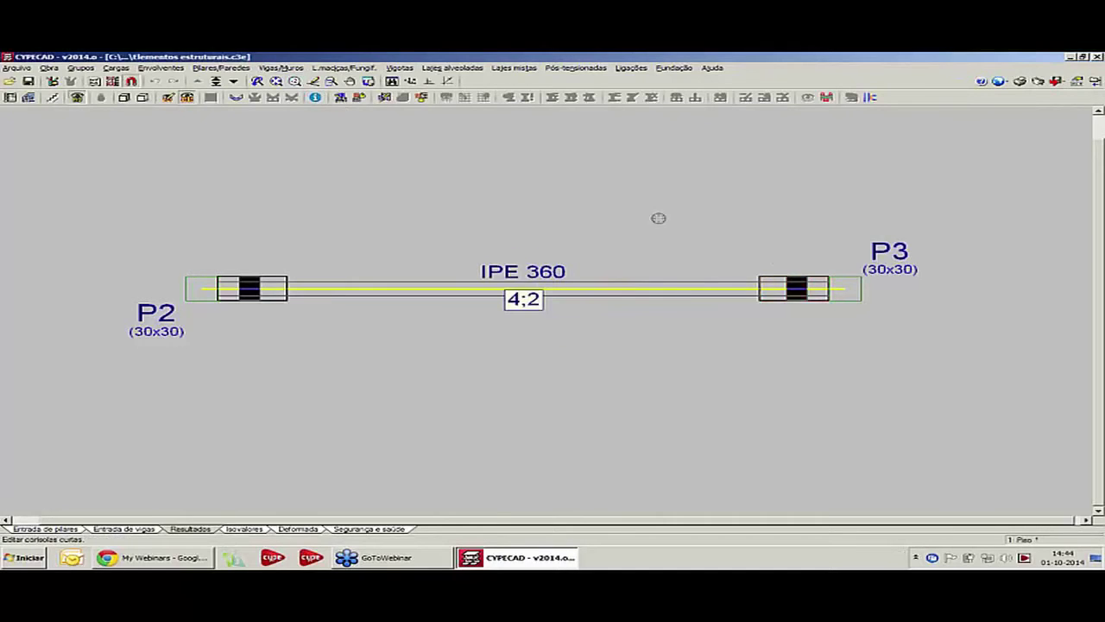
{"action": "left_click", "coordinate": [797, 288]}
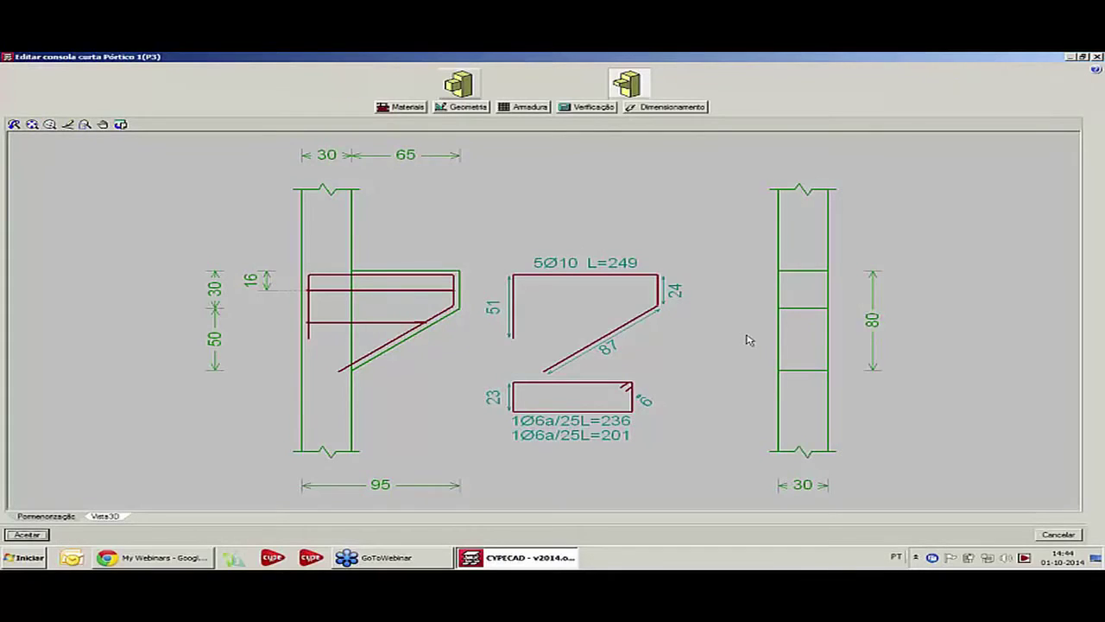
{"action": "left_click", "coordinate": [461, 107]}
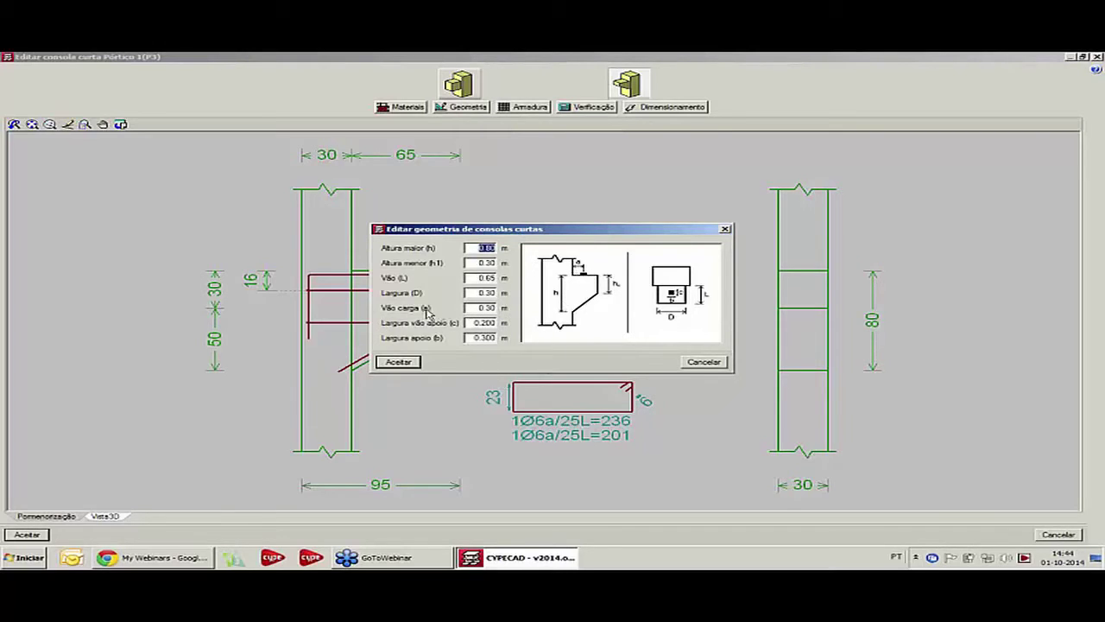
{"action": "left_click", "coordinate": [473, 308]}
{"action": "type", "text": "0.35"}
{"action": "key", "text": "Tab"}
{"action": "left_click", "coordinate": [398, 362]}
{"action": "left_click", "coordinate": [26, 534]}
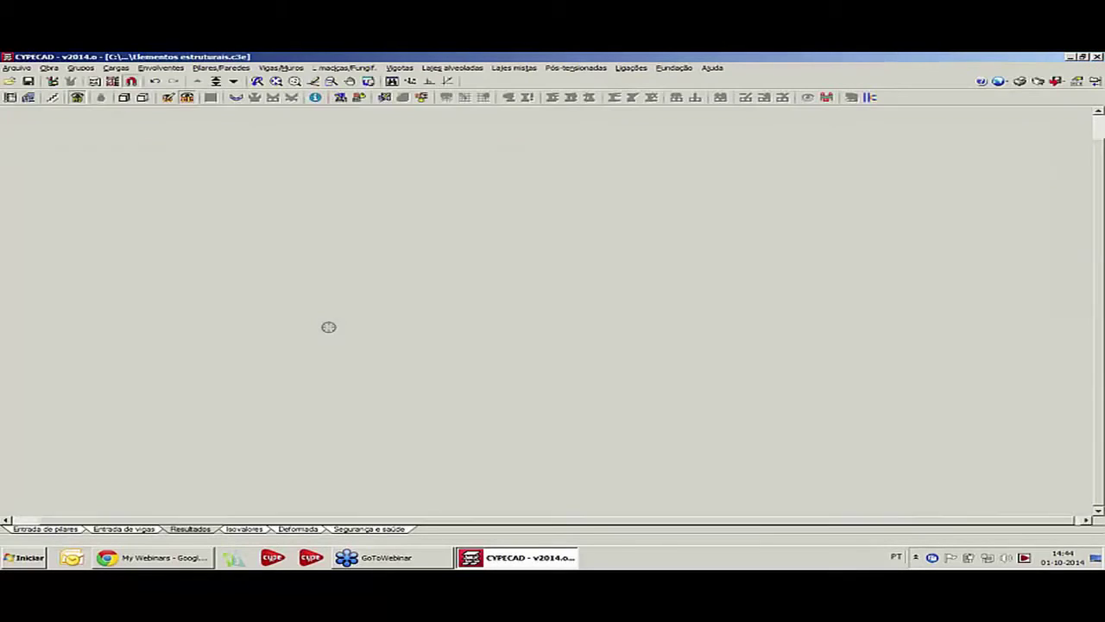
- Recalculate the project without sizing the foundation after the corbel change, and dismiss the resulting reports
{"action": "left_click", "coordinate": [159, 530]}
{"action": "left_click", "coordinate": [350, 67]}
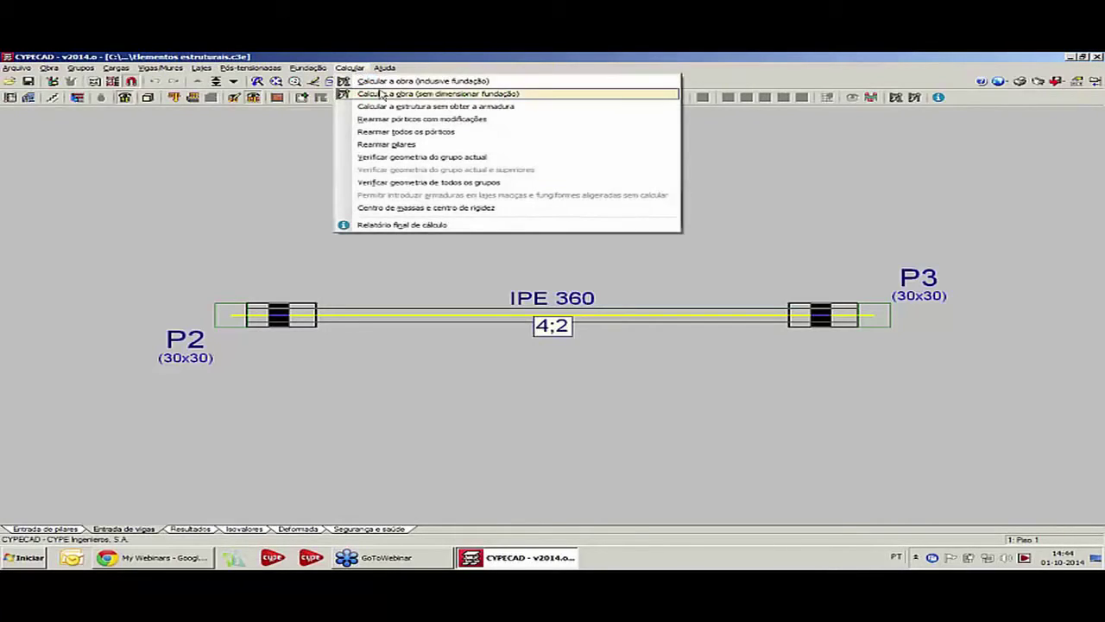
{"action": "left_click", "coordinate": [381, 93]}
{"action": "left_click", "coordinate": [259, 434]}
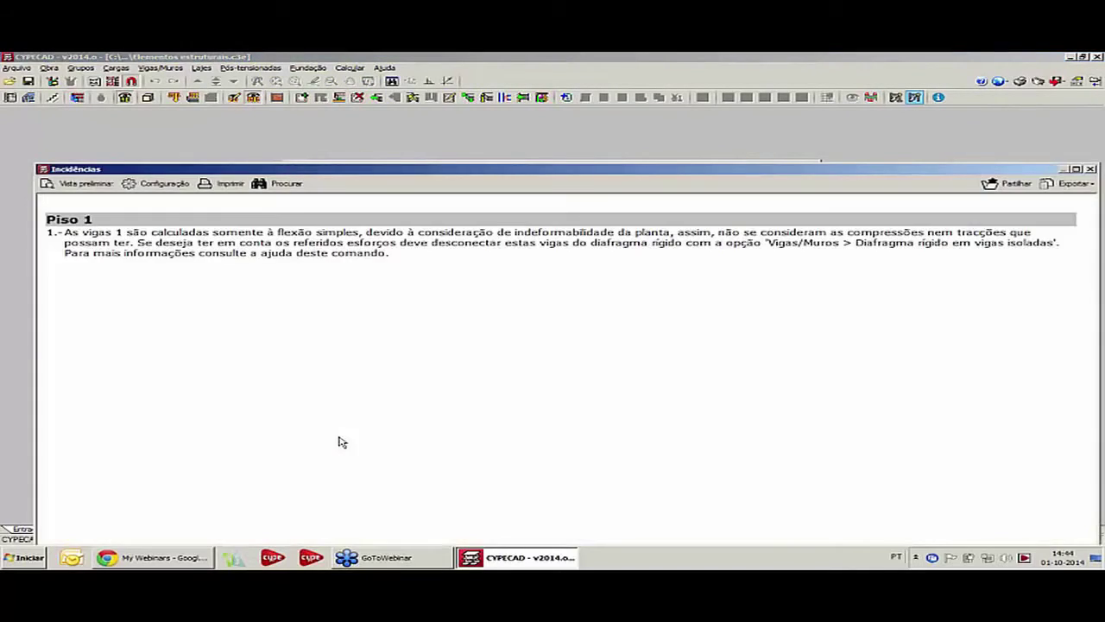
{"action": "key", "text": "Escape"}
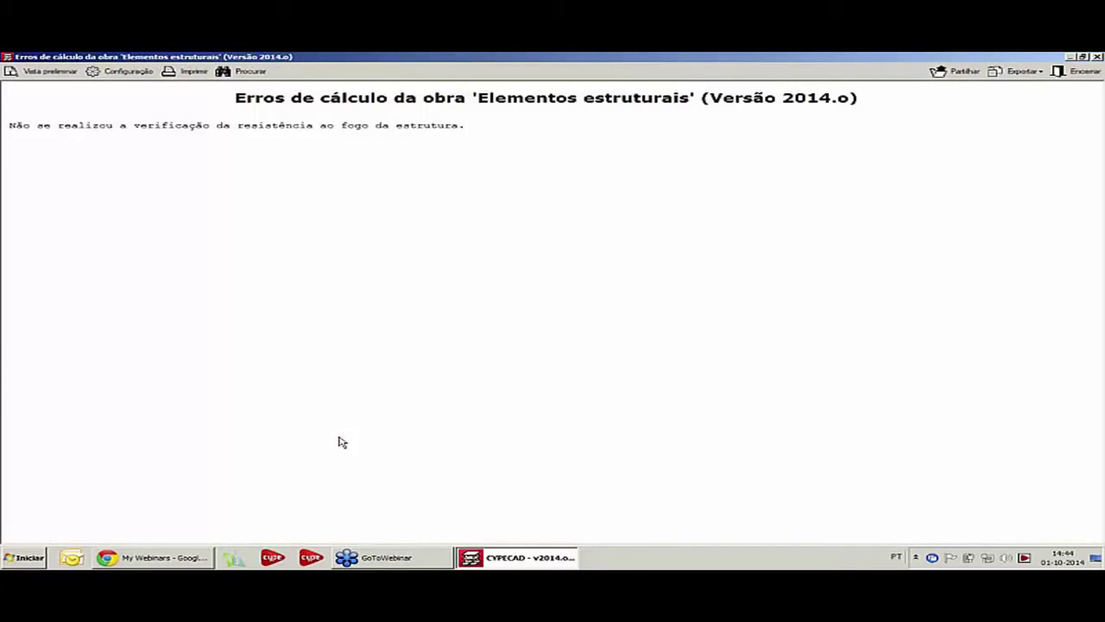
{"action": "key", "text": "Escape"}
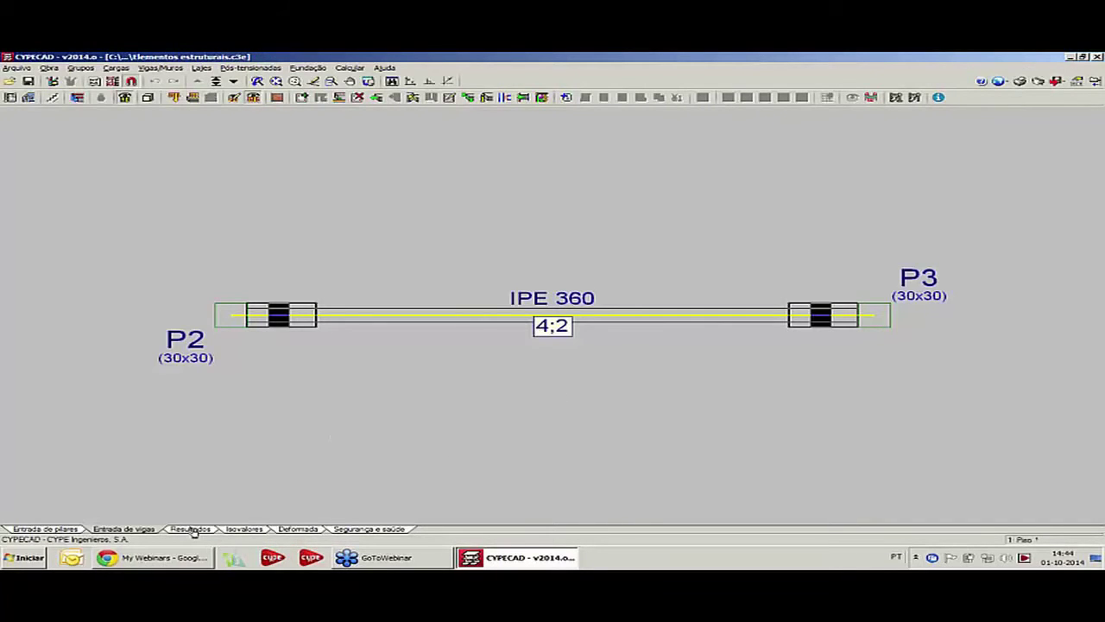
- Verify the edited consola curta at P3 again in the recalculated results
{"action": "left_click", "coordinate": [192, 528]}
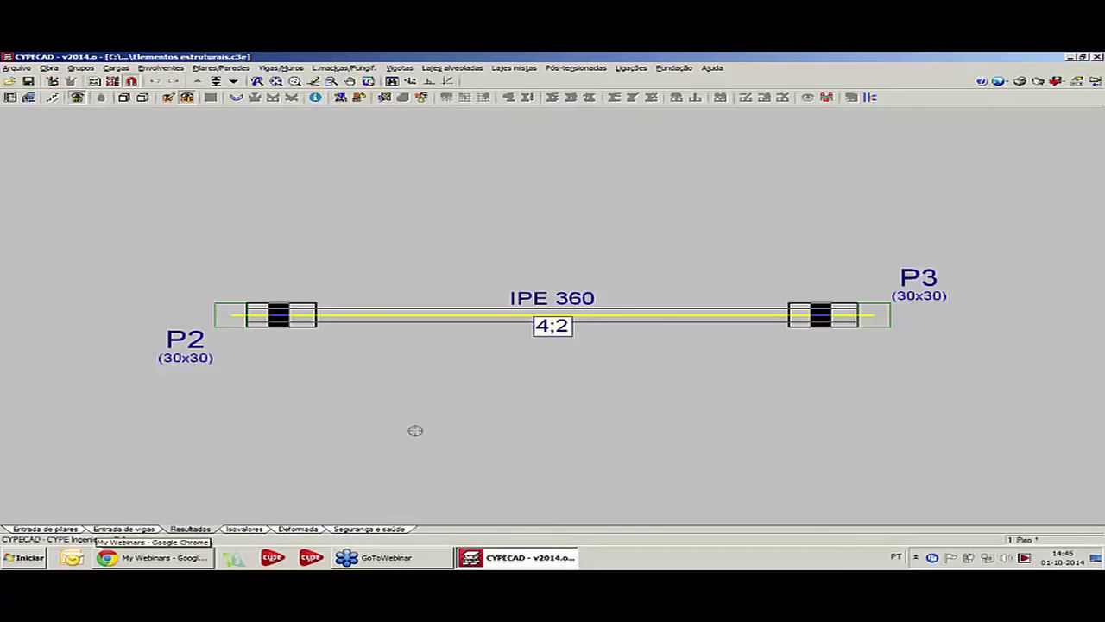
{"action": "left_click", "coordinate": [291, 69]}
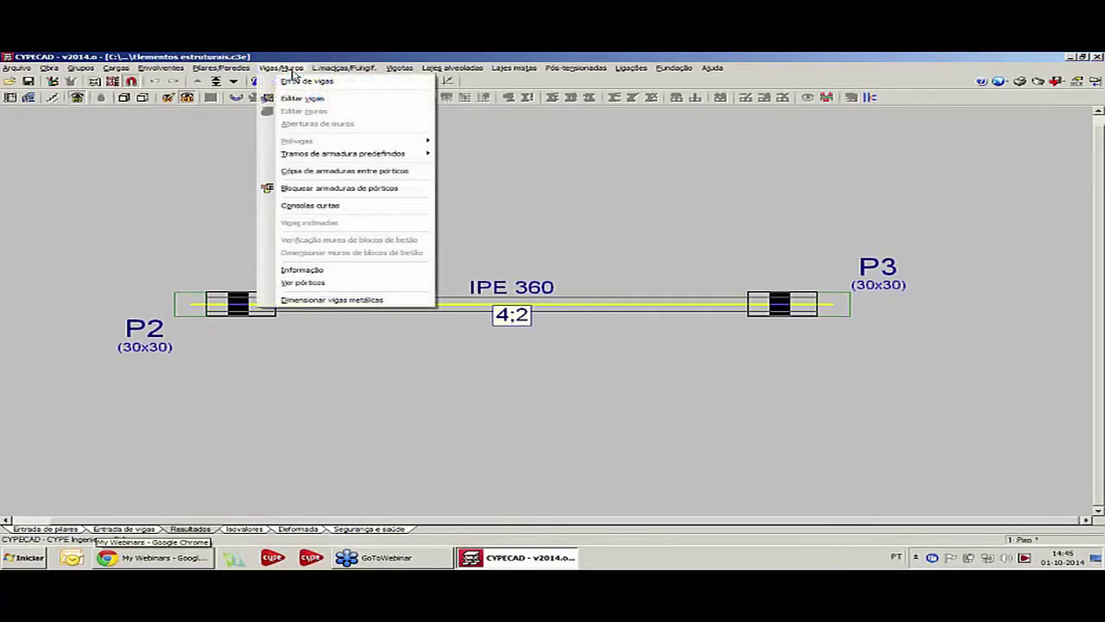
{"action": "left_click", "coordinate": [327, 207]}
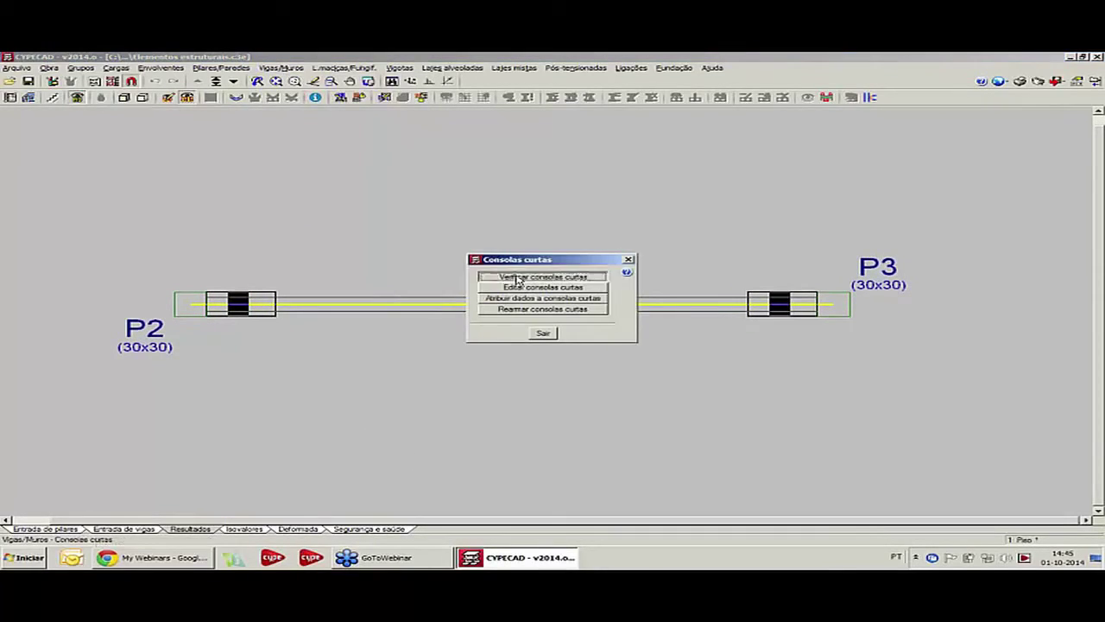
{"action": "left_click", "coordinate": [516, 278]}
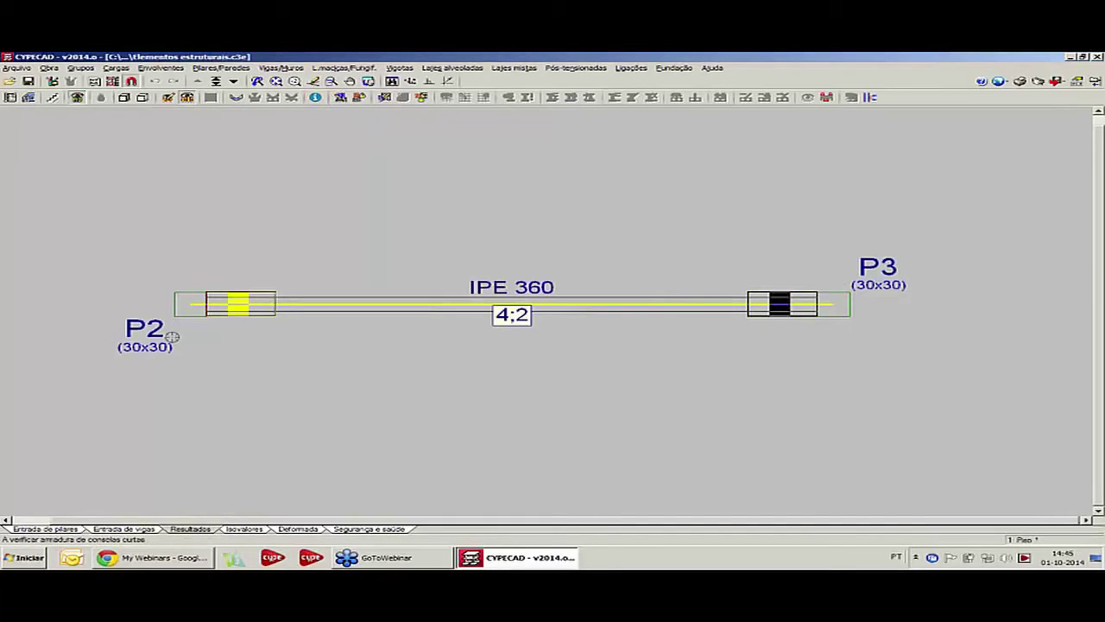
{"action": "left_click", "coordinate": [813, 293]}
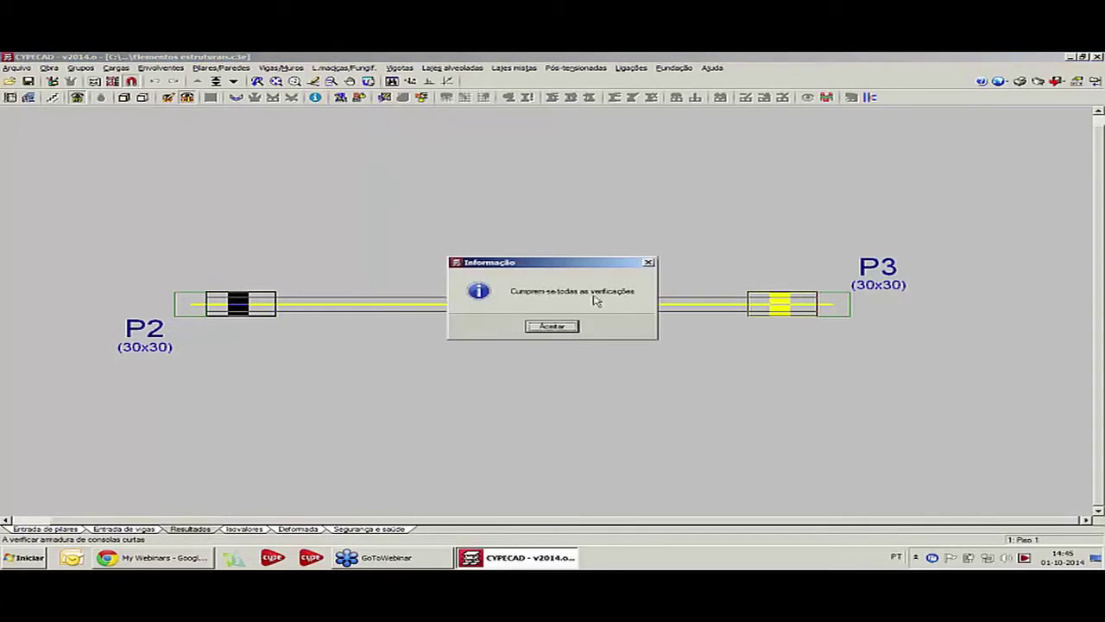
- Open the consola curta at P3 for editing, verify it, and review the complete list of checks performed
{"action": "left_click", "coordinate": [568, 328]}
{"action": "left_click", "coordinate": [658, 329]}
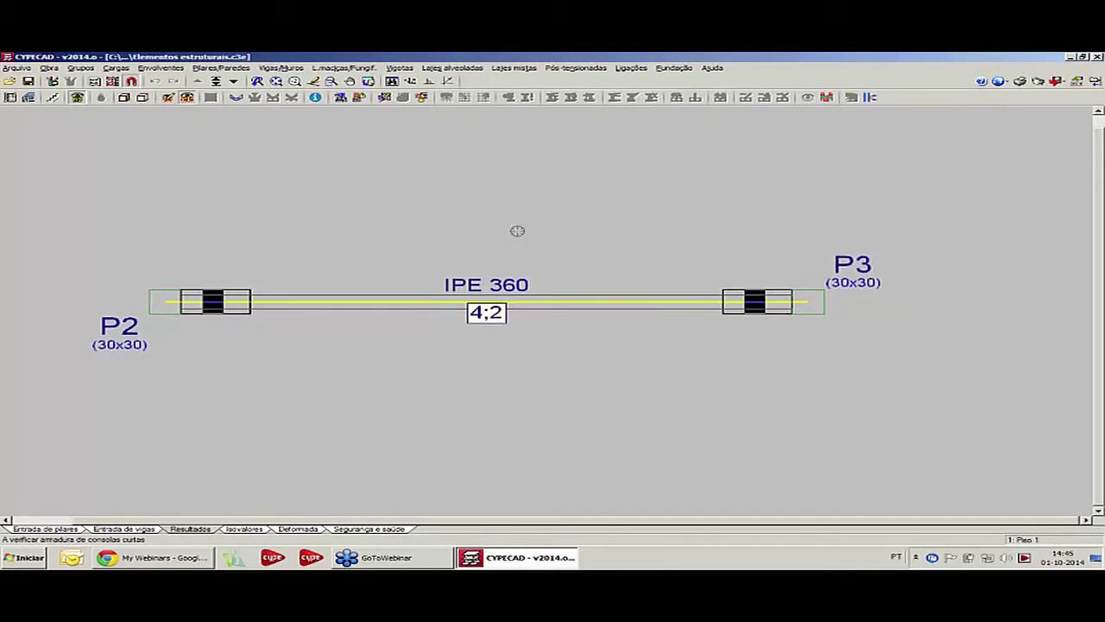
{"action": "right_click", "coordinate": [406, 163]}
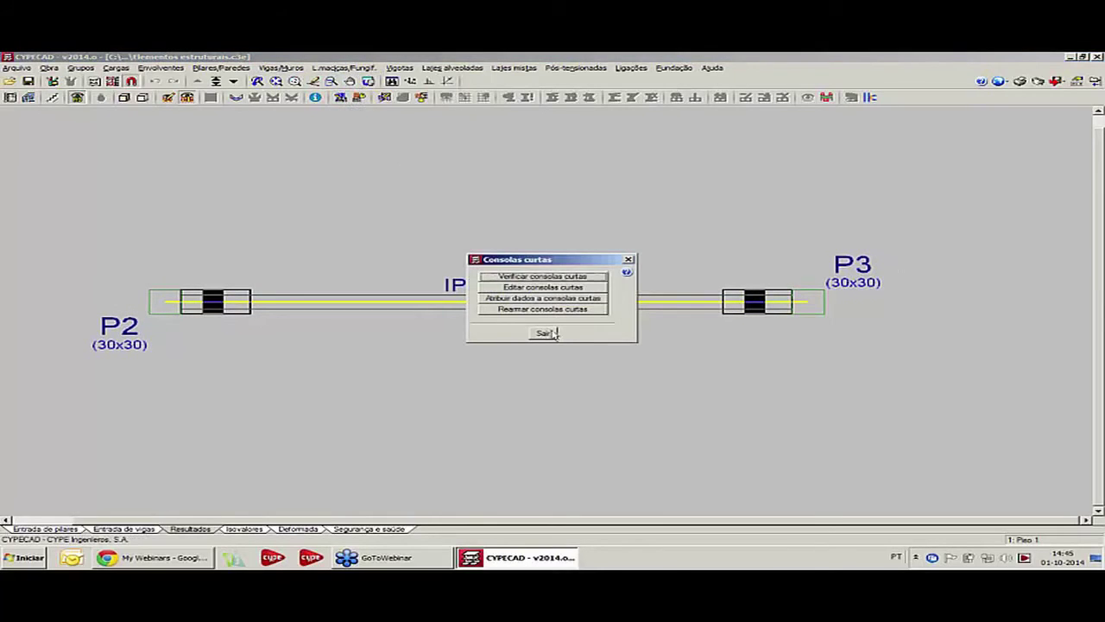
{"action": "left_click", "coordinate": [539, 289]}
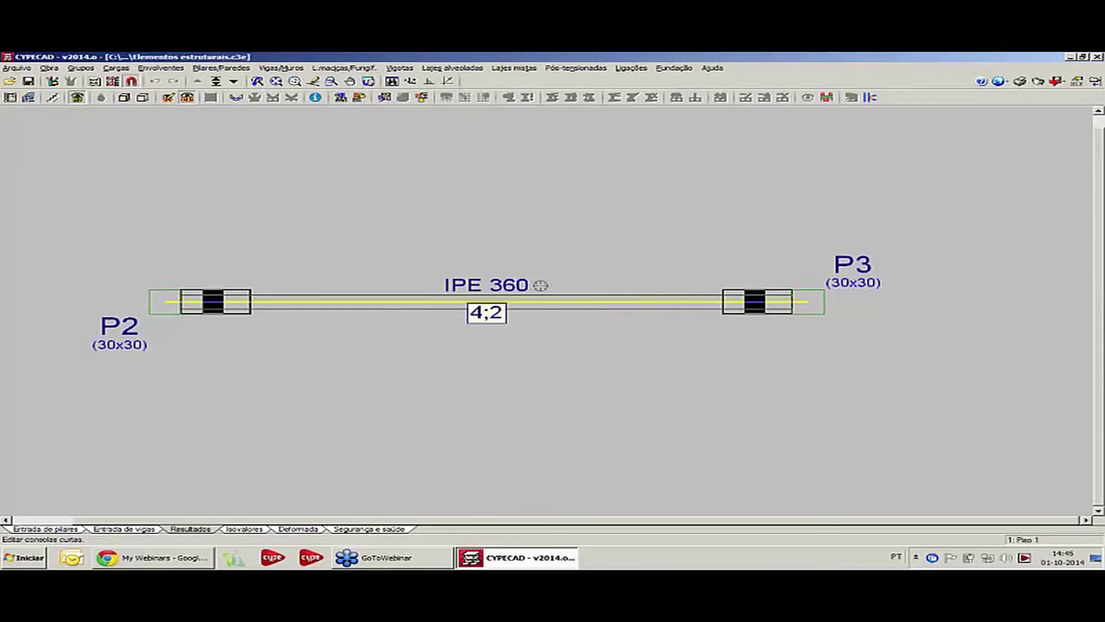
{"action": "left_click", "coordinate": [752, 300]}
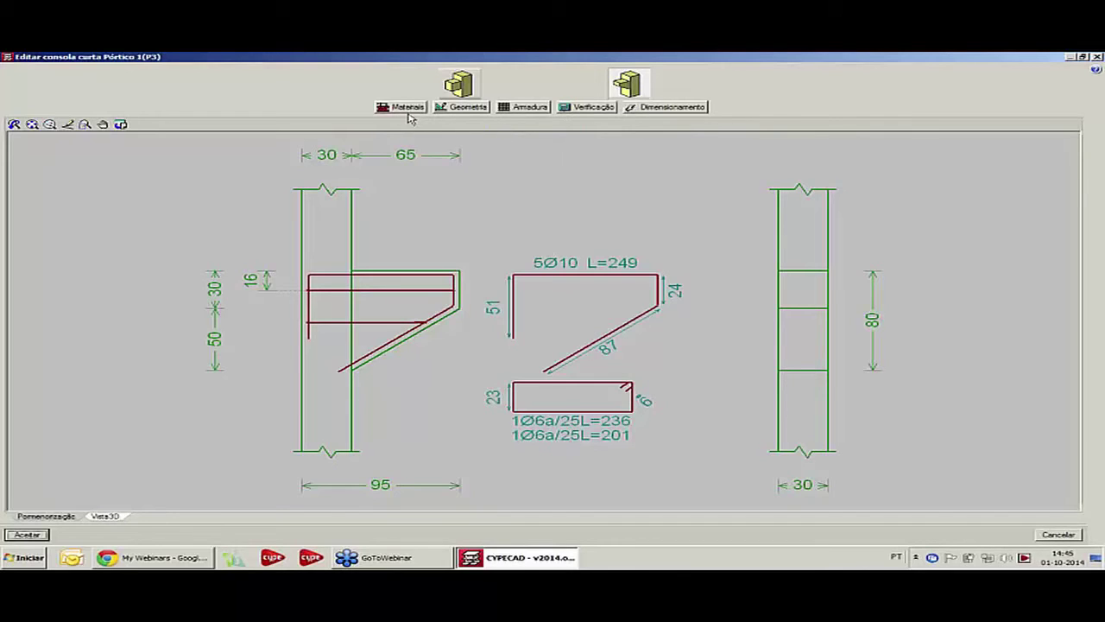
{"action": "left_click", "coordinate": [596, 108]}
{"action": "left_click", "coordinate": [560, 324]}
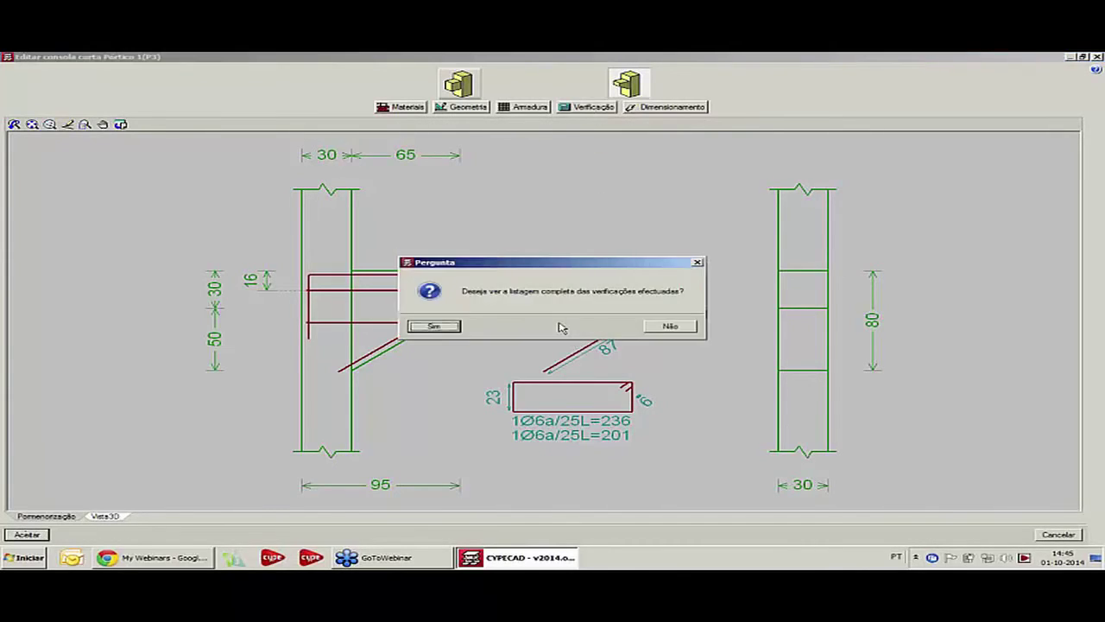
{"action": "left_click", "coordinate": [435, 326]}
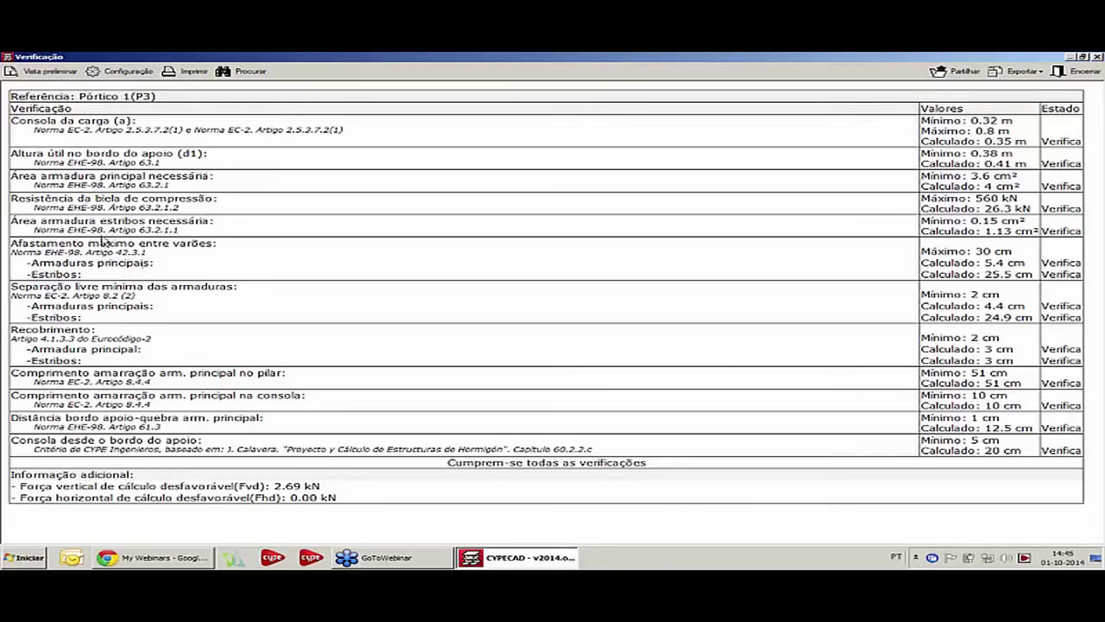
{"action": "left_click", "coordinate": [1096, 57]}
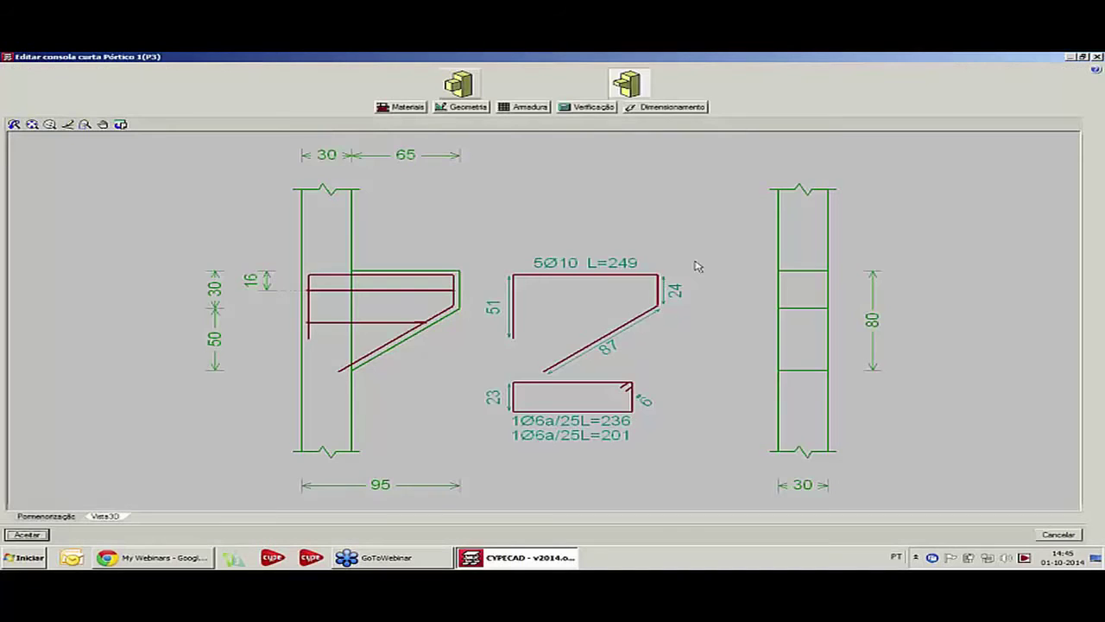
- Inspect the geometry and reinforcement of the P3 consola curta in 3D from both sides, and leave its editor
{"action": "left_click", "coordinate": [105, 516]}
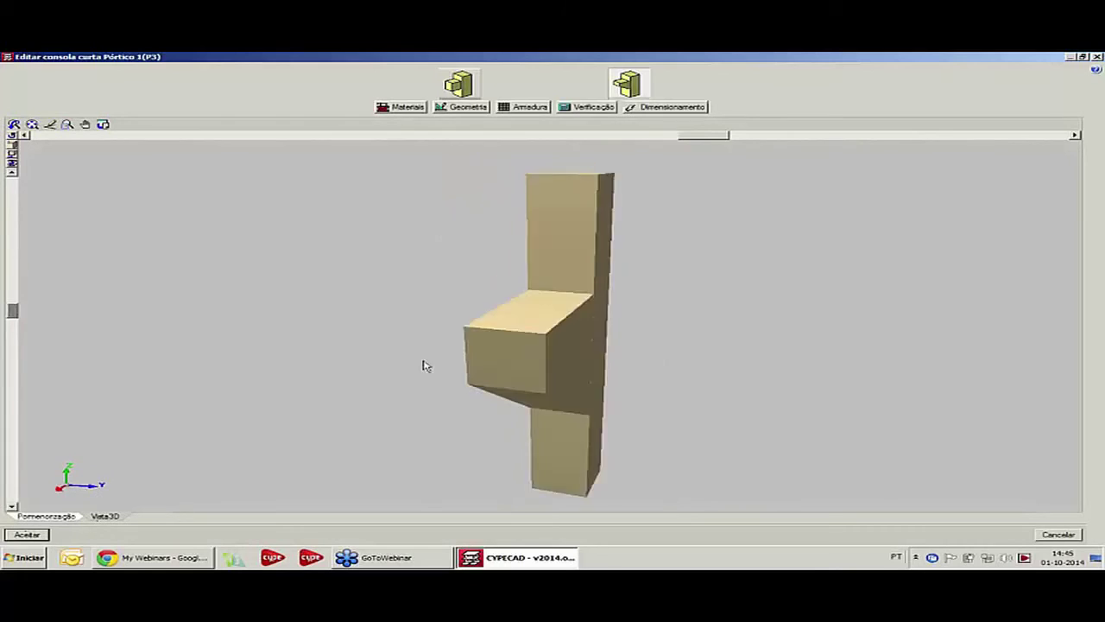
{"action": "middle_click_drag", "start_coordinate": [423, 365], "coordinate": [570, 389]}
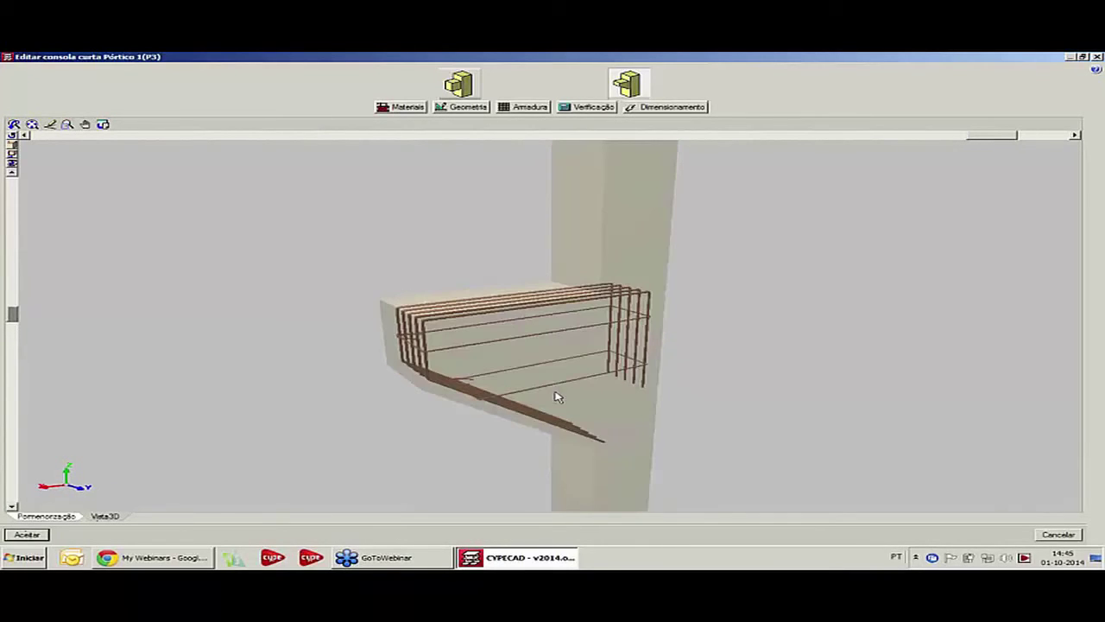
{"action": "left_click_drag", "start_coordinate": [498, 409], "coordinate": [695, 411]}
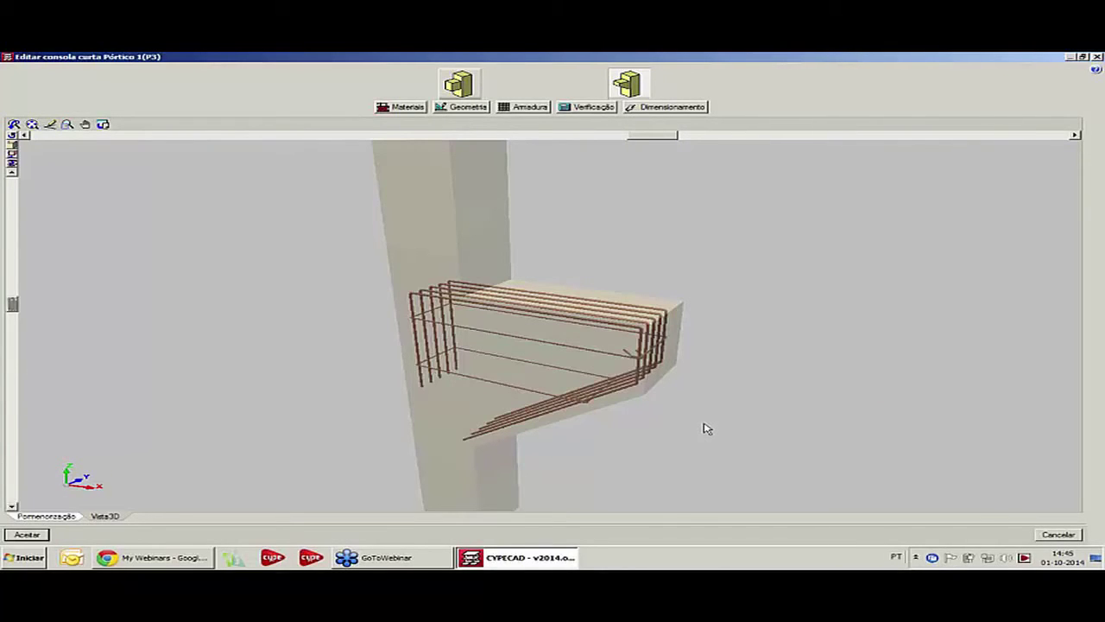
{"action": "left_click", "coordinate": [1097, 57]}
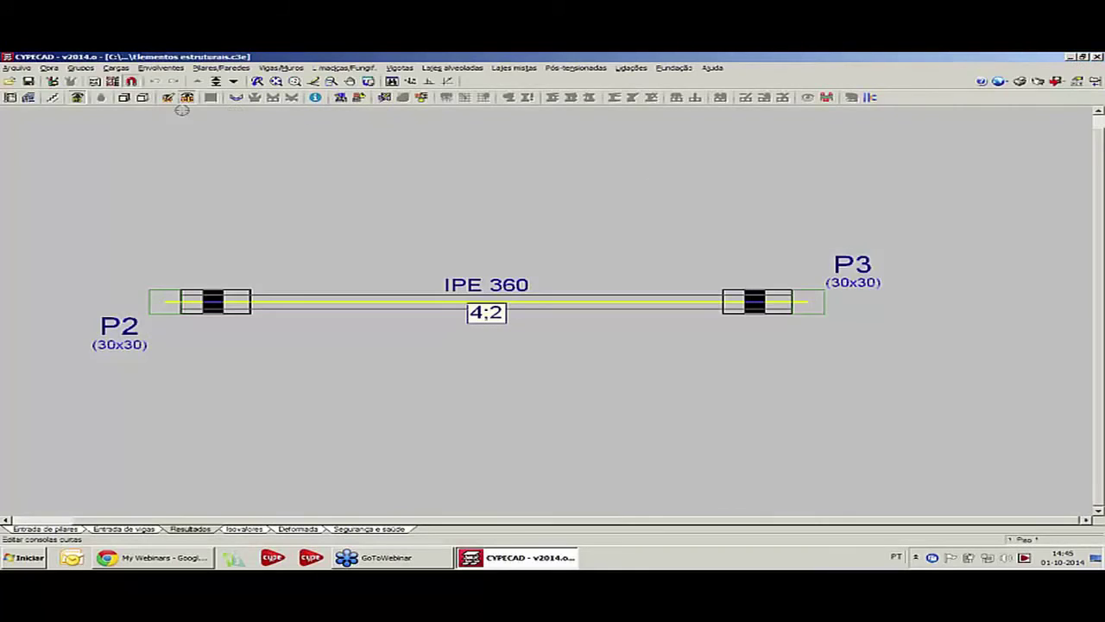
- View the 3D model of the steel beam resting on the consolas curtas of columns P2 and P3
{"action": "left_click", "coordinate": [128, 100]}
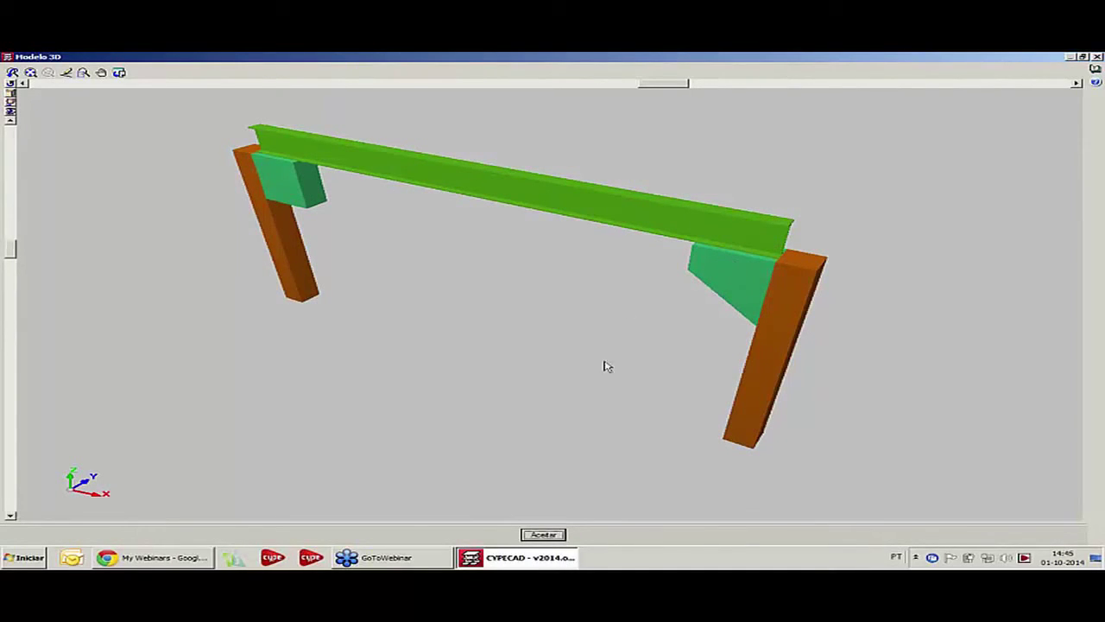
{"action": "left_click", "coordinate": [543, 535]}
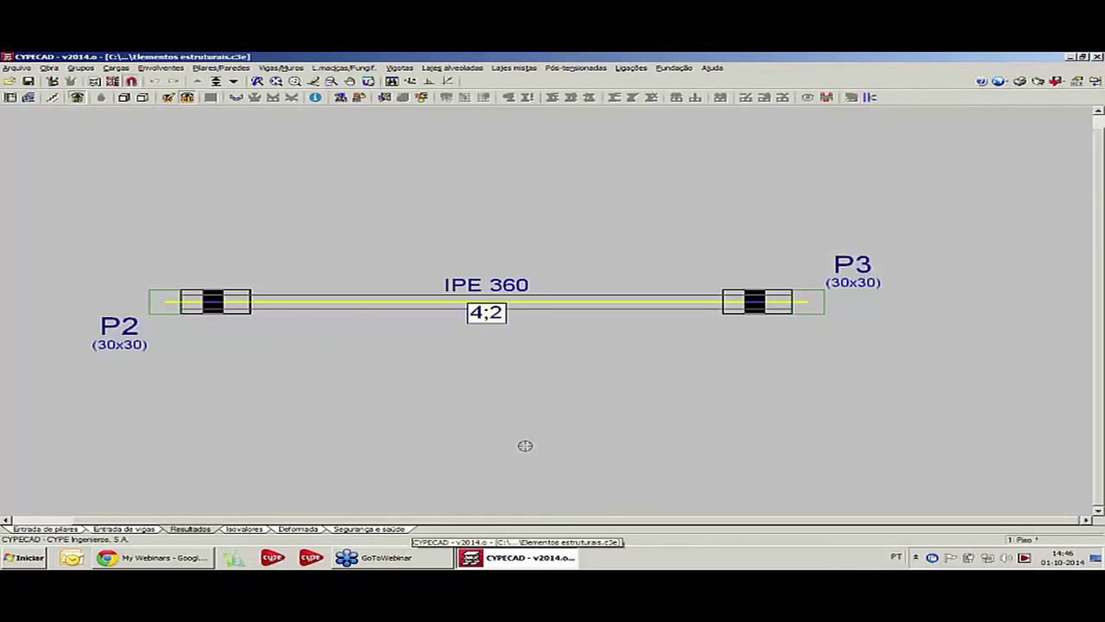